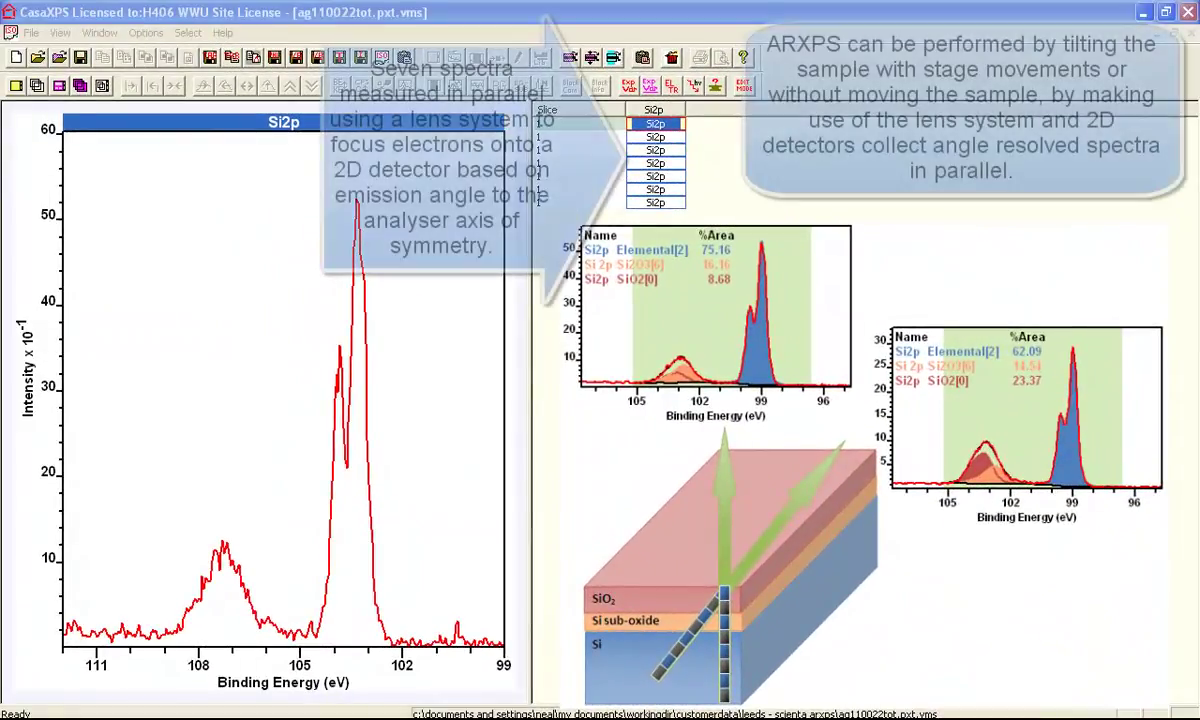
- Cascade the open file windows and browse through the Si2p spectra in the ag110022tot to ag110029tot VAMAS files
{"action": "left_click", "coordinate": [255, 167]}
{"action": "left_click", "coordinate": [100, 33]}
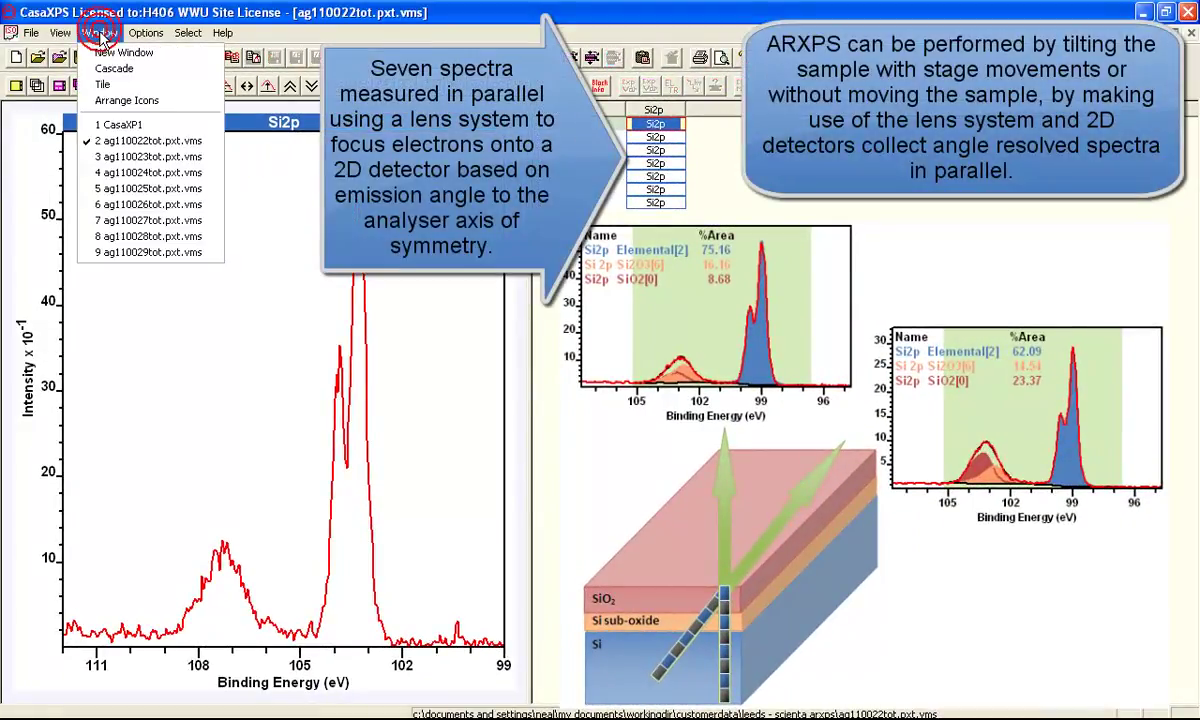
{"action": "left_click", "coordinate": [103, 70]}
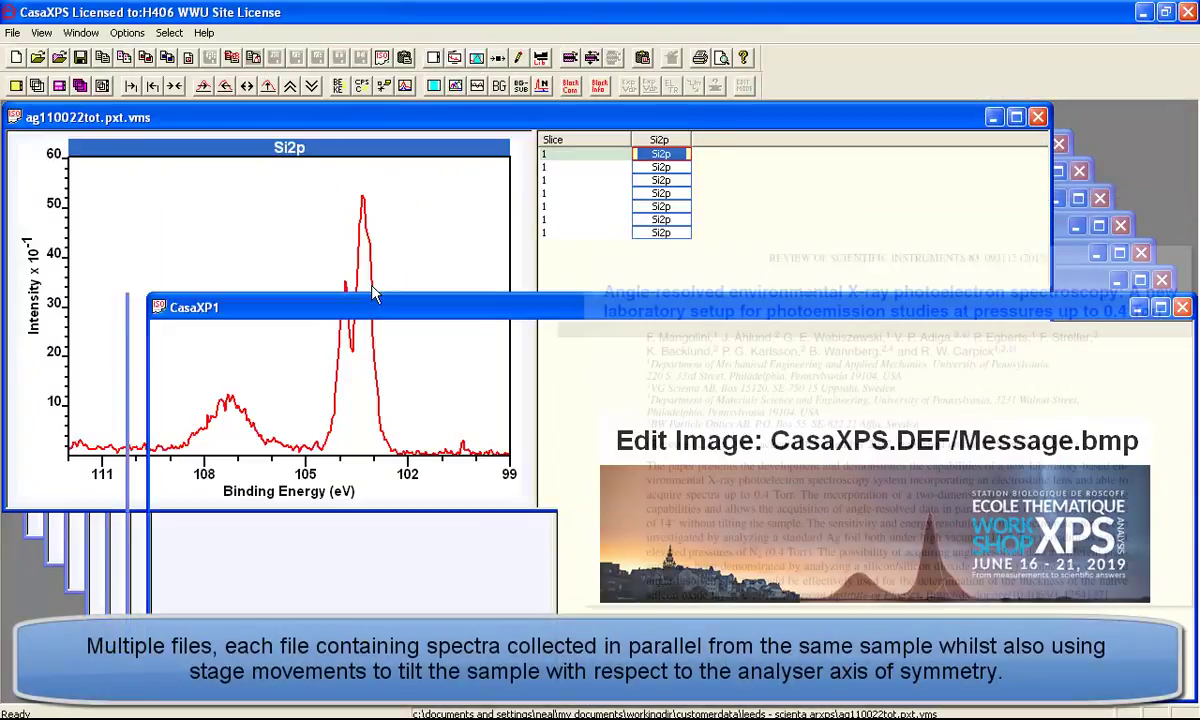
{"action": "key", "text": "ctrl+Tab"}
{"action": "key", "text": "ctrl+Tab"}
{"action": "key", "text": "ctrl+Tab"}
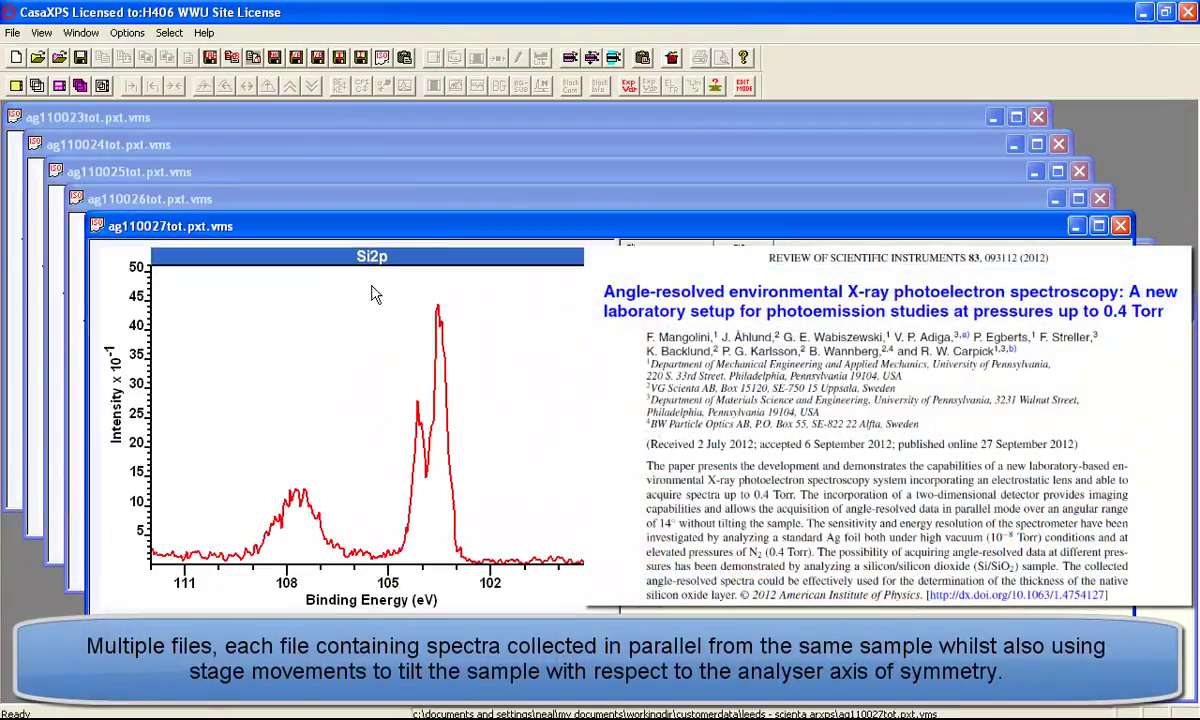
{"action": "key", "text": "ctrl+F4"}
{"action": "key", "text": "ctrl+F4"}
{"action": "key", "text": "ctrl+F4"}
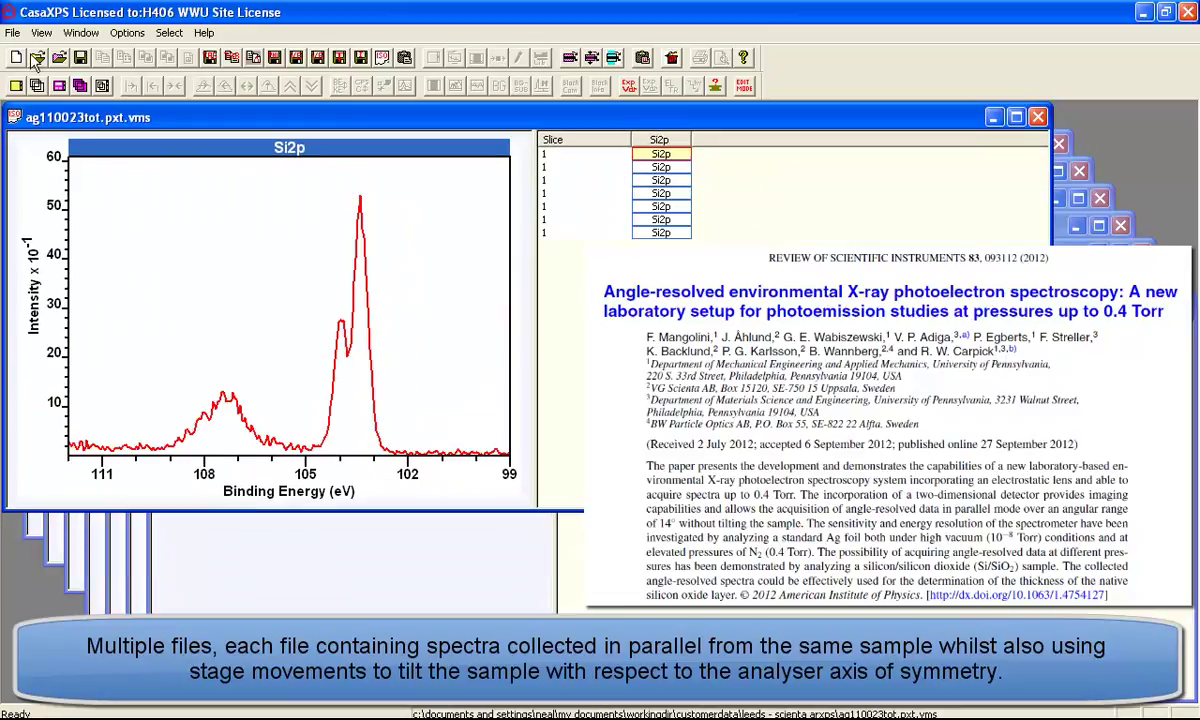
- Select all VAMAS blocks in all open files and copy them into a new experiment frame with Increment Exp Variable enabled
{"action": "left_click", "coordinate": [169, 33]}
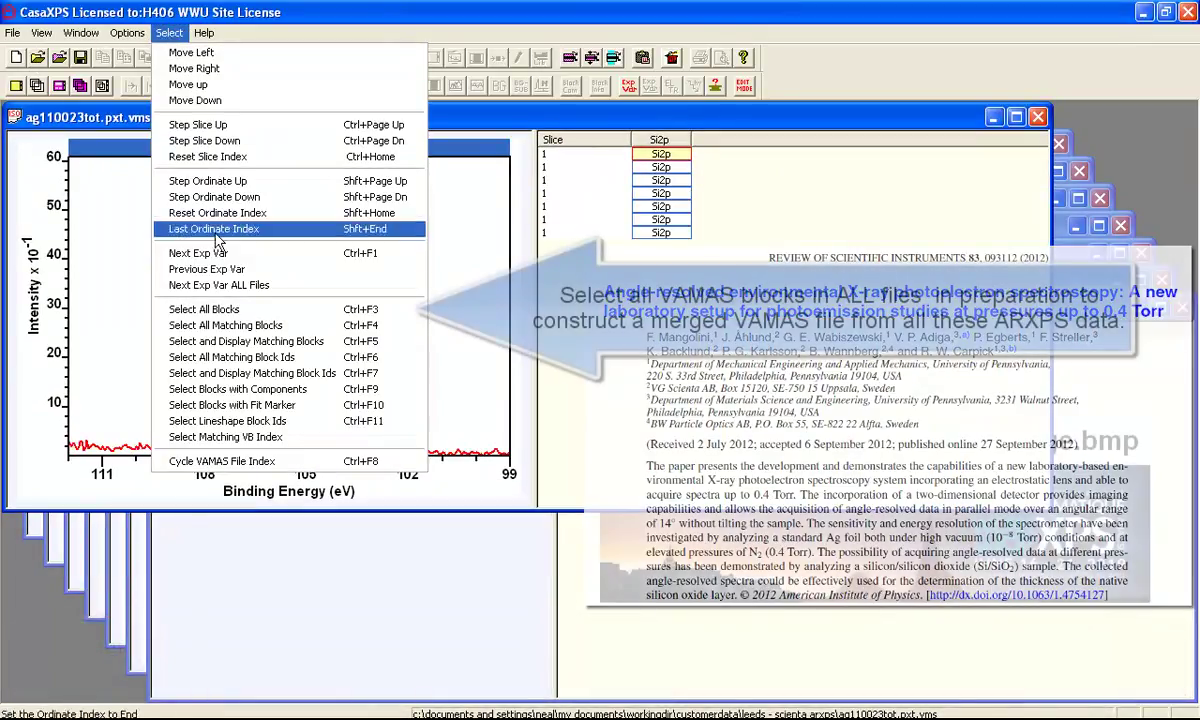
{"action": "left_click", "coordinate": [220, 311]}
{"action": "left_click", "coordinate": [15, 57]}
{"action": "left_click", "coordinate": [612, 57]}
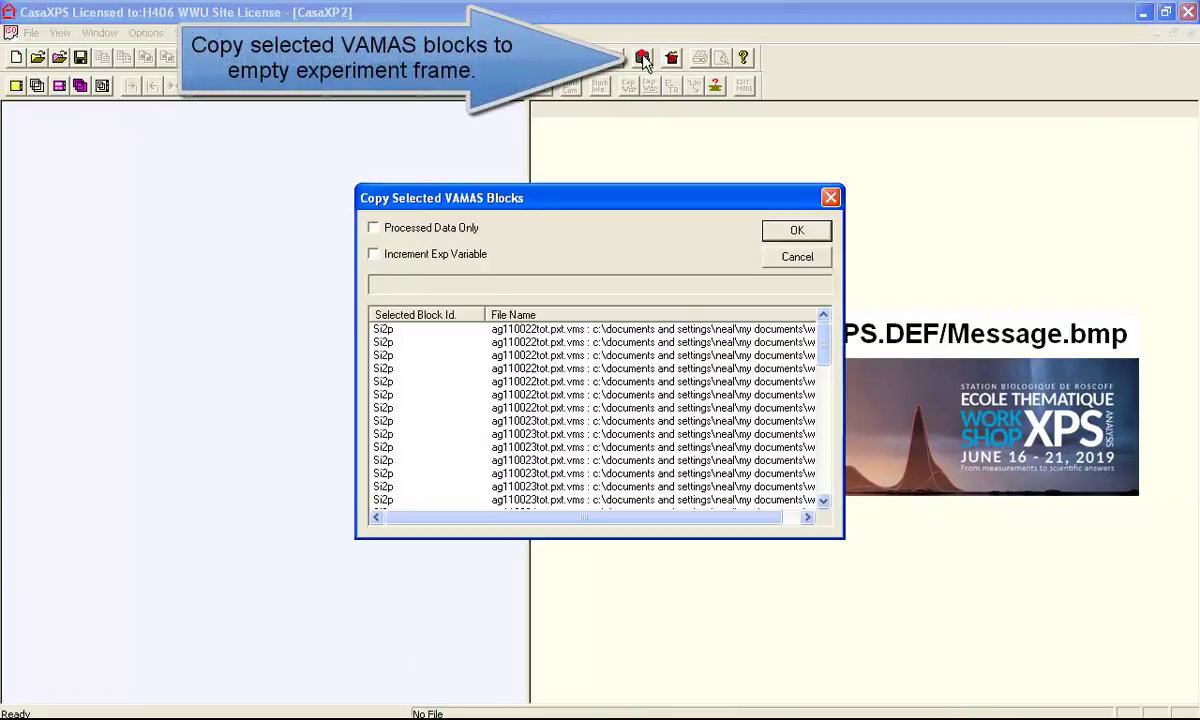
{"action": "left_click", "coordinate": [408, 256]}
{"action": "left_click", "coordinate": [797, 231]}
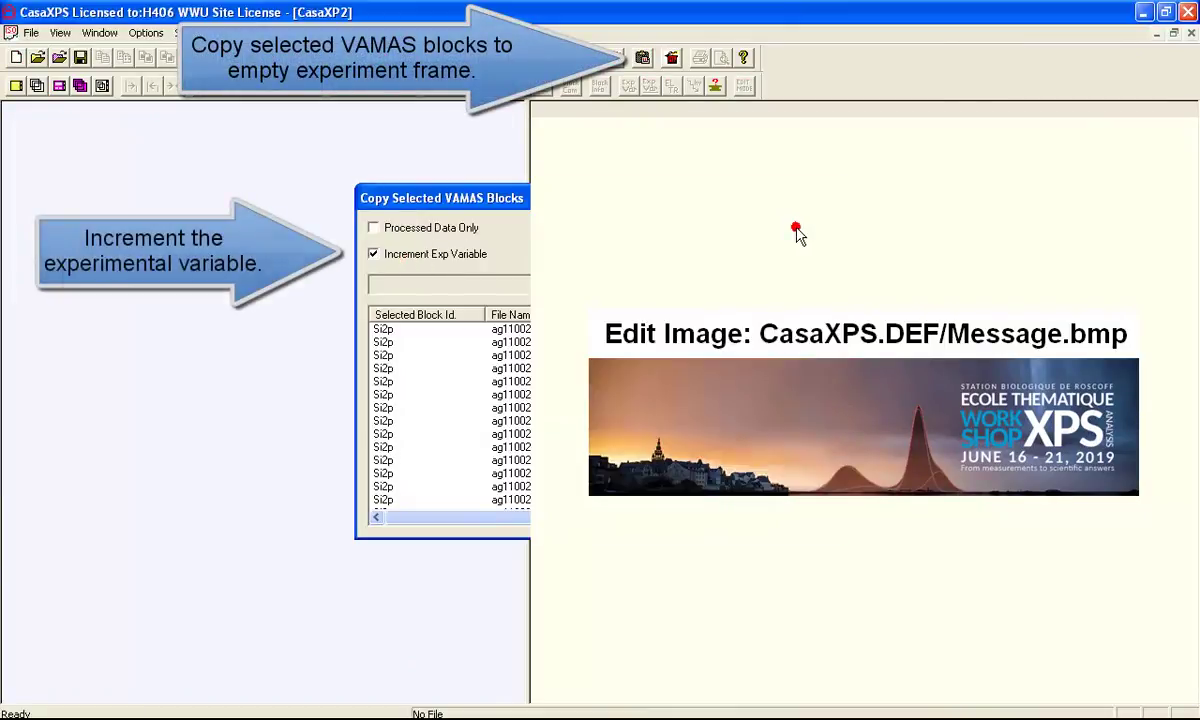
- Overlay all the merged Si2p spectra in one tile and zoom in on the elemental doublet between about 106 and 101 eV
{"action": "left_click", "coordinate": [640, 110]}
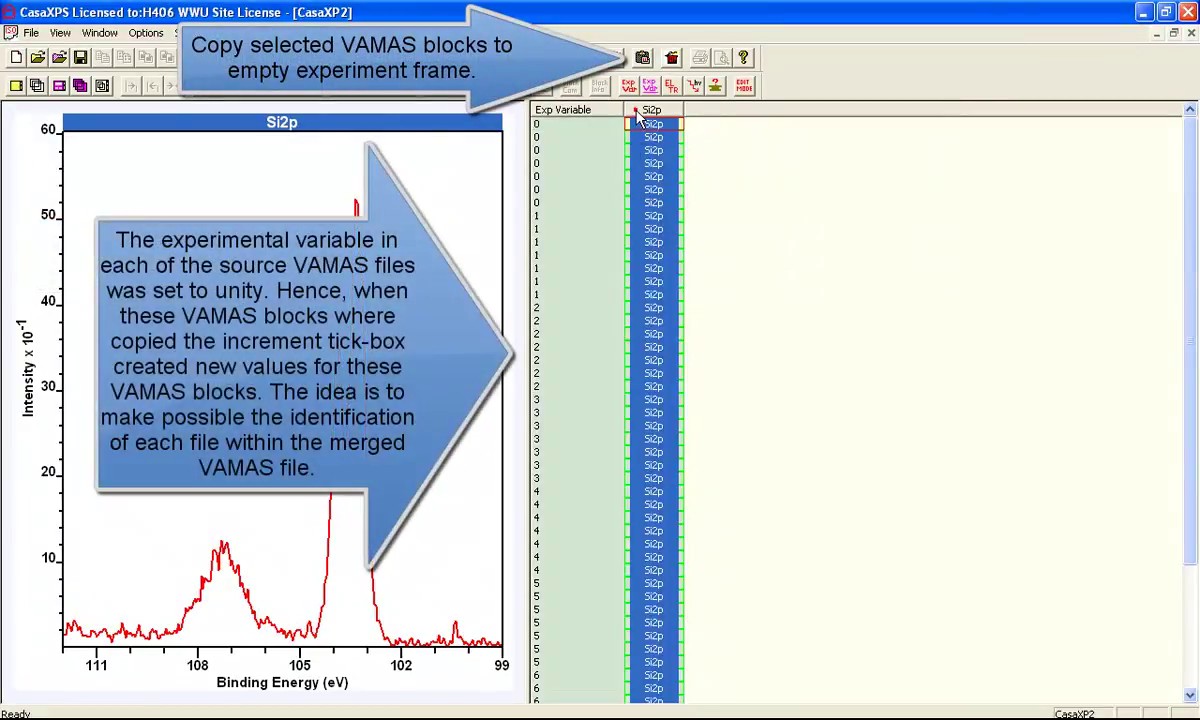
{"action": "left_click", "coordinate": [36, 86]}
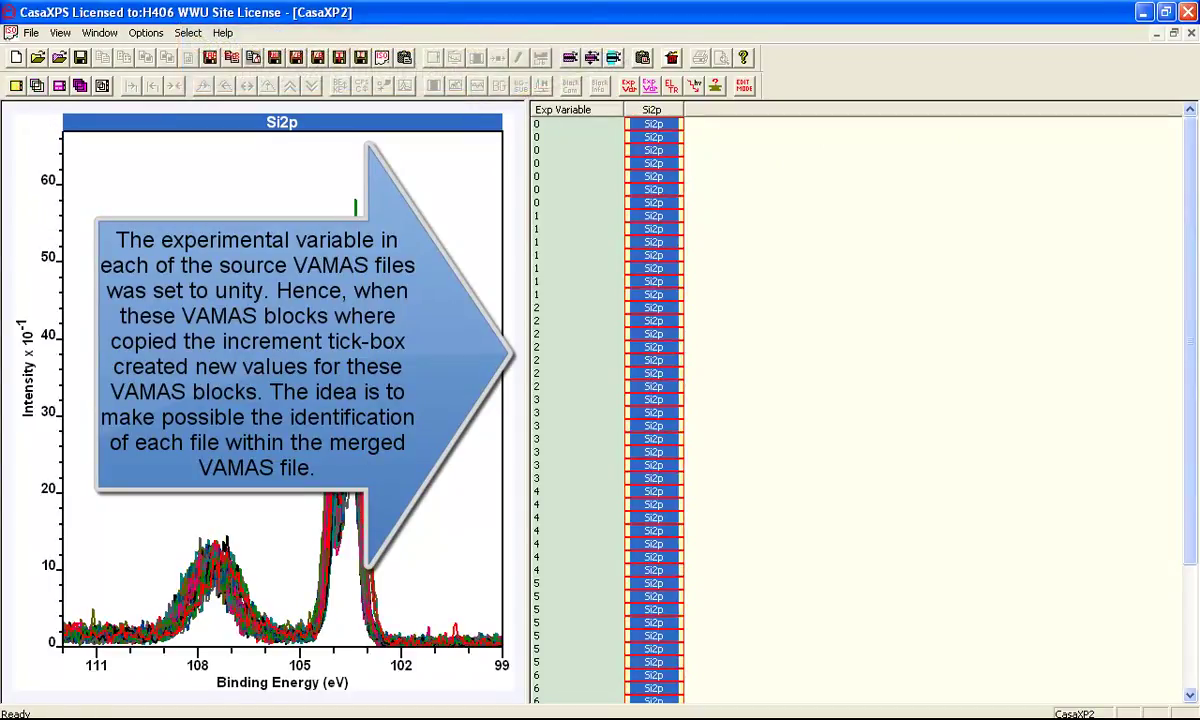
{"action": "left_click_drag", "start_coordinate": [271, 181], "coordinate": [433, 668]}
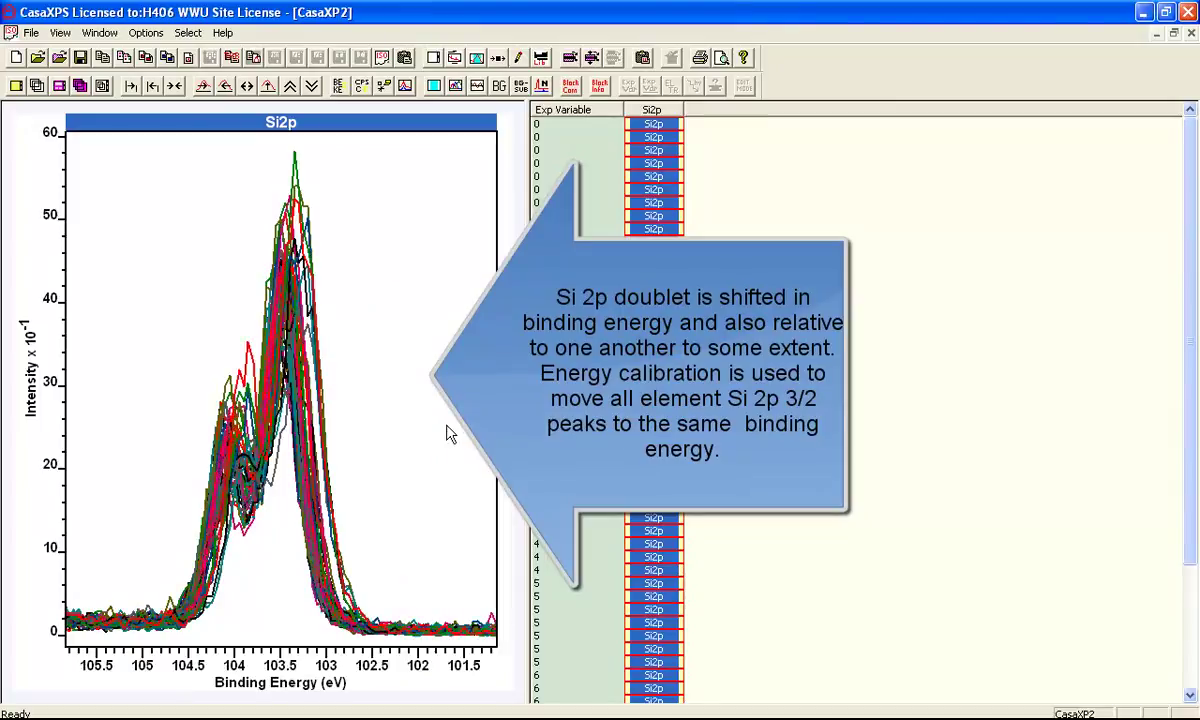
{"action": "left_click", "coordinate": [413, 296]}
- Open the prepared peak model file Si2p-PeakModel.vms
{"action": "left_click", "coordinate": [40, 58]}
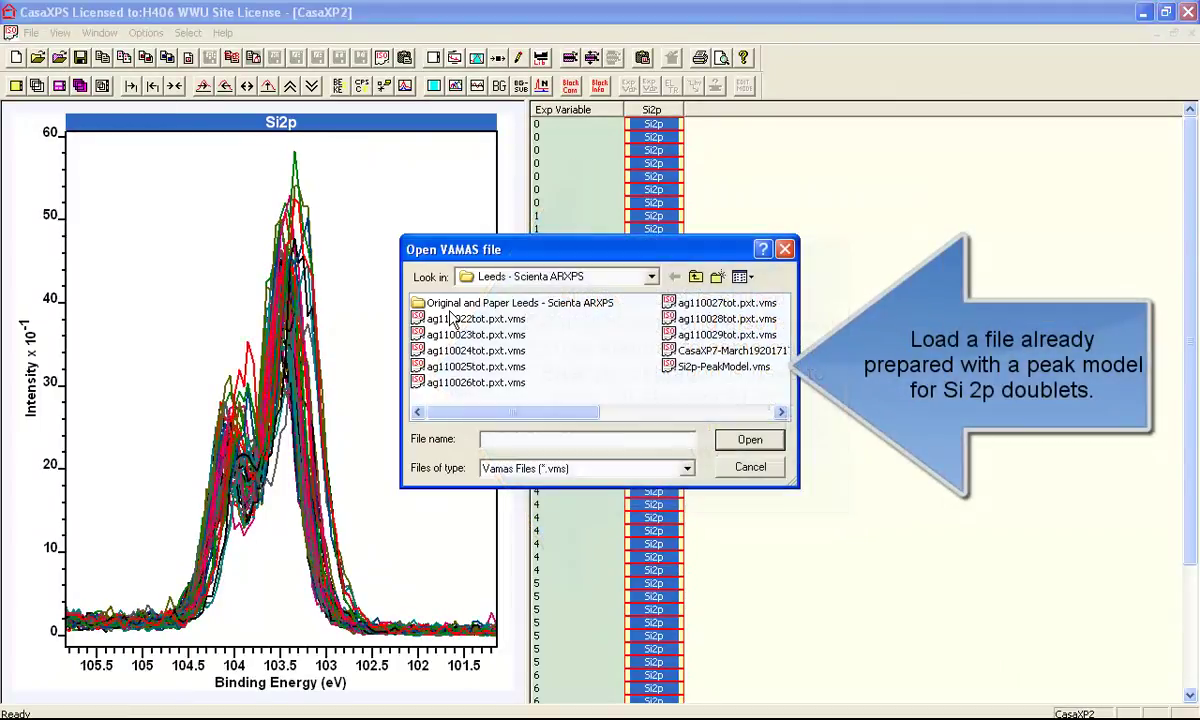
{"action": "left_click", "coordinate": [700, 367]}
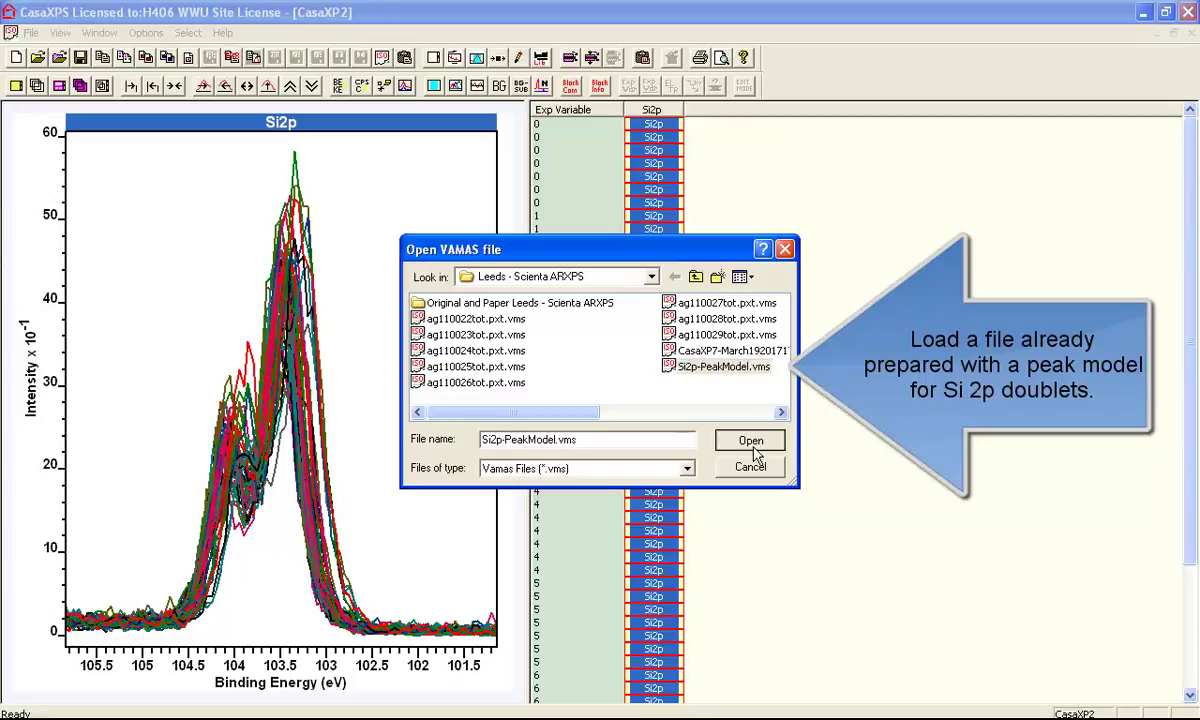
{"action": "left_click", "coordinate": [742, 445]}
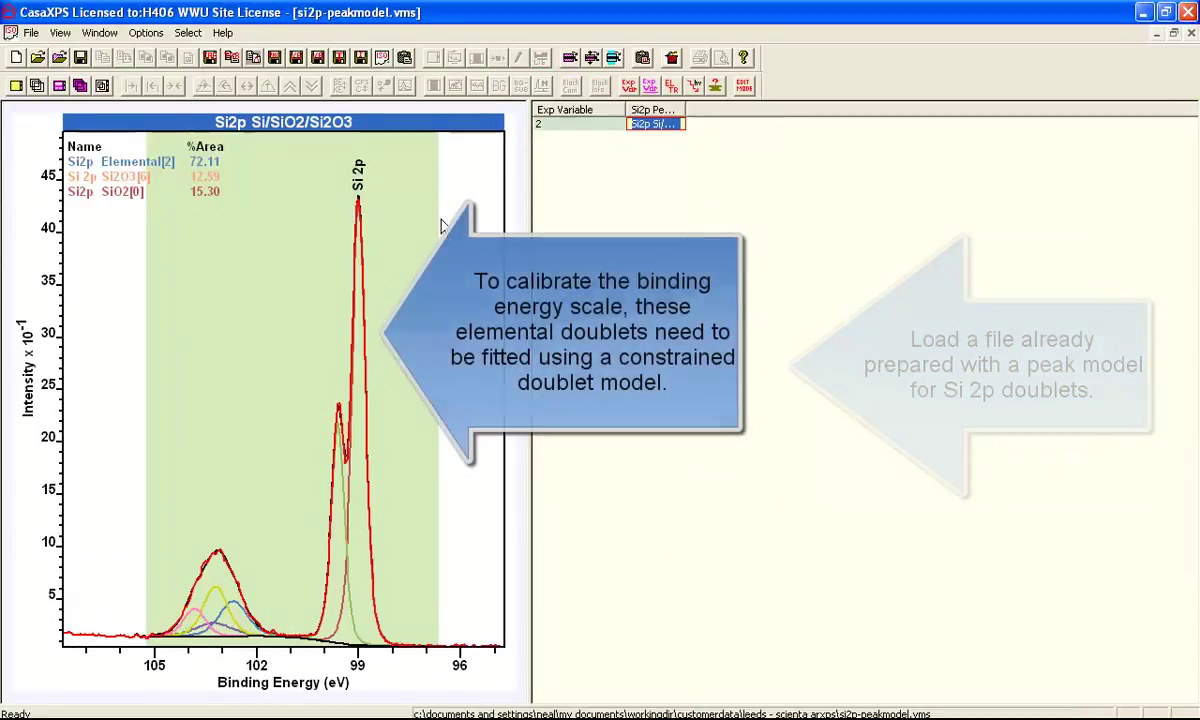
- Switch back to the merged CasaXP2 experiment and select all of its Si2p blocks
{"action": "left_click", "coordinate": [98, 33]}
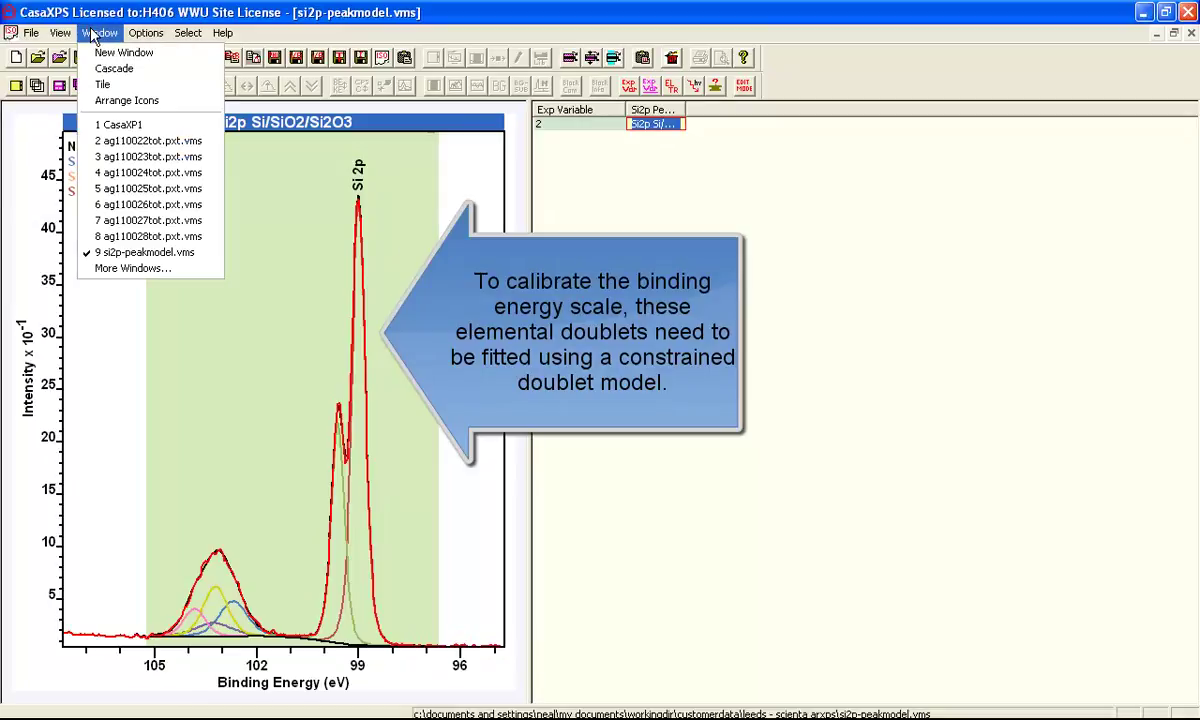
{"action": "left_click", "coordinate": [132, 268]}
{"action": "left_click", "coordinate": [480, 404]}
{"action": "left_click", "coordinate": [567, 452]}
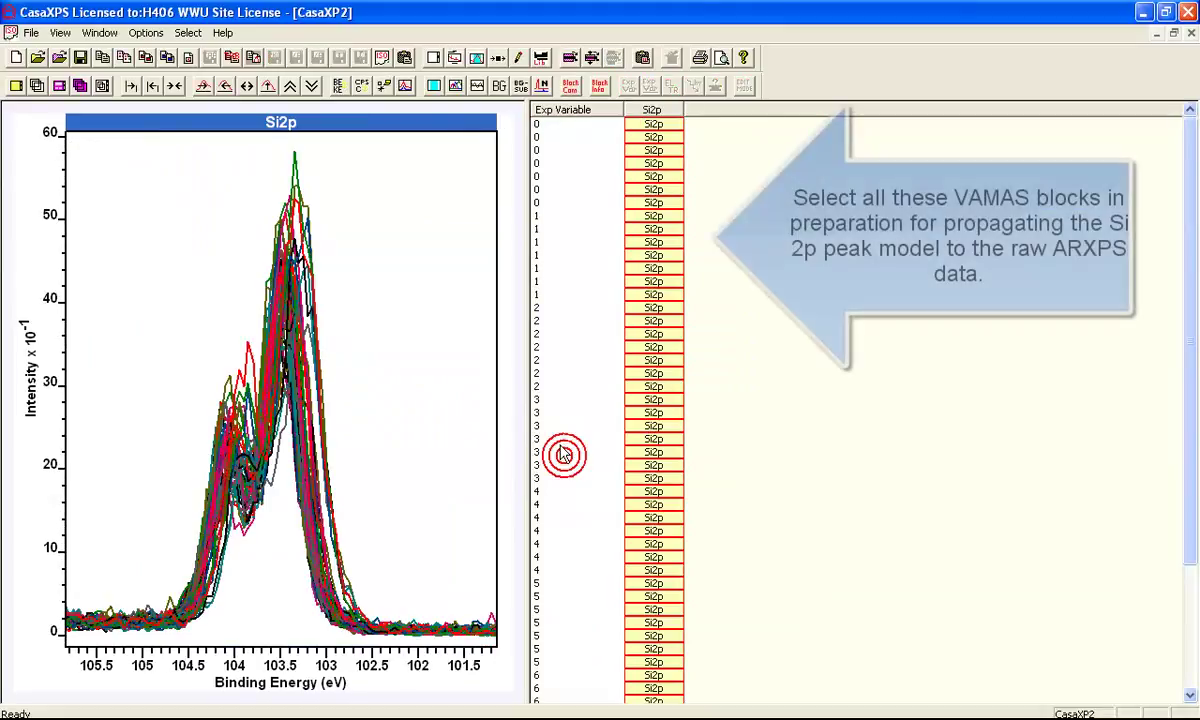
{"action": "left_click", "coordinate": [648, 110]}
- Propagate the regions, components and annotation from the si2p-peakmodel.vms spectrum to the selected CasaXP2 blocks, without auto fitting the components
{"action": "key", "text": "ctrl+Tab"}
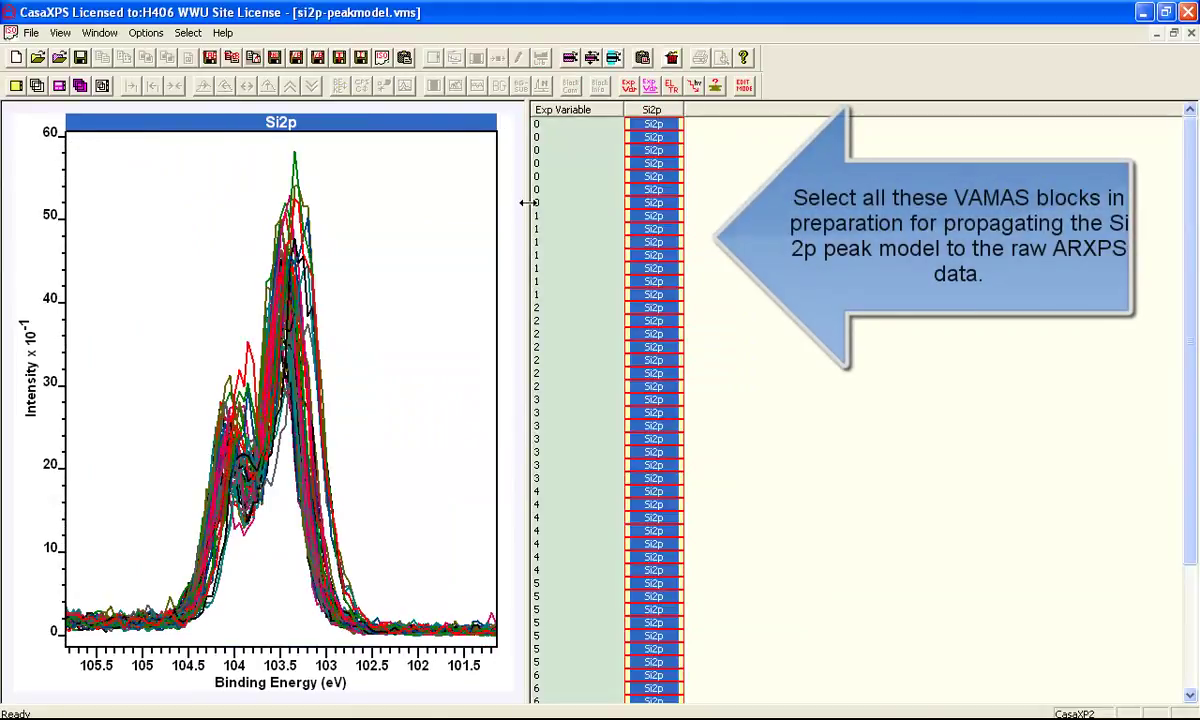
{"action": "right_click", "coordinate": [312, 260]}
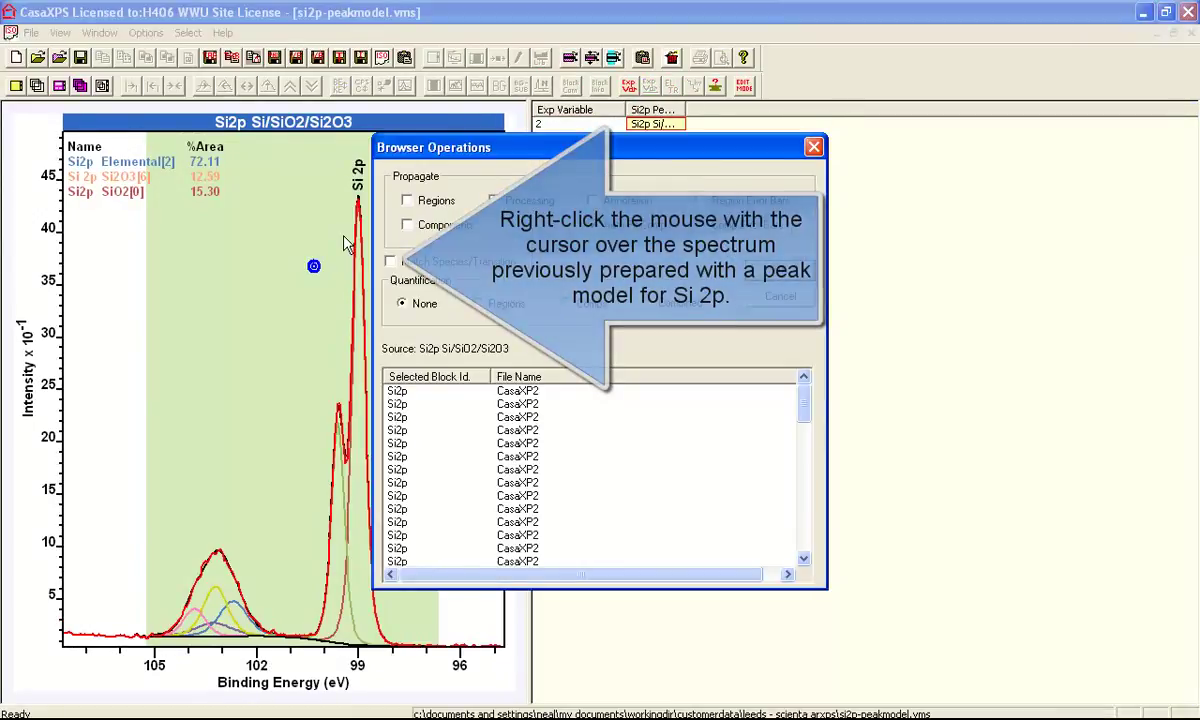
{"action": "left_click", "coordinate": [407, 225]}
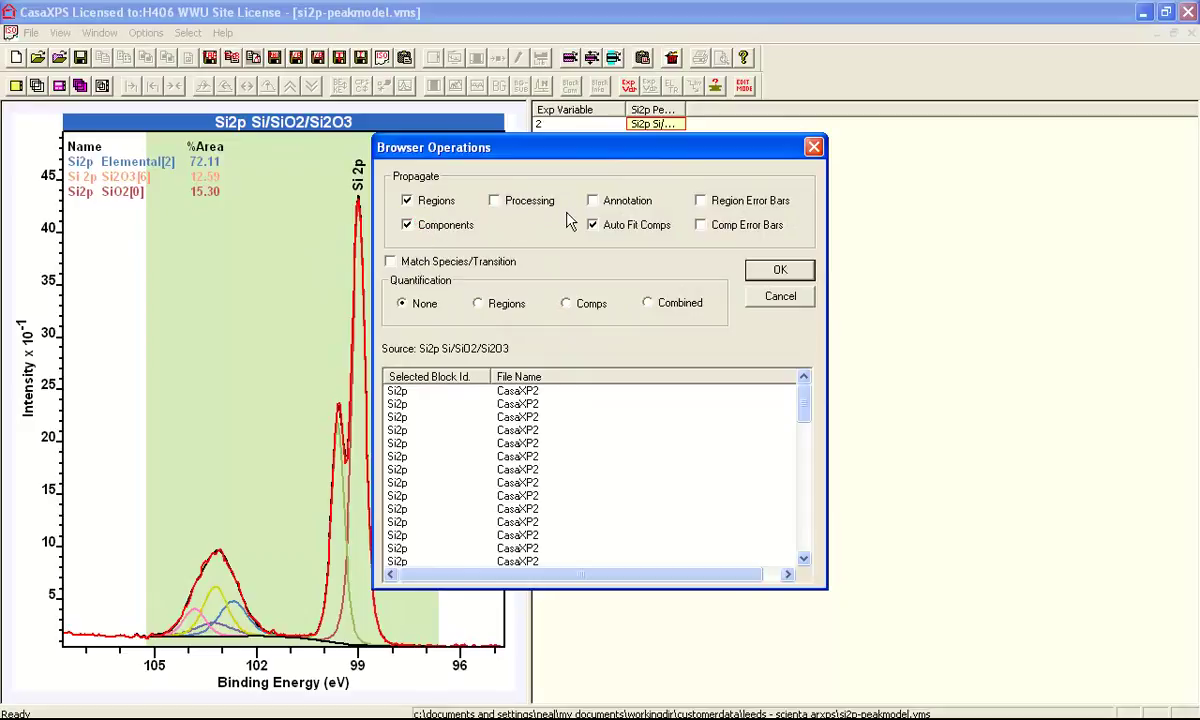
{"action": "left_click", "coordinate": [597, 202]}
{"action": "left_click", "coordinate": [593, 225]}
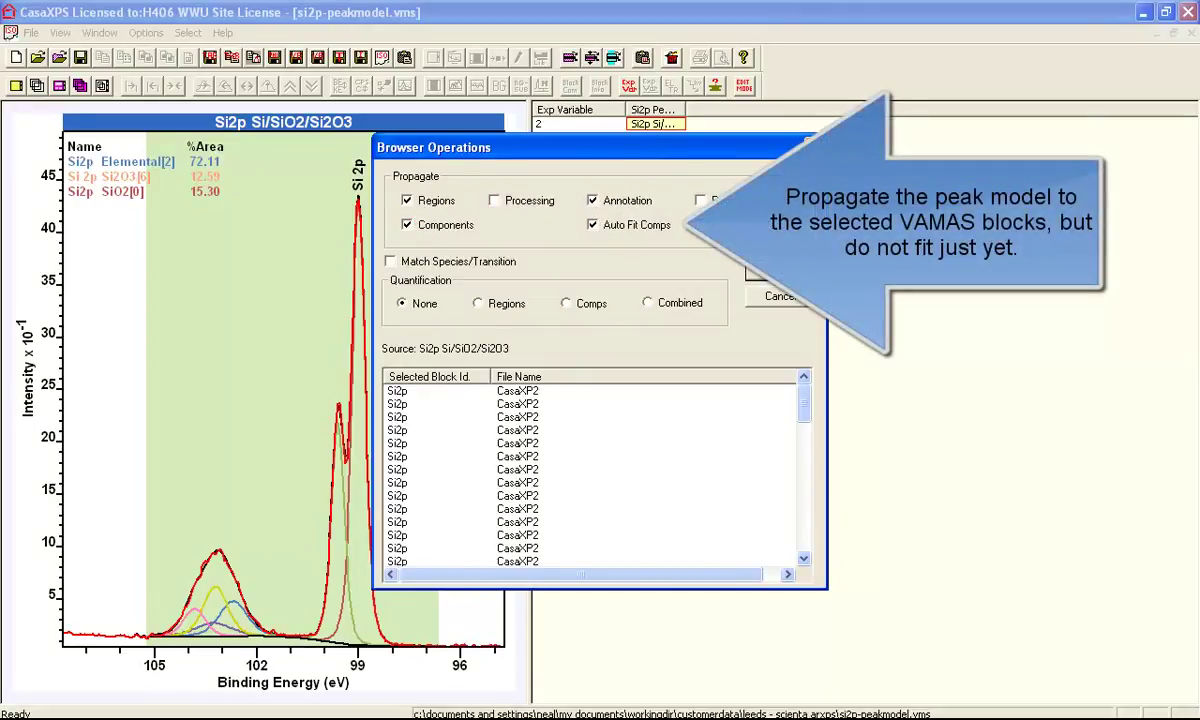
{"action": "left_click", "coordinate": [781, 272]}
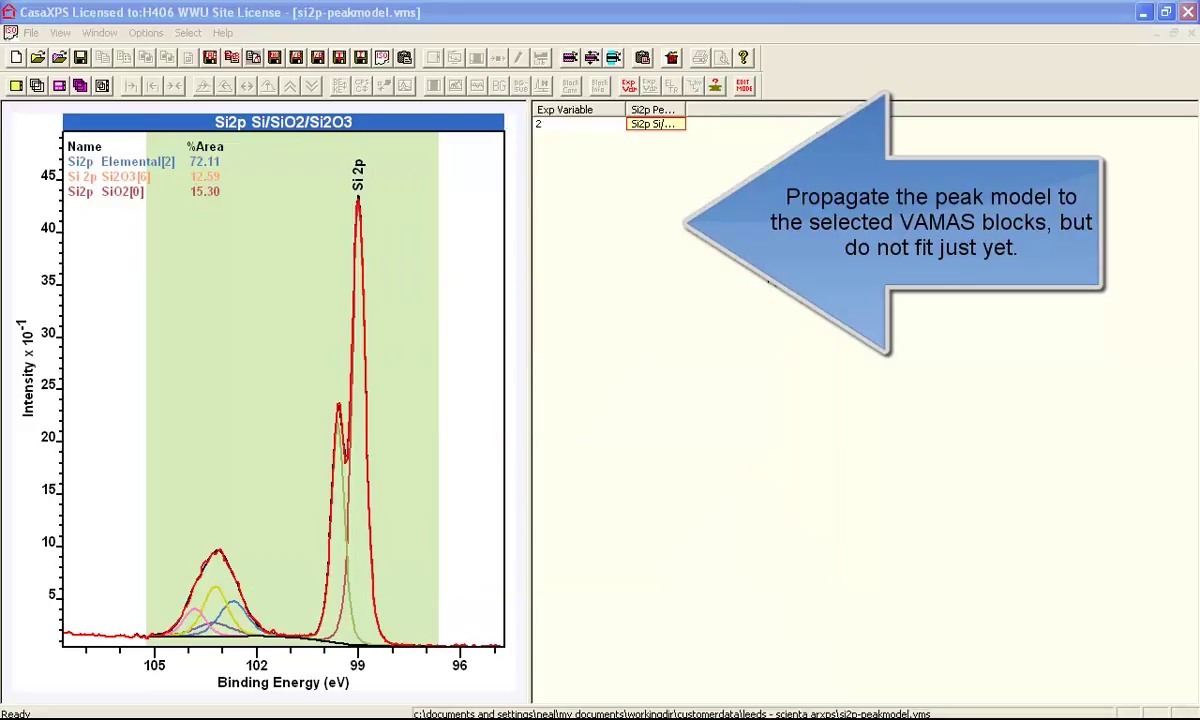
- In the merged CasaXP2 experiment, widen the spectrum display and set the energy calibration to measured range 105,101 and true value 99
{"action": "left_click", "coordinate": [562, 408]}
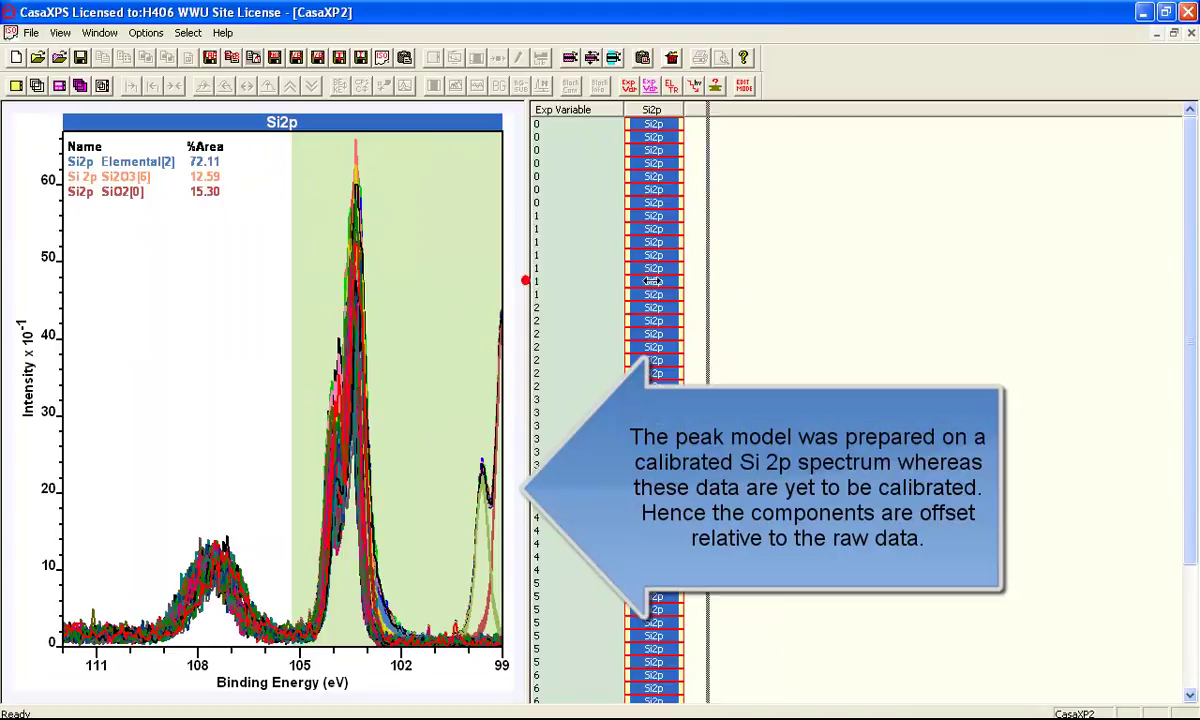
{"action": "left_click_drag", "start_coordinate": [525, 281], "coordinate": [710, 281]}
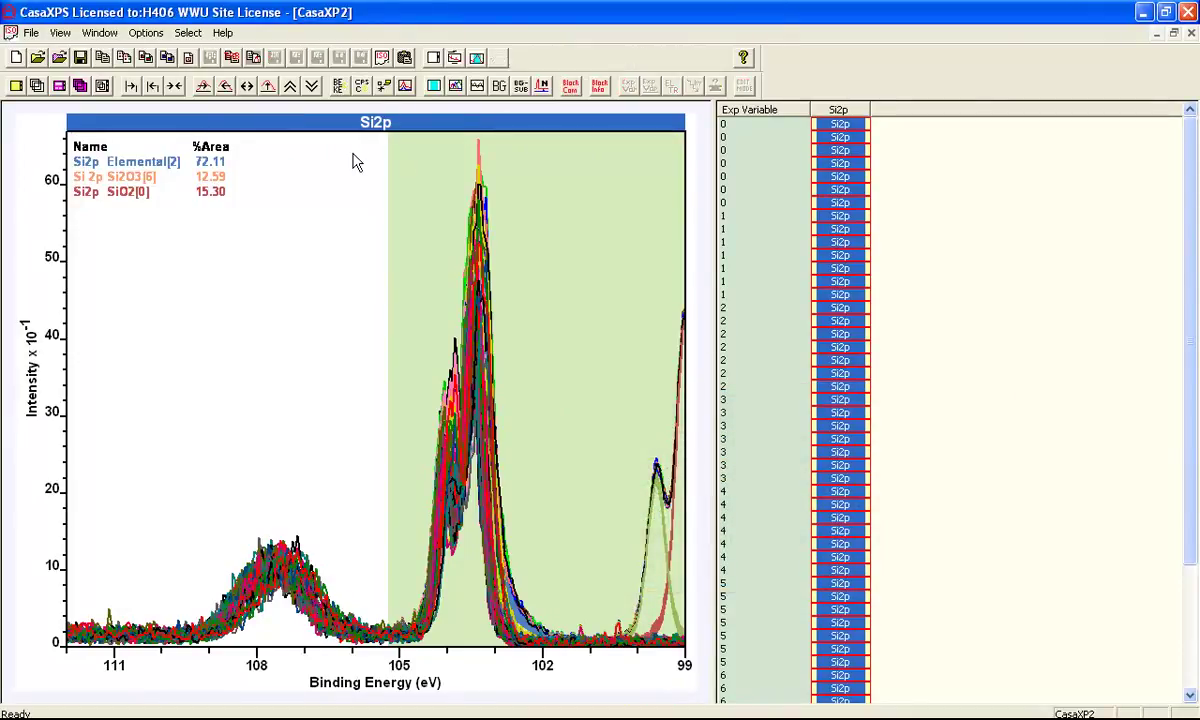
{"action": "left_click", "coordinate": [476, 58]}
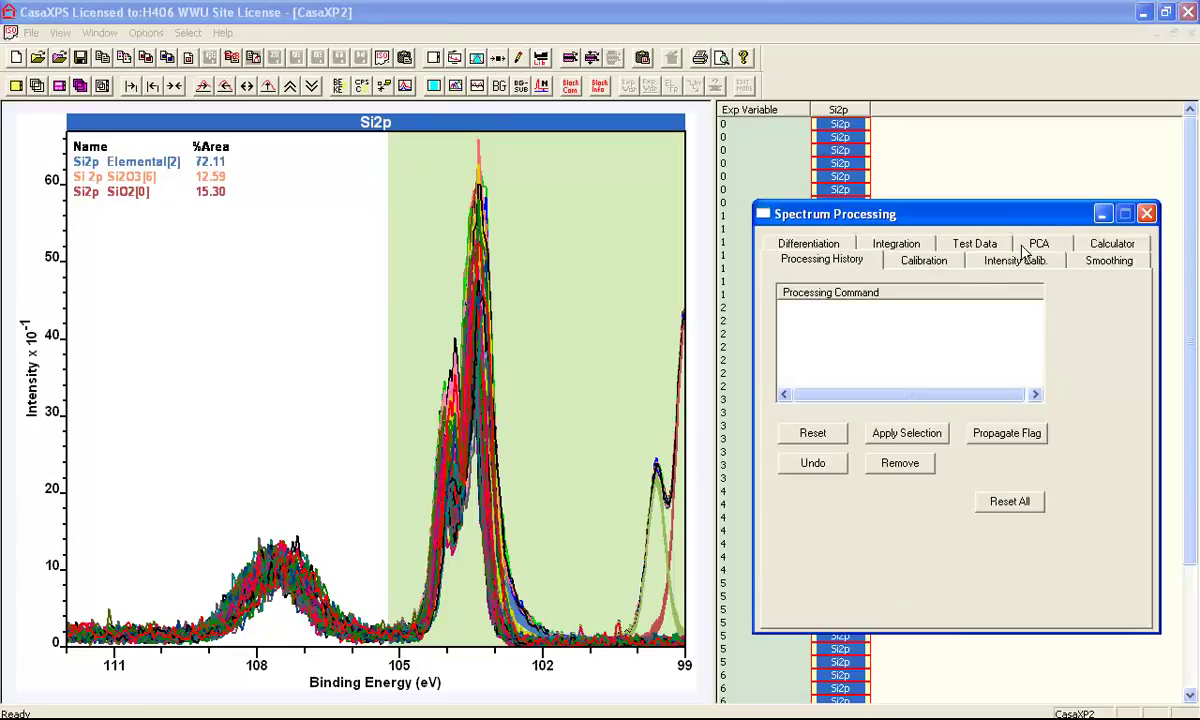
{"action": "left_click", "coordinate": [923, 260]}
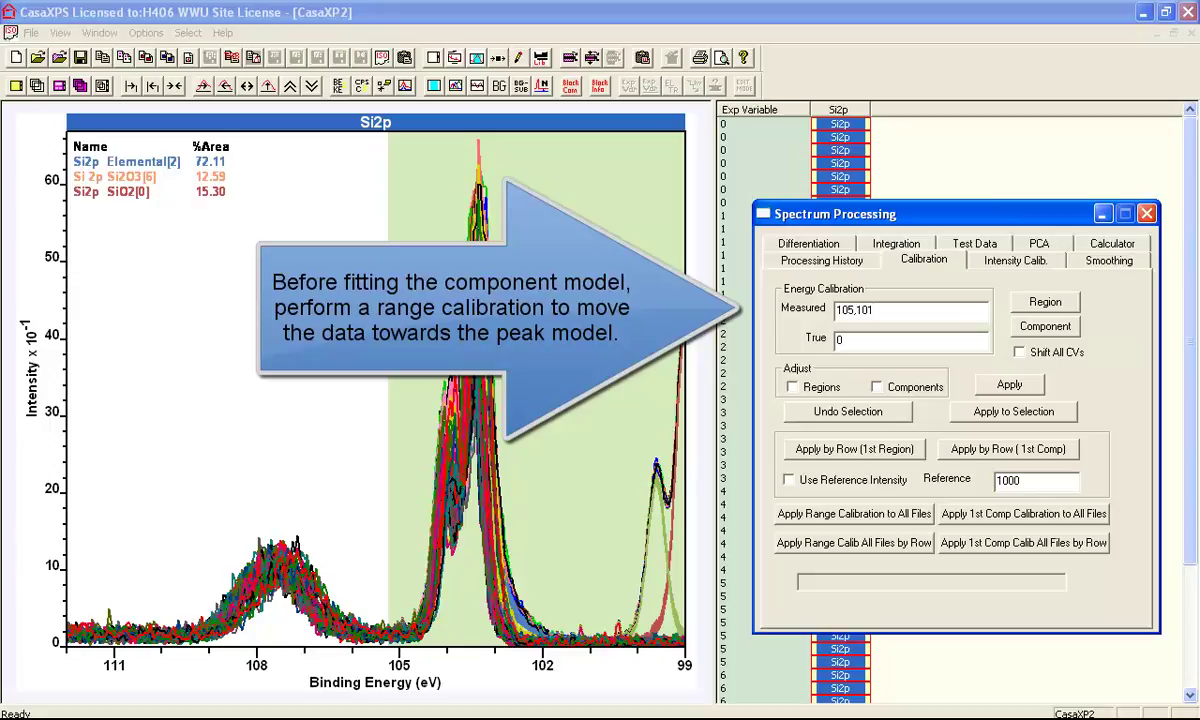
{"action": "left_click", "coordinate": [848, 340]}
{"action": "type", "text": "99"}
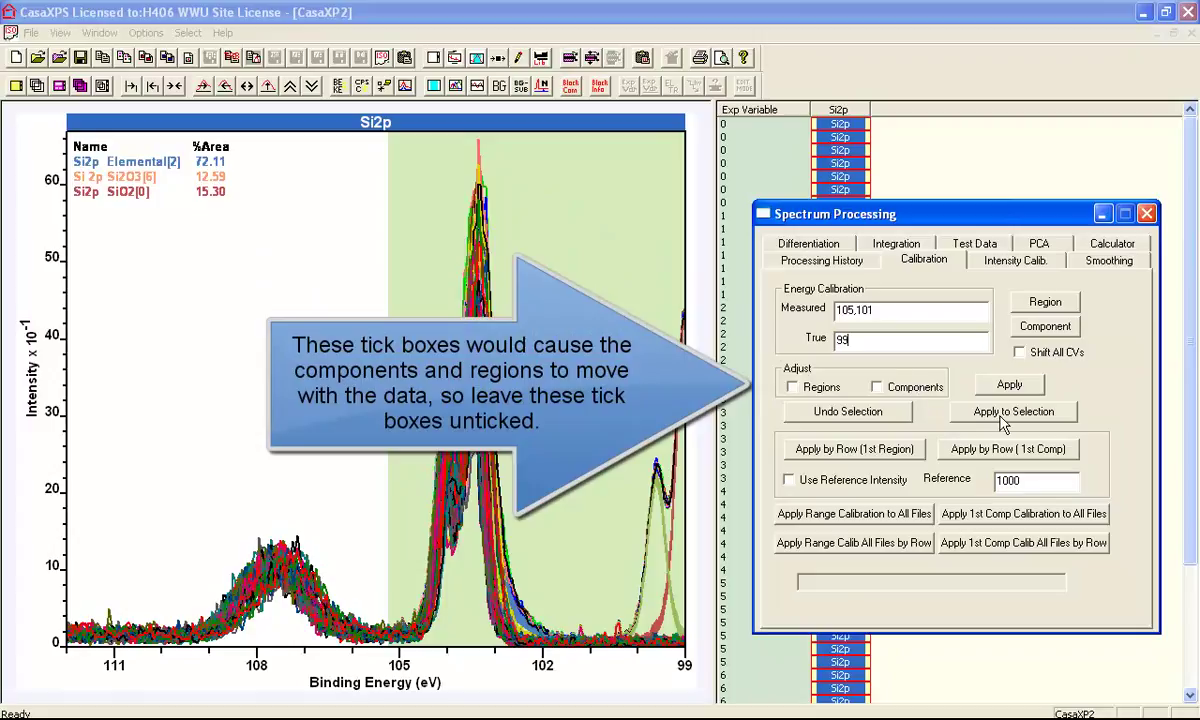
- Check the block list for range calibration by row, cancel it, and display the selected Si2p spectra one per tile
{"action": "left_click", "coordinate": [866, 543]}
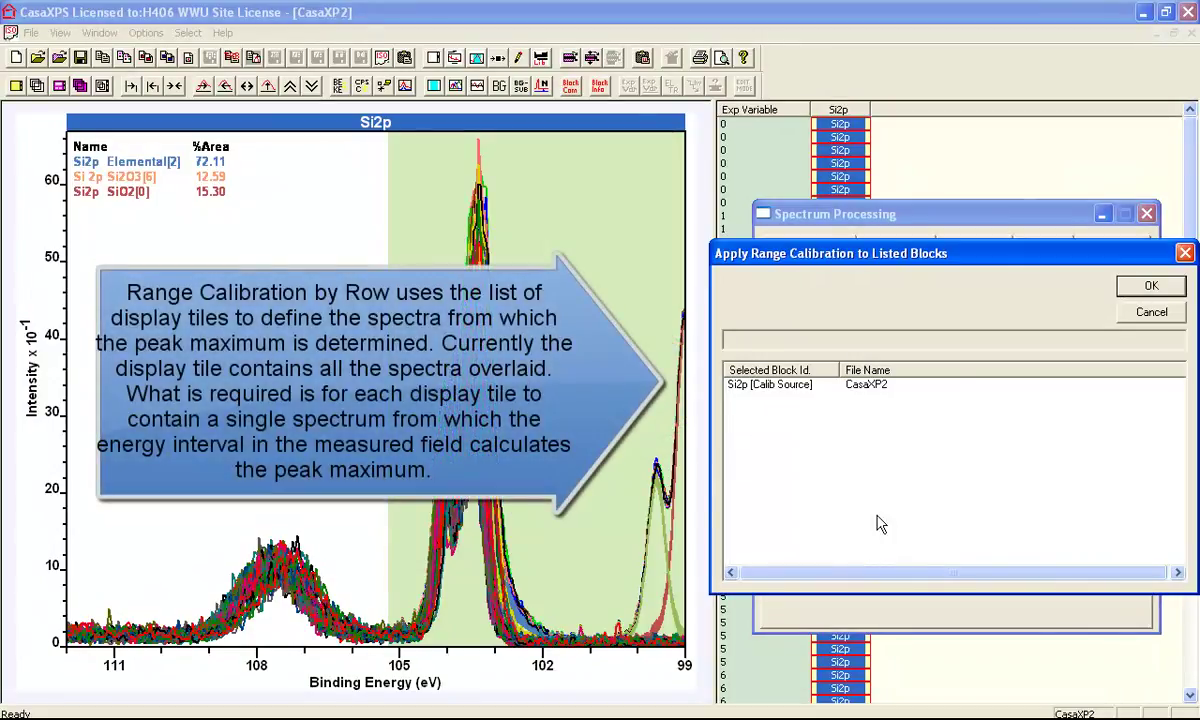
{"action": "left_click", "coordinate": [1151, 313]}
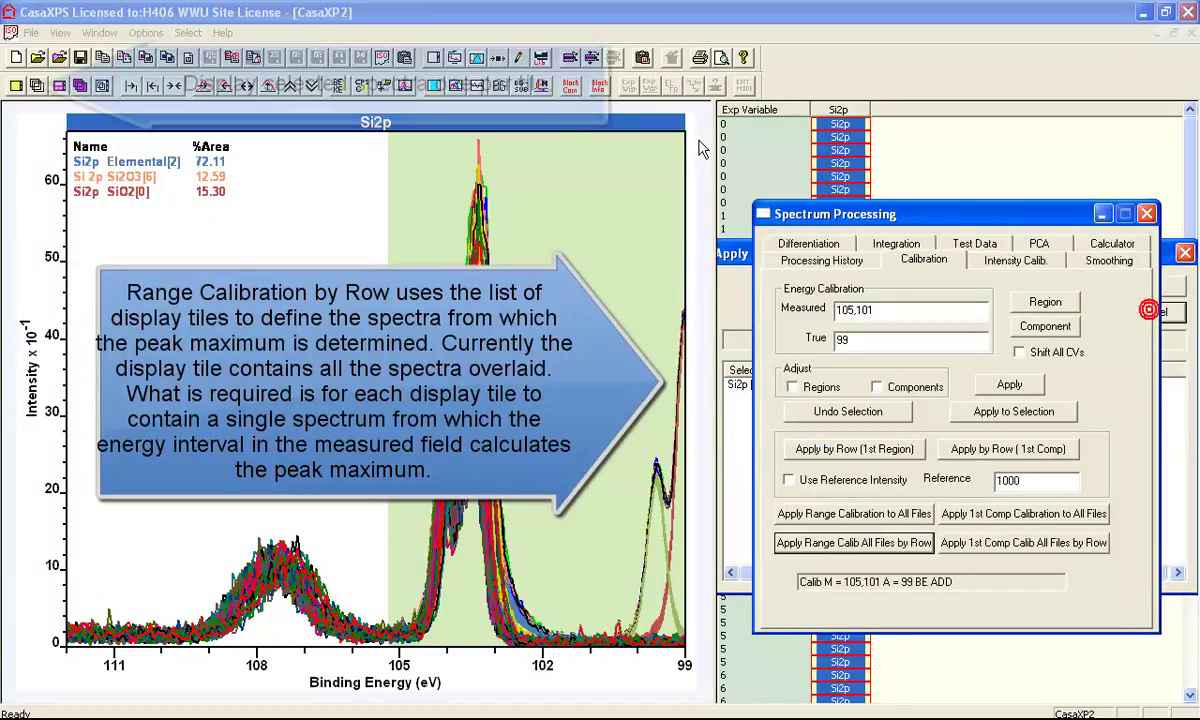
{"action": "left_click", "coordinate": [18, 87]}
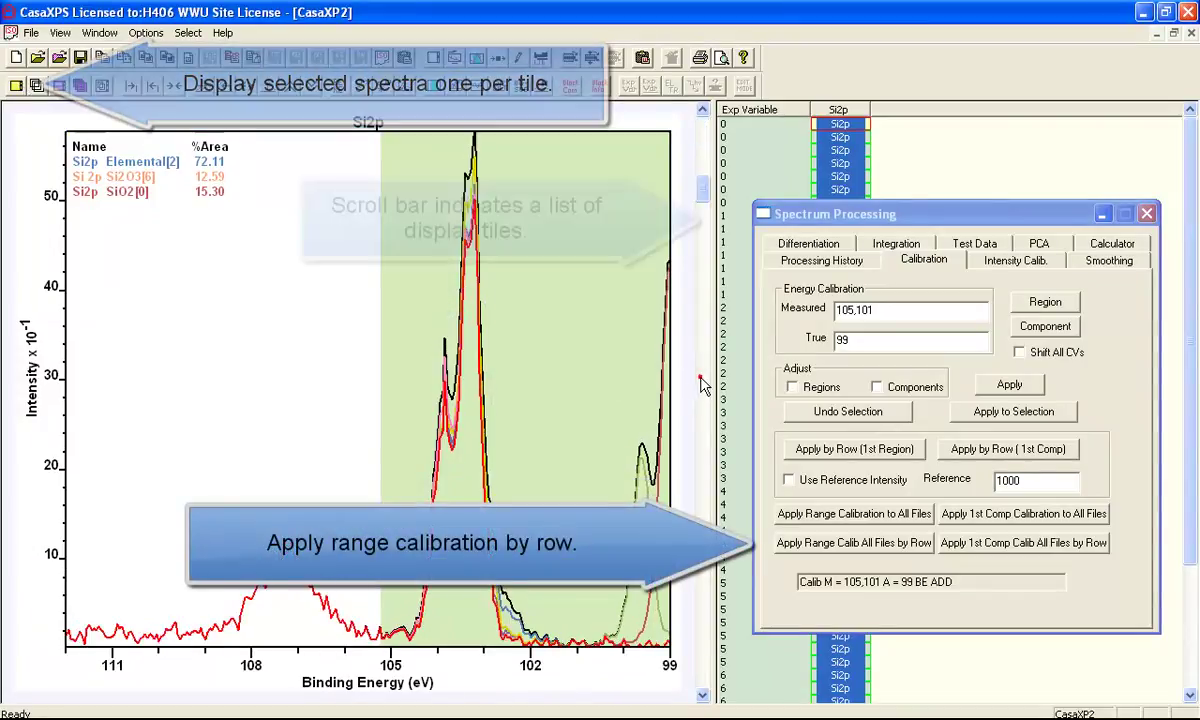
{"action": "left_click", "coordinate": [703, 157]}
{"action": "left_click_drag", "start_coordinate": [703, 157], "coordinate": [703, 145]}
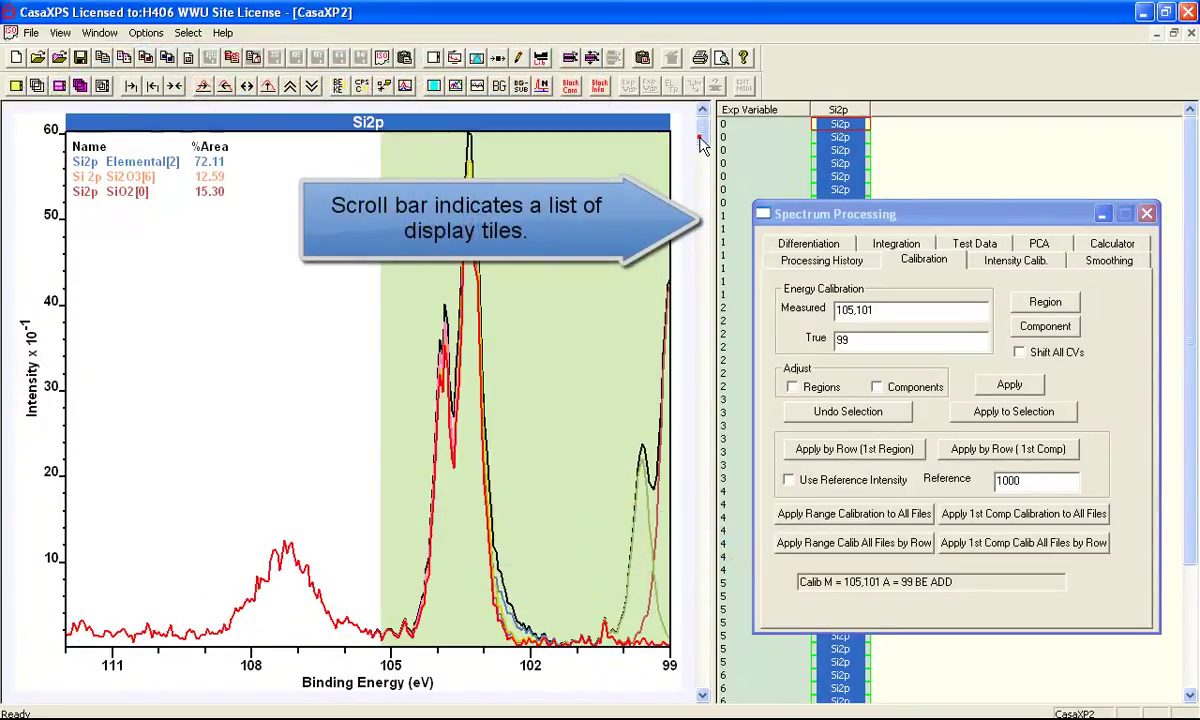
- Apply the range calibration by row to all the listed Si2p blocks in CasaXP2
{"action": "left_click", "coordinate": [788, 513]}
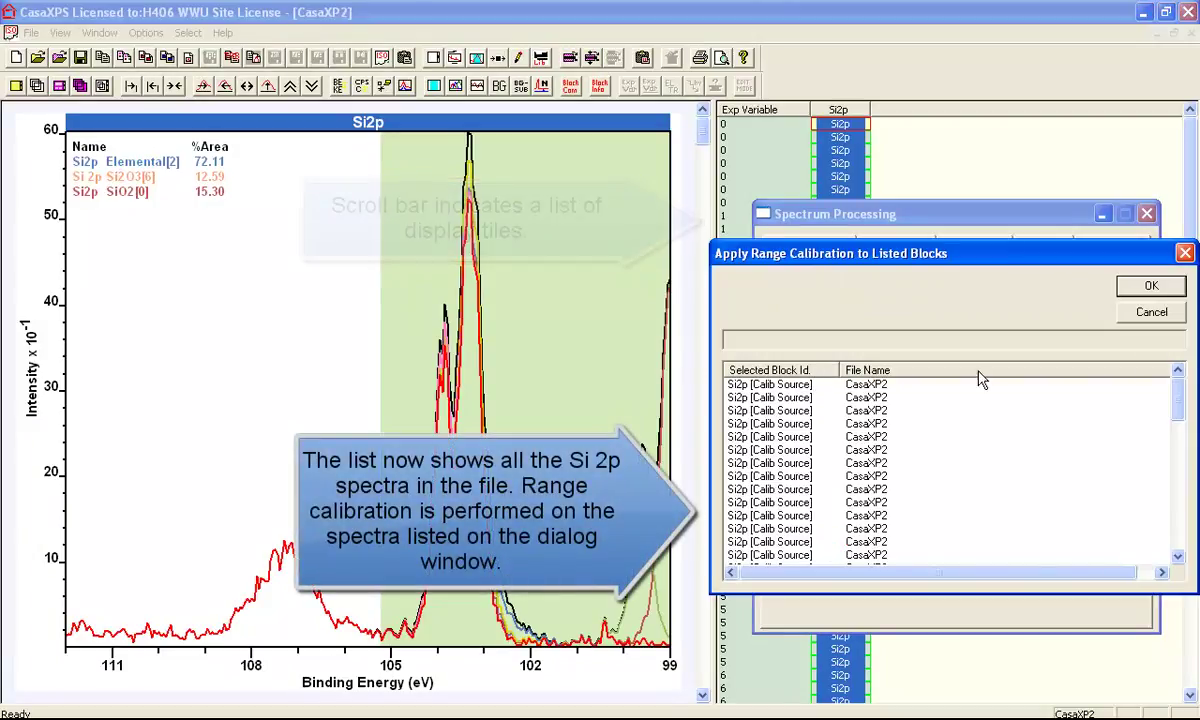
{"action": "left_click_drag", "start_coordinate": [1181, 395], "coordinate": [1175, 361]}
{"action": "left_click", "coordinate": [1150, 287]}
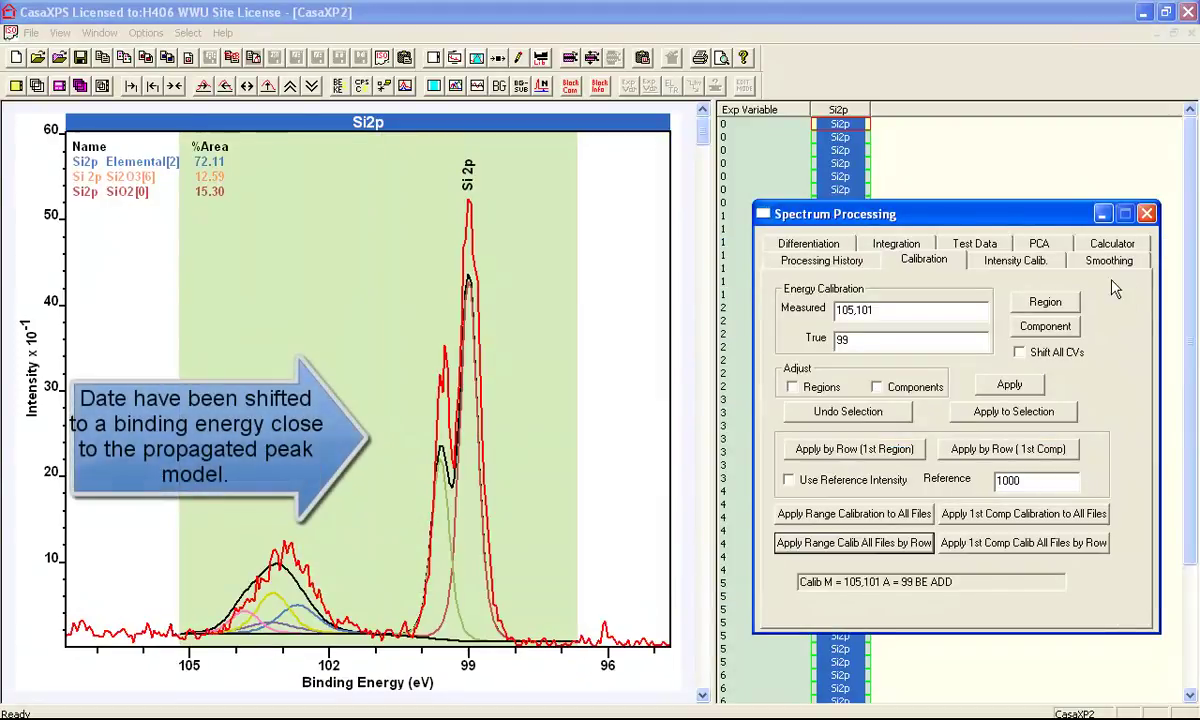
- Overlay the calibrated spectra in one tile and auto fit the components on all selected Si2p blocks
{"action": "left_click", "coordinate": [38, 86]}
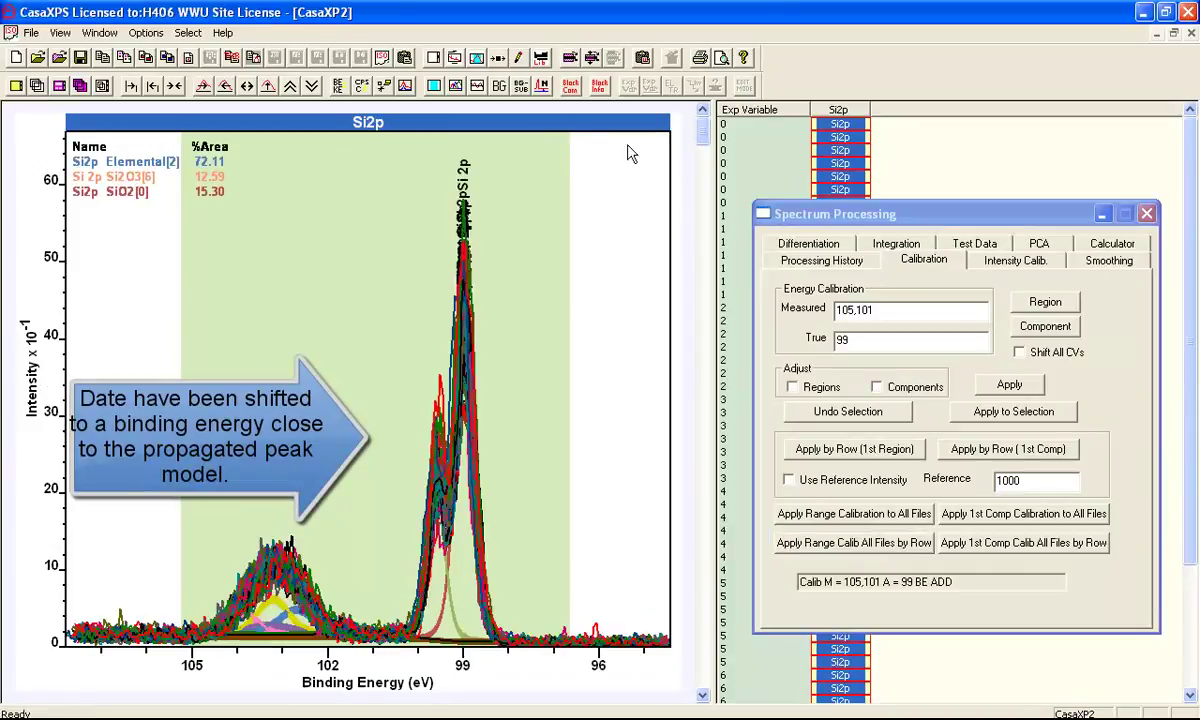
{"action": "right_click", "coordinate": [588, 191]}
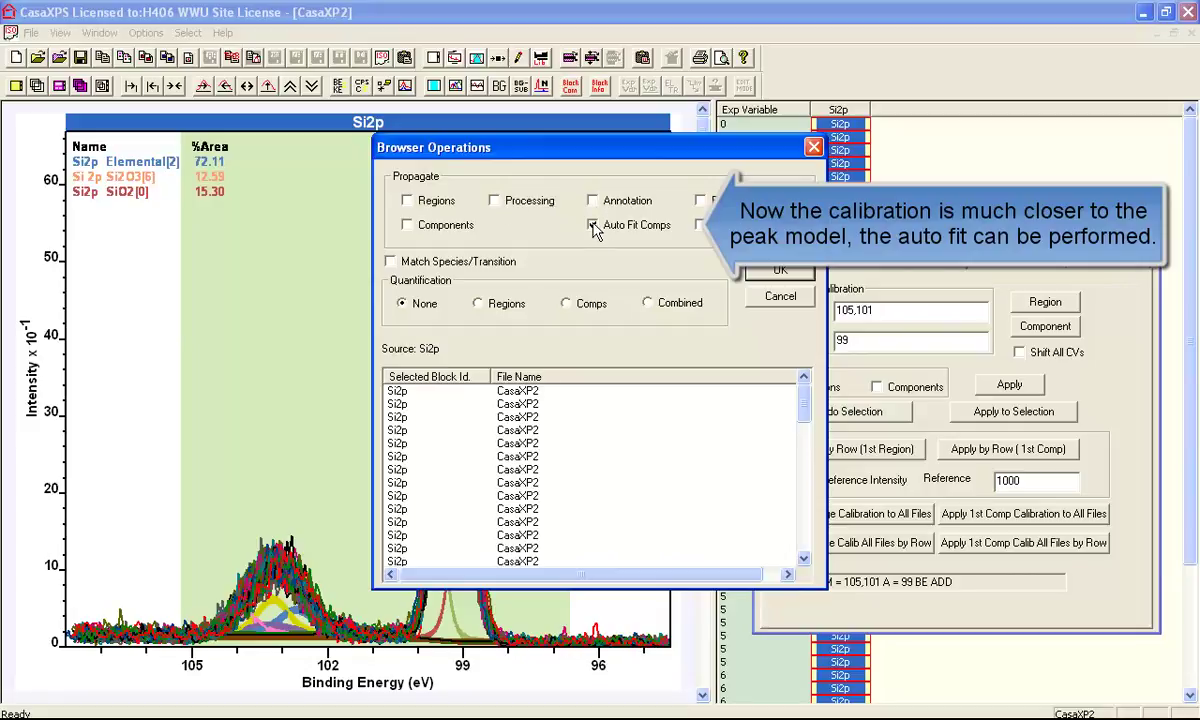
{"action": "left_click", "coordinate": [770, 272]}
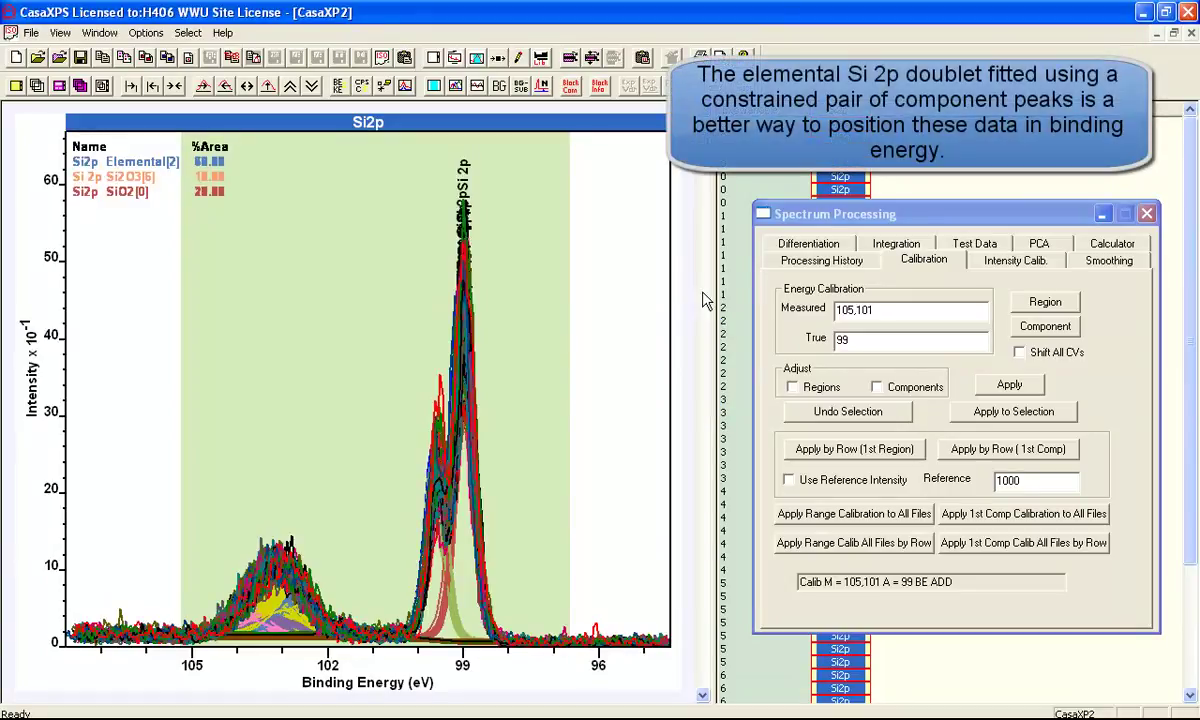
- Display the selected Si2p spectra one per tile and examine the component fits of successive spectra
{"action": "left_click", "coordinate": [15, 86]}
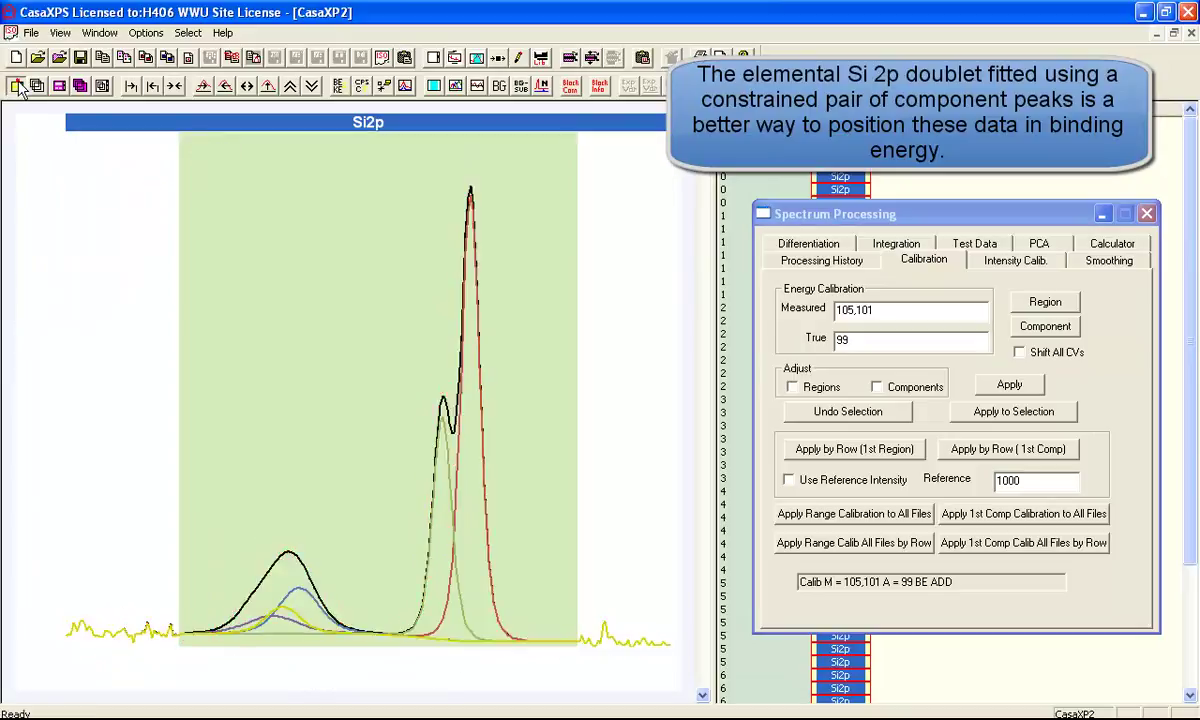
{"action": "left_click", "coordinate": [700, 362]}
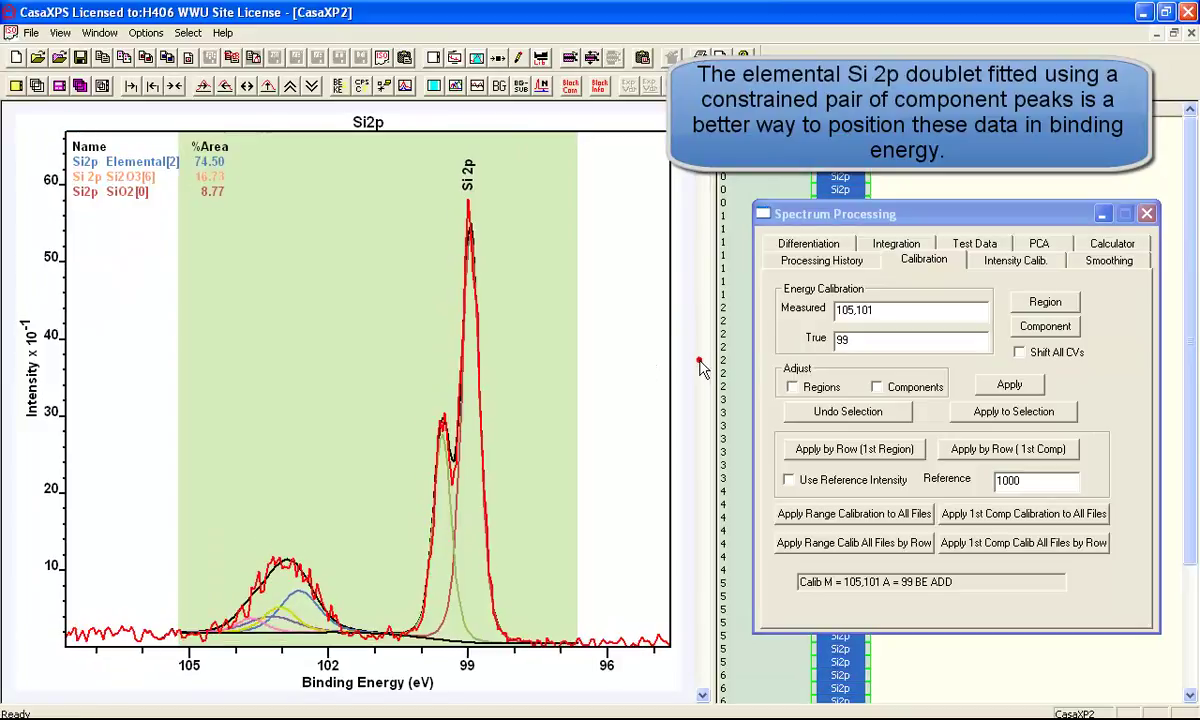
{"action": "left_click", "coordinate": [699, 363]}
{"action": "left_click", "coordinate": [699, 365]}
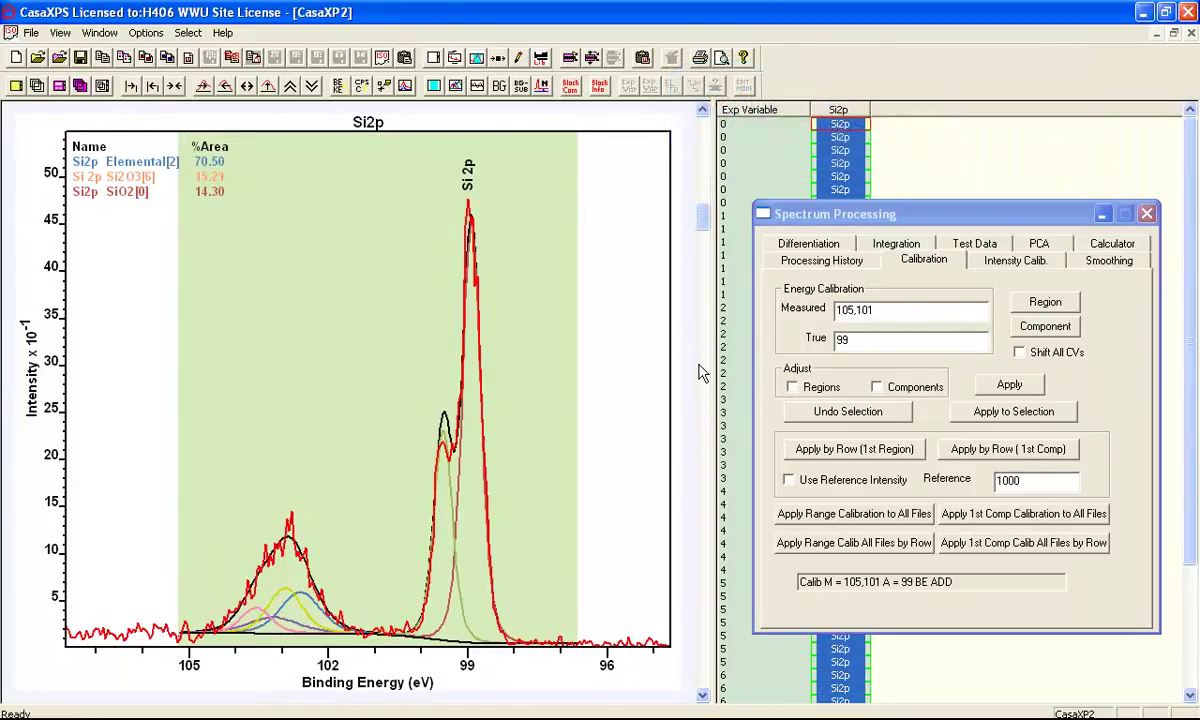
{"action": "left_click", "coordinate": [699, 366]}
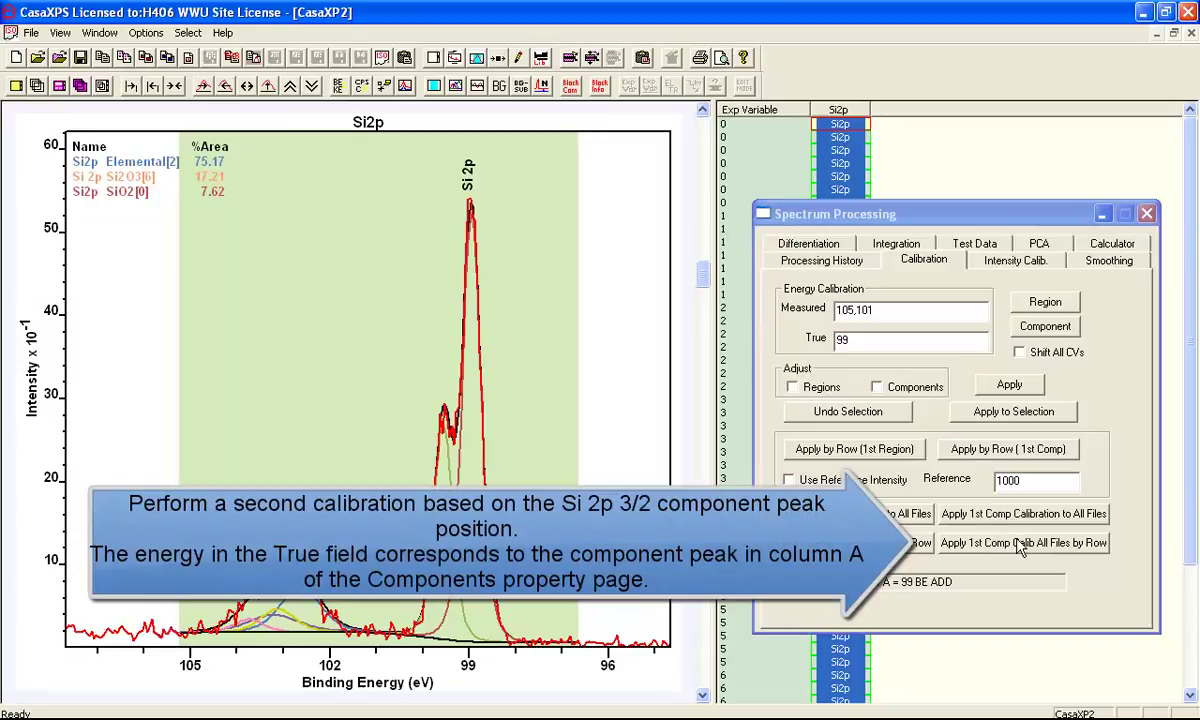
- Apply the first component calibration by row to all listed Si2p blocks, using the true energy of 99
{"action": "left_click", "coordinate": [1052, 543]}
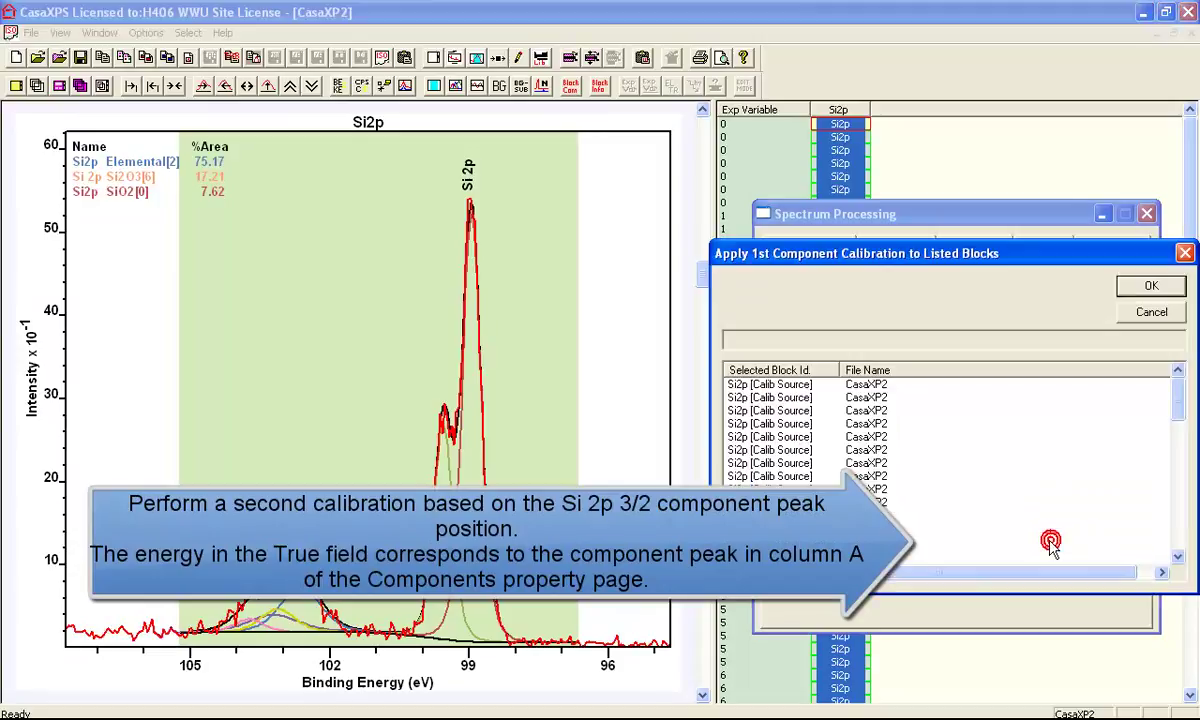
{"action": "left_click_drag", "start_coordinate": [1006, 257], "coordinate": [925, 378]}
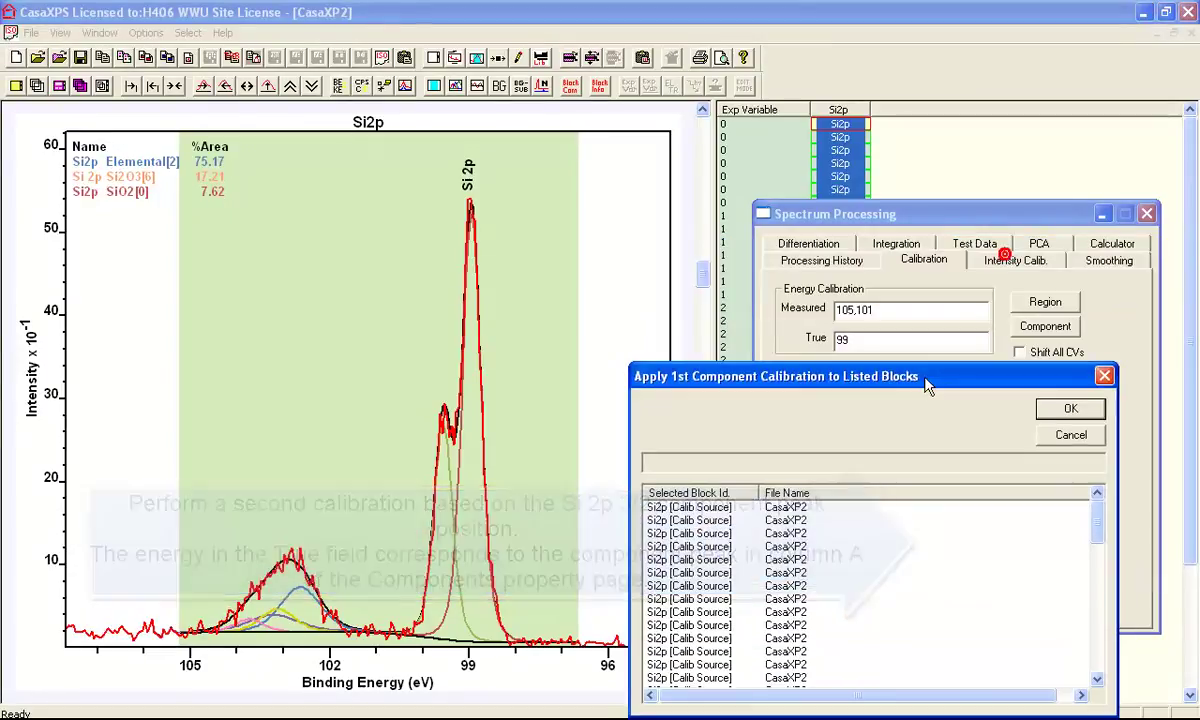
{"action": "left_click", "coordinate": [852, 342]}
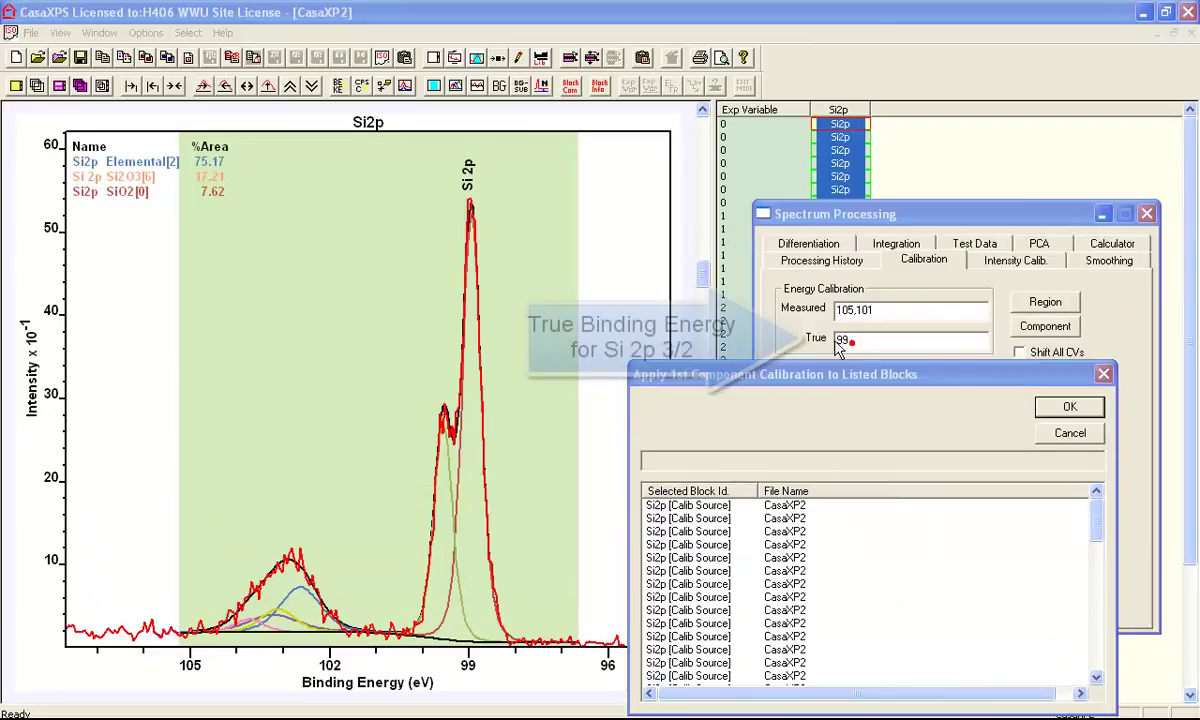
{"action": "left_click", "coordinate": [1057, 412]}
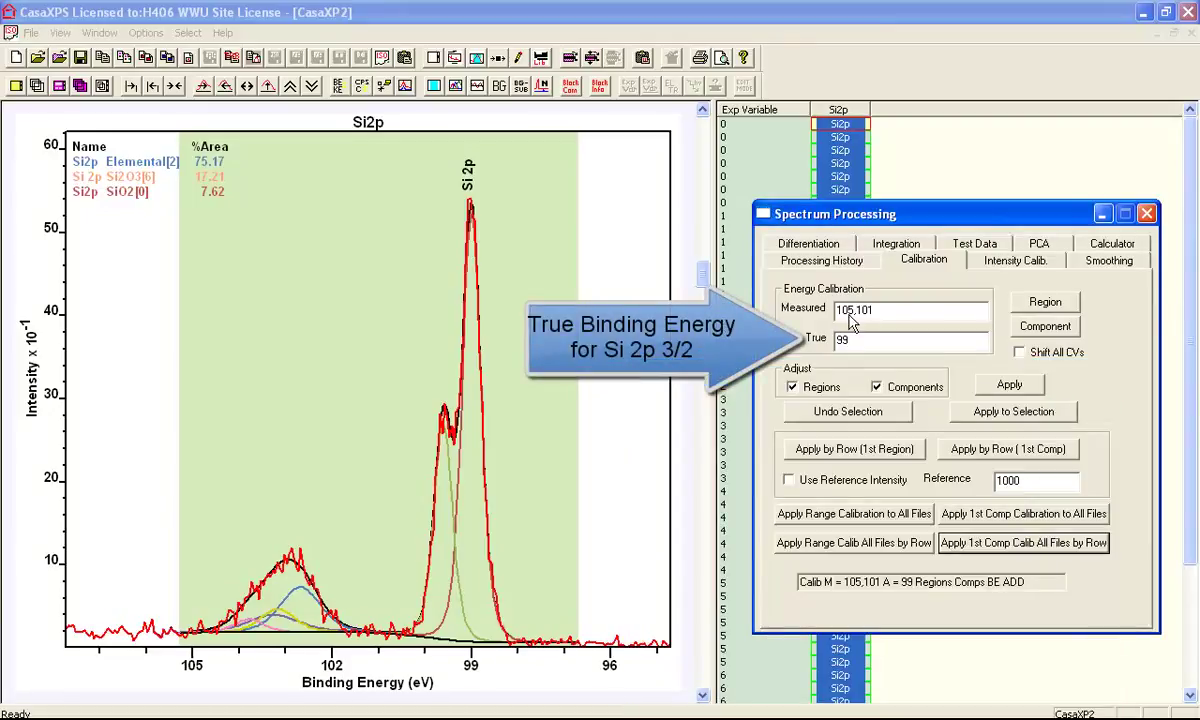
- Create a new experiment frame and copy the selected Si2p blocks from CasaXP2 into it as processed data only
{"action": "left_click", "coordinate": [16, 57]}
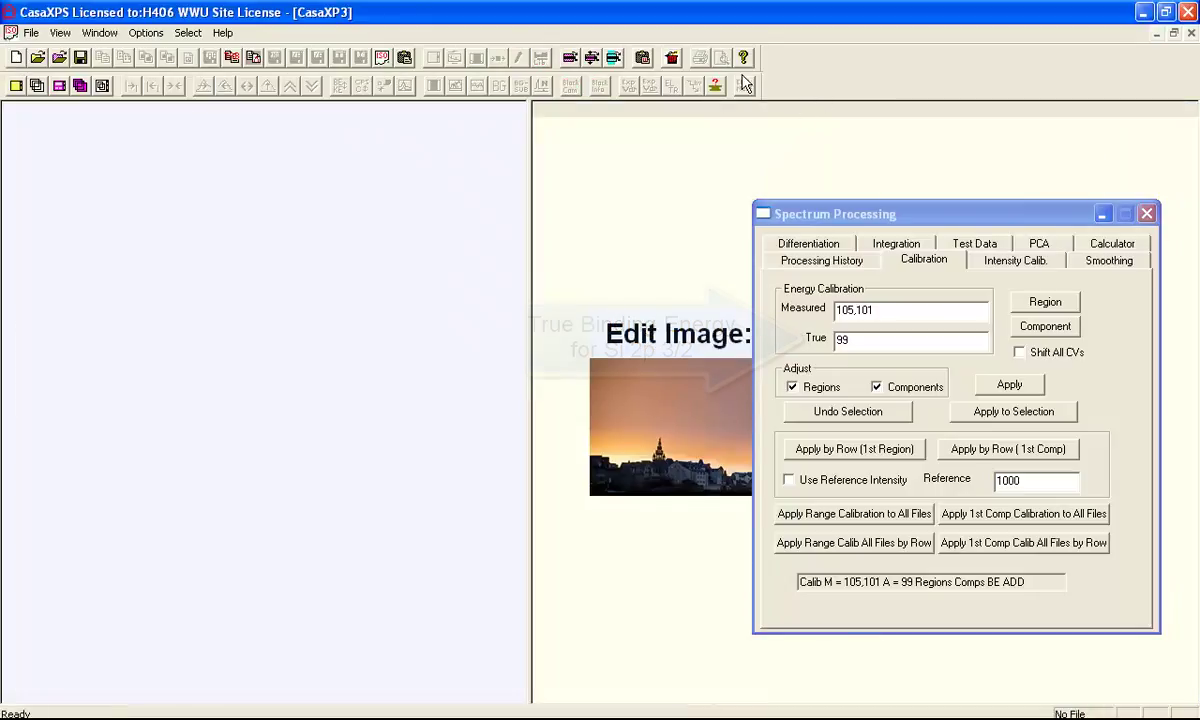
{"action": "left_click", "coordinate": [610, 58]}
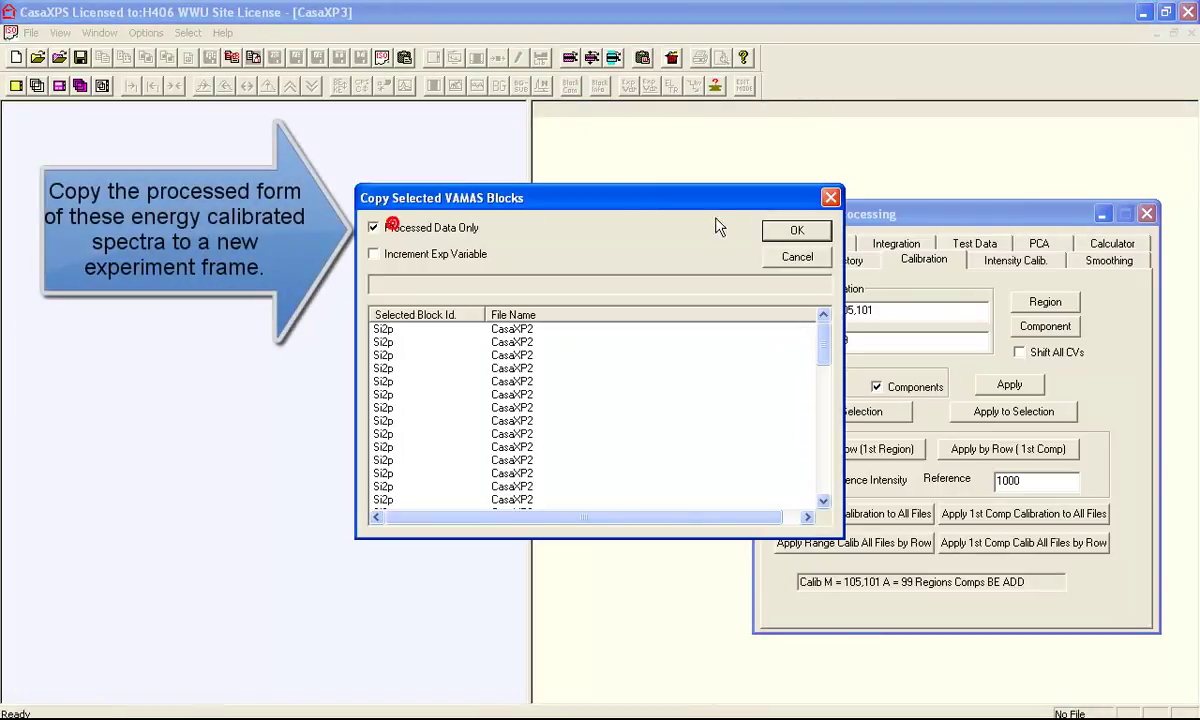
{"action": "left_click", "coordinate": [775, 231]}
- Overlay all copied Si2p spectra in one tile and examine the alignment of the elemental doublet in an enlarged display
{"action": "left_click", "coordinate": [651, 110]}
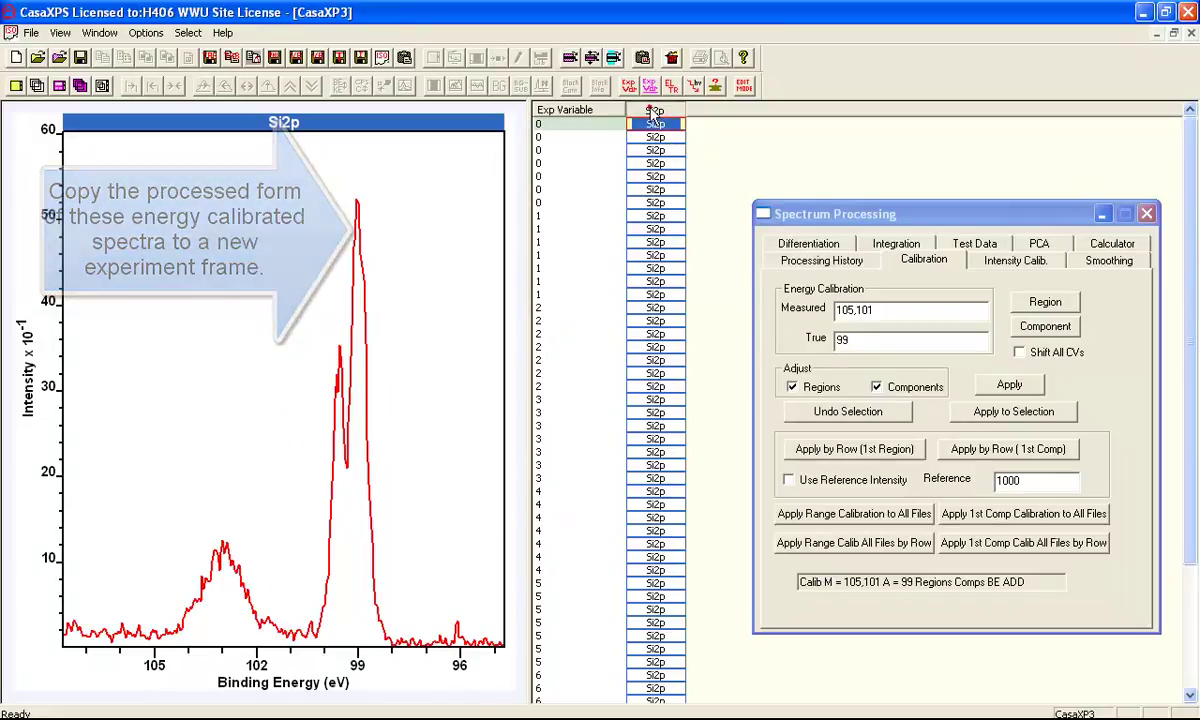
{"action": "left_click", "coordinate": [652, 111]}
{"action": "left_click", "coordinate": [35, 85]}
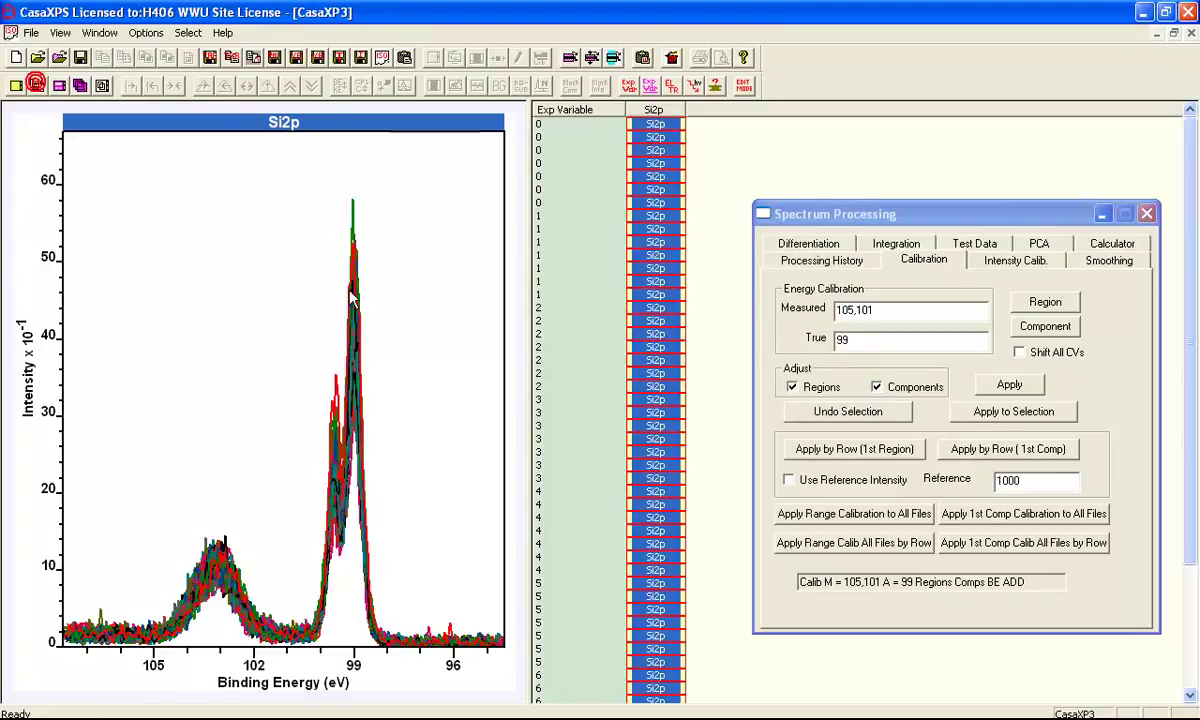
{"action": "left_click_drag", "start_coordinate": [281, 202], "coordinate": [385, 610]}
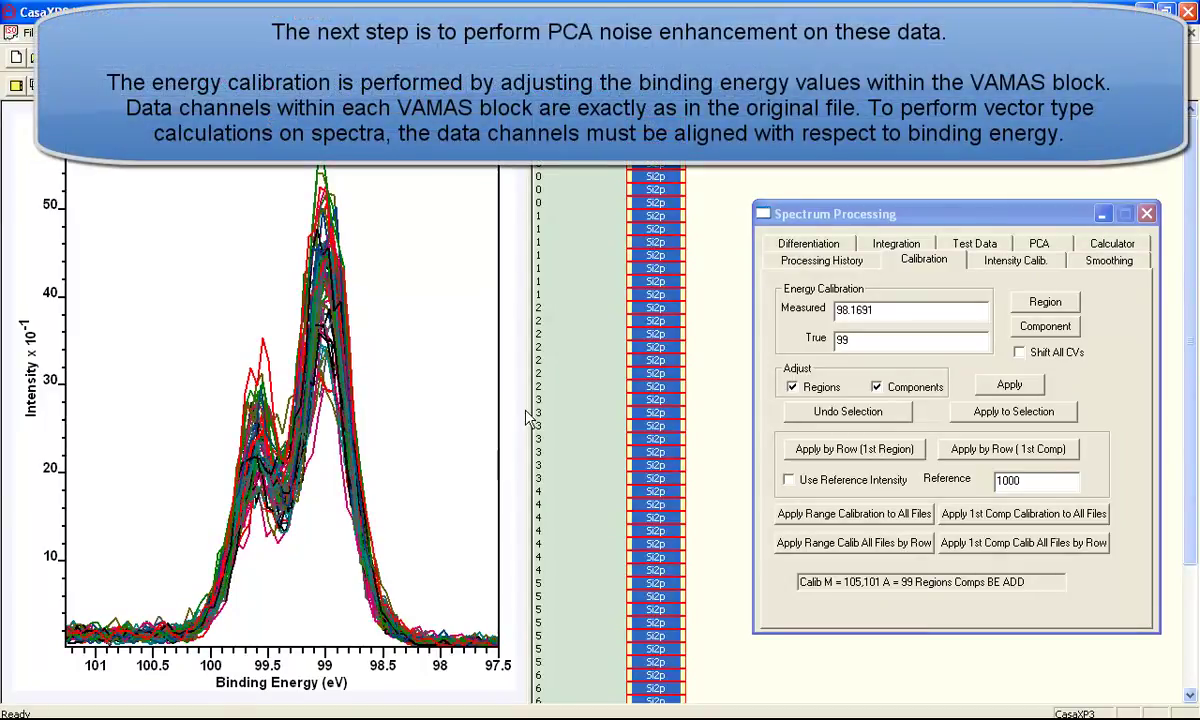
{"action": "left_click_drag", "start_coordinate": [524, 342], "coordinate": [606, 342]}
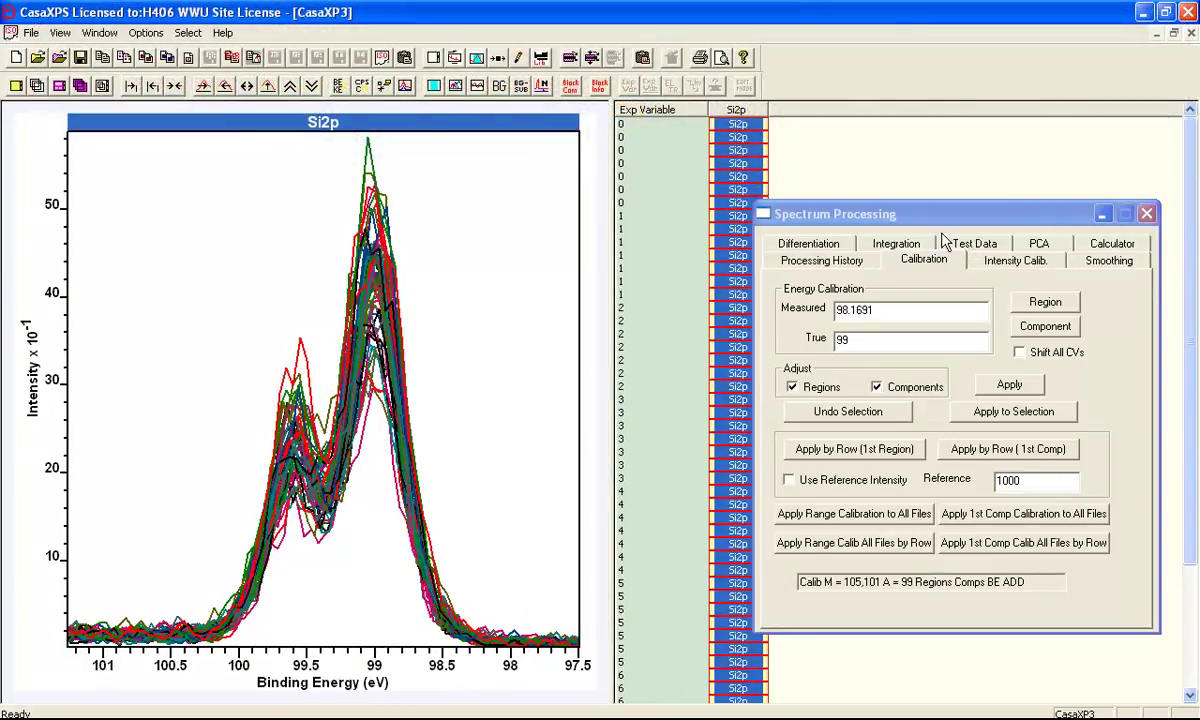
- Show the VAMAS block indices in the block list and check the list through its last block
{"action": "left_click", "coordinate": [60, 32]}
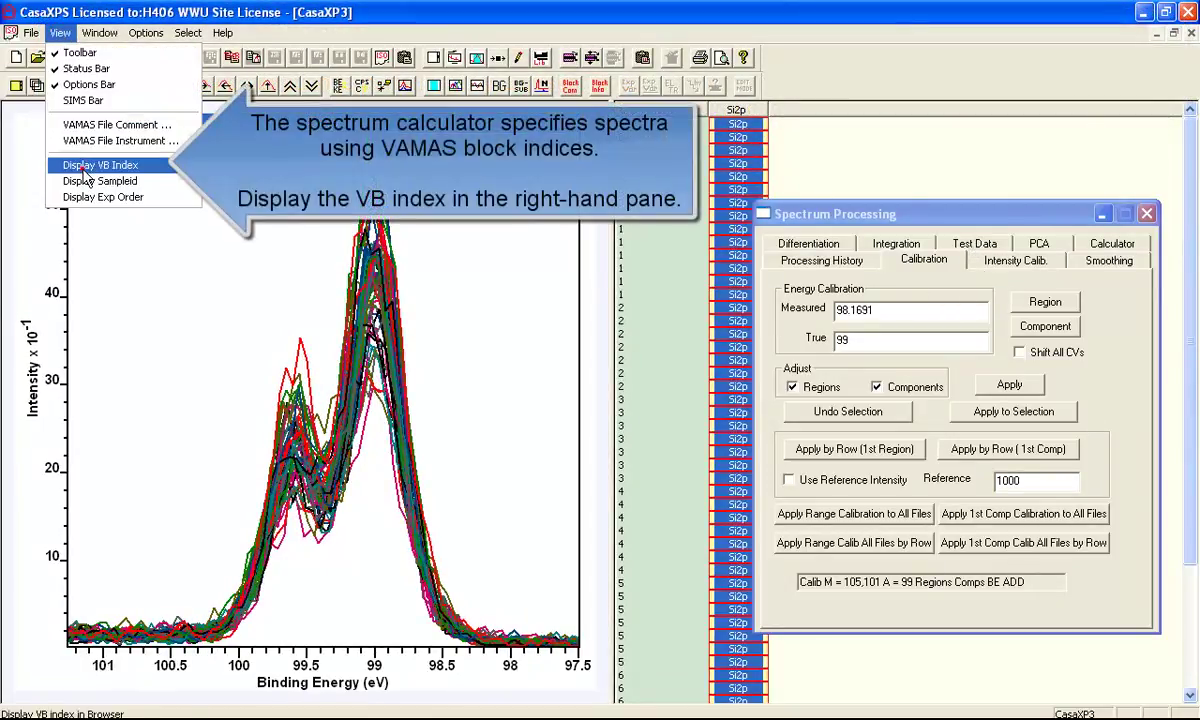
{"action": "left_click", "coordinate": [85, 168]}
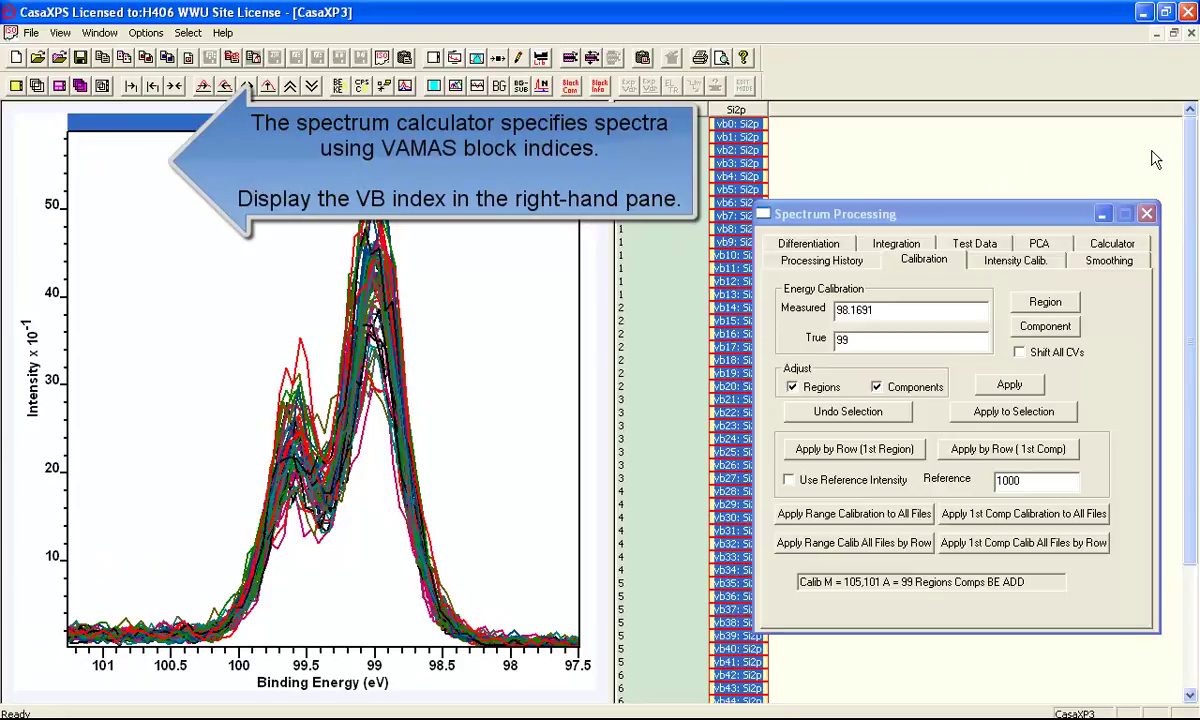
{"action": "scroll", "coordinate": [1185, 550], "scroll_direction": "down", "scroll_amount": 4}
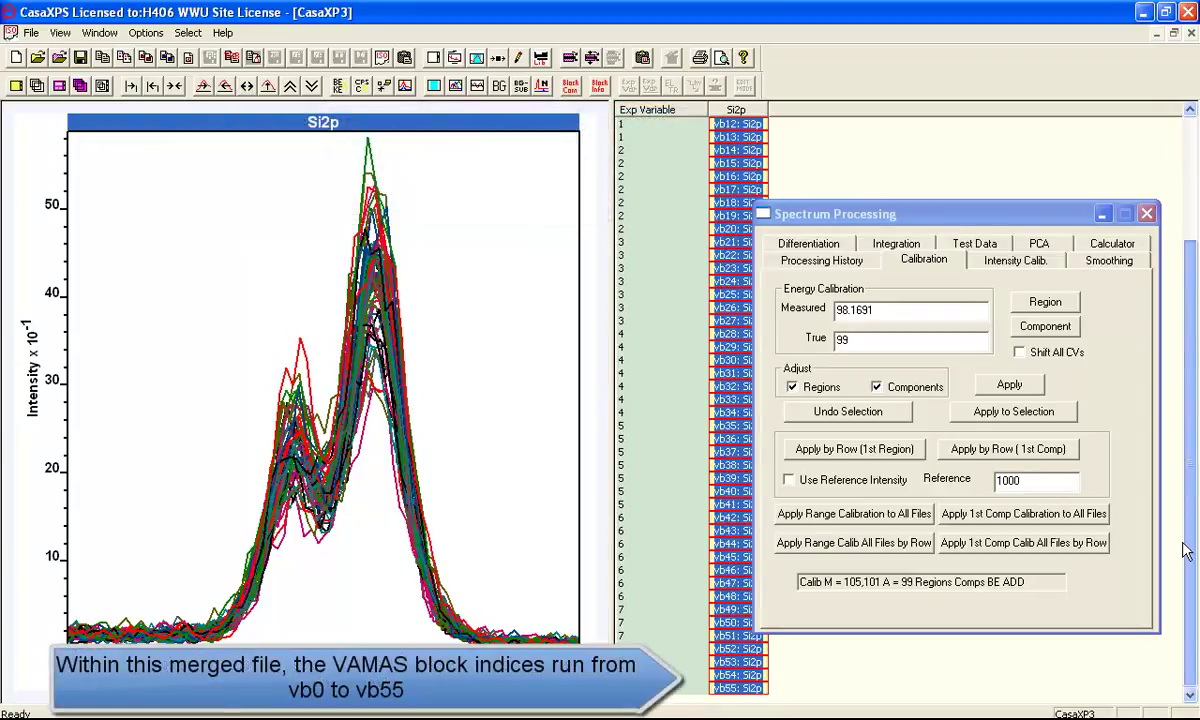
- Run the spectrum calculator expression "interpolate vb0 : vb55" to align the data bins of all Si2p blocks
{"action": "left_click", "coordinate": [1040, 245]}
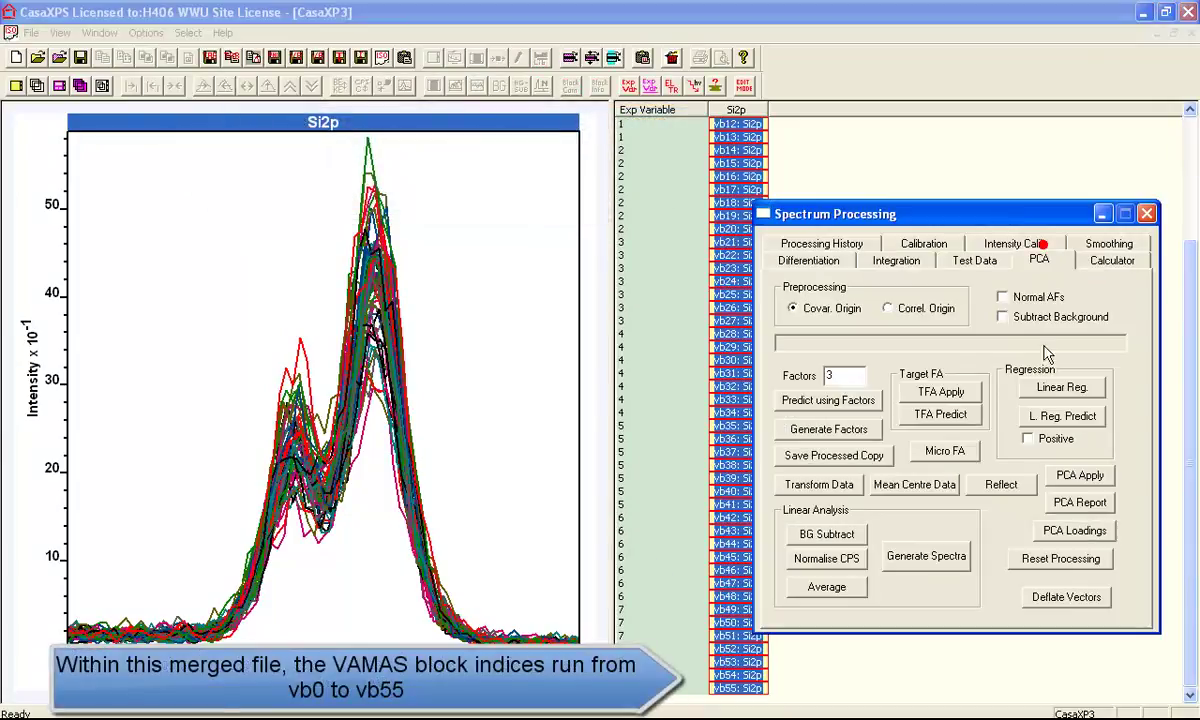
{"action": "left_click", "coordinate": [1112, 260]}
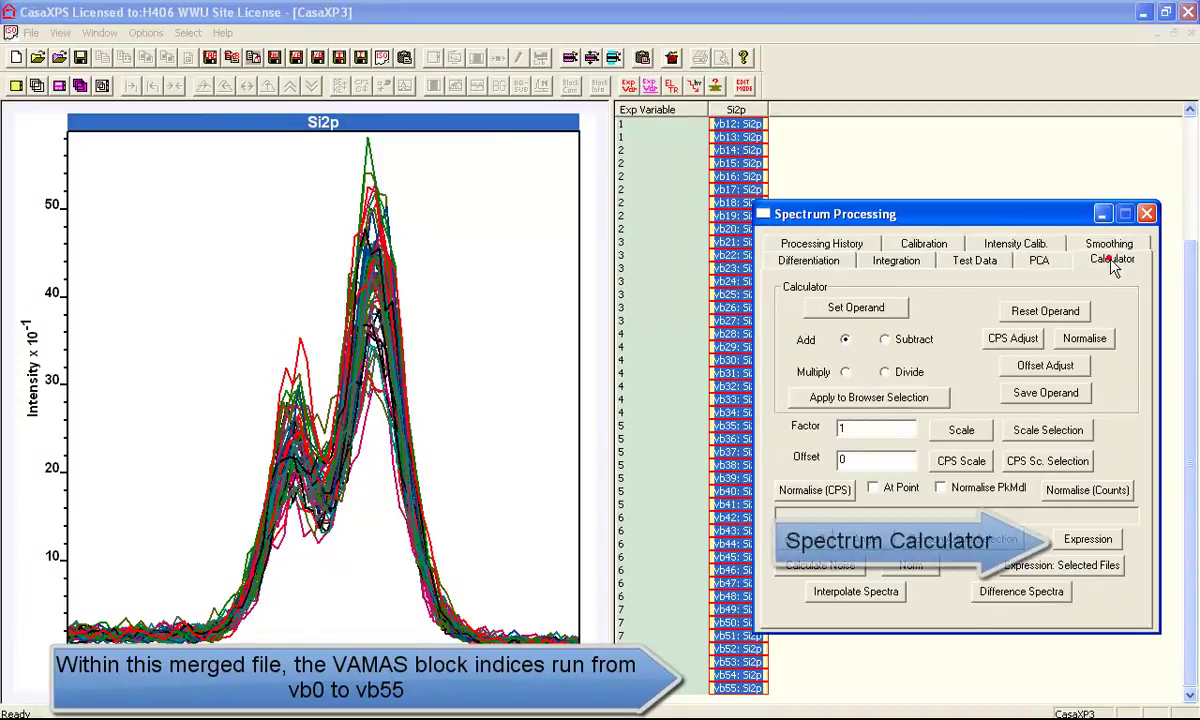
{"action": "left_click", "coordinate": [1086, 539]}
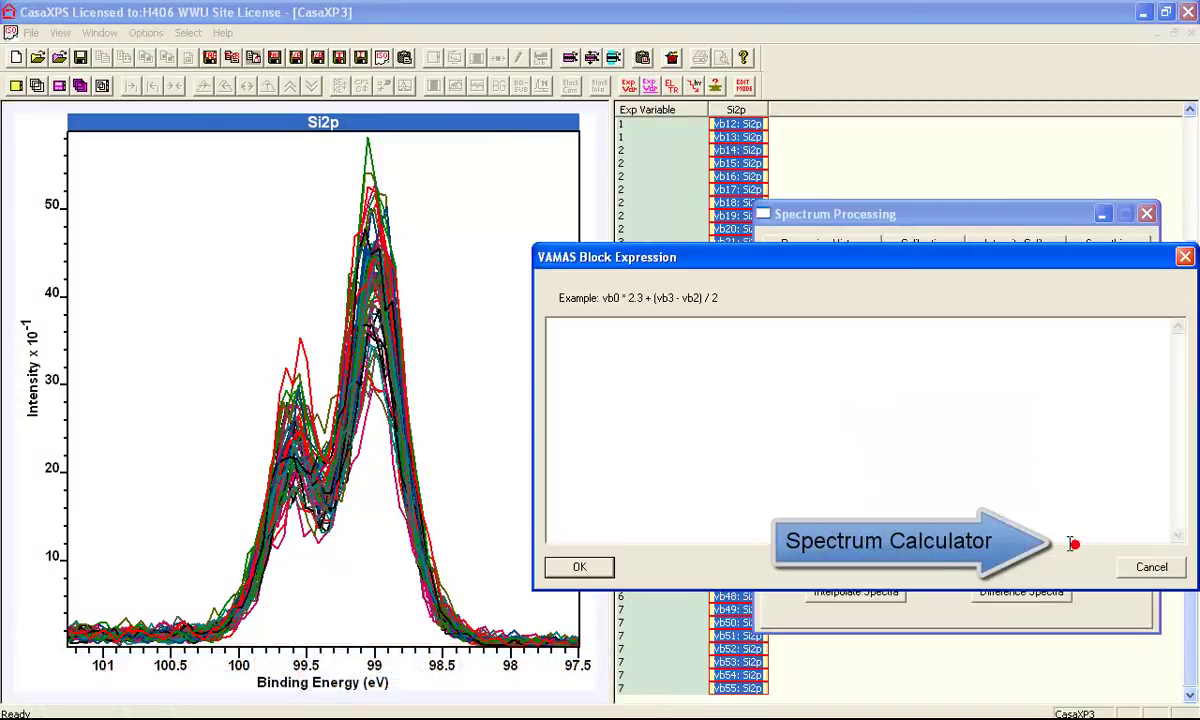
{"action": "type", "text": "interpola"}
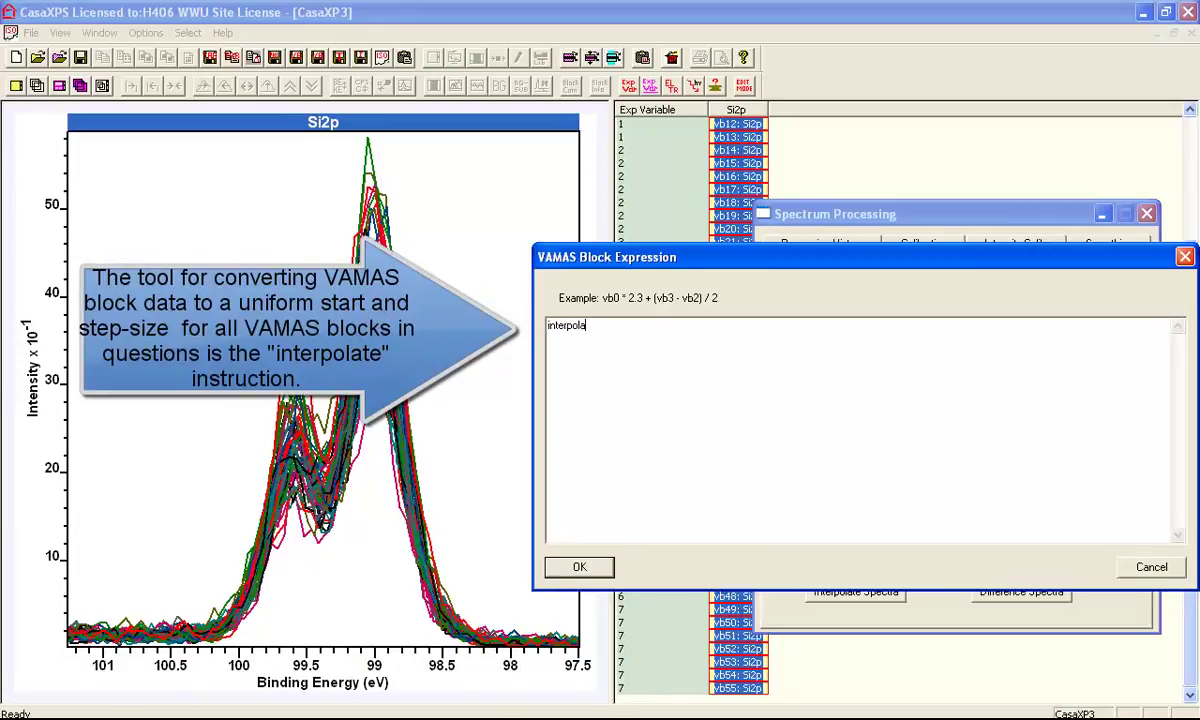
{"action": "type", "text": "te vb0 : vb55"}
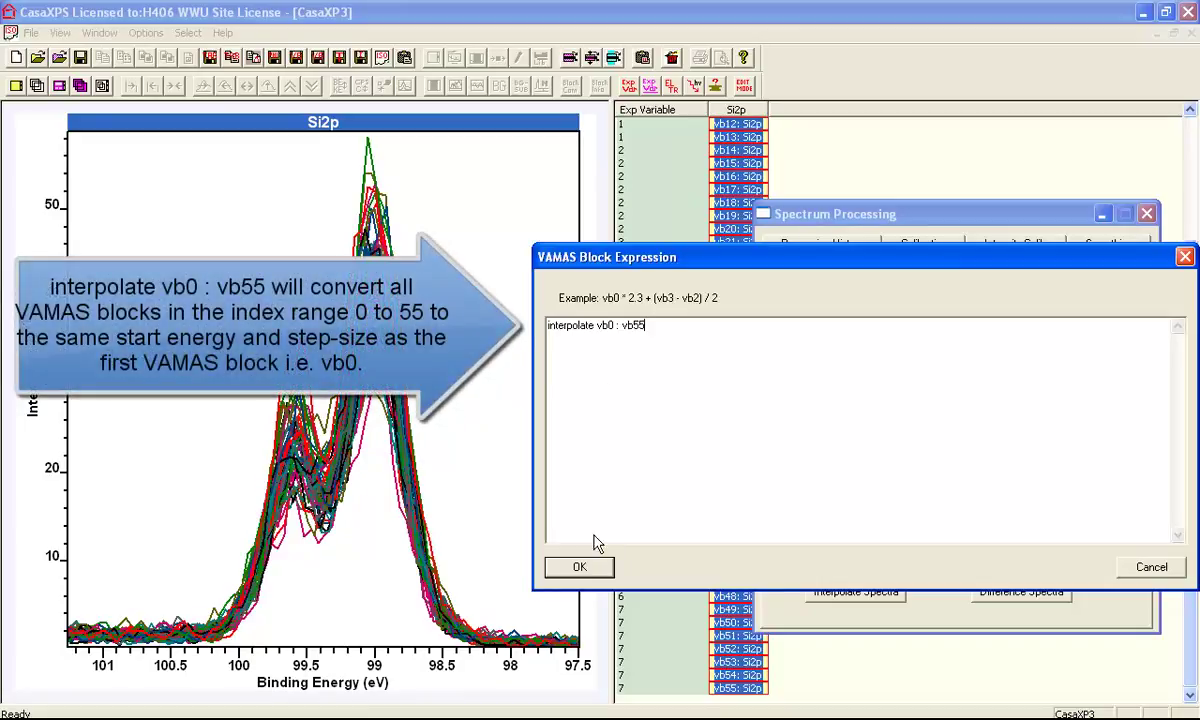
{"action": "left_click", "coordinate": [579, 568]}
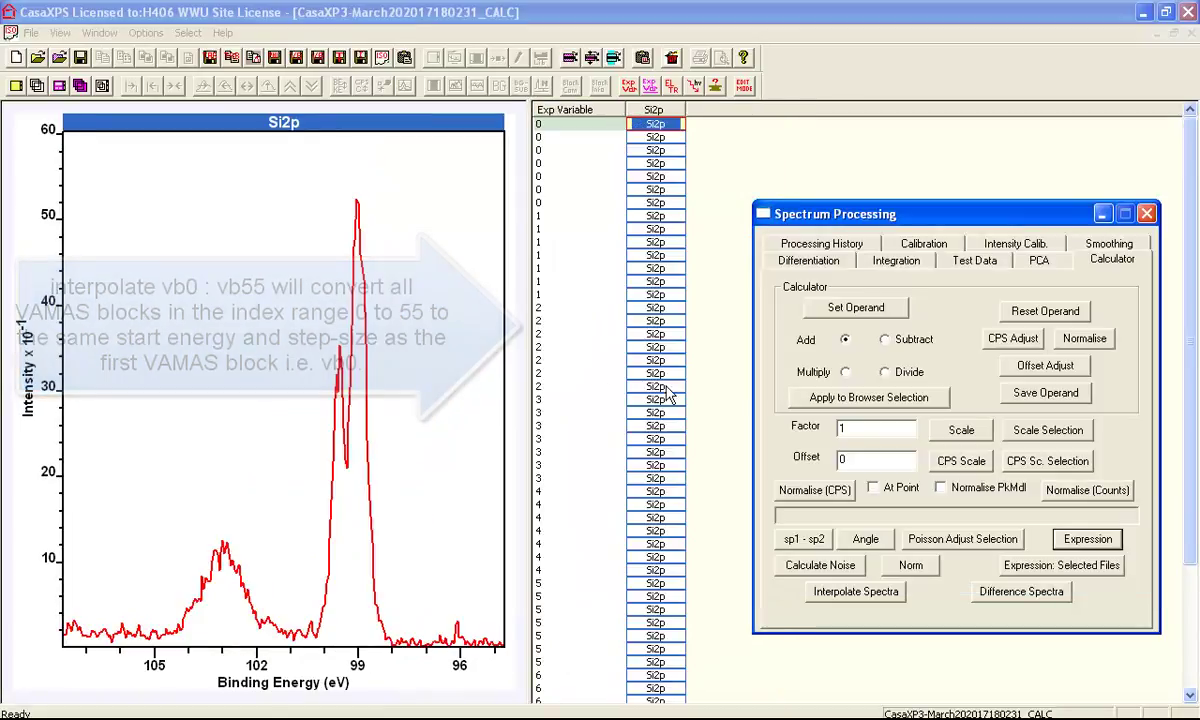
- Overlay all interpolated Si2p spectra and generate 10 PCA abstract factors using the Correl. Origin preprocessing
{"action": "left_click", "coordinate": [651, 108]}
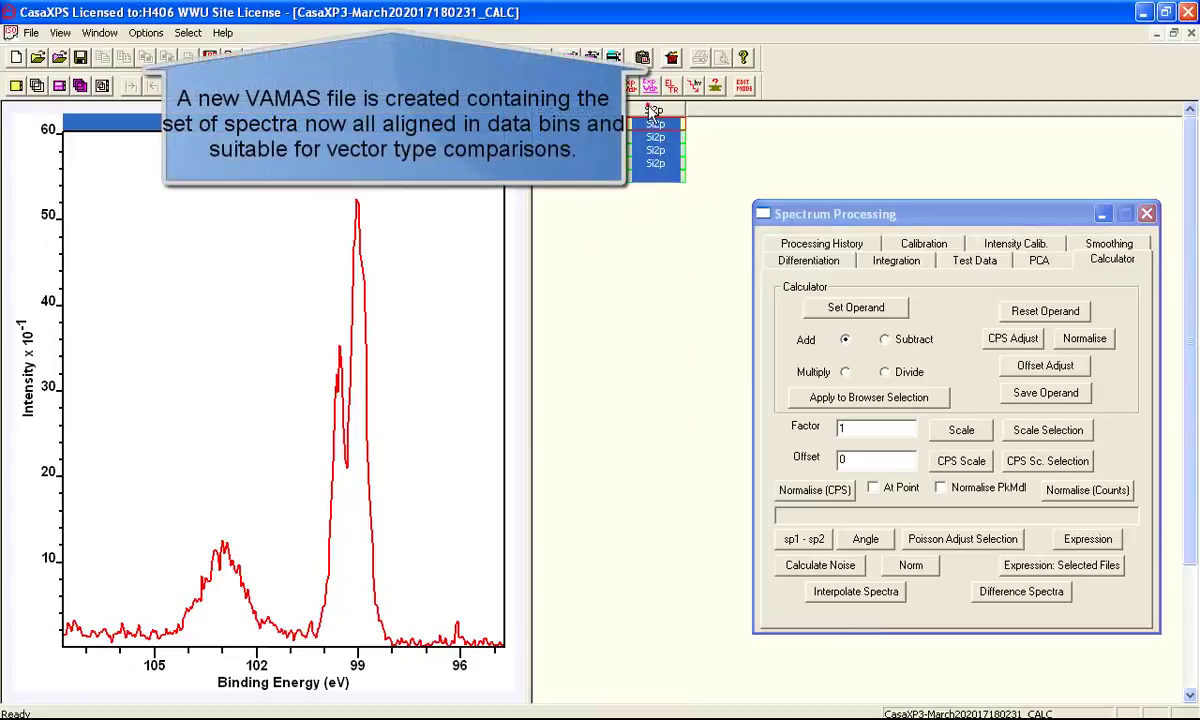
{"action": "left_click", "coordinate": [36, 86]}
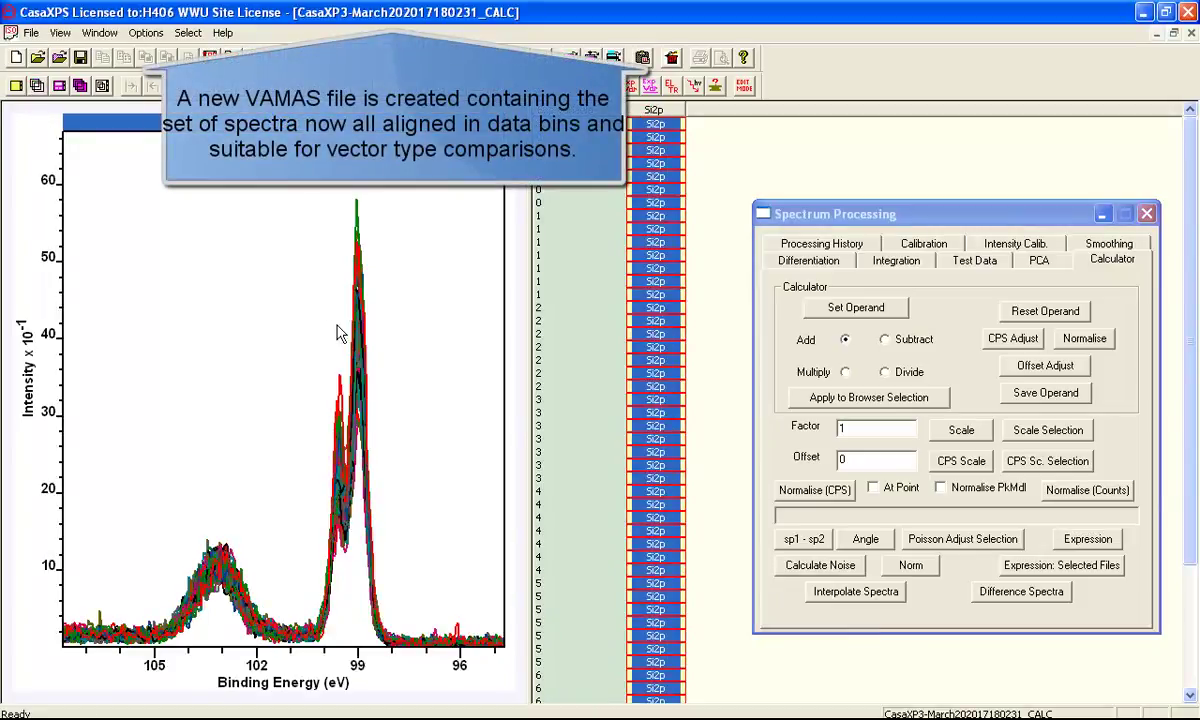
{"action": "left_click", "coordinate": [1040, 260]}
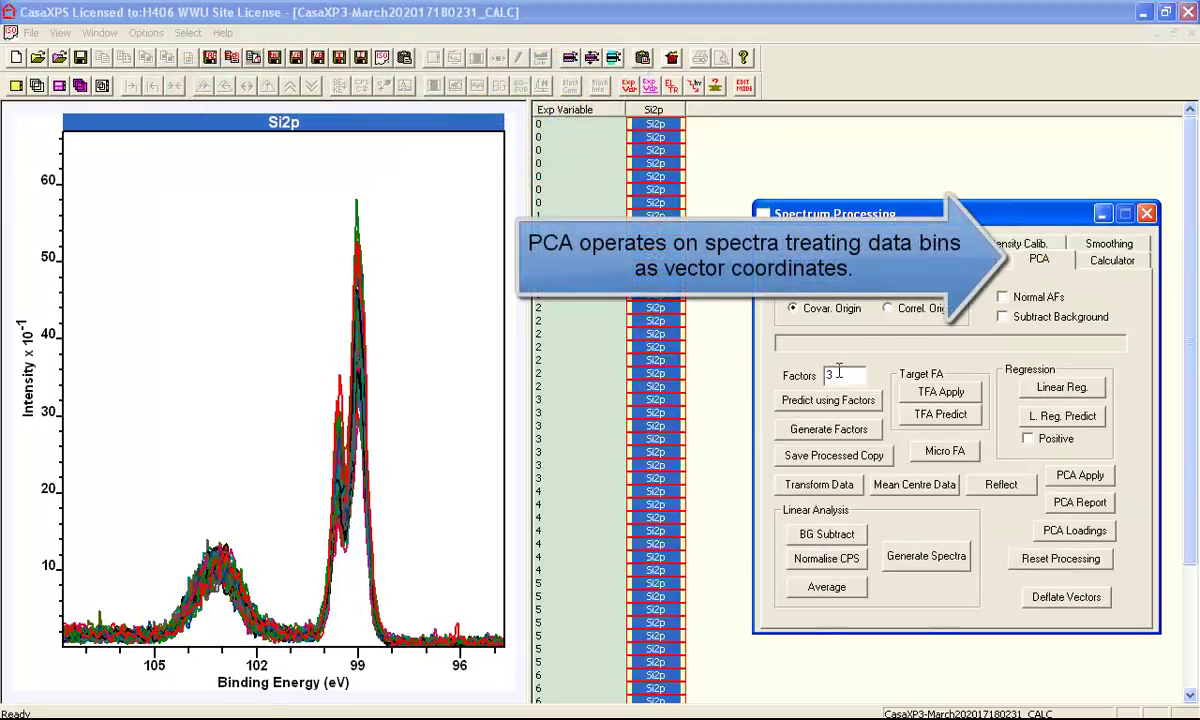
{"action": "type", "text": "10"}
{"action": "left_click", "coordinate": [896, 308]}
{"action": "left_click", "coordinate": [816, 429]}
{"action": "left_click_drag", "start_coordinate": [1043, 341], "coordinate": [1063, 343]}
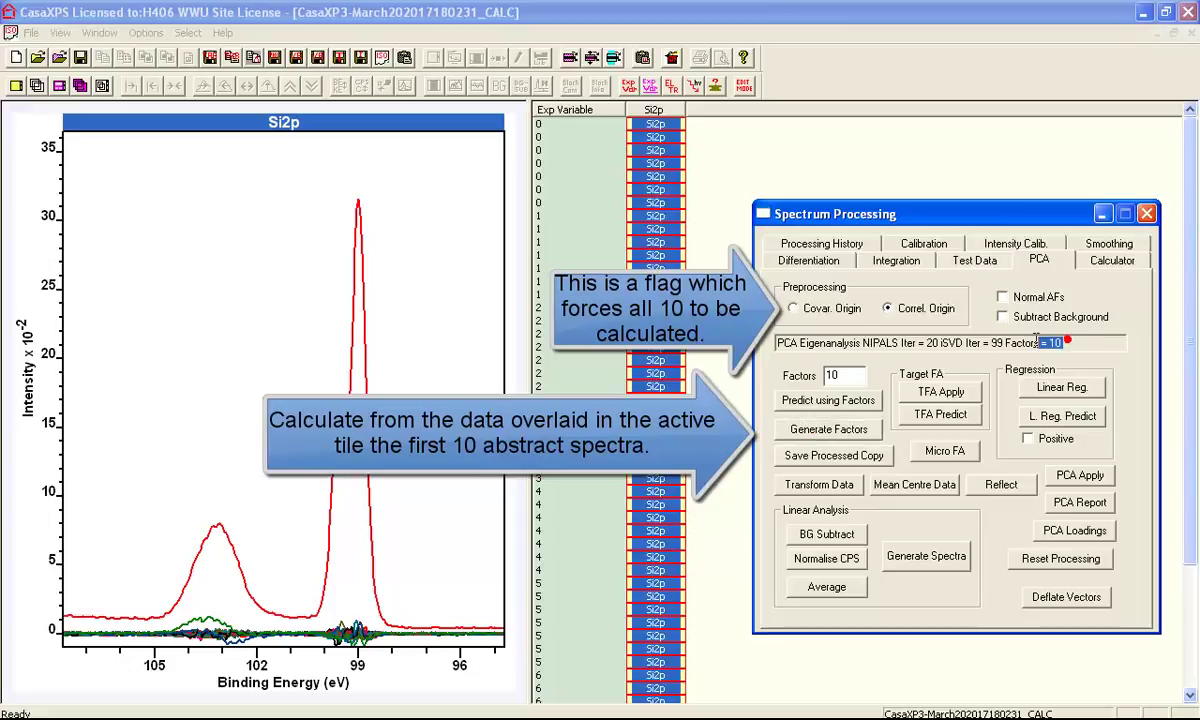
- Examine the first few abstract factors one at a time to judge which contain significant spectral structure
{"action": "left_click", "coordinate": [655, 124]}
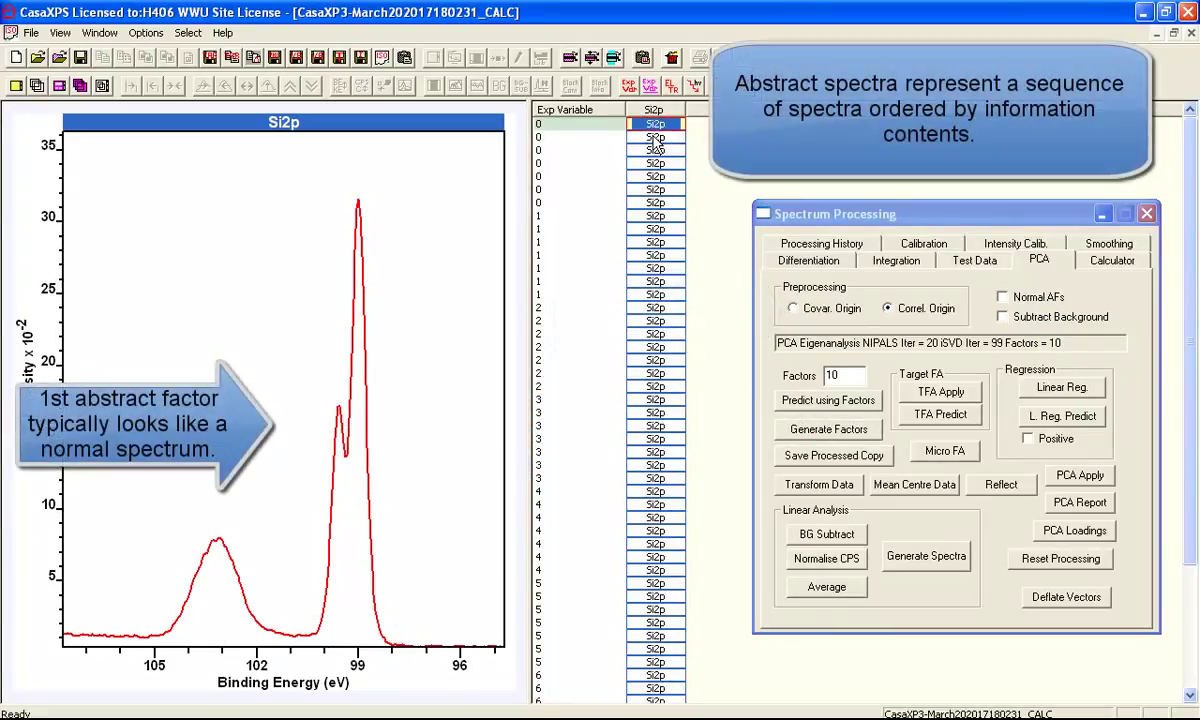
{"action": "left_click", "coordinate": [655, 137]}
{"action": "left_click", "coordinate": [655, 150]}
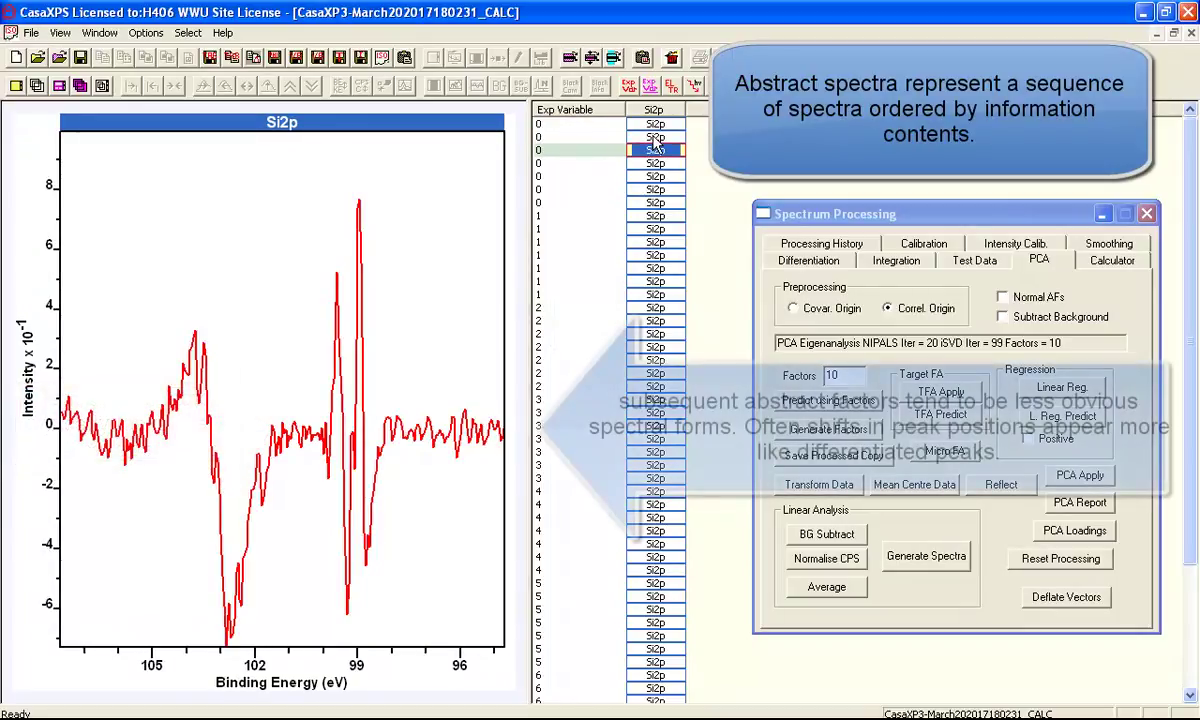
{"action": "key", "text": "Down"}
{"action": "key", "text": "Down"}
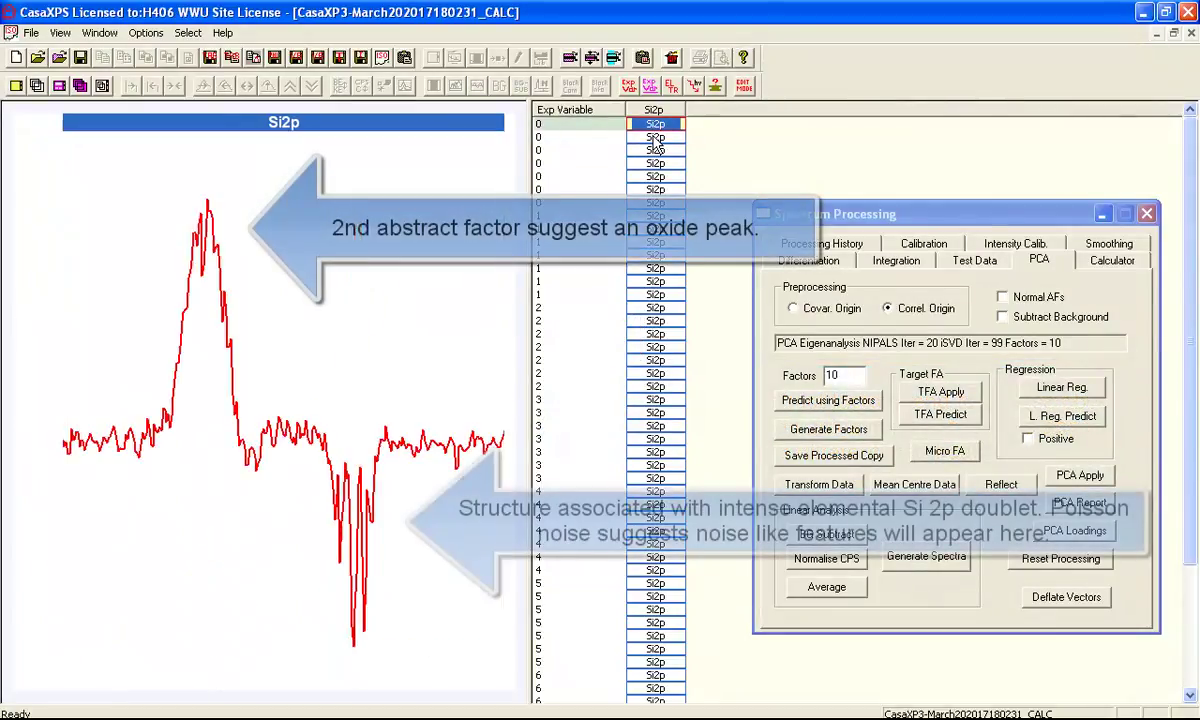
{"action": "left_click", "coordinate": [655, 150]}
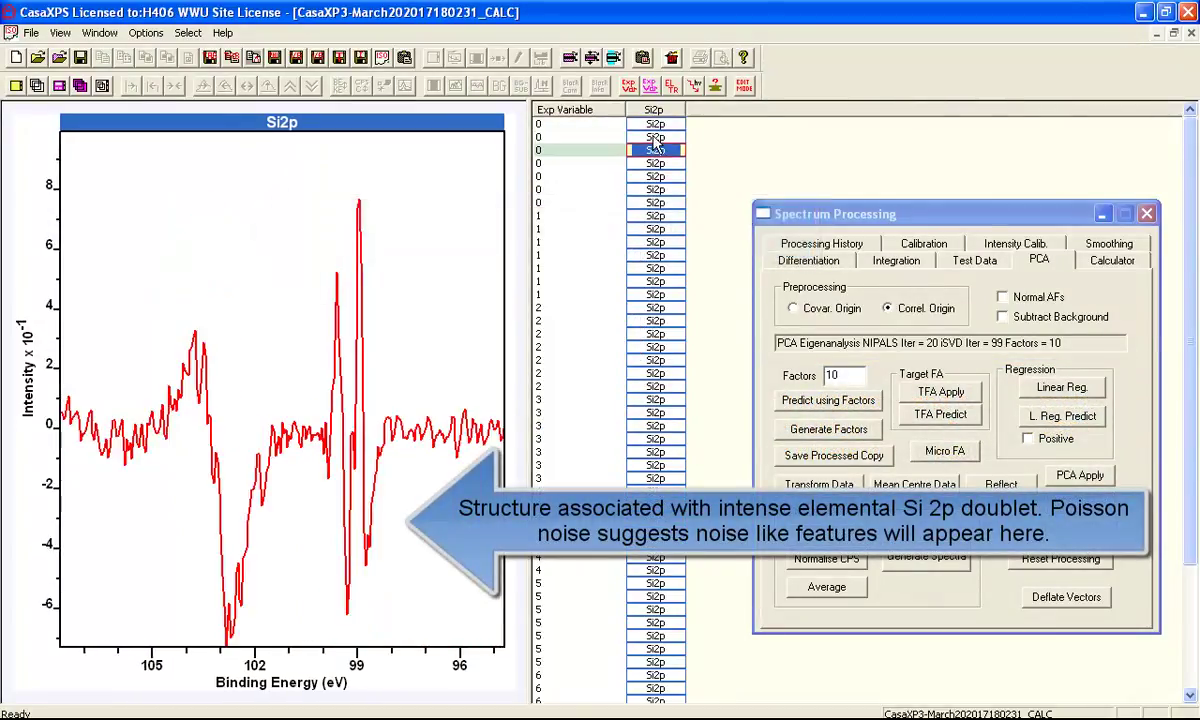
{"action": "key", "text": "Down"}
{"action": "key", "text": "Up"}
{"action": "key", "text": "Up"}
{"action": "key", "text": "Up"}
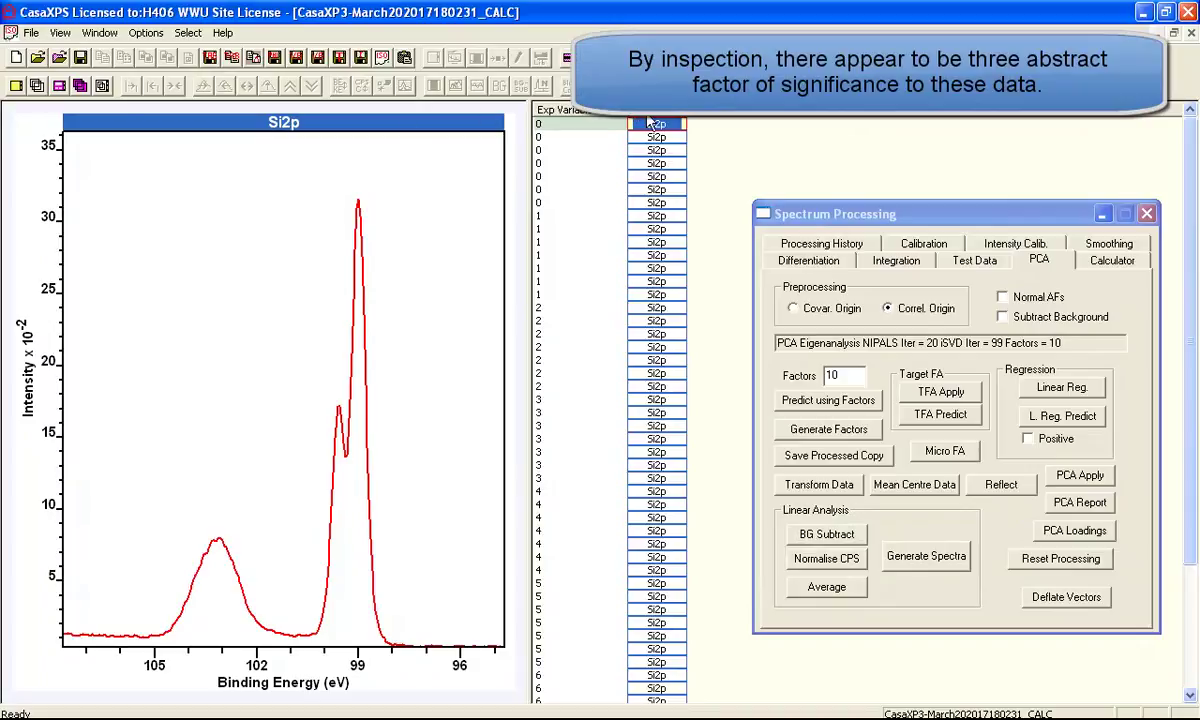
- Reset the PCA processing on all overlaid Si2p blocks and set the number of factors to 3
{"action": "left_click", "coordinate": [614, 116]}
{"action": "left_click", "coordinate": [39, 84]}
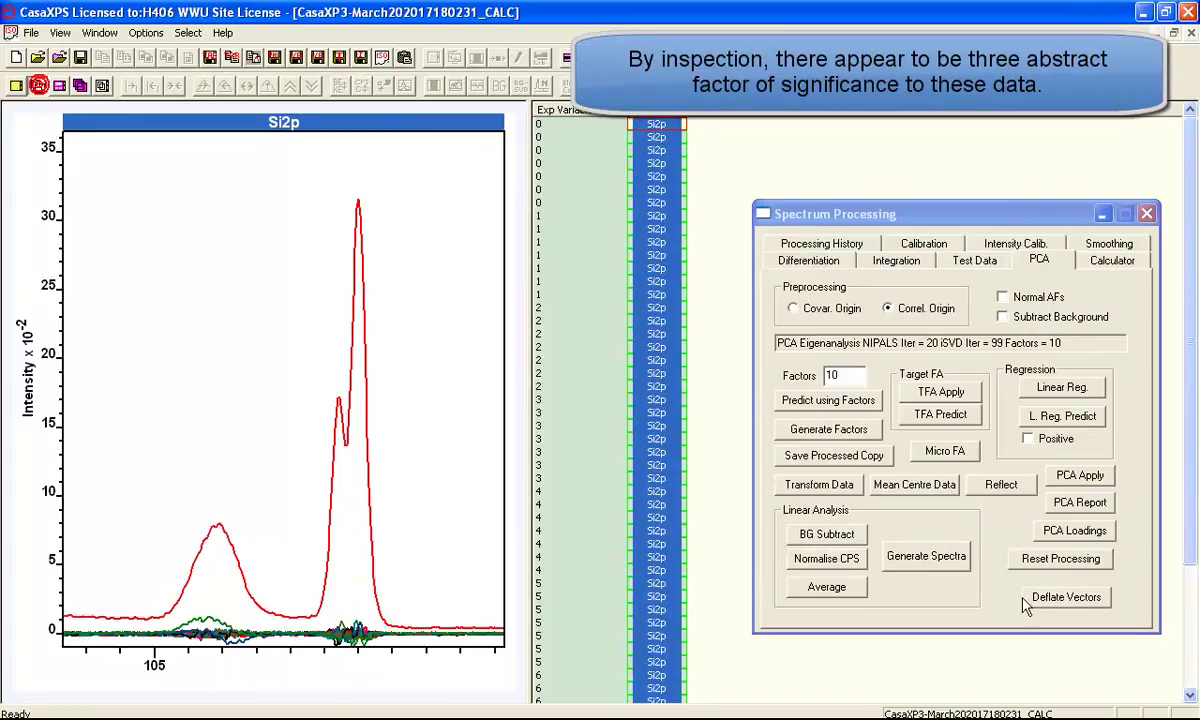
{"action": "left_click", "coordinate": [1043, 566]}
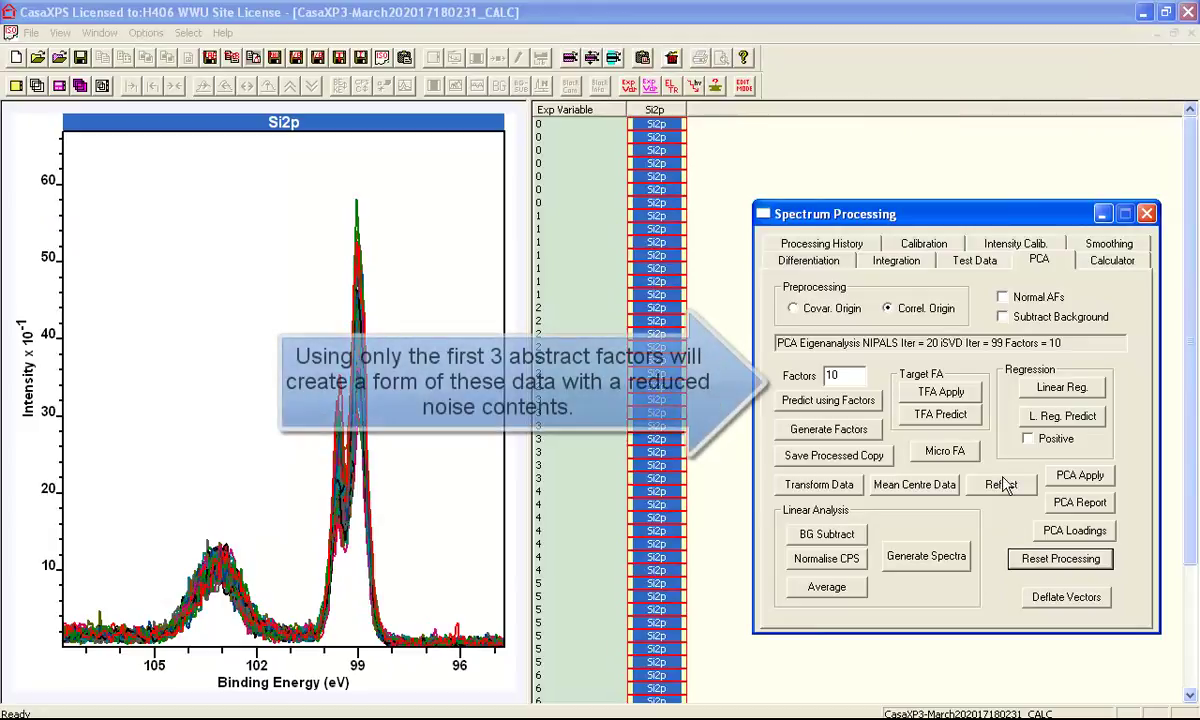
{"action": "left_click_drag", "start_coordinate": [851, 374], "coordinate": [796, 382]}
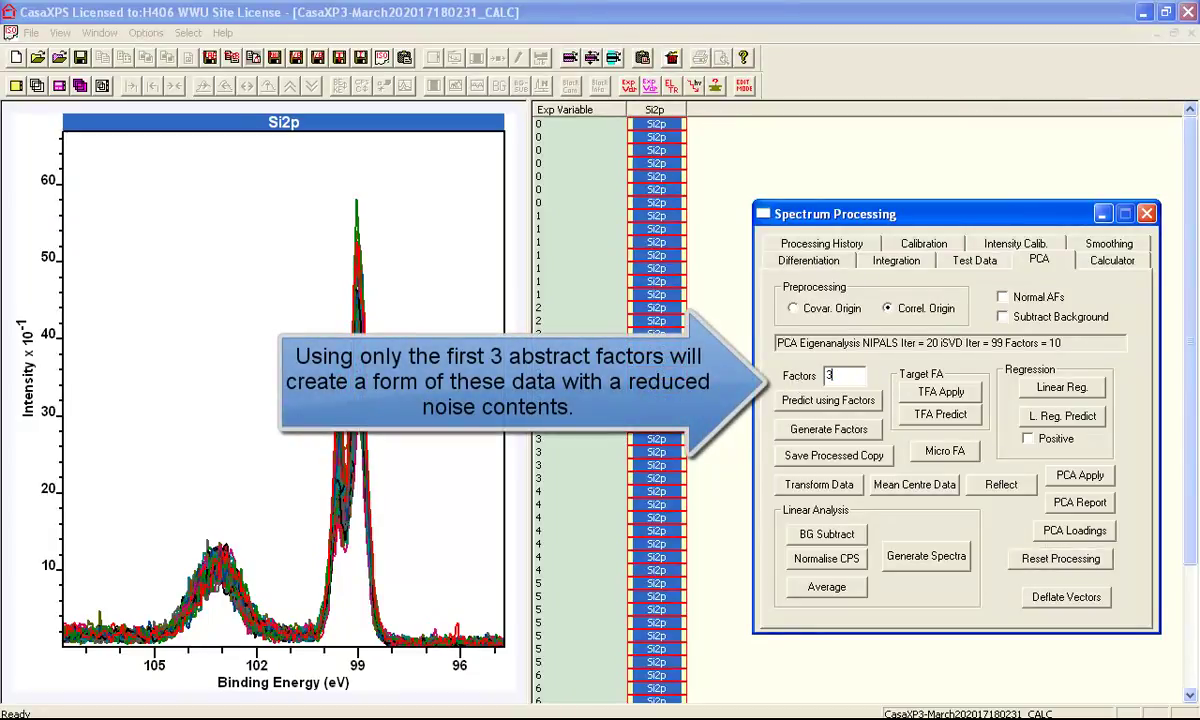
- Reconstruct the overlaid Si2p spectra from 3 PCA factors and copy the resulting blocks into a new experiment file
{"action": "type", "text": "3"}
{"action": "left_click", "coordinate": [806, 404]}
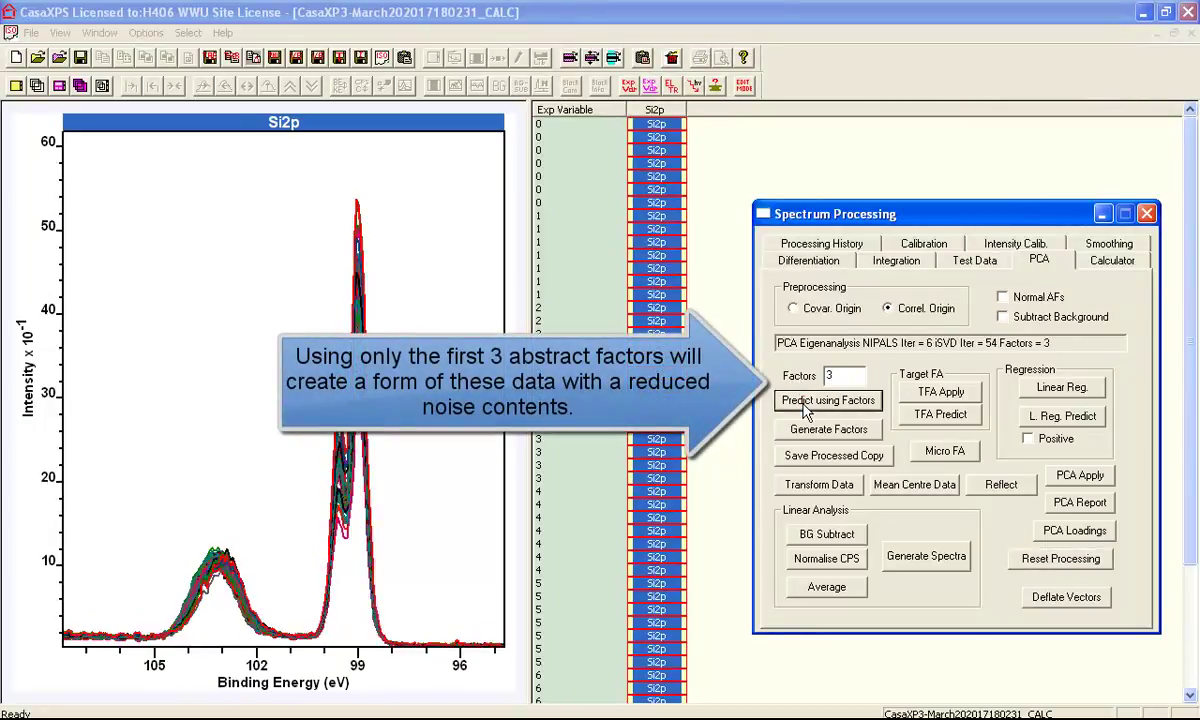
{"action": "left_click", "coordinate": [16, 57]}
{"action": "left_click", "coordinate": [613, 58]}
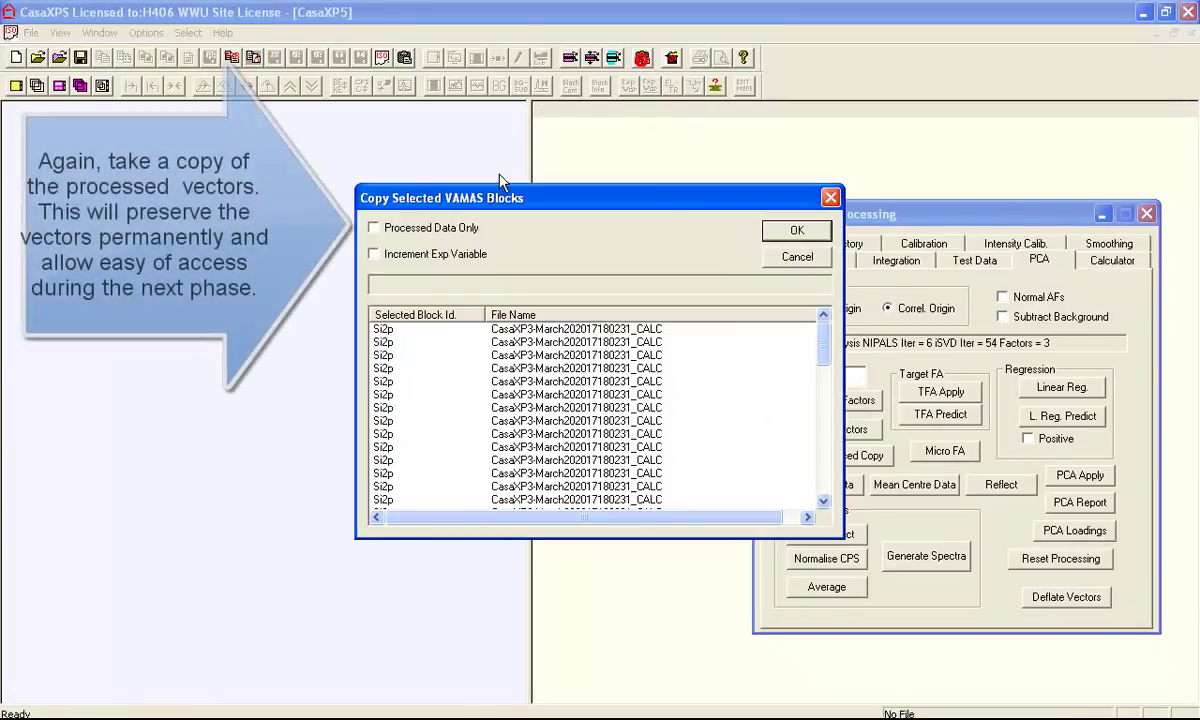
{"action": "left_click", "coordinate": [797, 230]}
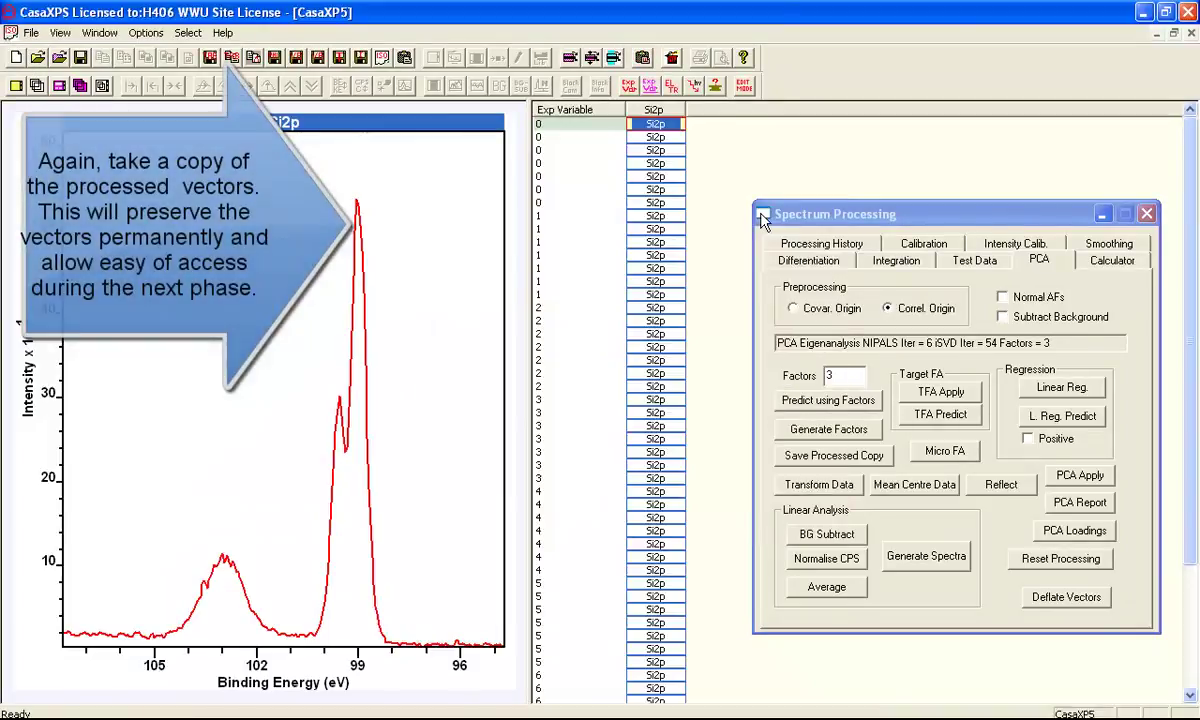
- Examine the noise-reduced Si2p spectra one by one down the block list, comparing the oxide peak and elemental doublet
{"action": "left_click", "coordinate": [662, 134]}
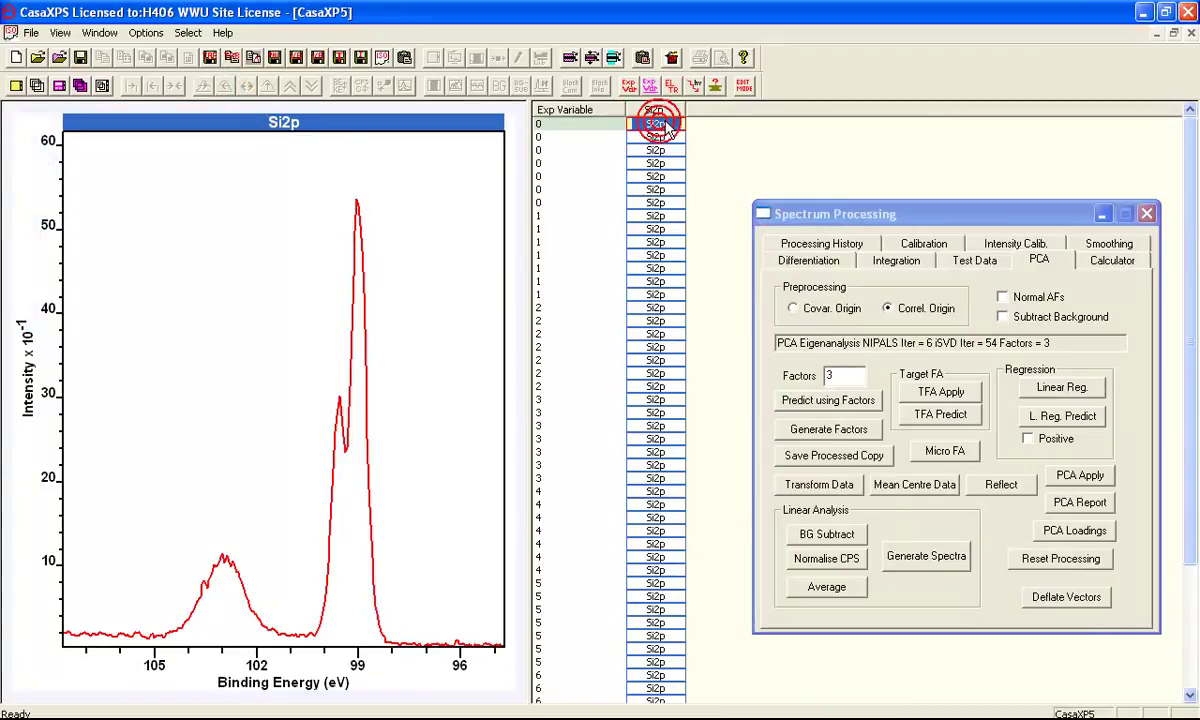
{"action": "key", "text": "Down"}
{"action": "key", "text": "Down"}
{"action": "key", "text": "Down"}
{"action": "key", "text": "Down"}
{"action": "key", "text": "Down"}
{"action": "key", "text": "Down"}
{"action": "key", "text": "Down"}
{"action": "key", "text": "Down"}
{"action": "key", "text": "Down"}
{"action": "key", "text": "Down"}
{"action": "key", "text": "Down"}
{"action": "key", "text": "Down"}
{"action": "key", "text": "Down"}
{"action": "key", "text": "Down"}
{"action": "key", "text": "Down"}
{"action": "key", "text": "Down"}
{"action": "key", "text": "Down"}
{"action": "key", "text": "Down"}
{"action": "key", "text": "Down"}
{"action": "key", "text": "Down"}
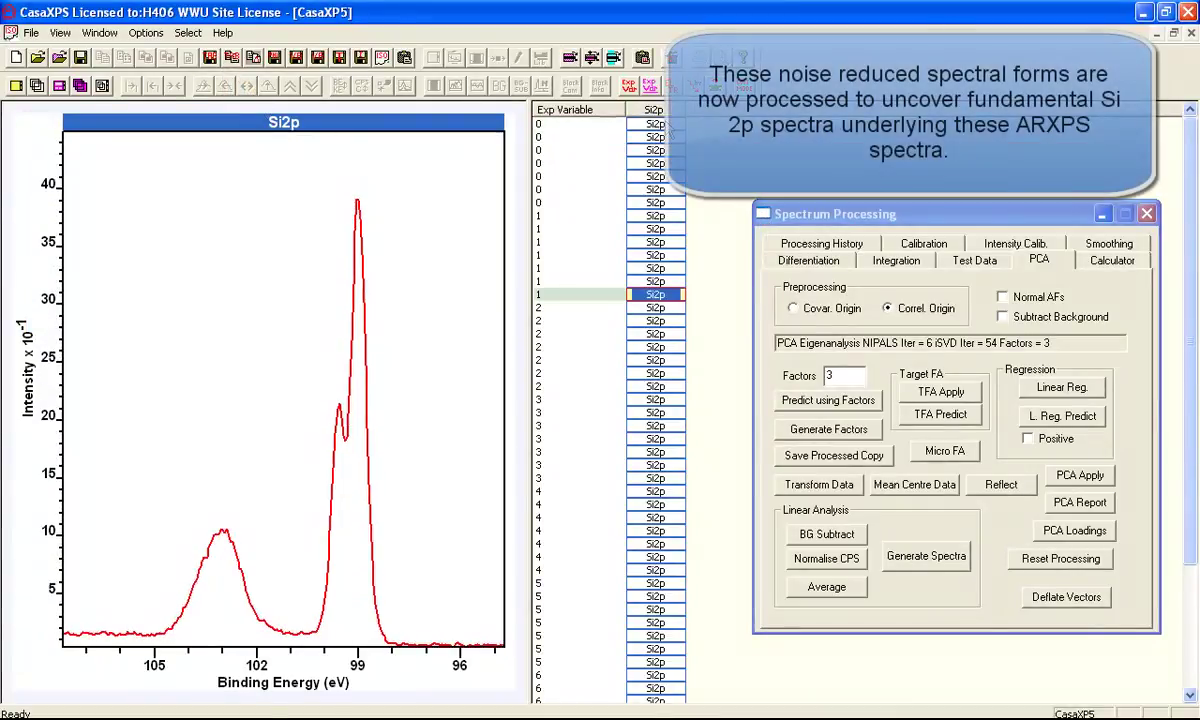
{"action": "key", "text": "Down"}
{"action": "key", "text": "Down"}
{"action": "key", "text": "Down"}
{"action": "key", "text": "Down"}
{"action": "key", "text": "Down"}
{"action": "key", "text": "Down"}
{"action": "key", "text": "Down"}
{"action": "key", "text": "Down"}
{"action": "key", "text": "Down"}
{"action": "key", "text": "Down"}
{"action": "key", "text": "Down"}
{"action": "key", "text": "Down"}
{"action": "key", "text": "Down"}
{"action": "key", "text": "Down"}
{"action": "key", "text": "Down"}
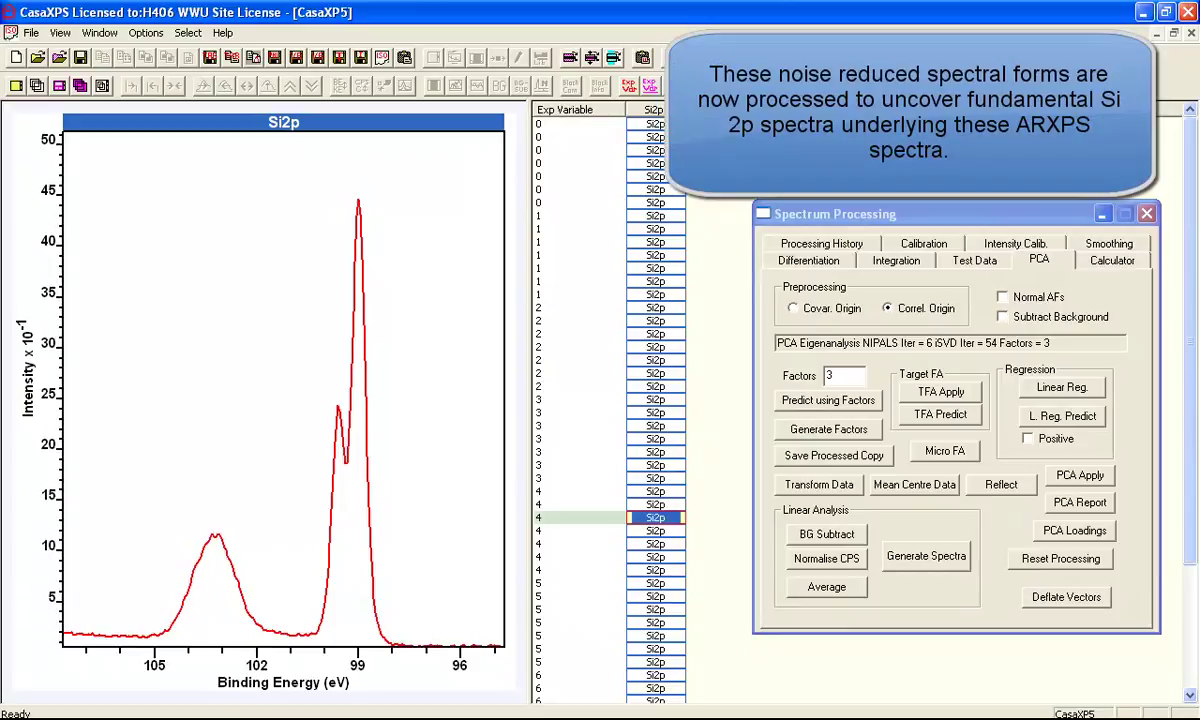
{"action": "key", "text": "Down"}
{"action": "key", "text": "Down"}
{"action": "key", "text": "Down"}
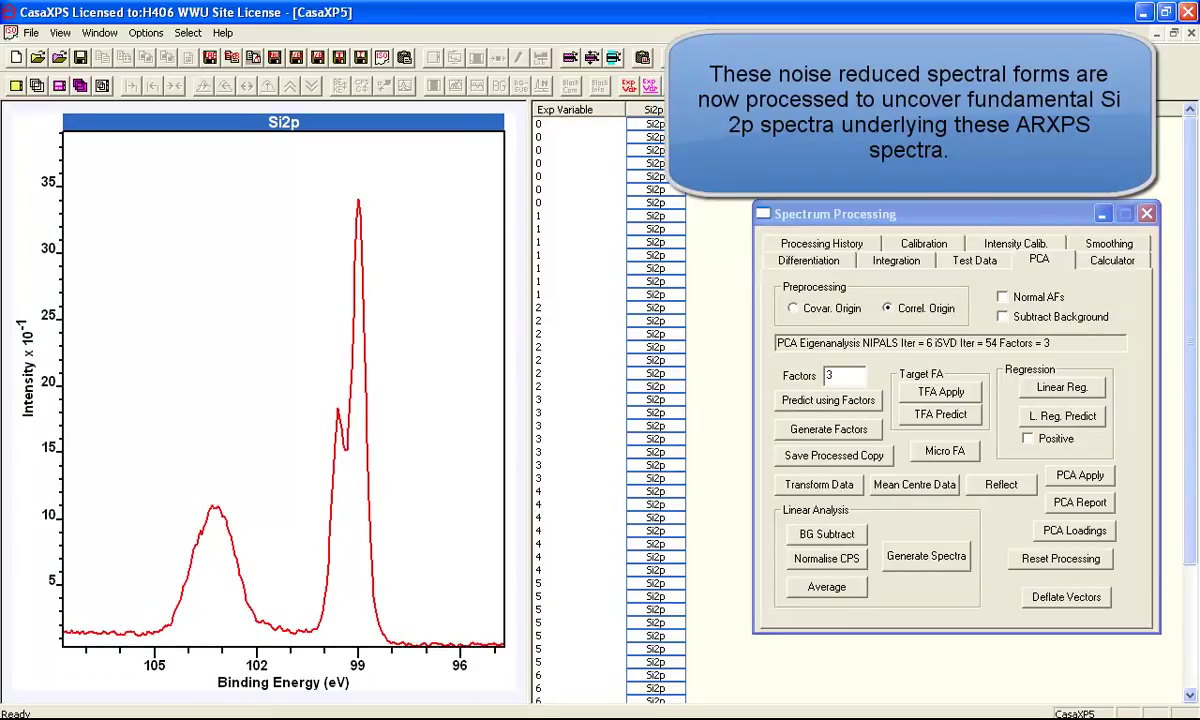
- Overlay two Si2p spectra from exp variables 1 and 2 that share the oxide peak but differ in elemental doublet intensity
{"action": "left_click", "coordinate": [652, 138]}
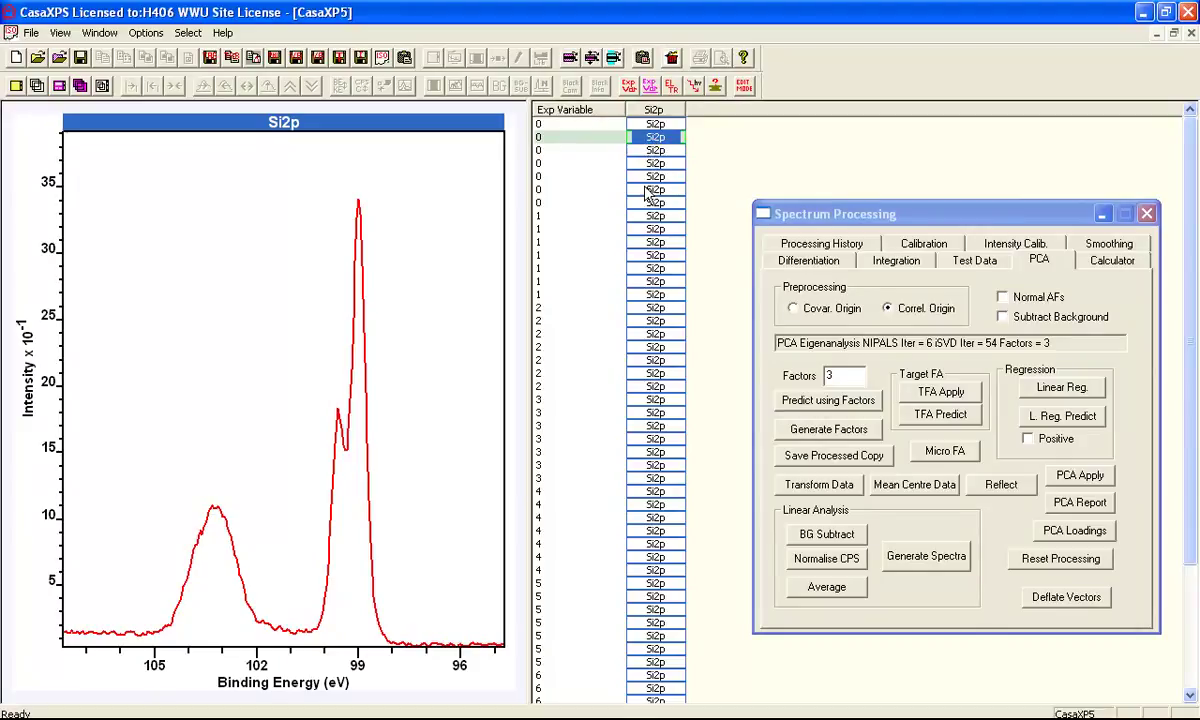
{"action": "left_click", "coordinate": [610, 268], "text": "ctrl"}
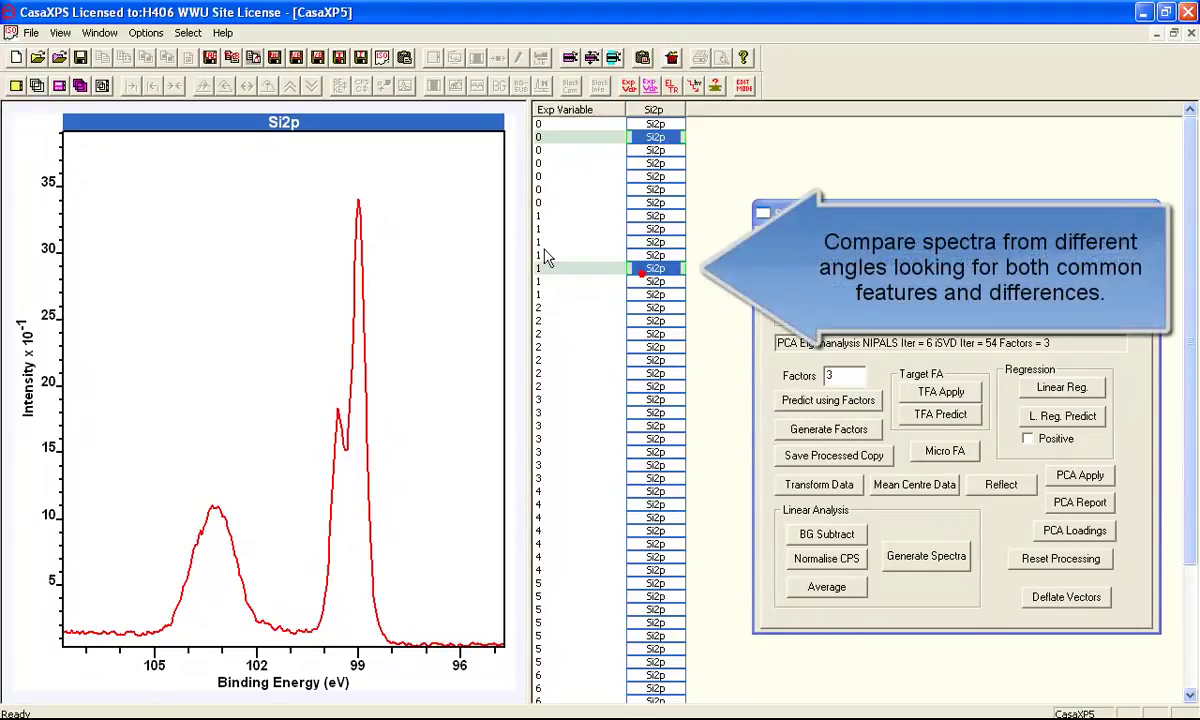
{"action": "left_click", "coordinate": [36, 86]}
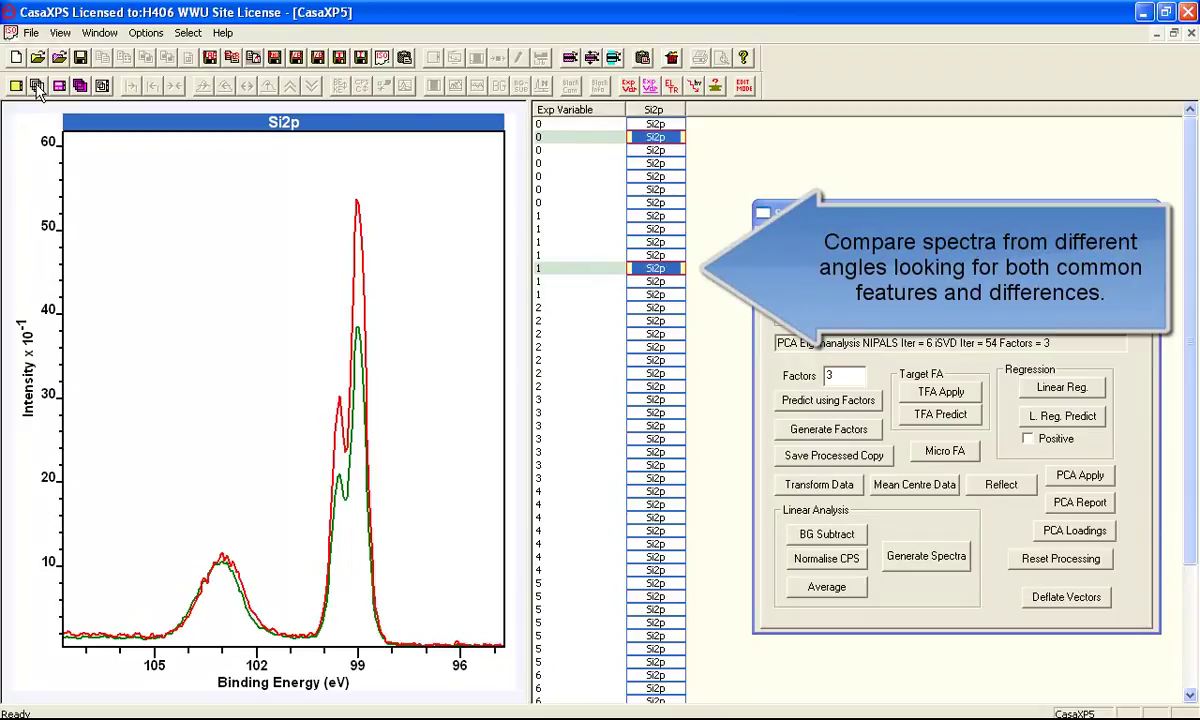
{"action": "key", "text": "Down"}
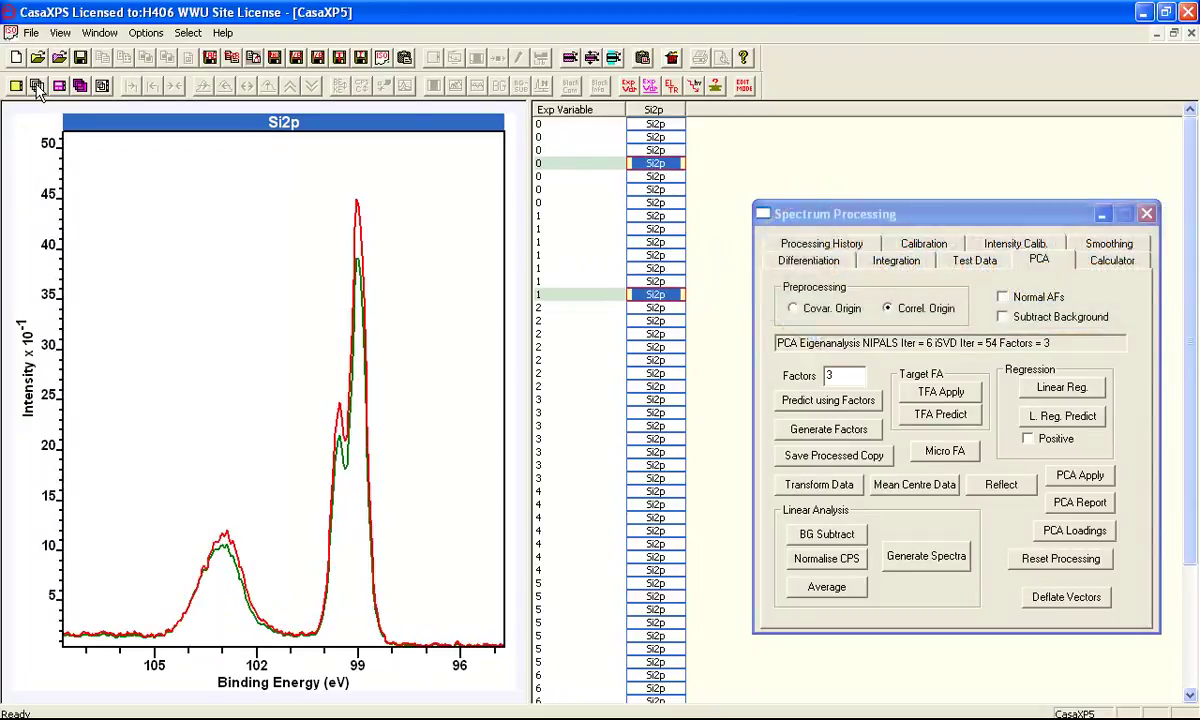
{"action": "key", "text": "Down"}
{"action": "key", "text": "Down"}
{"action": "key", "text": "Down"}
{"action": "key", "text": "Down"}
{"action": "key", "text": "Down"}
{"action": "key", "text": "Down"}
{"action": "key", "text": "Down"}
{"action": "key", "text": "Down"}
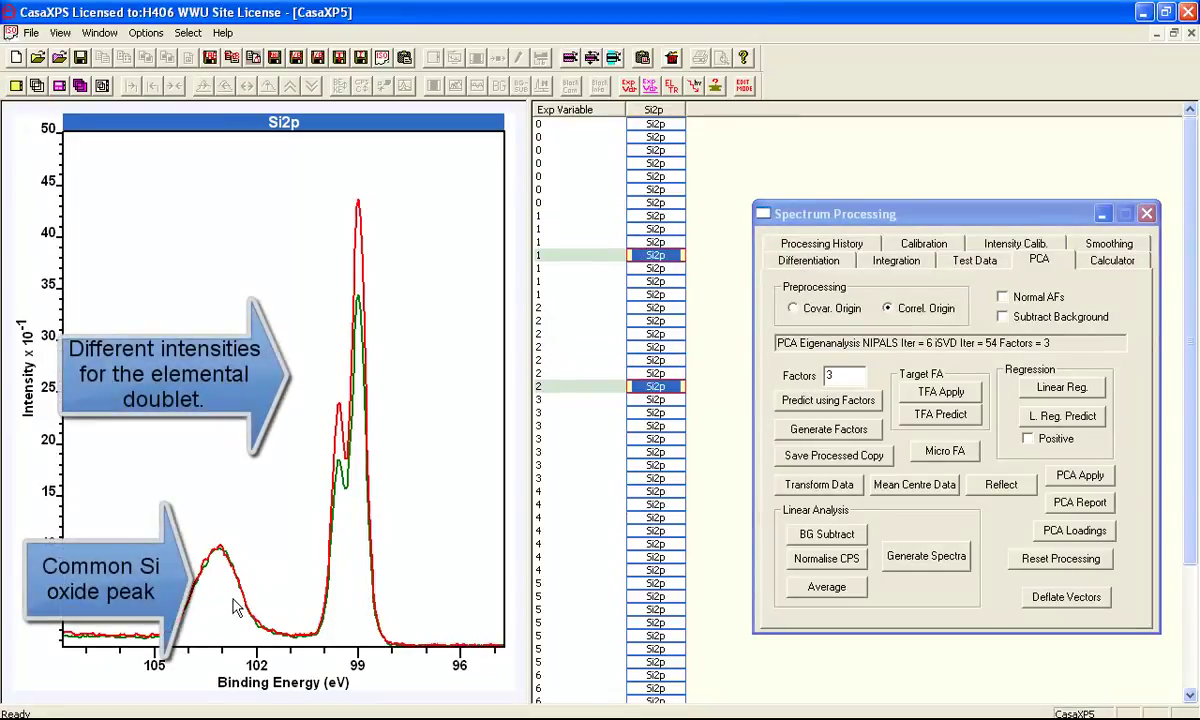
- Generate difference spectra from the two overlaid Si2p spectra with a calculator factor of 0.2
{"action": "left_click", "coordinate": [1110, 262]}
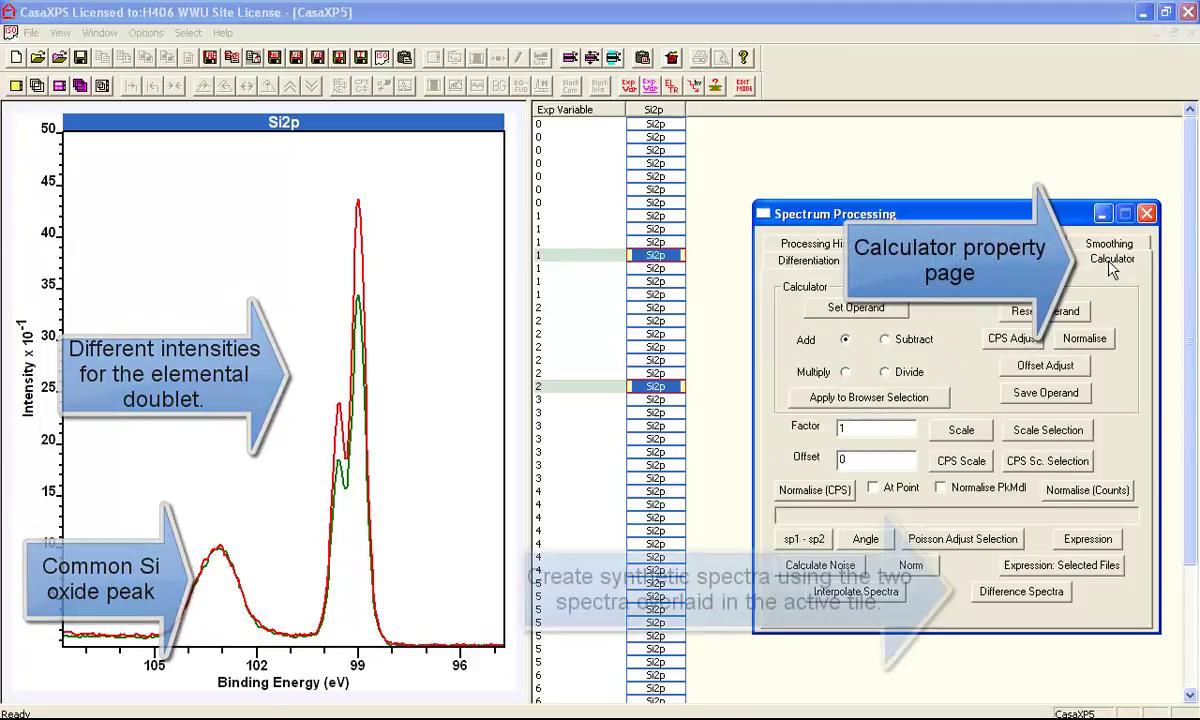
{"action": "left_click", "coordinate": [863, 428]}
{"action": "type", "text": "0.2"}
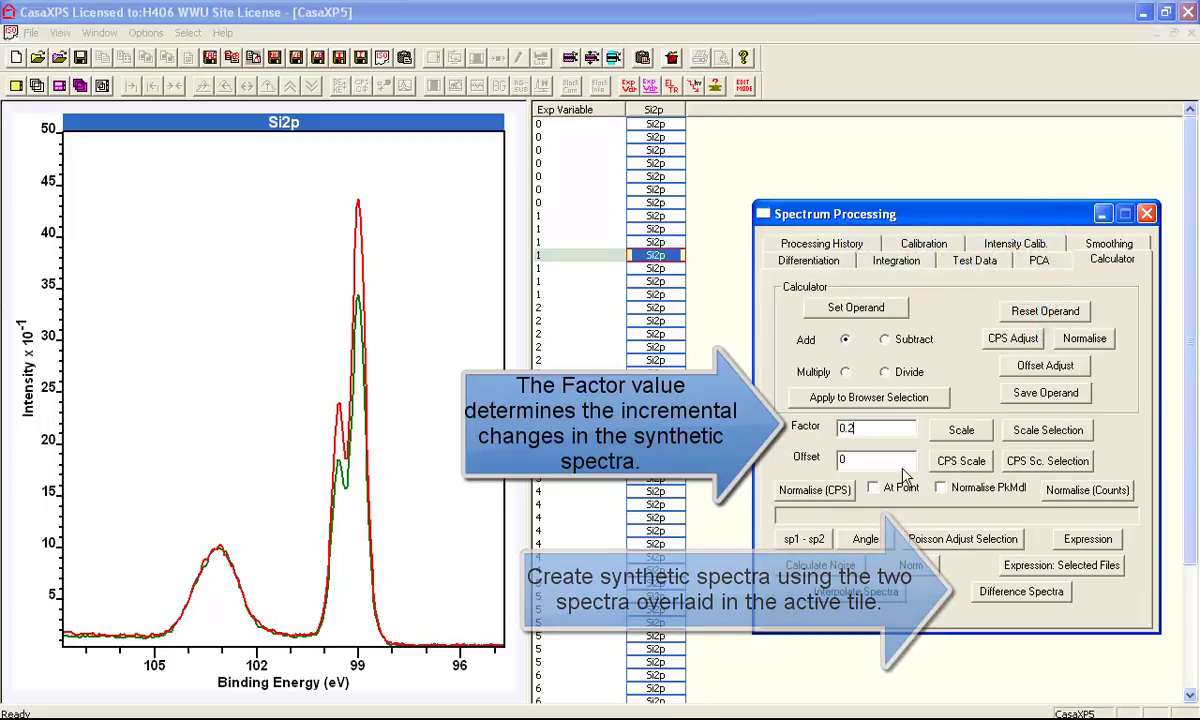
{"action": "left_click", "coordinate": [1020, 592]}
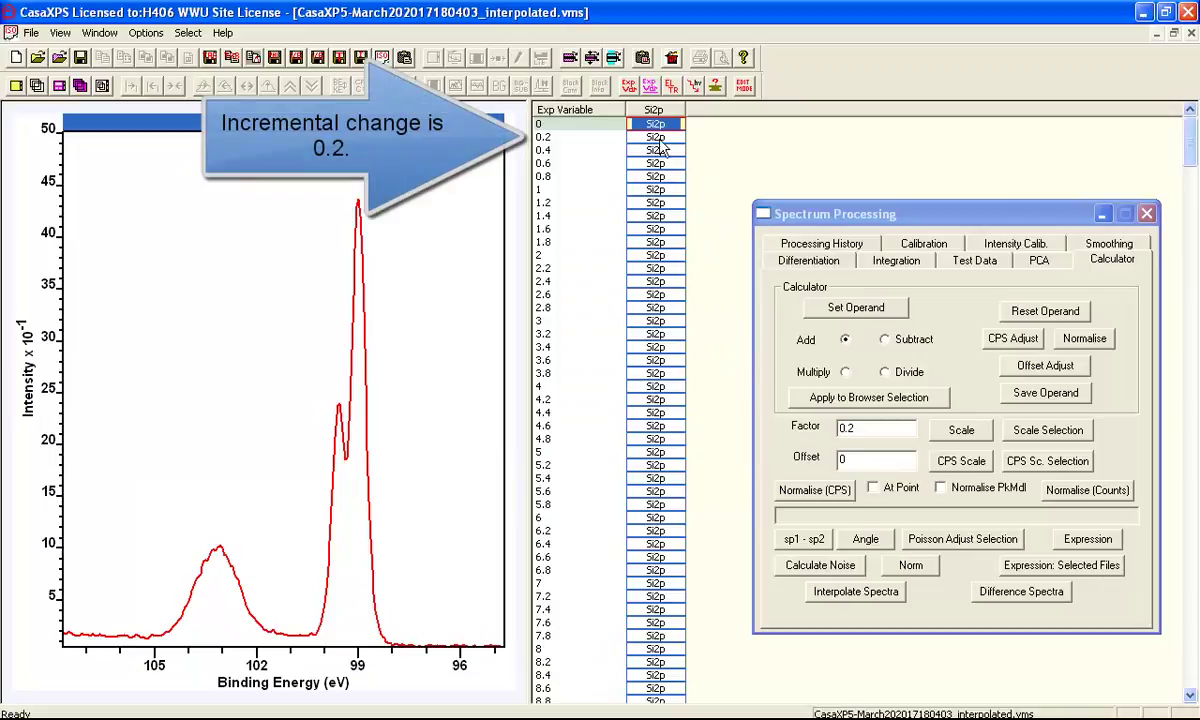
- Examine the synthetic Si2p spectra in order of exp variable for a form with the oxide peak removed
{"action": "key", "text": "Down"}
{"action": "key", "text": "Down"}
{"action": "key", "text": "Down"}
{"action": "key", "text": "Down"}
{"action": "key", "text": "Down"}
{"action": "key", "text": "Down"}
{"action": "key", "text": "Down"}
{"action": "key", "text": "Down"}
{"action": "key", "text": "Down"}
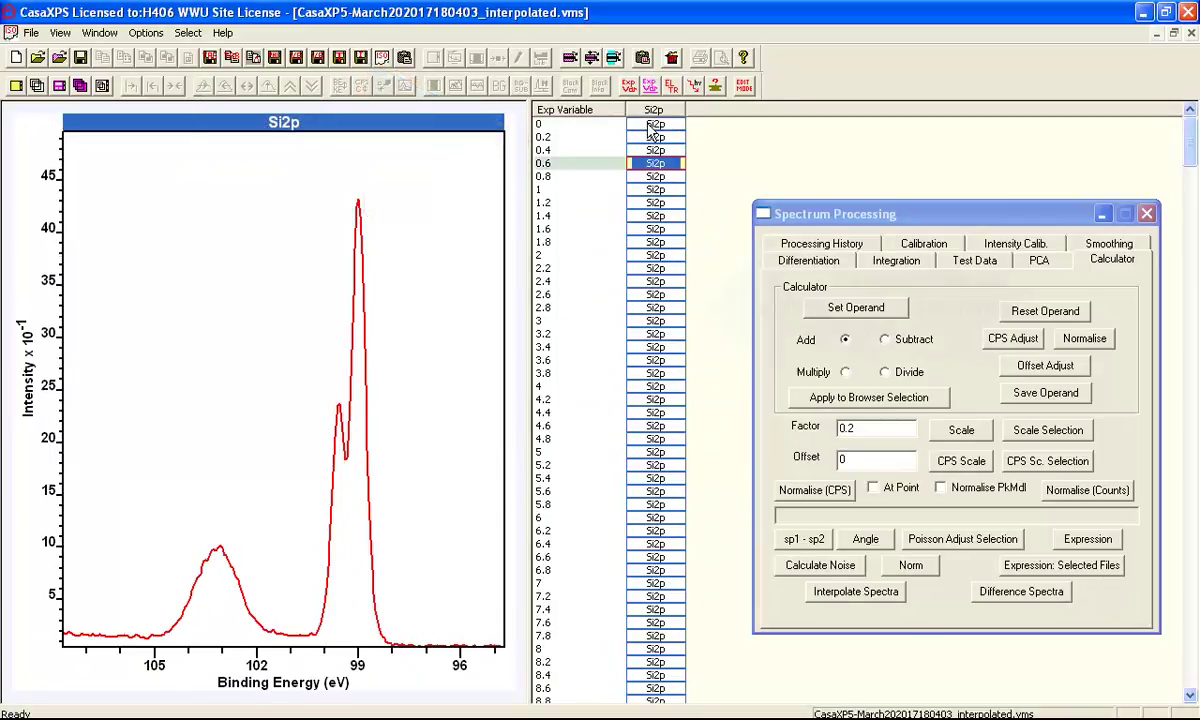
{"action": "key", "text": "Down"}
{"action": "key", "text": "Down"}
{"action": "key", "text": "Down"}
{"action": "key", "text": "Down"}
{"action": "key", "text": "Down"}
{"action": "key", "text": "Down"}
{"action": "key", "text": "Down"}
{"action": "key", "text": "Down"}
{"action": "key", "text": "Down"}
{"action": "key", "text": "Down"}
{"action": "key", "text": "Down"}
{"action": "key", "text": "Down"}
{"action": "key", "text": "Down"}
{"action": "key", "text": "Down"}
{"action": "key", "text": "Down"}
{"action": "key", "text": "Down"}
{"action": "key", "text": "Down"}
{"action": "key", "text": "Down"}
{"action": "key", "text": "Down"}
{"action": "key", "text": "Down"}
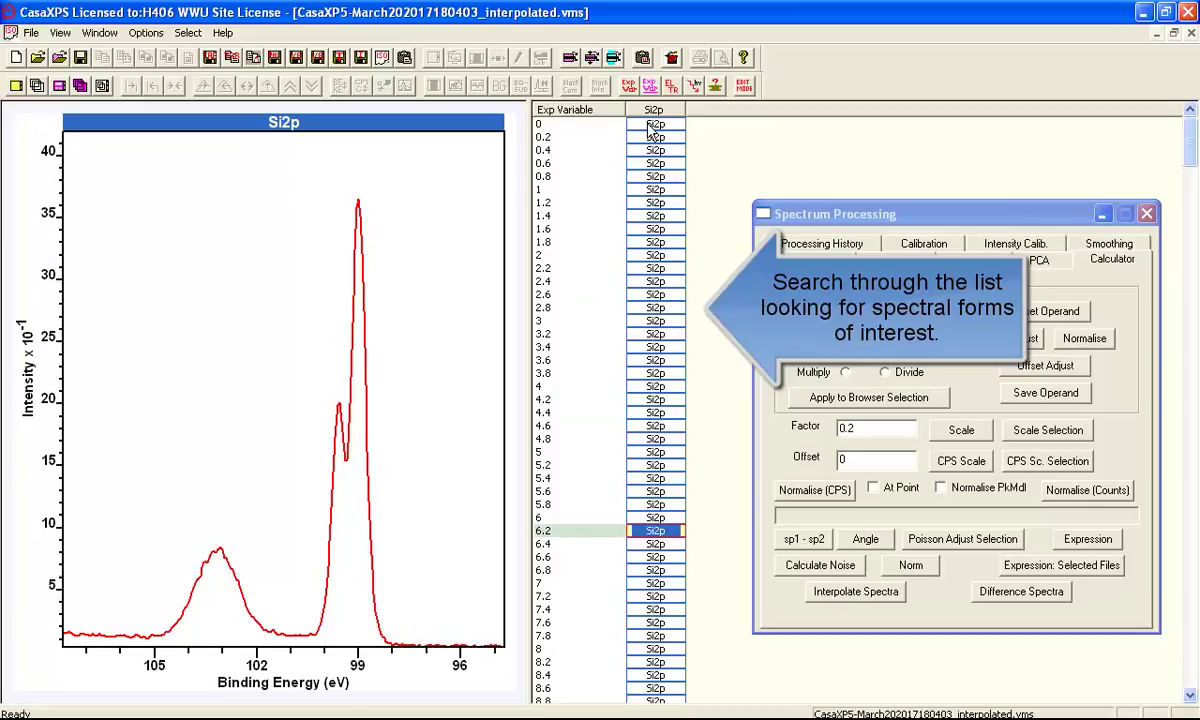
{"action": "key", "text": "Down"}
{"action": "key", "text": "Down"}
{"action": "key", "text": "Down"}
{"action": "key", "text": "Down"}
{"action": "key", "text": "Down"}
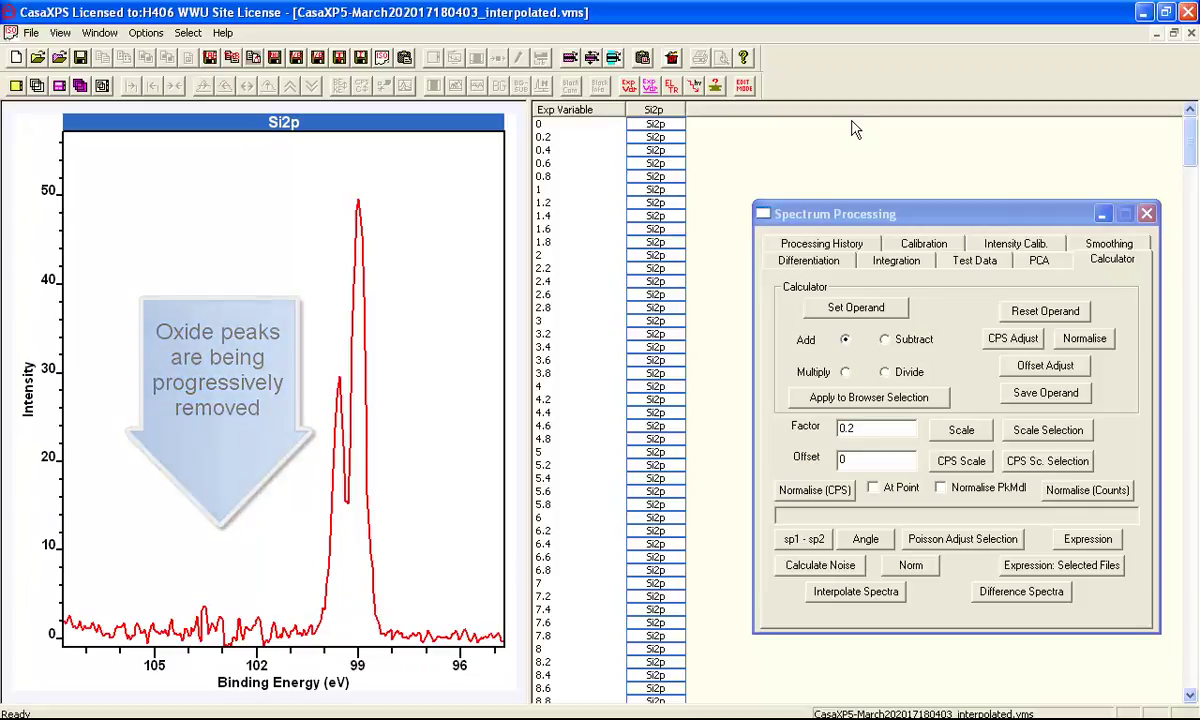
- Save a processed-data-only copy of the elemental Si2p estimate in the interpolated file
{"action": "left_click", "coordinate": [1054, 261]}
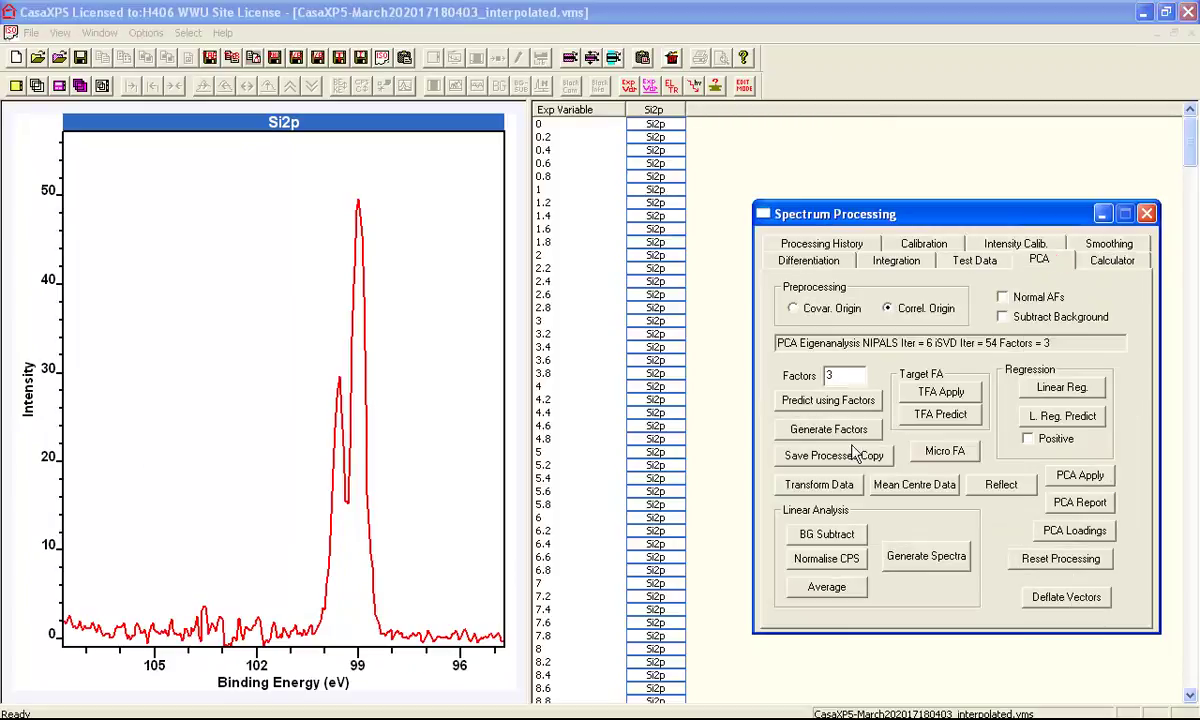
{"action": "left_click", "coordinate": [823, 455]}
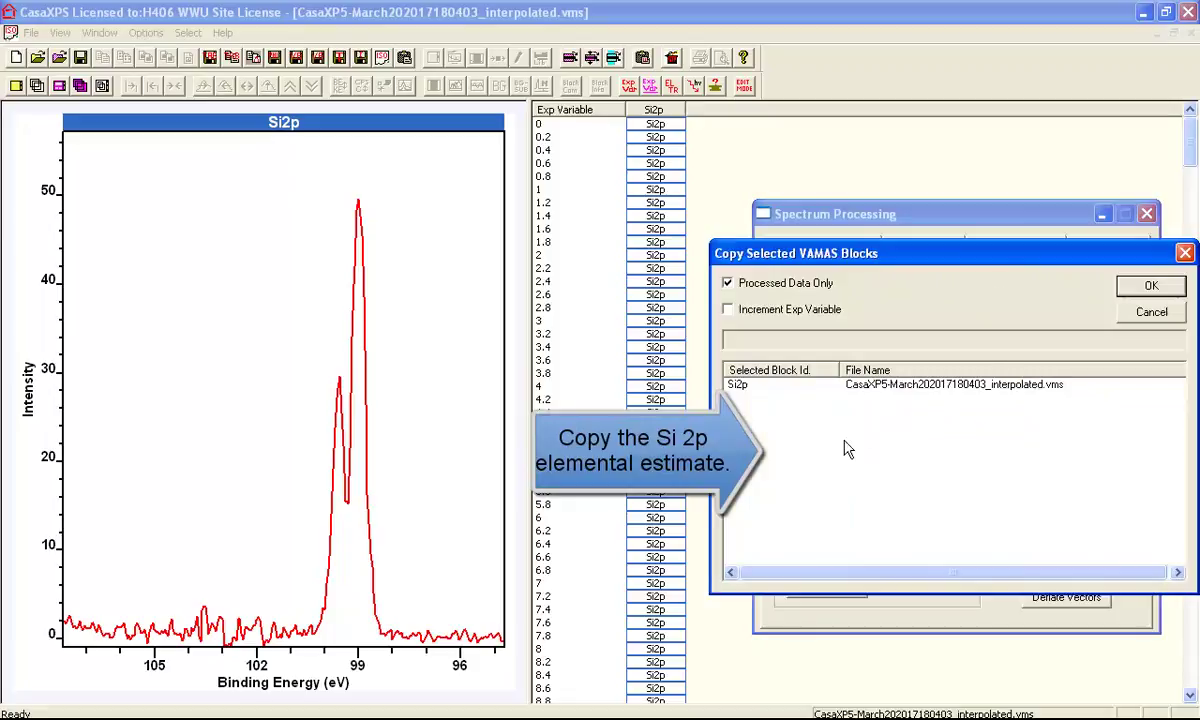
{"action": "left_click", "coordinate": [1152, 287]}
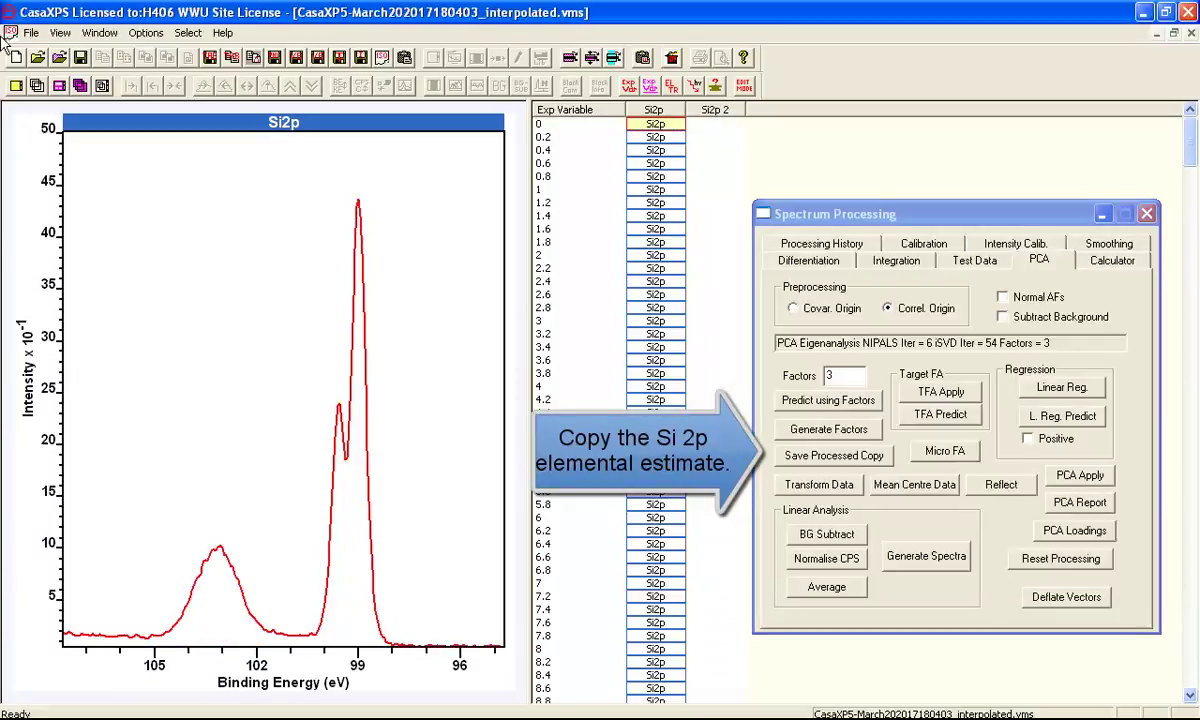
- Display a synthetic Si2p spectrum with a pronounced oxide peak and a reduced elemental doublet, and save a processed-data-only copy of it
{"action": "left_click", "coordinate": [40, 82]}
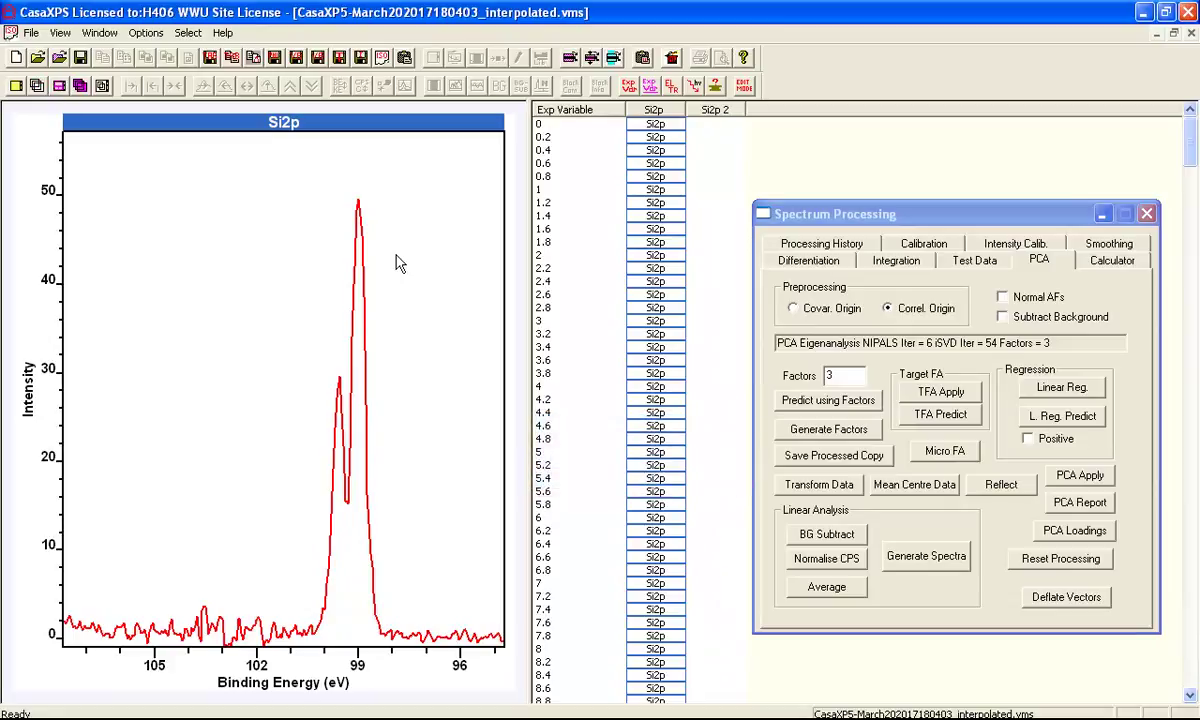
{"action": "scroll", "coordinate": [397, 262], "scroll_direction": "down", "scroll_amount": 4}
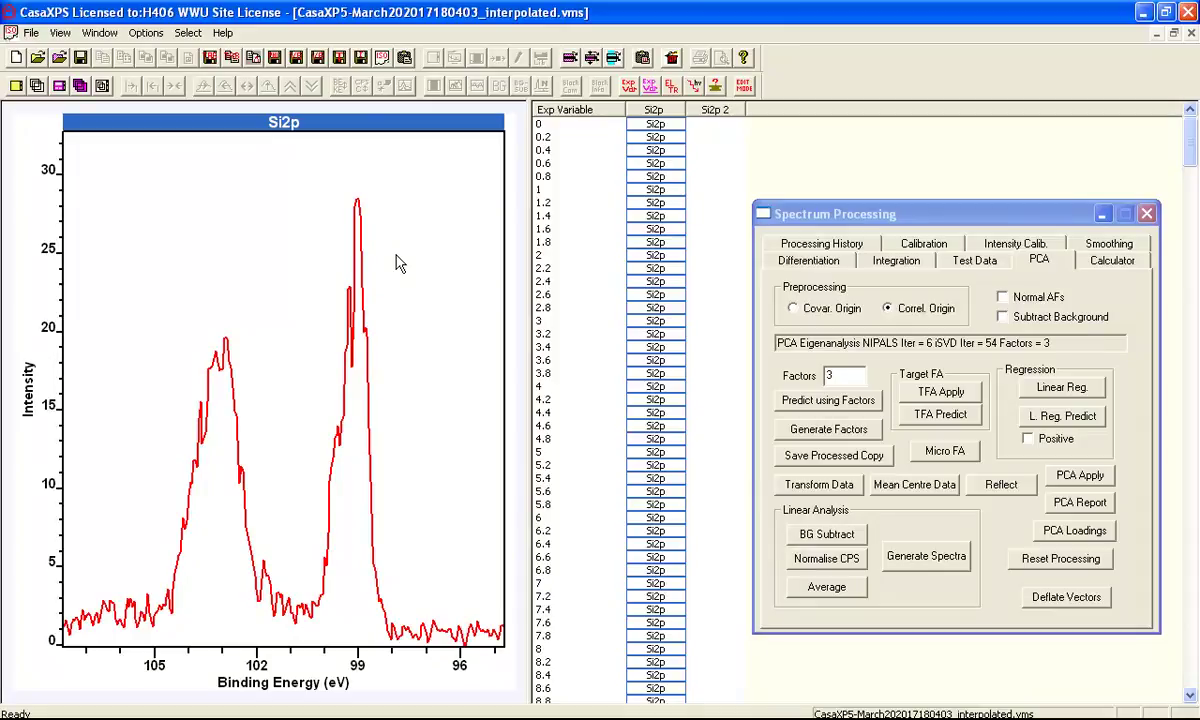
{"action": "left_click", "coordinate": [824, 458]}
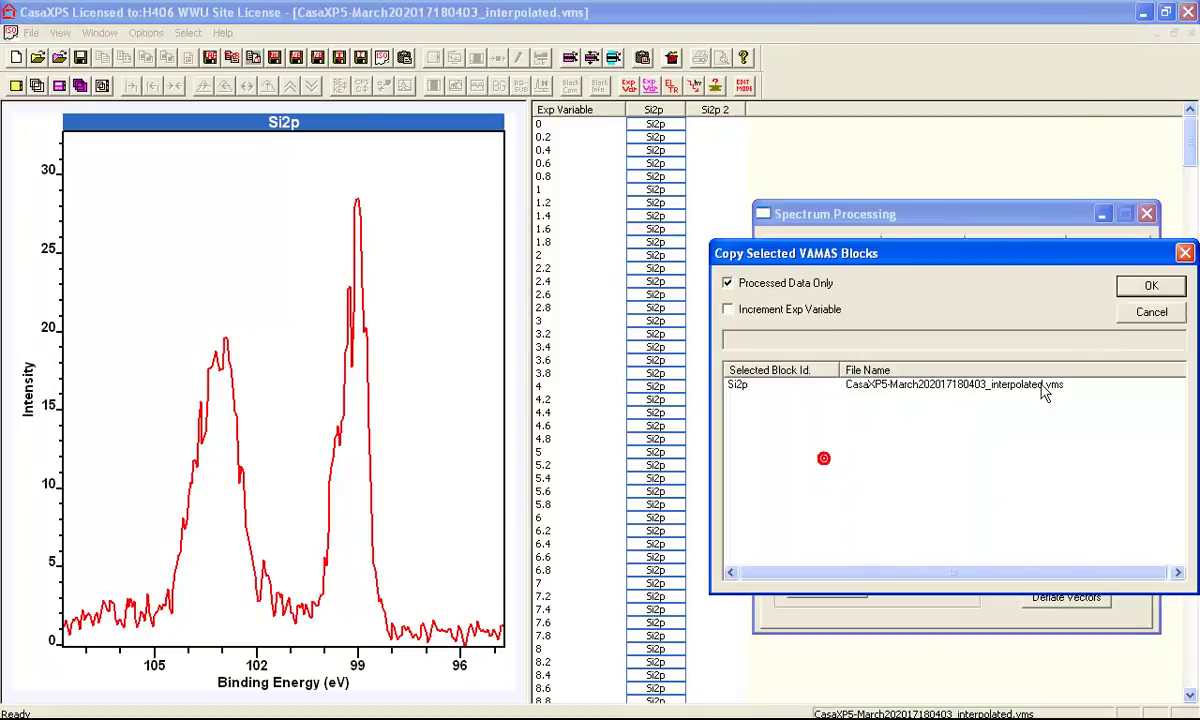
{"action": "left_click", "coordinate": [1133, 290]}
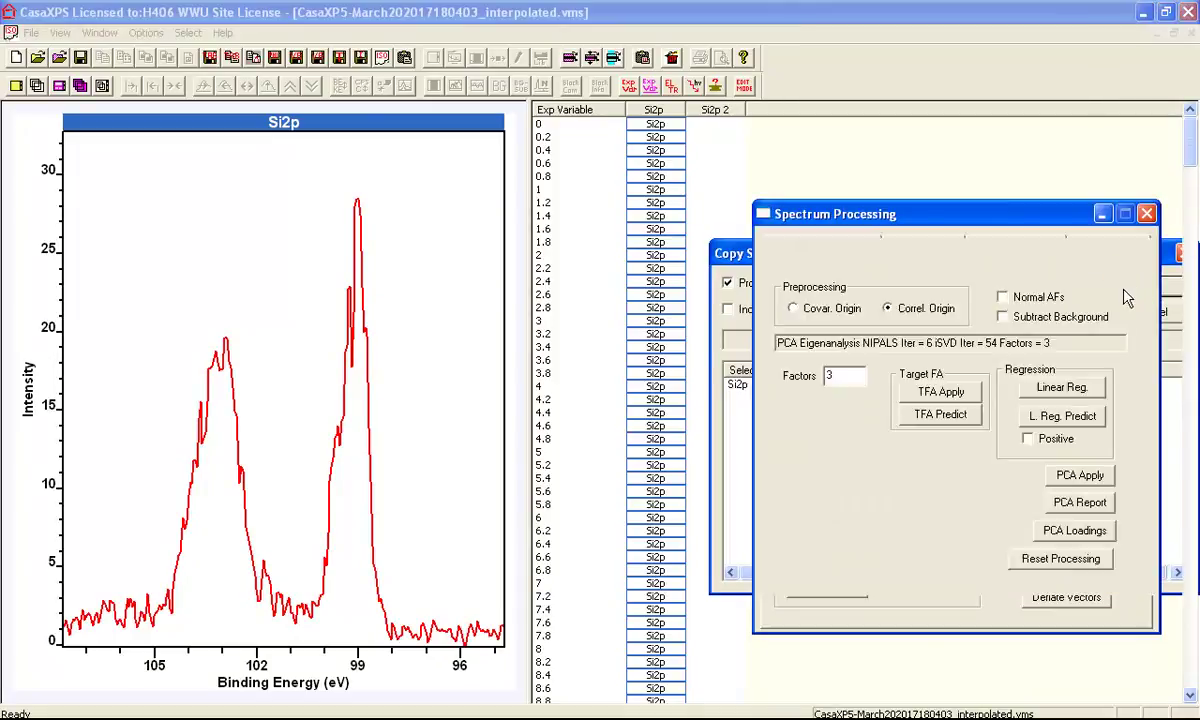
- Overlay the two saved estimates from the Si2p 2 and Si2p 3 columns in the active tile
{"action": "left_click", "coordinate": [716, 118]}
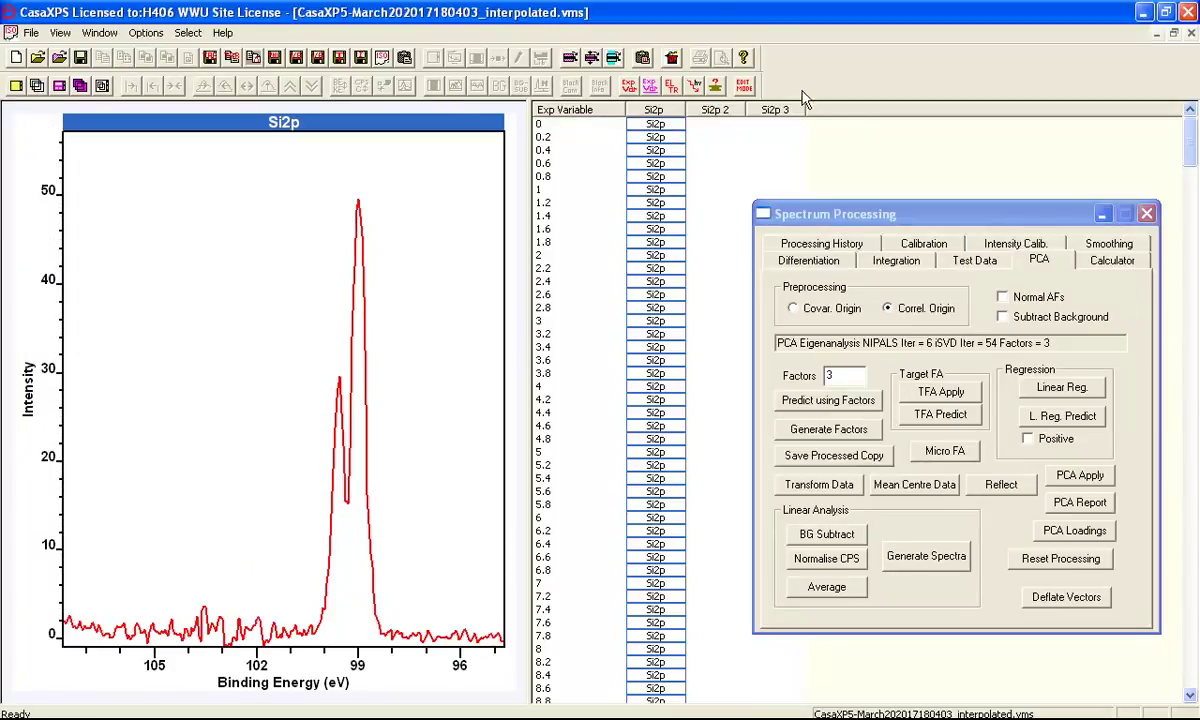
{"action": "left_click", "coordinate": [783, 110]}
{"action": "left_click", "coordinate": [257, 186]}
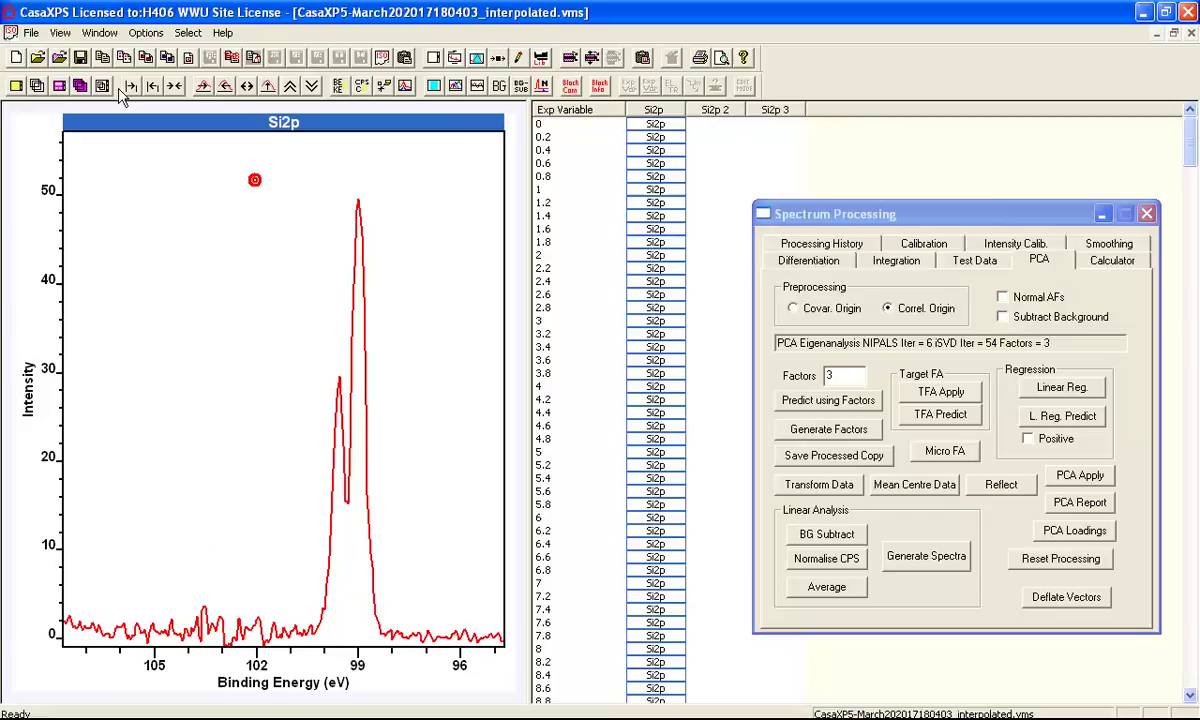
{"action": "left_click", "coordinate": [36, 86]}
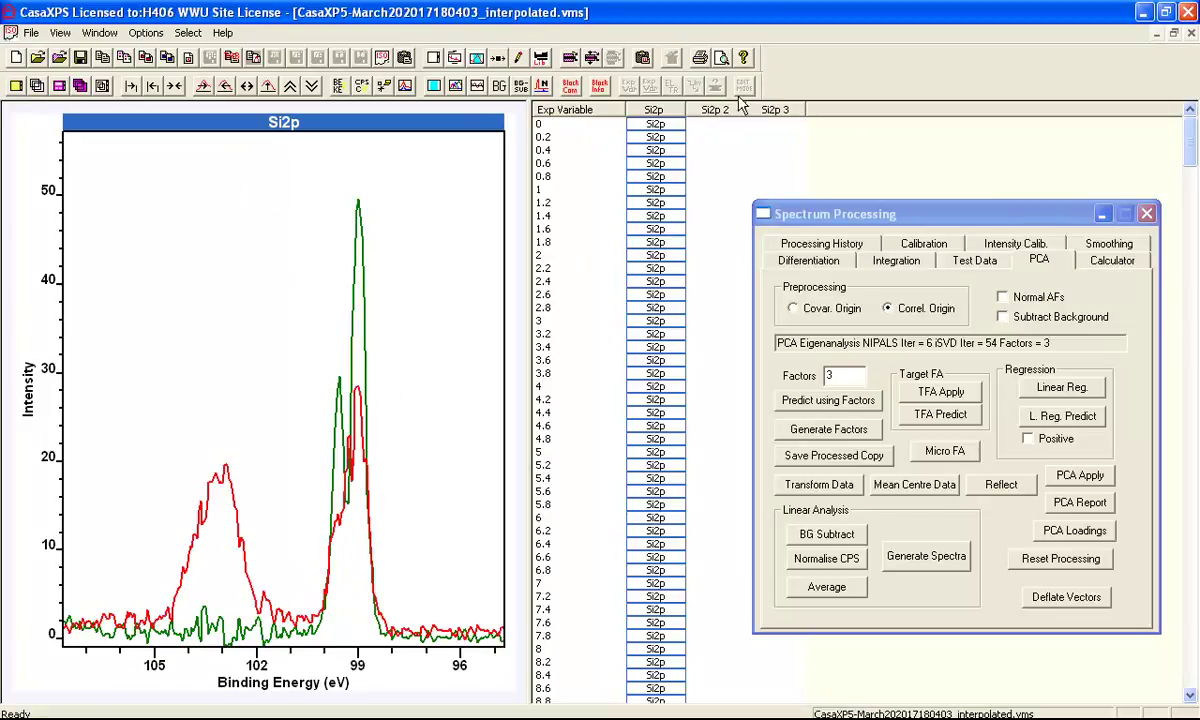
- Switch to the CasaXP5 file and save processed-data-only copies of the two Si2p estimates into it
{"action": "left_click", "coordinate": [100, 32]}
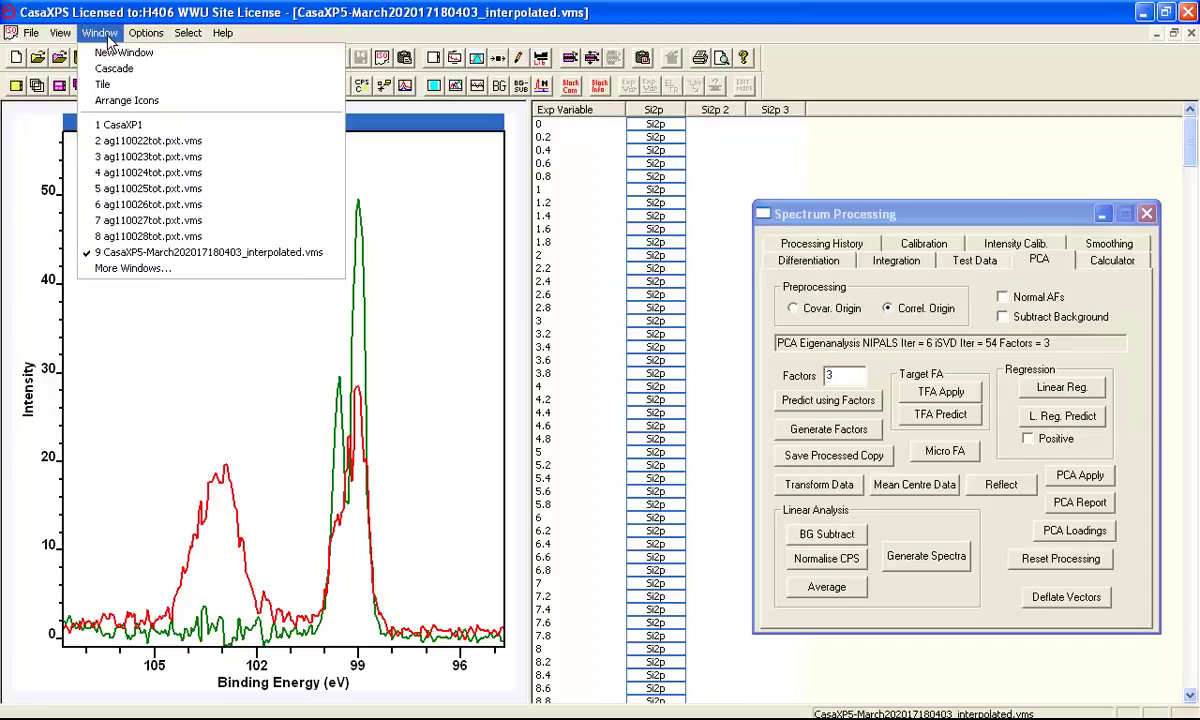
{"action": "left_click", "coordinate": [118, 270]}
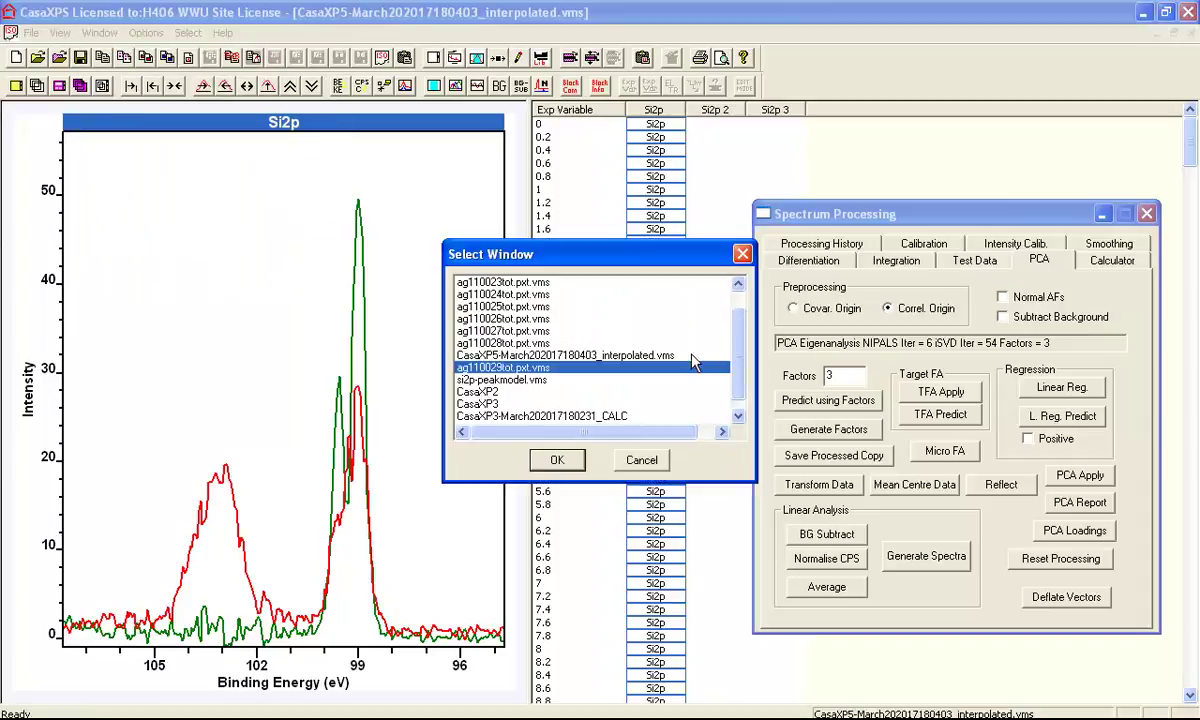
{"action": "scroll", "coordinate": [740, 374], "scroll_direction": "down", "scroll_amount": 1}
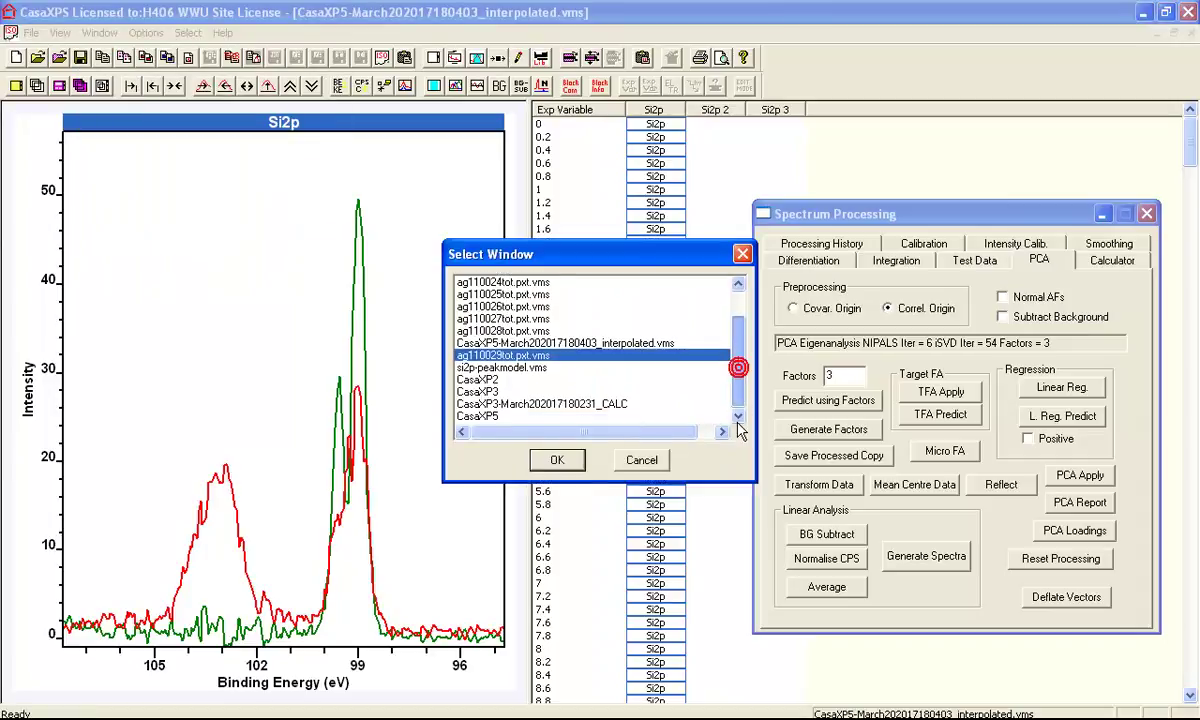
{"action": "left_click", "coordinate": [478, 416]}
{"action": "left_click", "coordinate": [557, 460]}
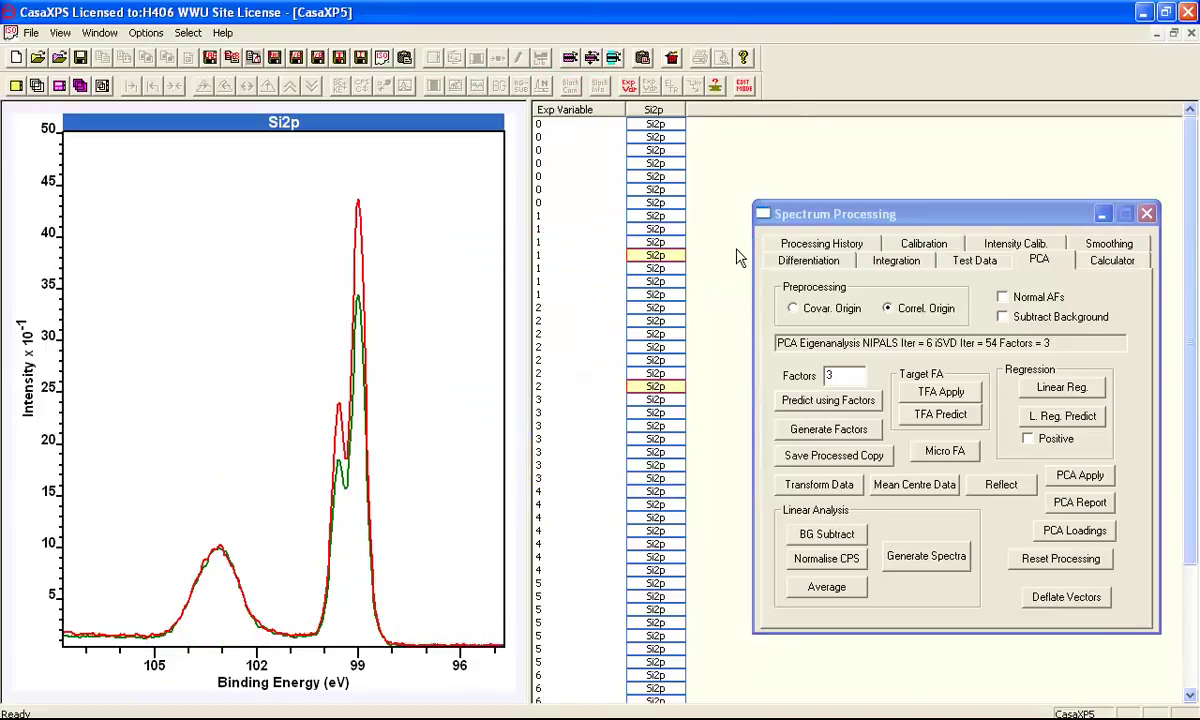
{"action": "left_click", "coordinate": [1042, 262]}
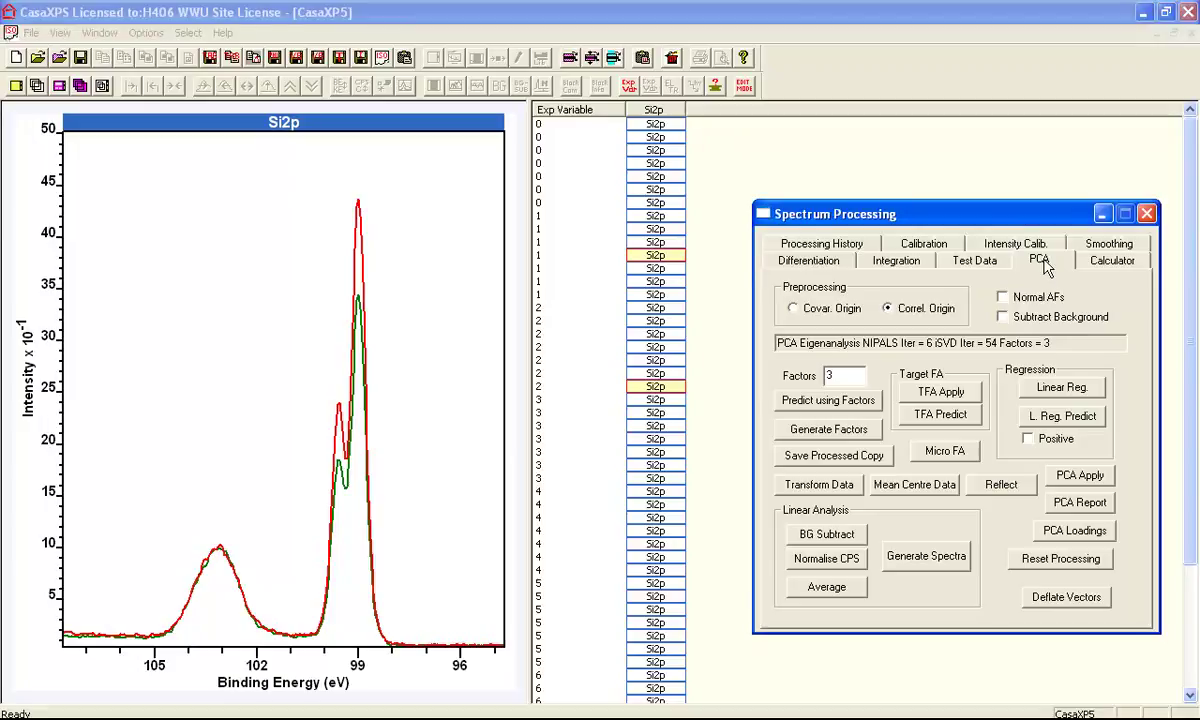
{"action": "left_click", "coordinate": [800, 460]}
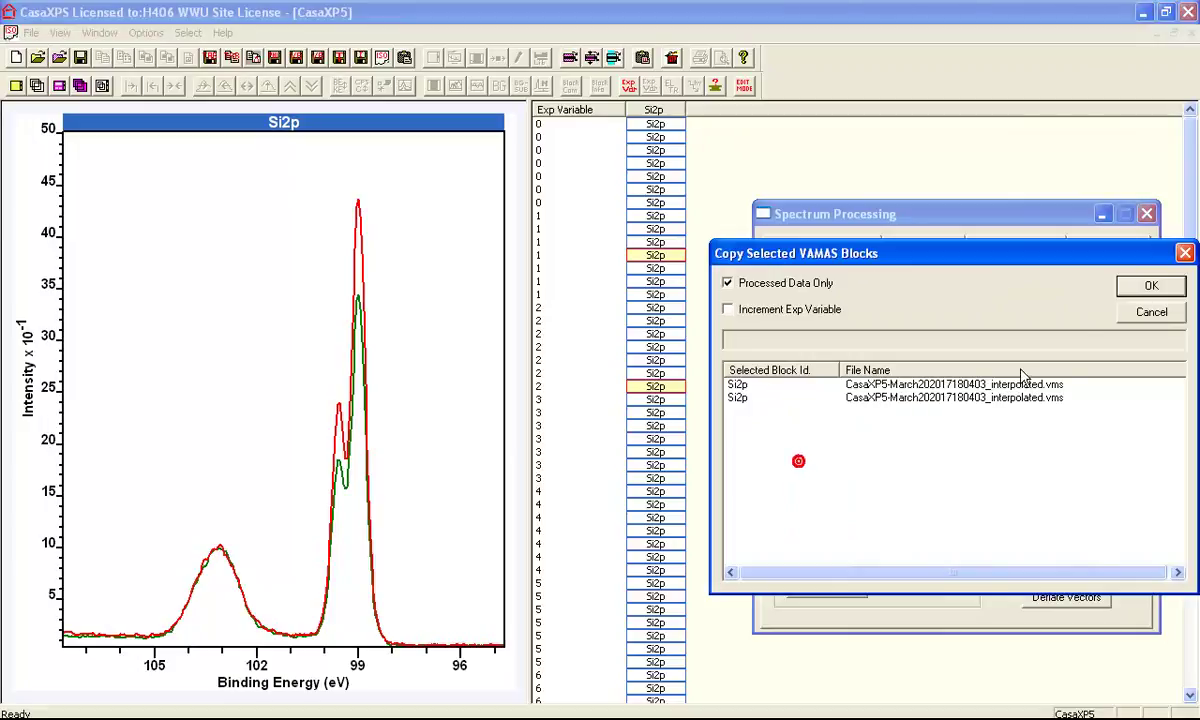
{"action": "left_click", "coordinate": [1156, 285]}
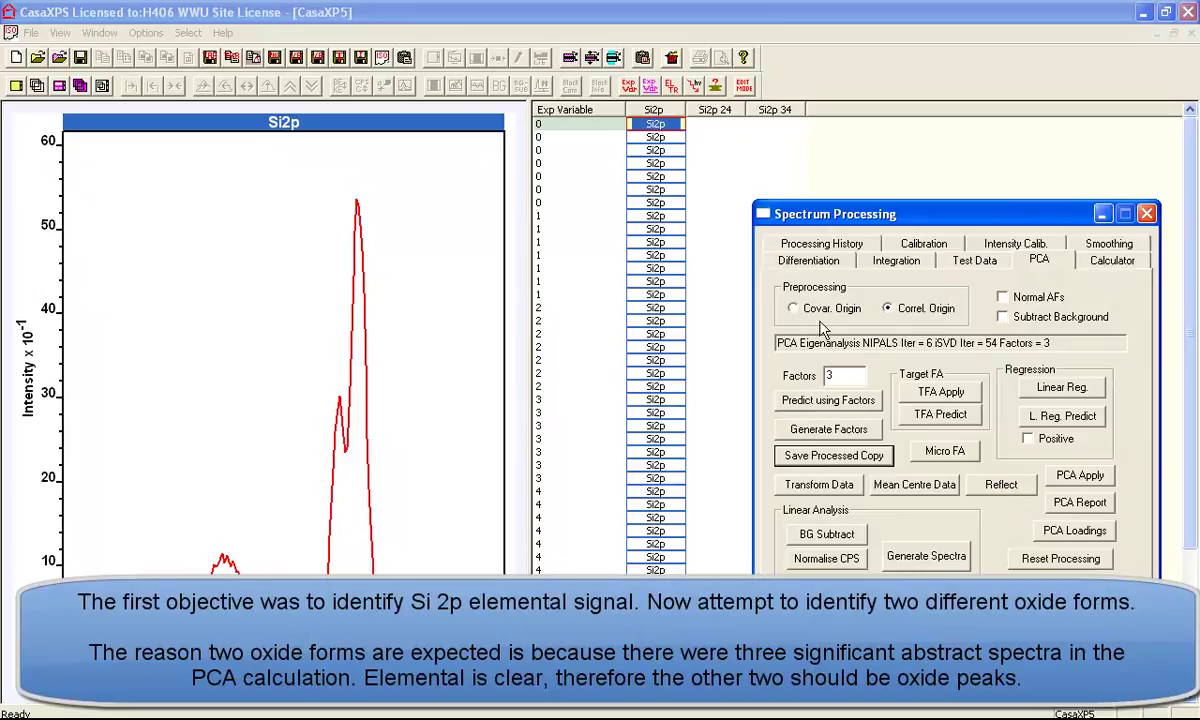
- Overlay a Si2p spectrum from experimental variable 2 with one from variable 5 in the CasaXP5 file
{"action": "left_click_drag", "start_coordinate": [1189, 238], "coordinate": [1182, 304]}
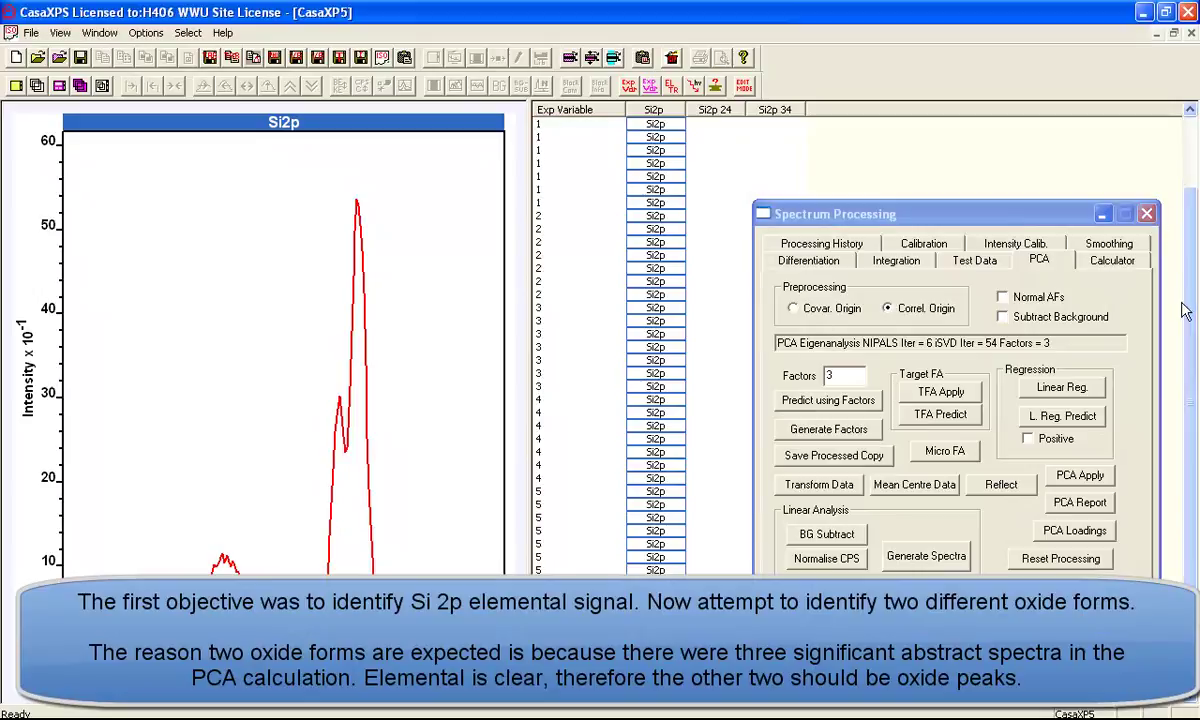
{"action": "left_click", "coordinate": [635, 256]}
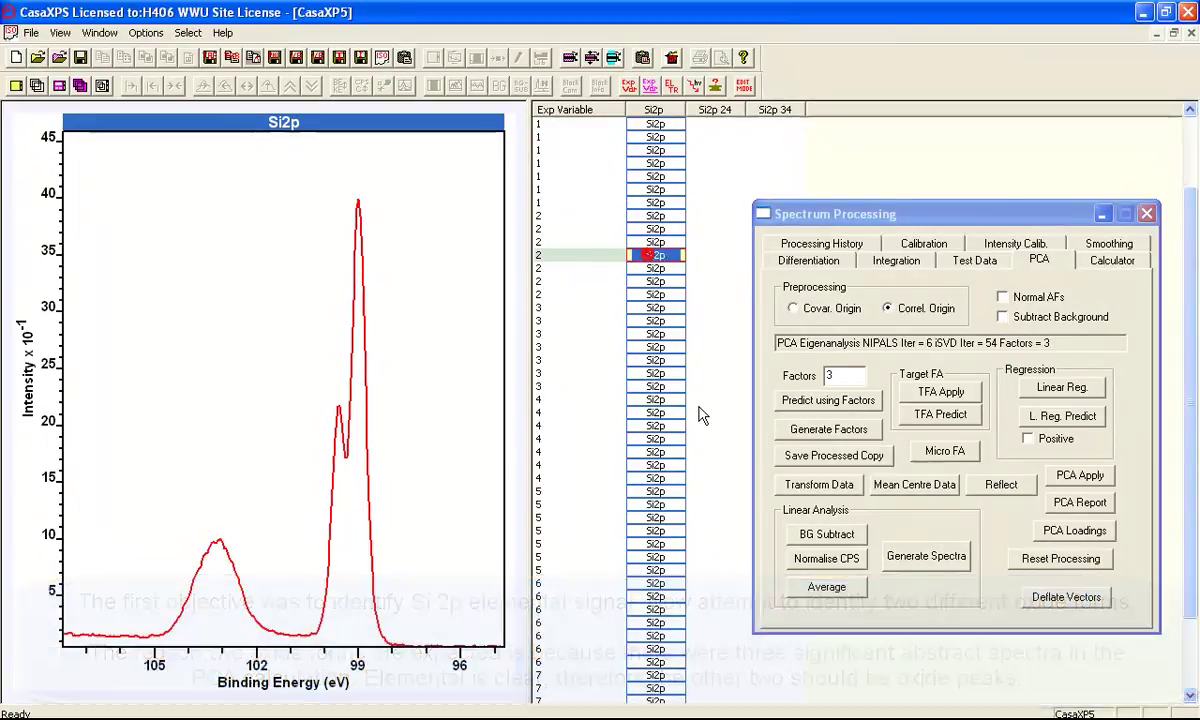
{"action": "left_click", "coordinate": [655, 558], "text": "ctrl"}
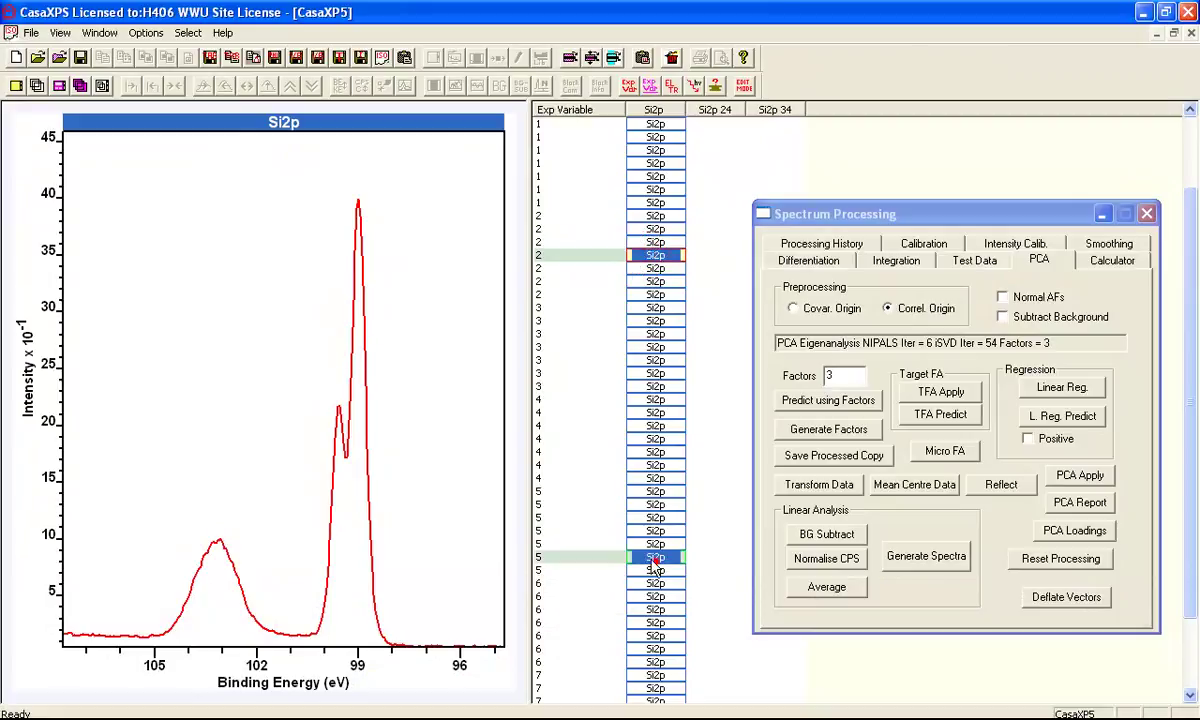
{"action": "left_click", "coordinate": [36, 86]}
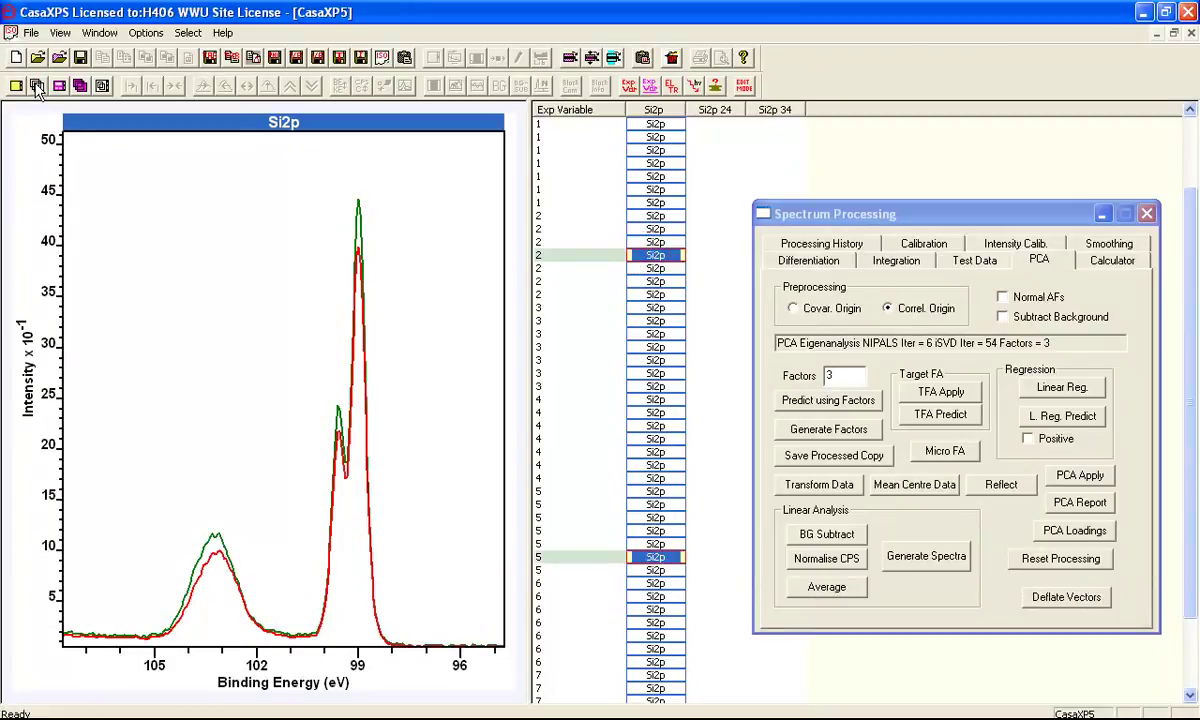
- Move the overlaid pair through neighbouring rows, comparing elemental and oxide peak intensities for a pair that differs mainly in oxide
{"action": "key", "text": "Up"}
{"action": "key", "text": "Up"}
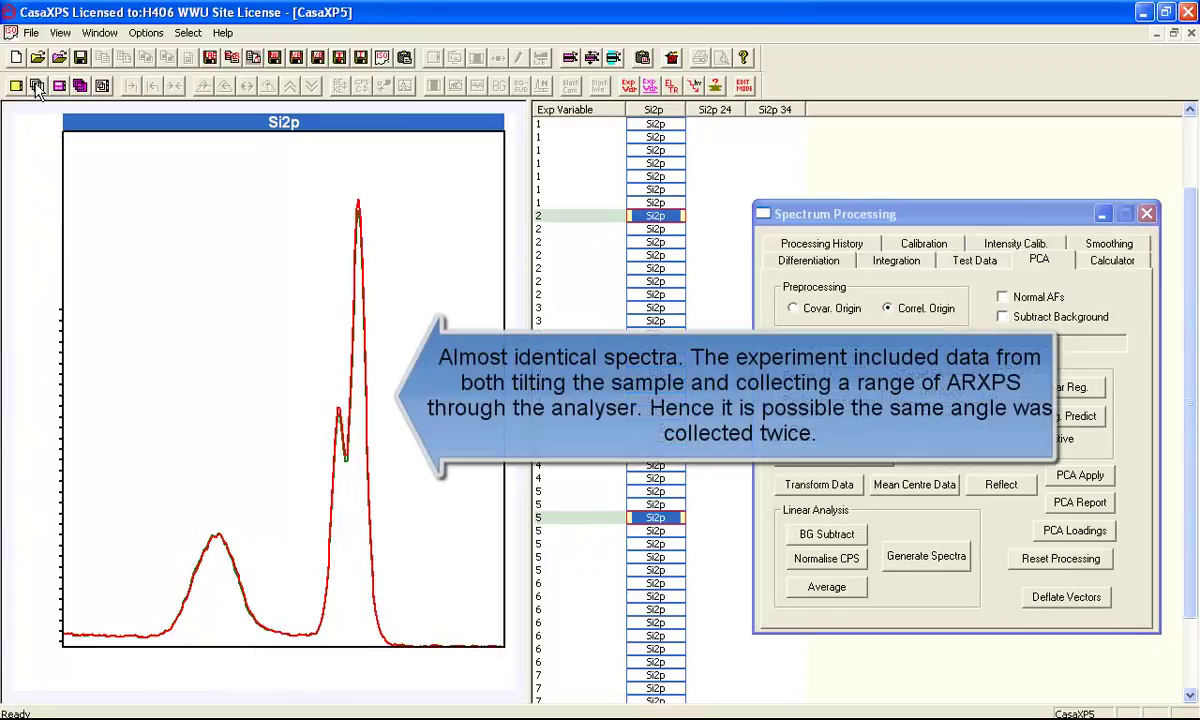
{"action": "key", "text": "Up"}
{"action": "key", "text": "Up"}
{"action": "key", "text": "Up"}
{"action": "key", "text": "Up"}
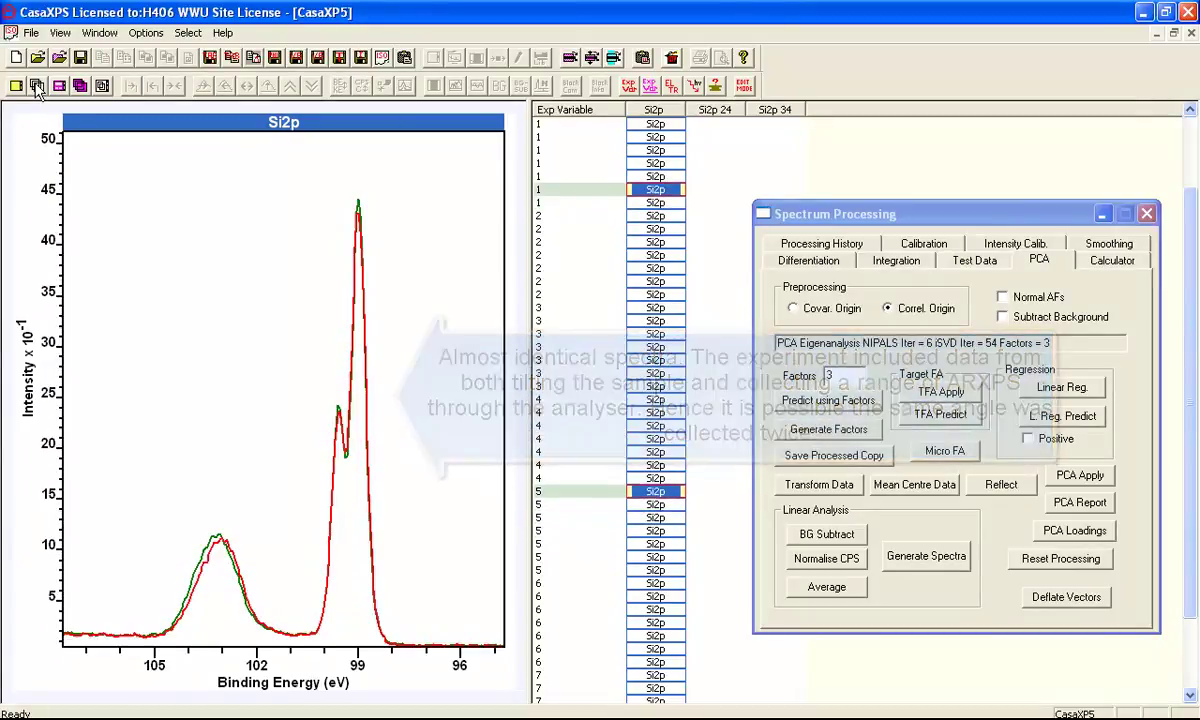
{"action": "key", "text": "Up"}
{"action": "key", "text": "Up"}
{"action": "key", "text": "Down"}
{"action": "key", "text": "Up"}
{"action": "key", "text": "Up"}
{"action": "key", "text": "Down"}
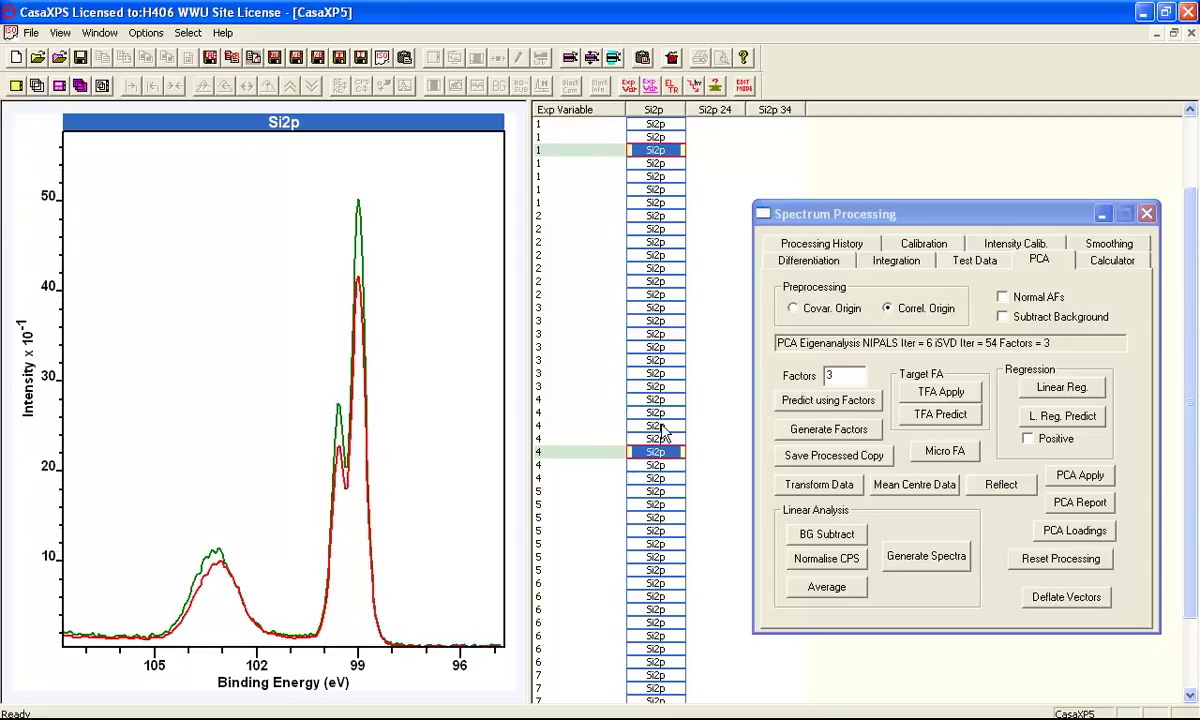
- Overlay the variable 1 Si2p spectrum with one from variable 7 and generate the difference spectra from the pair
{"action": "left_click", "coordinate": [658, 454], "text": "ctrl"}
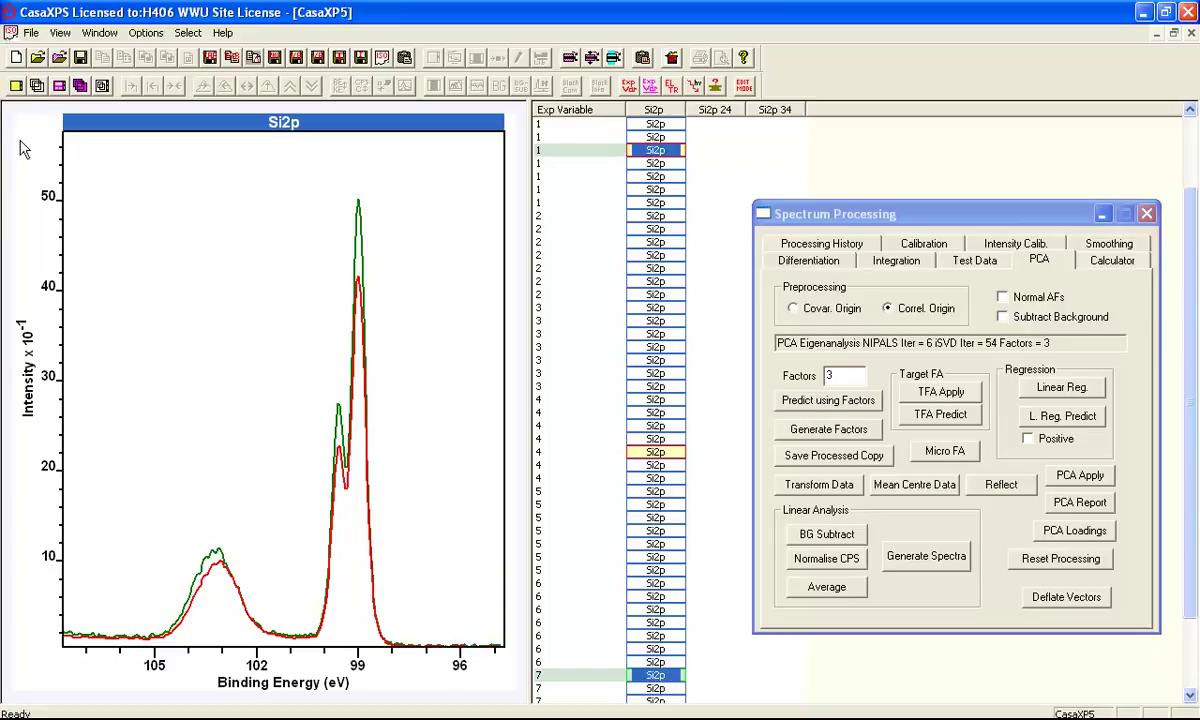
{"action": "left_click", "coordinate": [38, 86]}
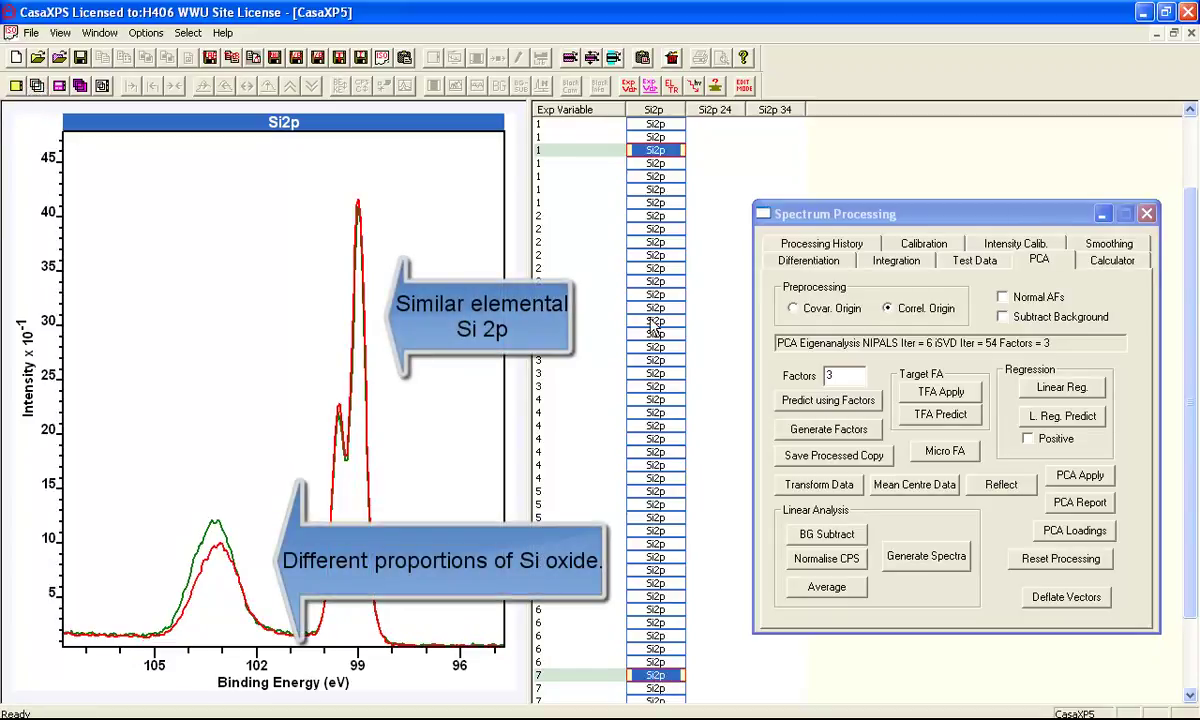
{"action": "left_click", "coordinate": [1100, 262]}
{"action": "left_click", "coordinate": [1020, 592]}
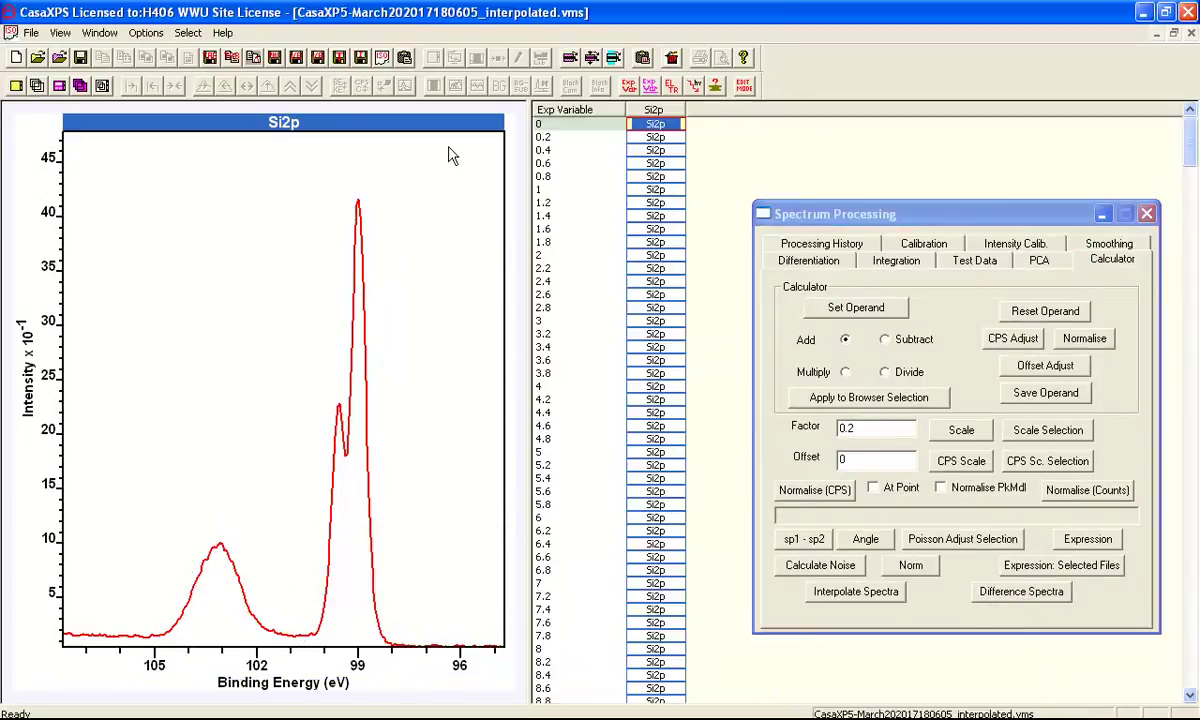
- Browse the generated Si2p difference spectra in sequence, examining them for an offset oxide structure
{"action": "key", "text": "Down"}
{"action": "key", "text": "Down"}
{"action": "key", "text": "Down"}
{"action": "key", "text": "Down"}
{"action": "key", "text": "Down"}
{"action": "key", "text": "Down"}
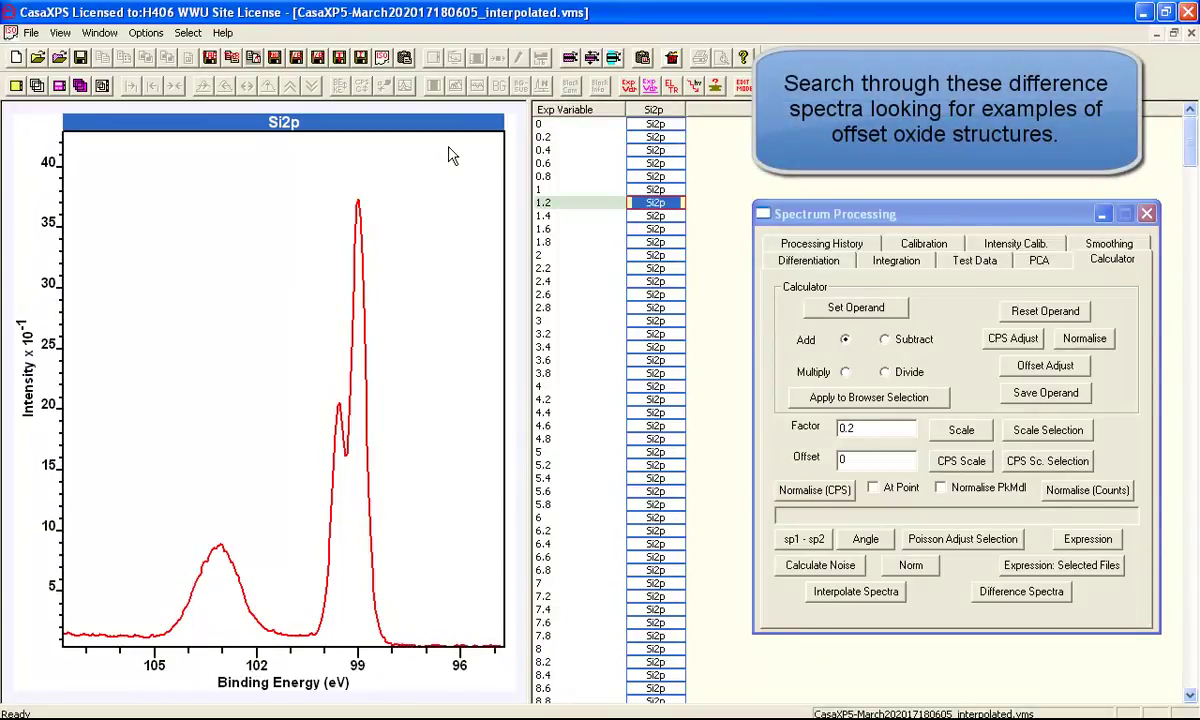
{"action": "key", "text": "Down"}
{"action": "key", "text": "Down"}
{"action": "key", "text": "Down"}
{"action": "key", "text": "Down"}
{"action": "key", "text": "Down"}
{"action": "key", "text": "Down"}
{"action": "key", "text": "Down"}
{"action": "key", "text": "Down"}
{"action": "key", "text": "Down"}
{"action": "key", "text": "Down"}
{"action": "key", "text": "Down"}
{"action": "key", "text": "Down"}
{"action": "key", "text": "Down"}
{"action": "key", "text": "Down"}
{"action": "key", "text": "Down"}
{"action": "key", "text": "Down"}
{"action": "key", "text": "Down"}
{"action": "key", "text": "Down"}
{"action": "key", "text": "Down"}
{"action": "key", "text": "Down"}
{"action": "key", "text": "Down"}
{"action": "key", "text": "Down"}
{"action": "key", "text": "Down"}
{"action": "key", "text": "Down"}
{"action": "key", "text": "Down"}
{"action": "key", "text": "Down"}
{"action": "key", "text": "Down"}
{"action": "key", "text": "Down"}
{"action": "key", "text": "Down"}
{"action": "key", "text": "Down"}
{"action": "key", "text": "Down"}
{"action": "key", "text": "Down"}
{"action": "key", "text": "Down"}
{"action": "key", "text": "Down"}
{"action": "key", "text": "Down"}
{"action": "key", "text": "Down"}
{"action": "key", "text": "Down"}
{"action": "key", "text": "Down"}
{"action": "key", "text": "Down"}
{"action": "key", "text": "Down"}
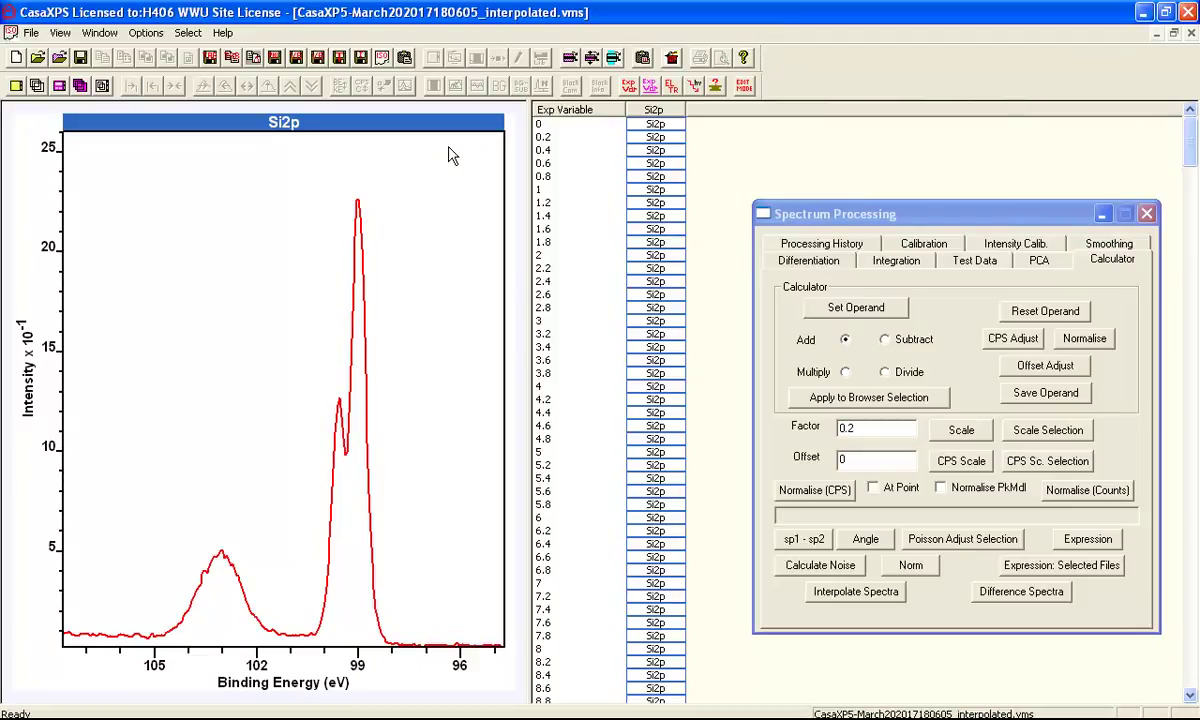
{"action": "key", "text": "Down"}
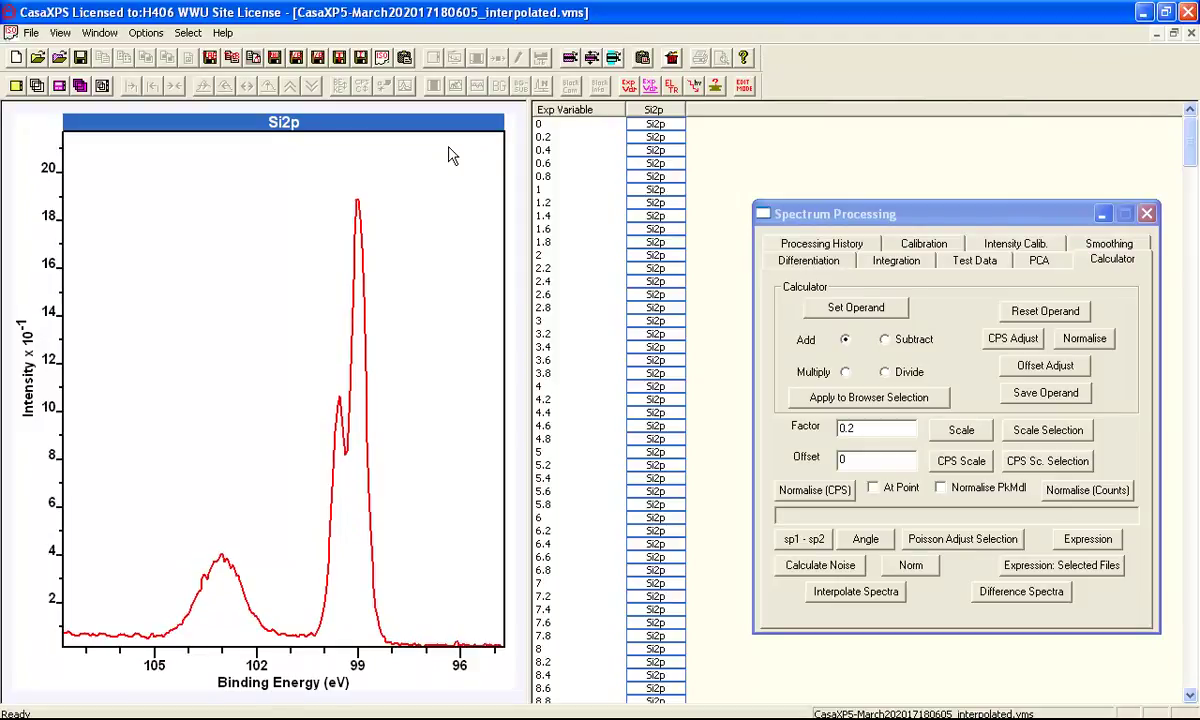
{"action": "key", "text": "Down"}
{"action": "key", "text": "Down"}
{"action": "key", "text": "Down"}
{"action": "key", "text": "Down"}
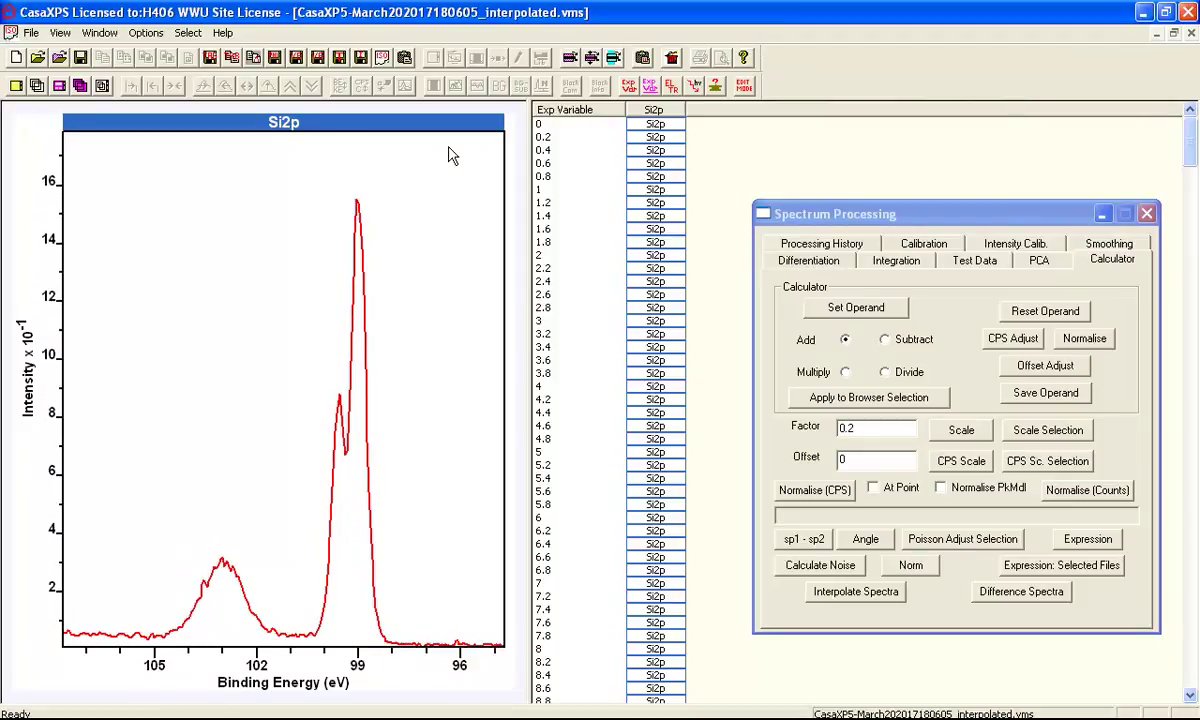
{"action": "key", "text": "Down"}
{"action": "key", "text": "Down"}
{"action": "key", "text": "Down"}
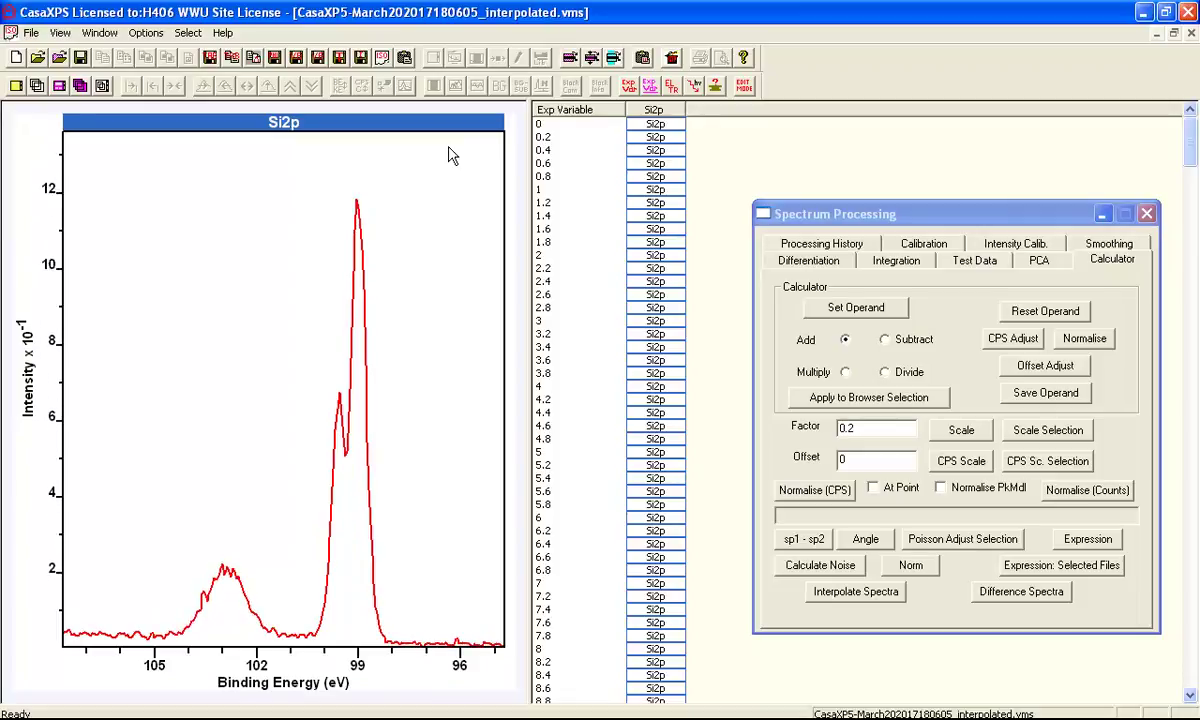
{"action": "key", "text": "Down"}
{"action": "key", "text": "Down"}
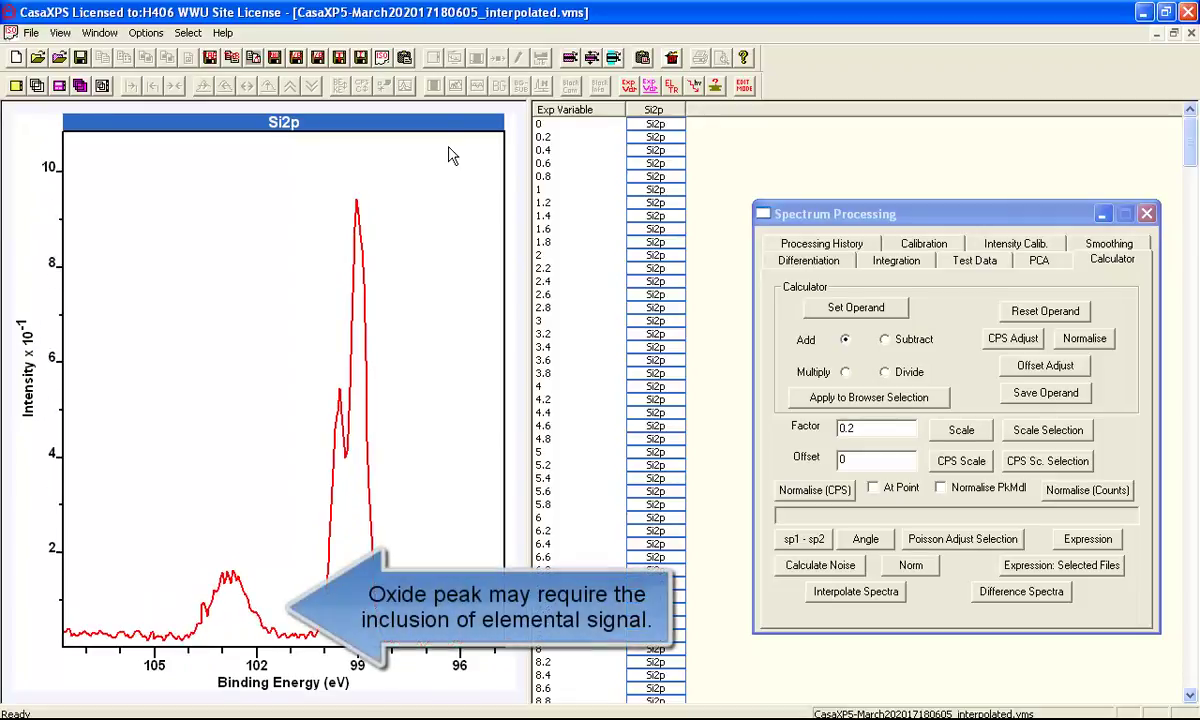
{"action": "key", "text": "Down"}
{"action": "key", "text": "Down"}
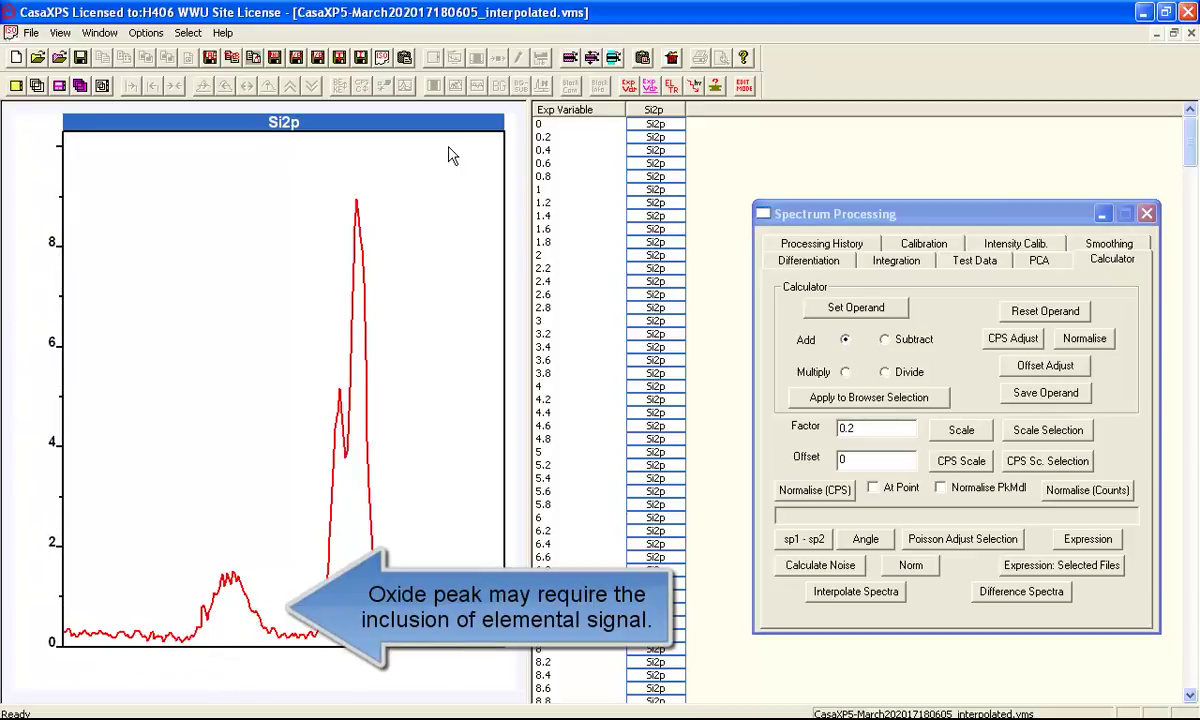
{"action": "key", "text": "Down"}
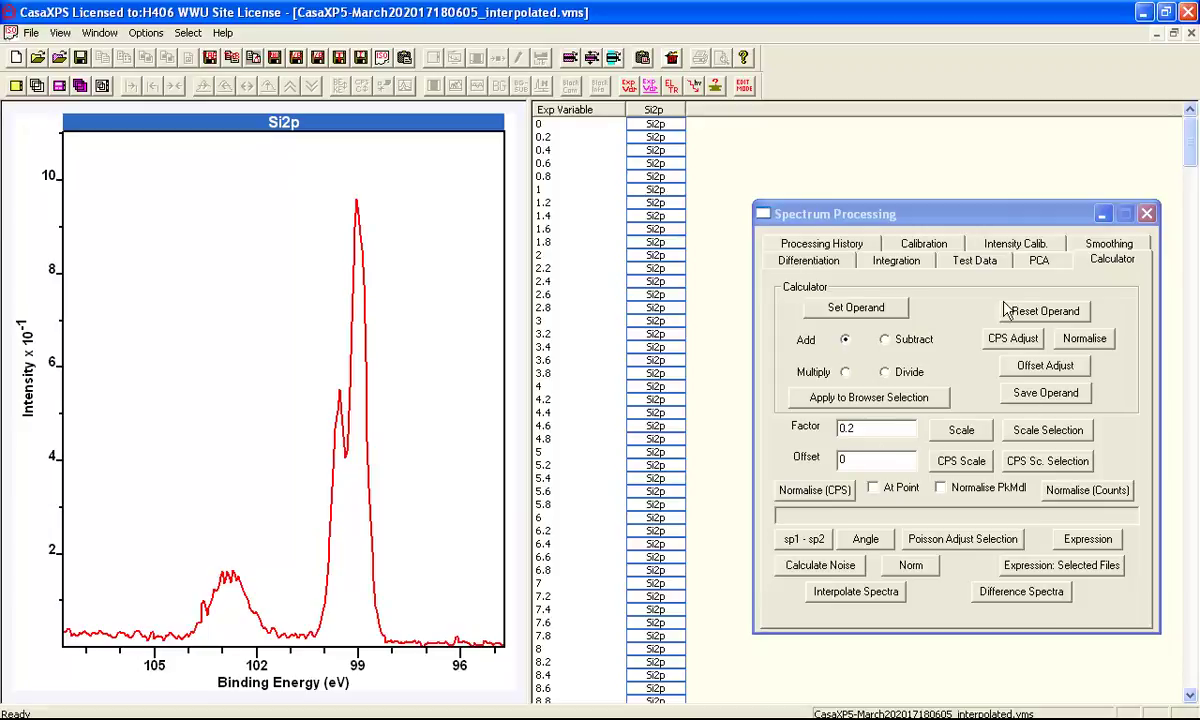
- Save a processed-data-only copy of the displayed difference spectrum with a strong elemental doublet and a small oxide peak
{"action": "left_click", "coordinate": [1037, 262]}
{"action": "left_click", "coordinate": [808, 457]}
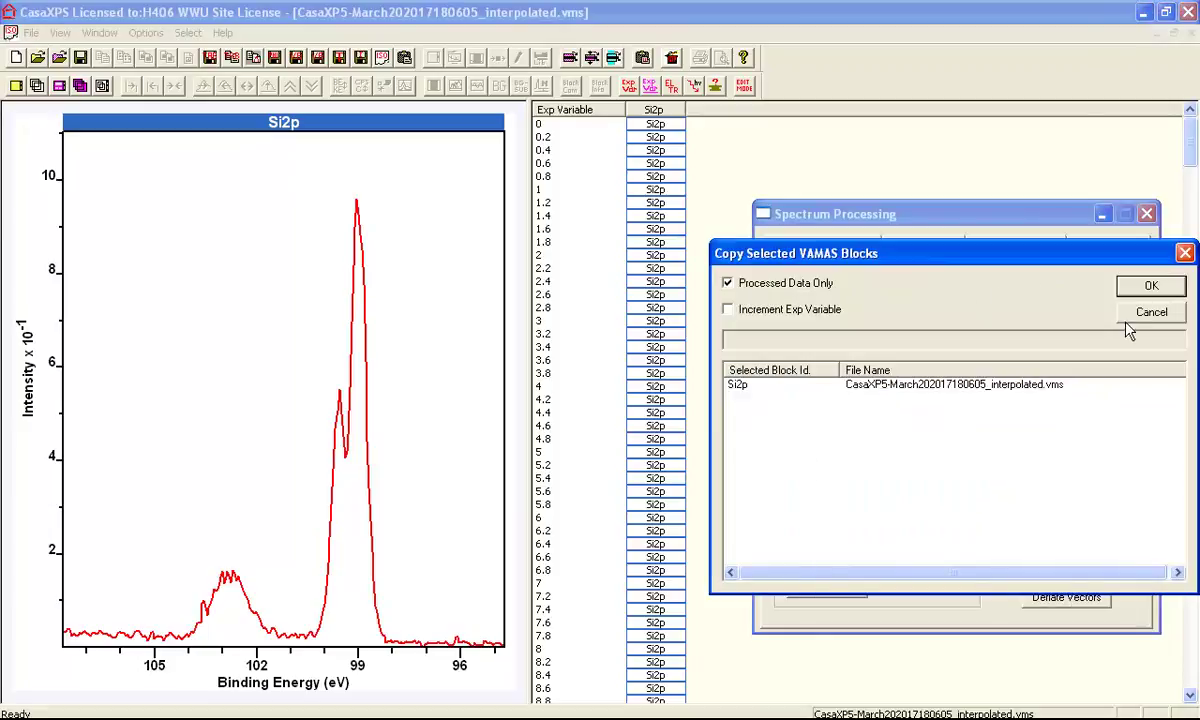
{"action": "left_click", "coordinate": [1146, 287]}
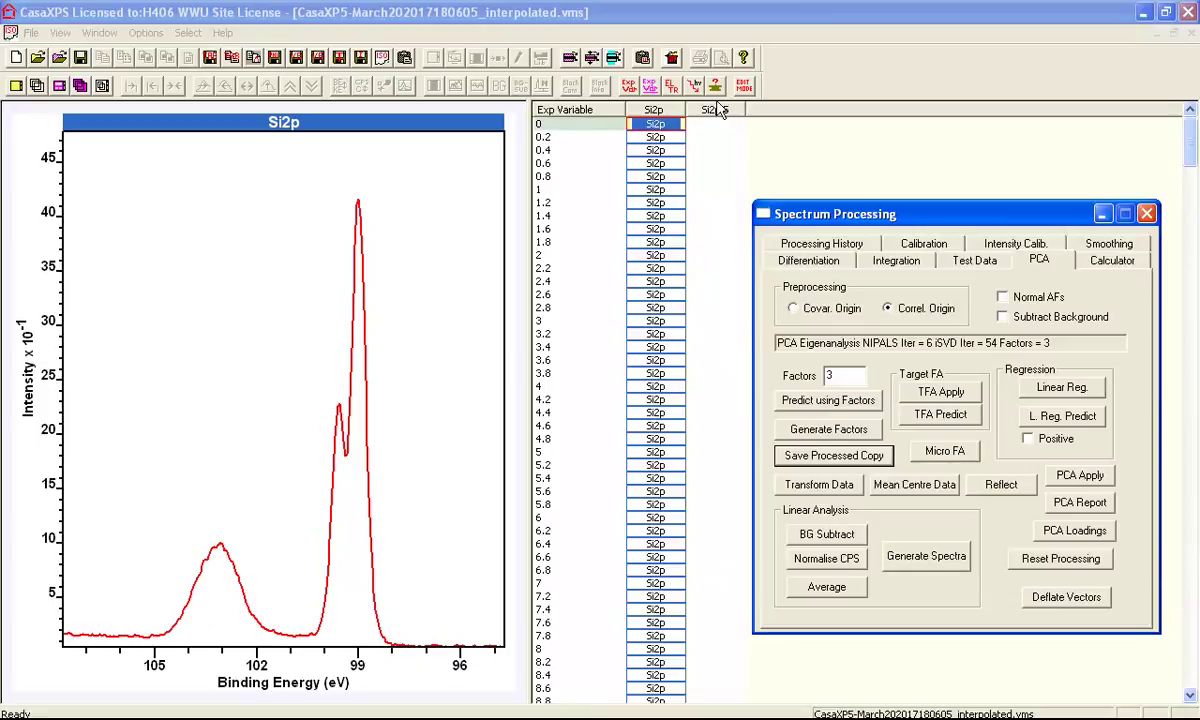
- Display a difference spectrum with a pronounced oxide peak near 103.5 eV and save a processed-data-only copy of it
{"action": "left_click", "coordinate": [714, 110]}
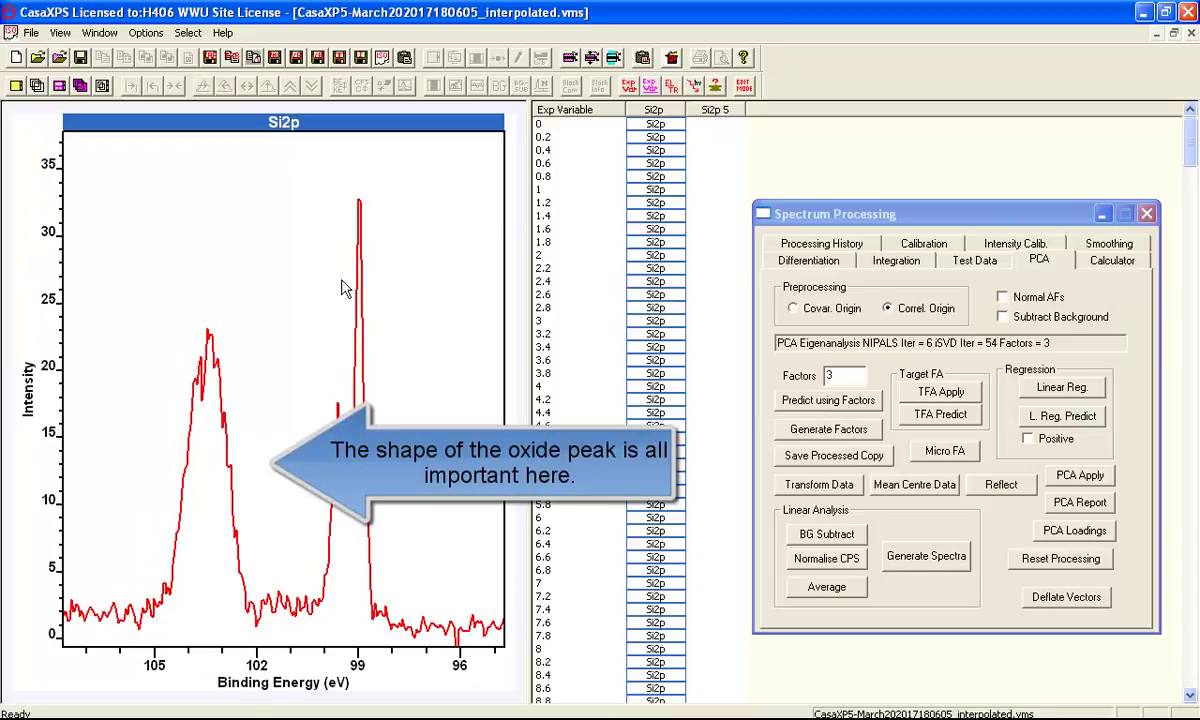
{"action": "left_click", "coordinate": [858, 460]}
{"action": "left_click", "coordinate": [1150, 284]}
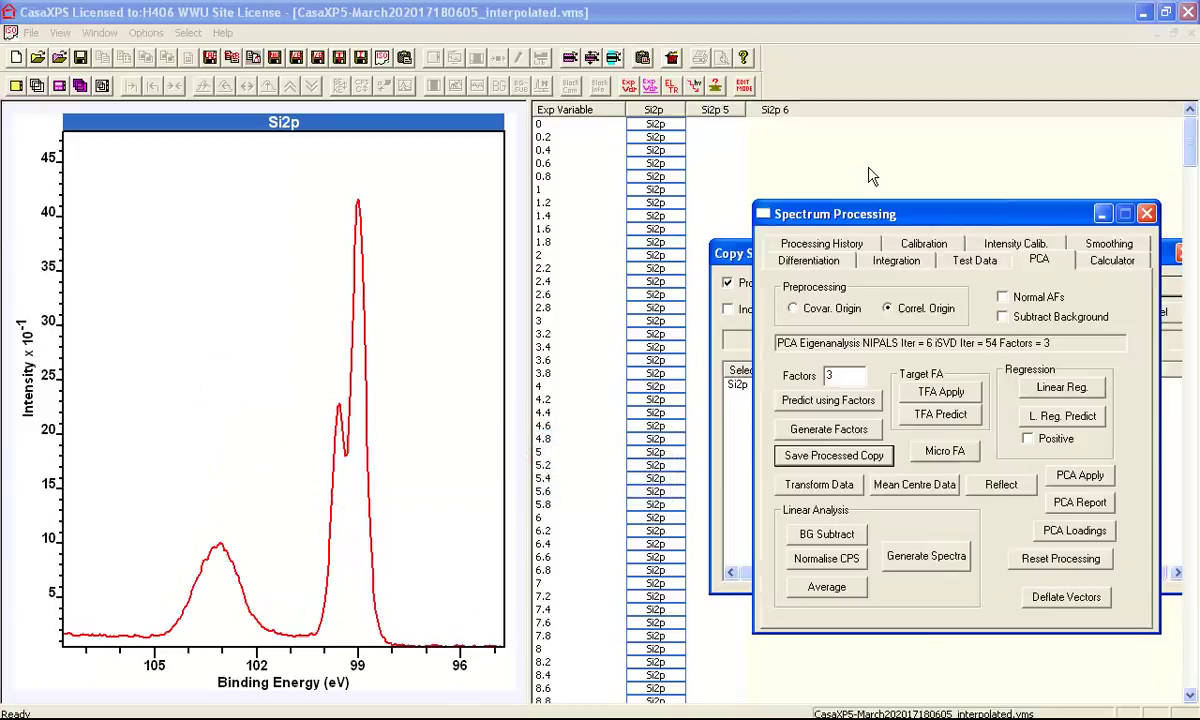
- Overlay the two saved oxide estimates from the Si2p 5 and Si2p 6 columns in the active tile
{"action": "left_click", "coordinate": [728, 112]}
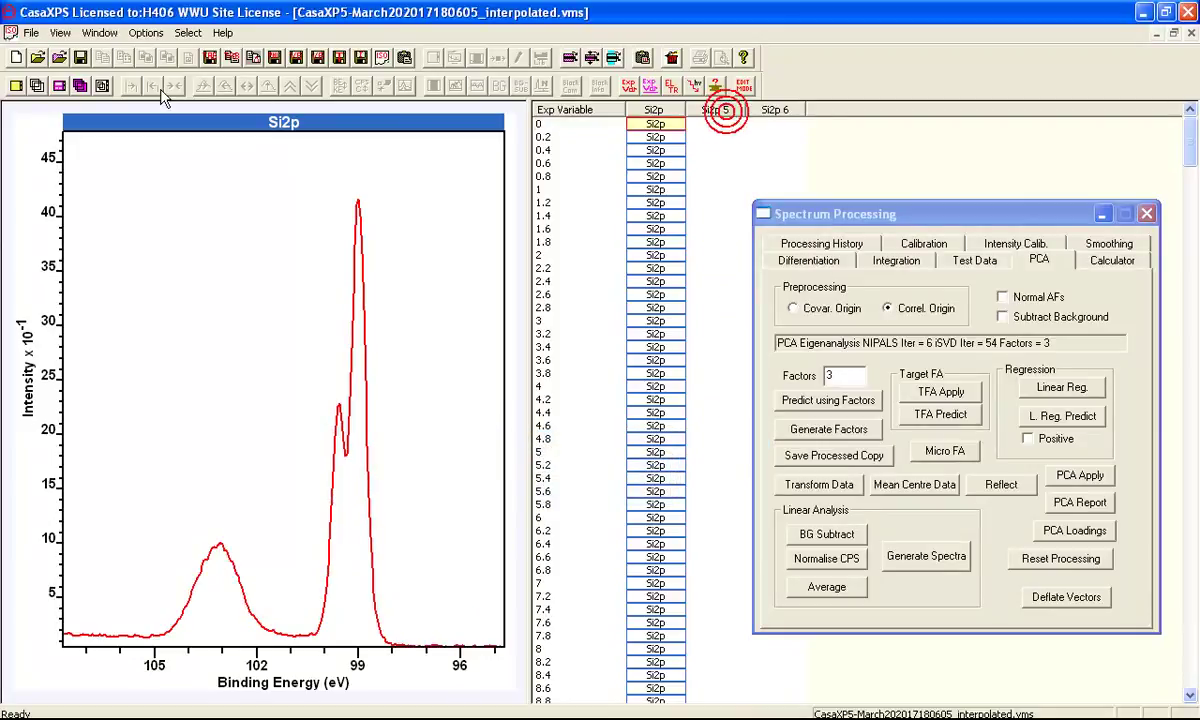
{"action": "left_click", "coordinate": [36, 85]}
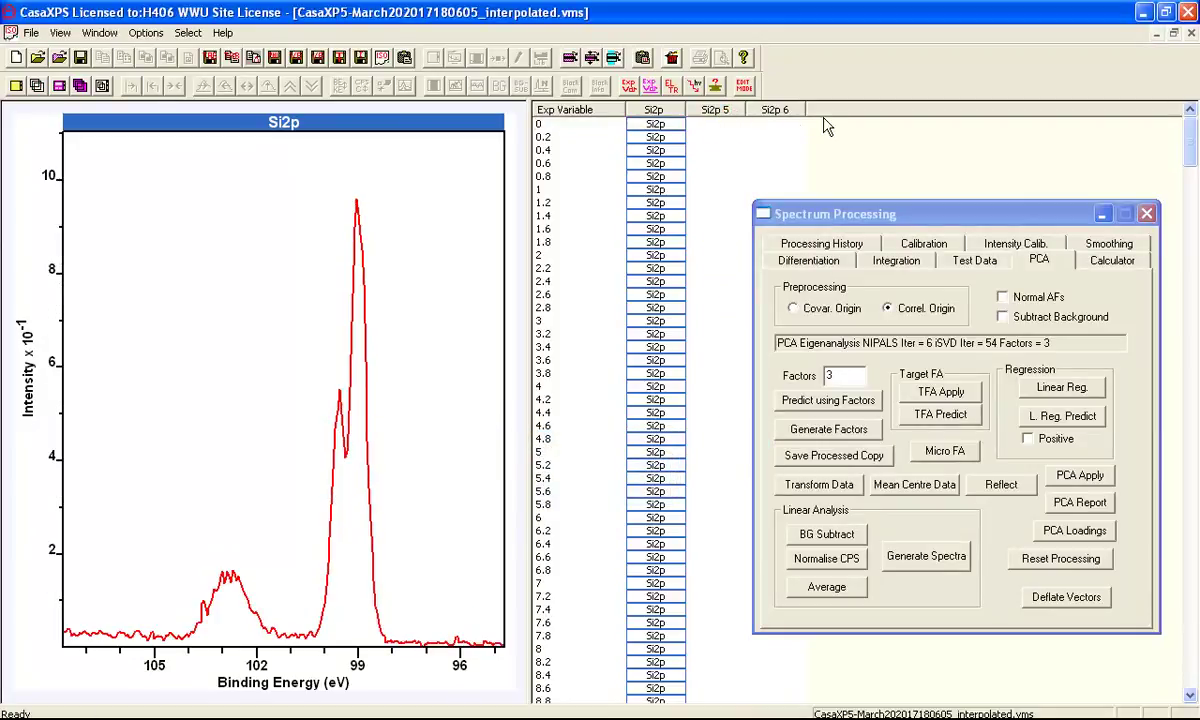
{"action": "left_click", "coordinate": [374, 172]}
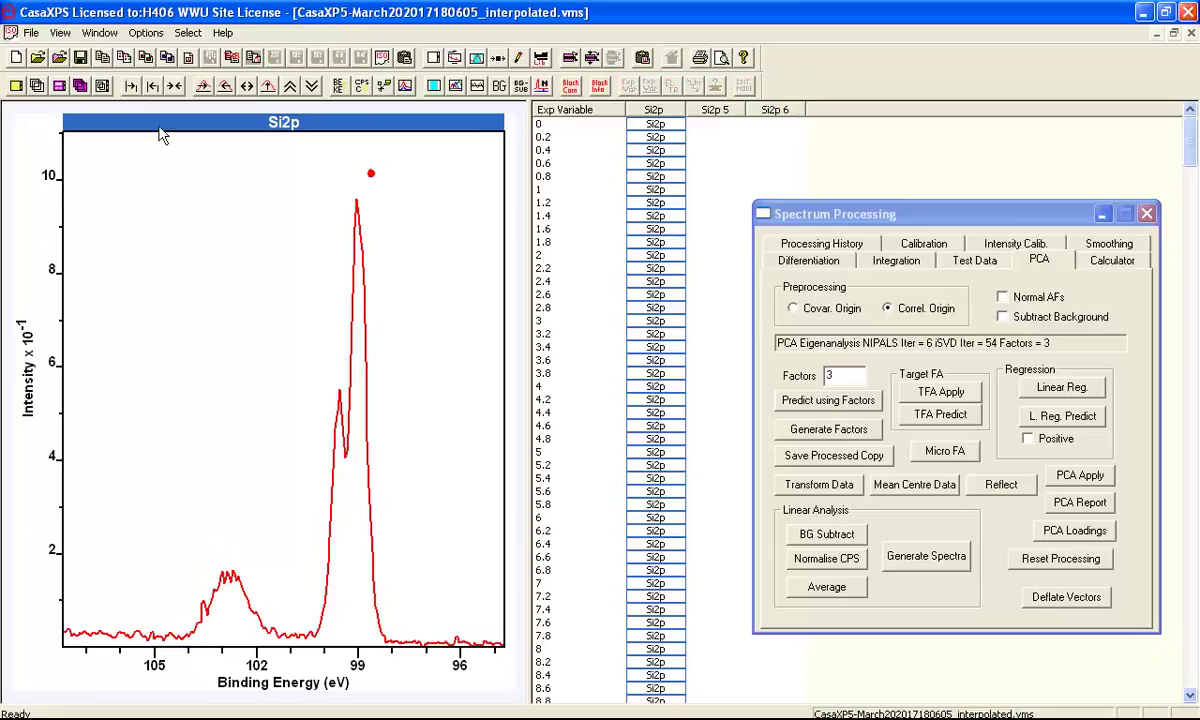
{"action": "left_click", "coordinate": [35, 85]}
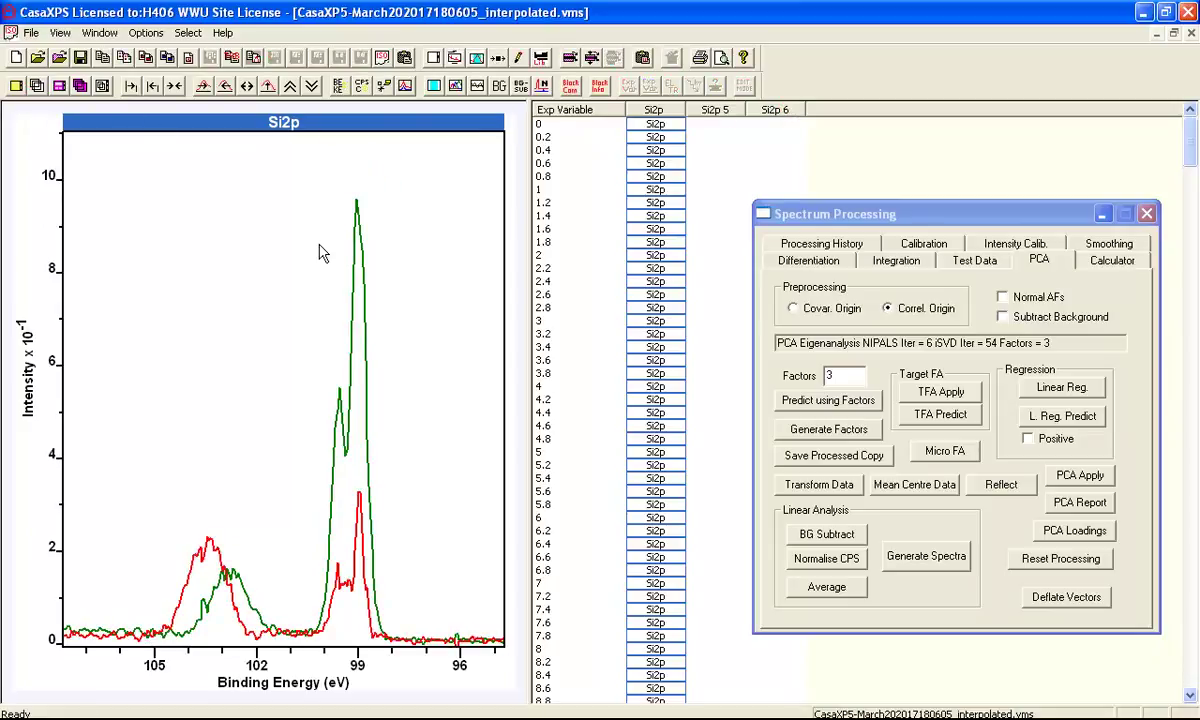
- Switch to the CasaXP5 file and save processed-data-only copies of the two oxide-enhanced Si2p spectra into it
{"action": "left_click", "coordinate": [99, 32]}
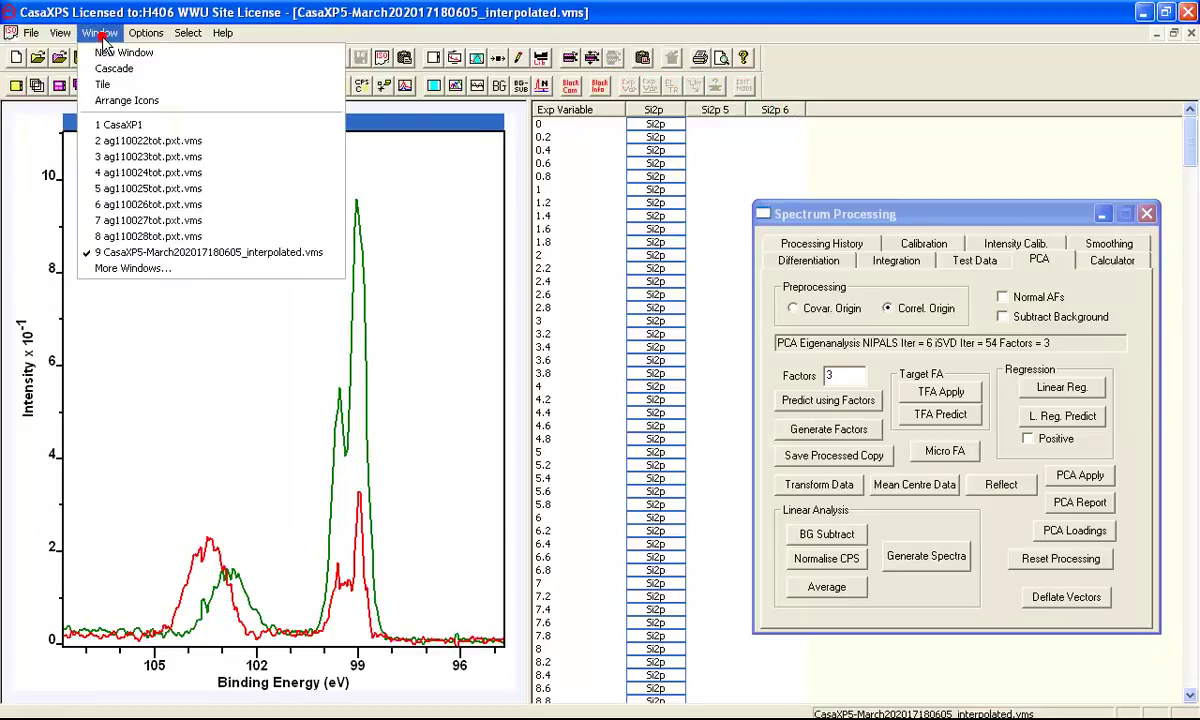
{"action": "left_click", "coordinate": [133, 268]}
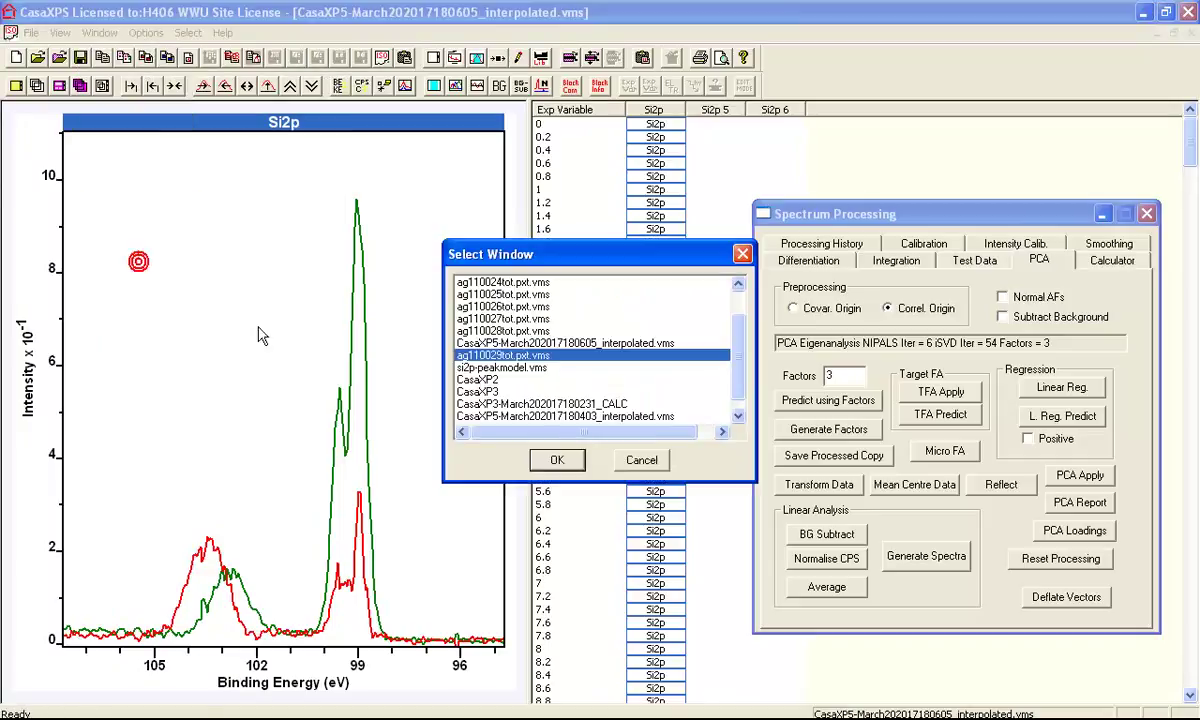
{"action": "scroll", "coordinate": [731, 368], "scroll_direction": "down", "scroll_amount": 1}
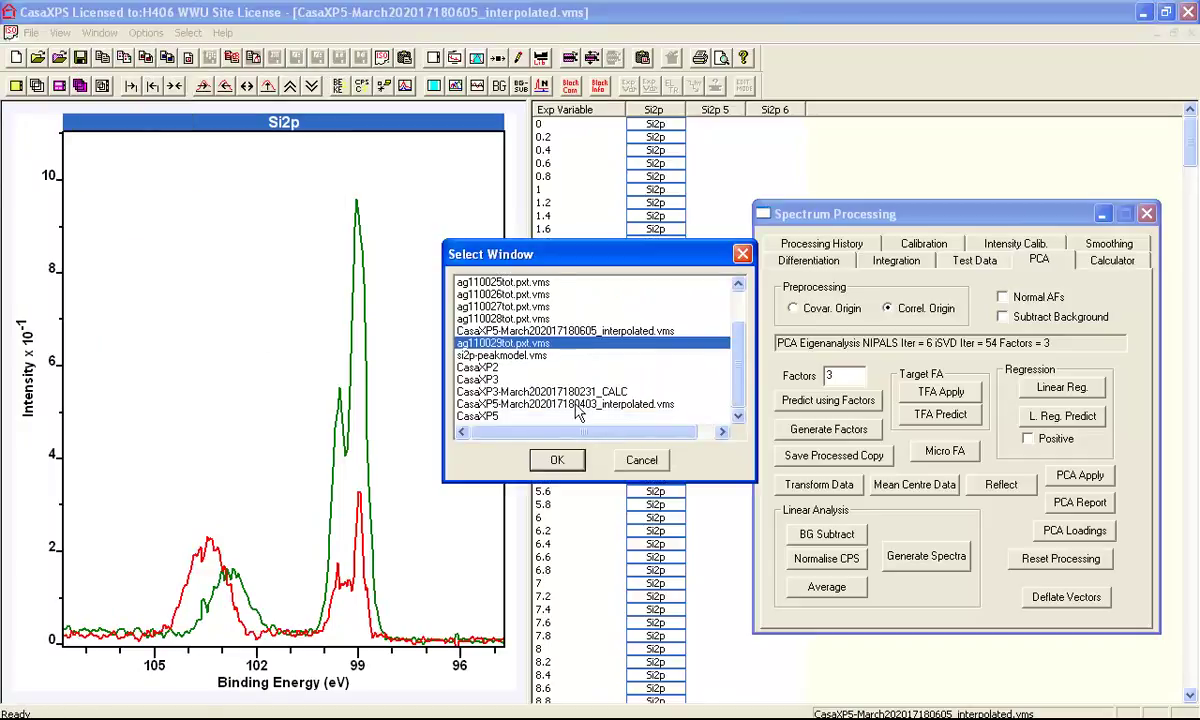
{"action": "left_click", "coordinate": [466, 414]}
{"action": "left_click", "coordinate": [558, 459]}
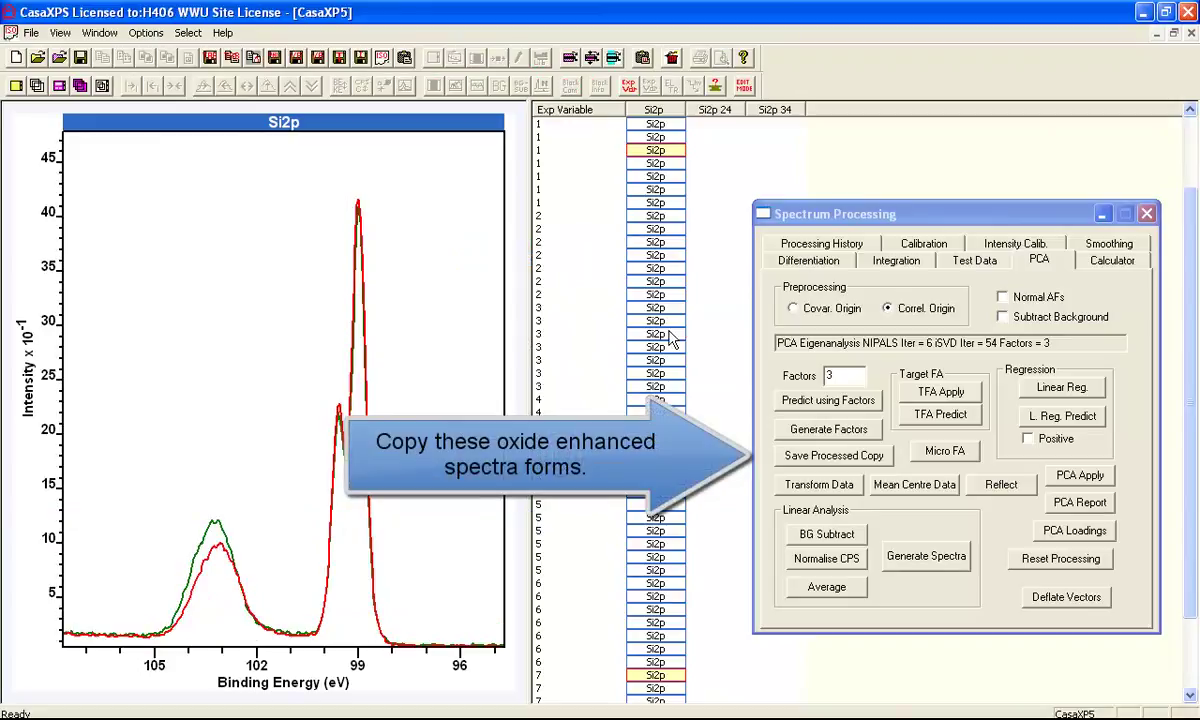
{"action": "left_click", "coordinate": [852, 452]}
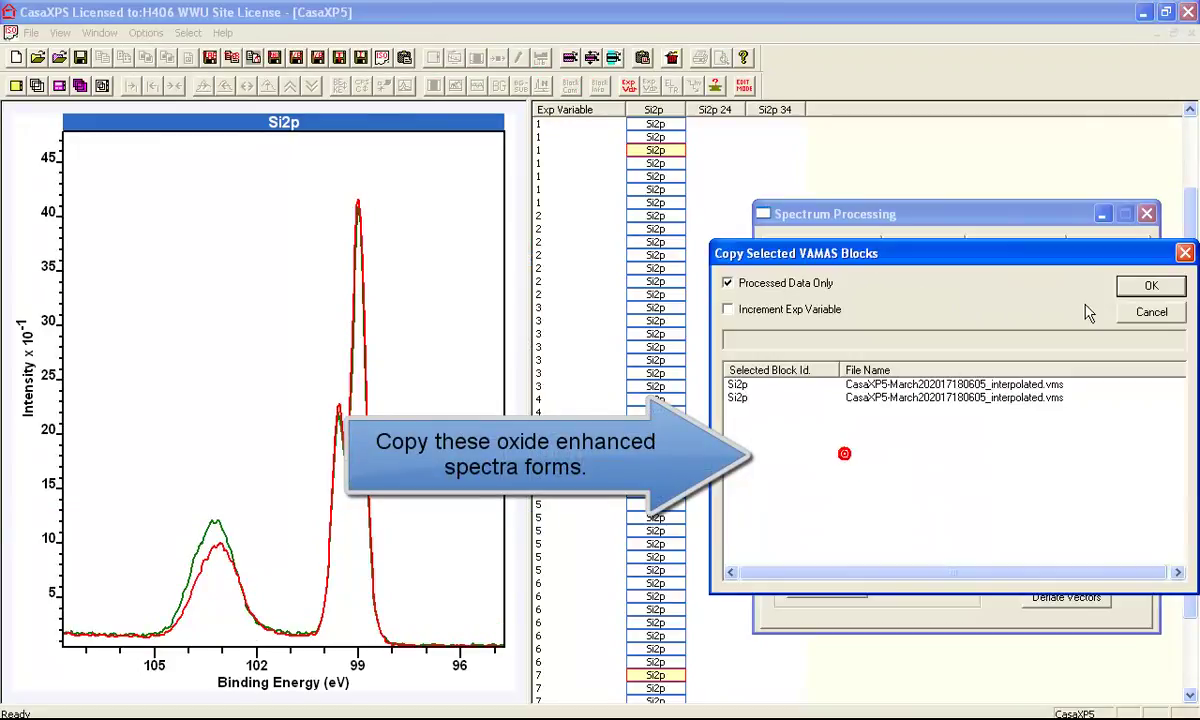
{"action": "left_click", "coordinate": [1146, 287]}
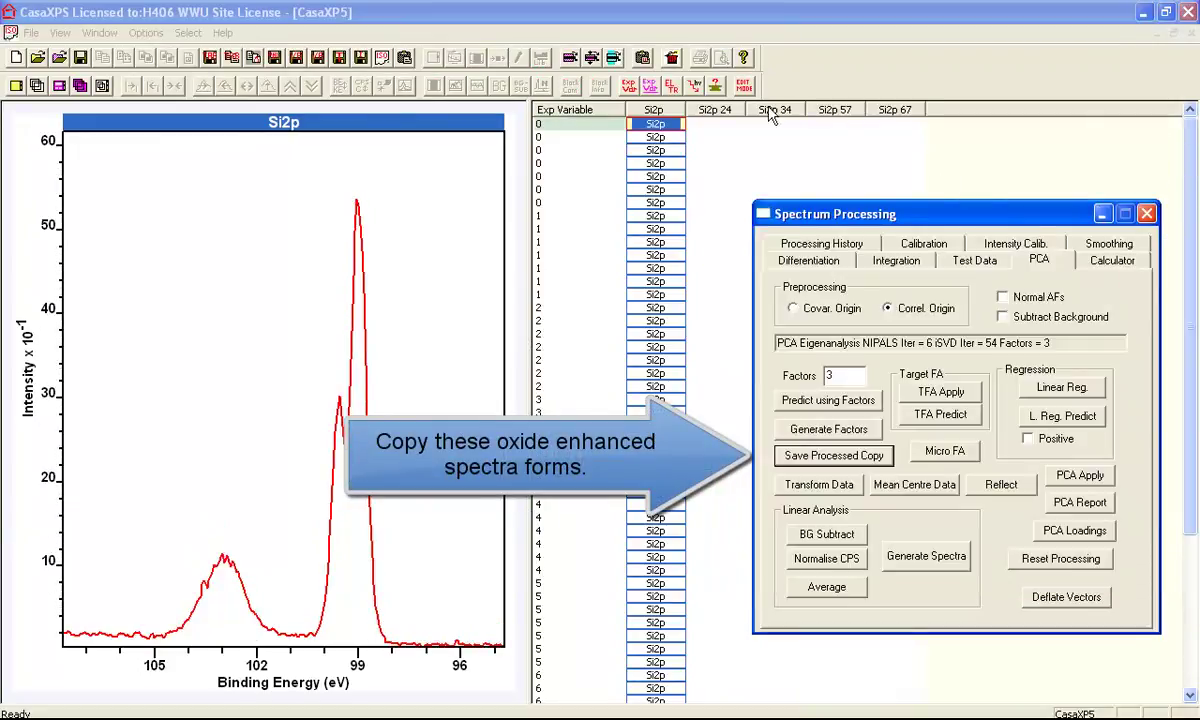
- Overlay the Si2p 24 elemental doublet on the saved Si2p form that has a strong doublet and a small oxide peak
{"action": "left_click", "coordinate": [763, 108]}
{"action": "left_click", "coordinate": [40, 87]}
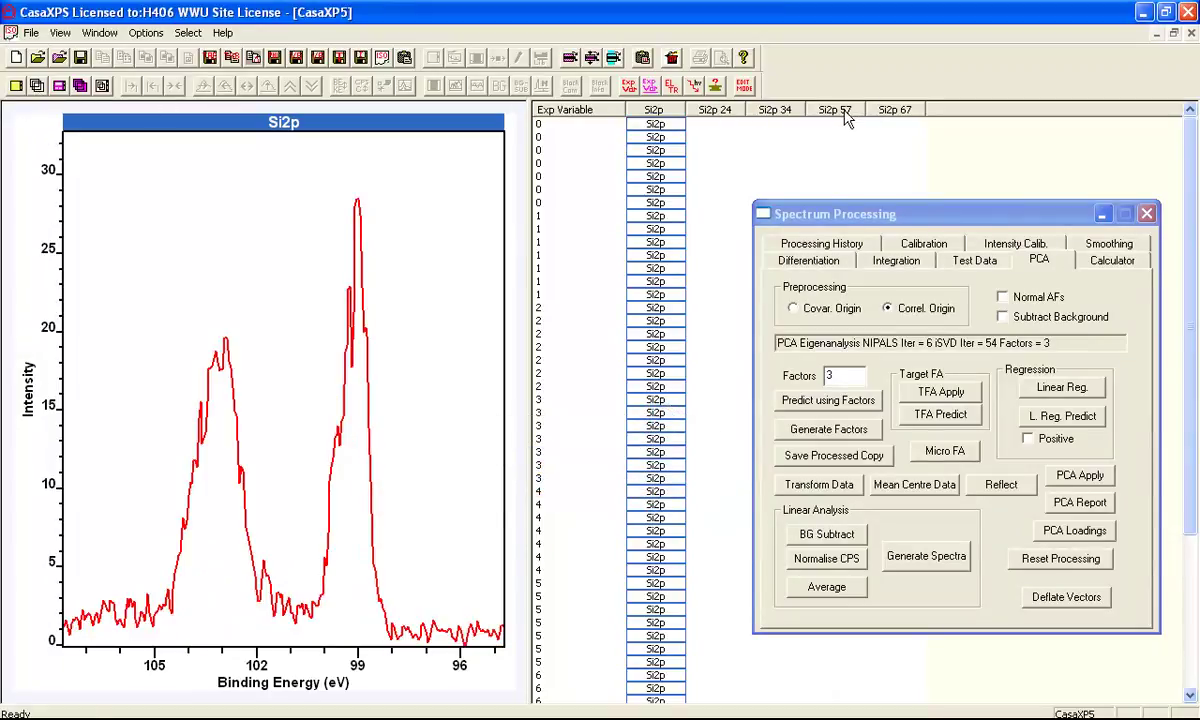
{"action": "left_click", "coordinate": [37, 86]}
{"action": "left_click", "coordinate": [722, 111]}
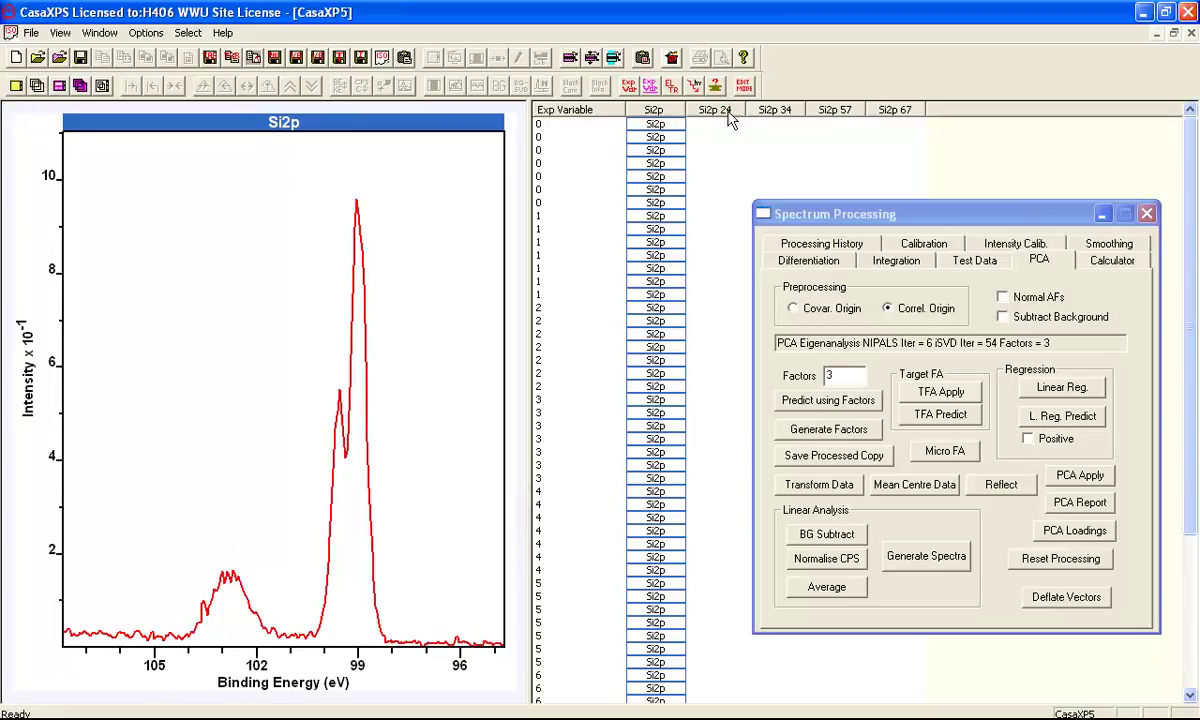
{"action": "left_click", "coordinate": [254, 207]}
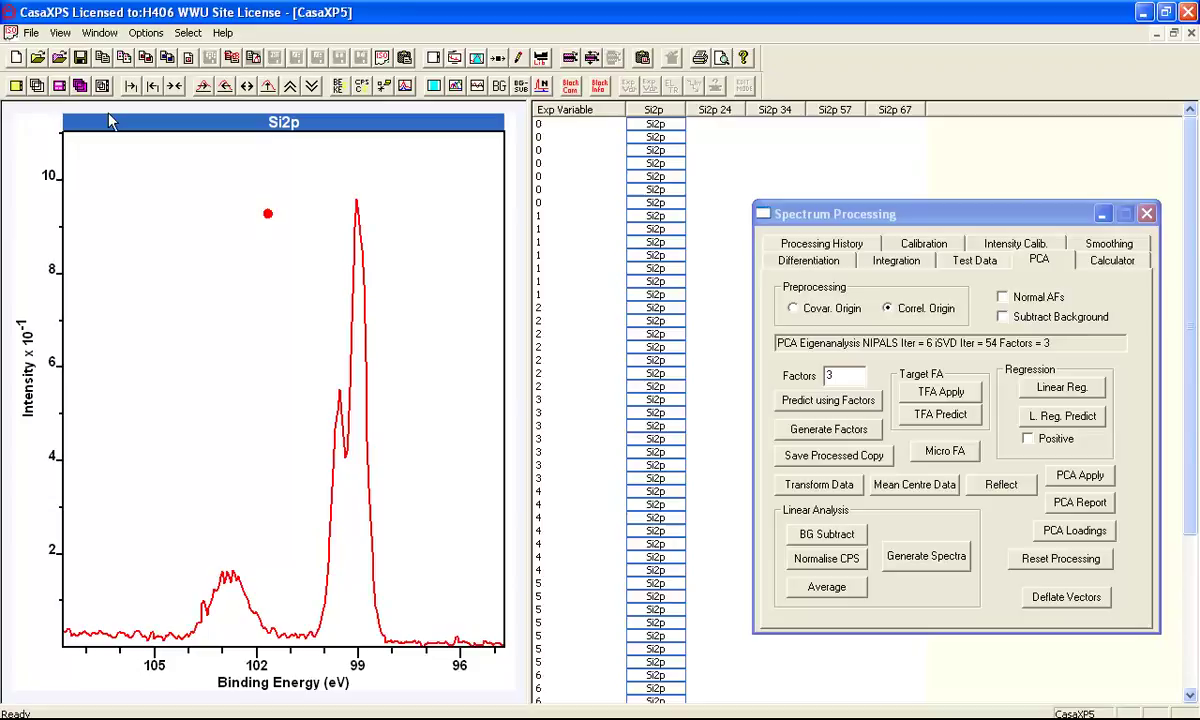
{"action": "left_click", "coordinate": [37, 86]}
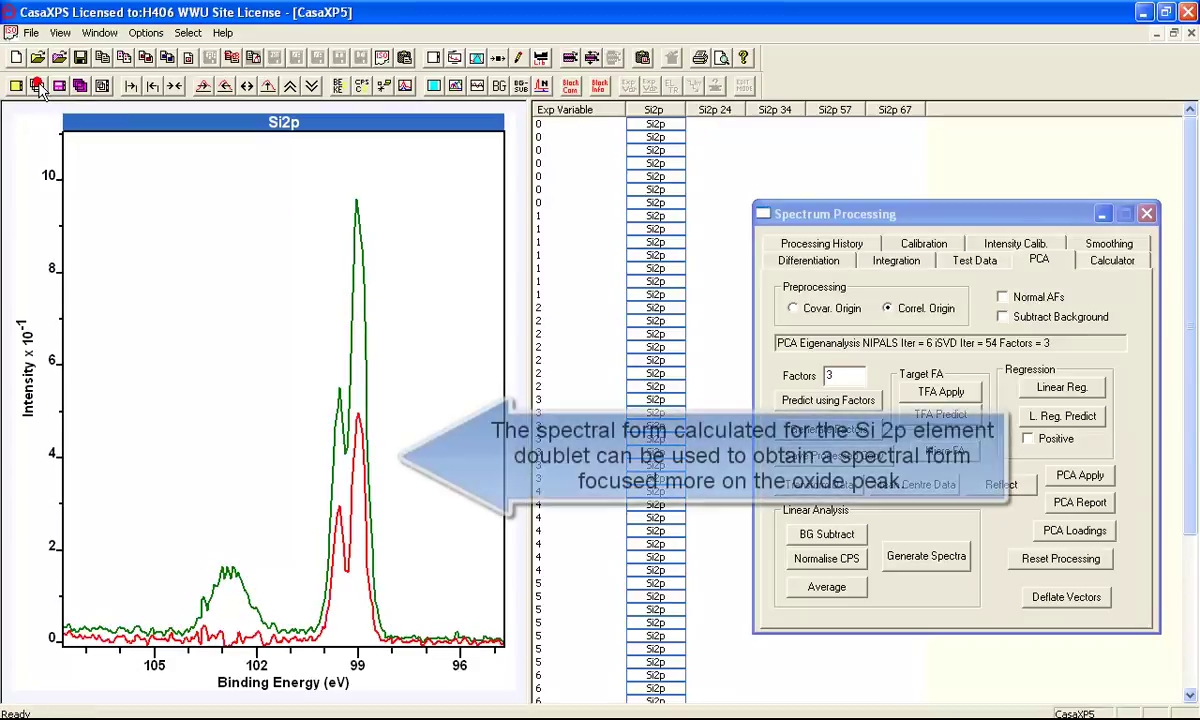
{"action": "left_click", "coordinate": [279, 233]}
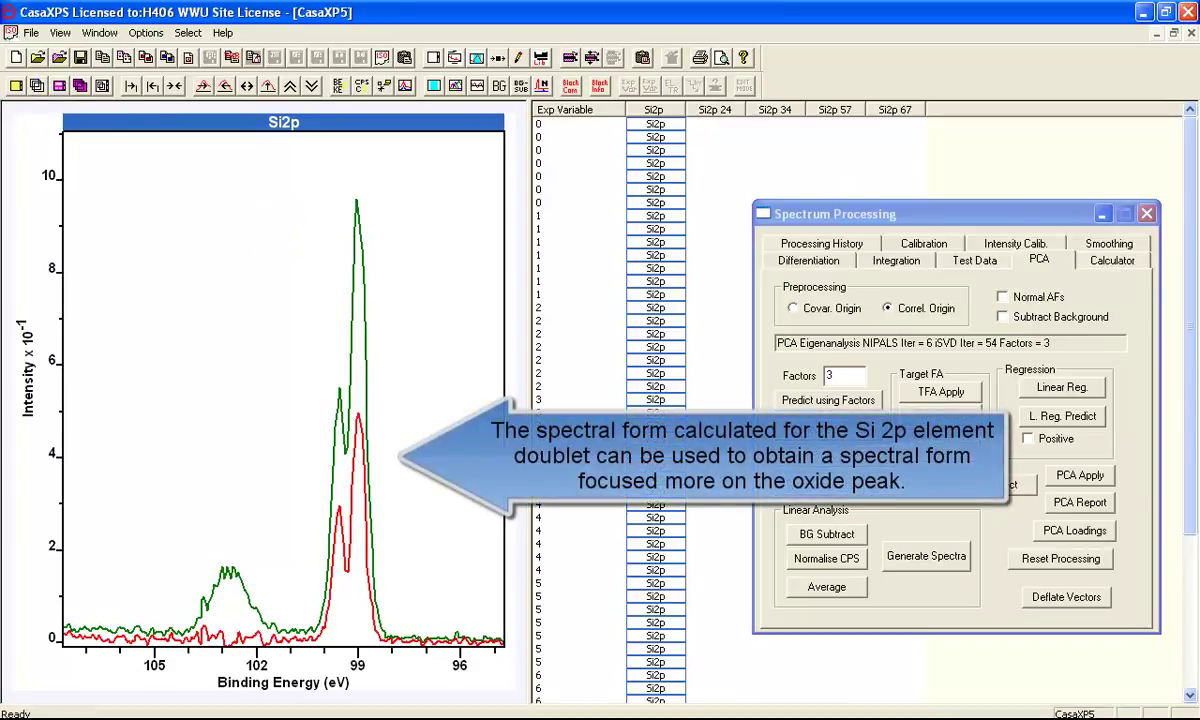
- Generate difference spectra from the overlaid pair and display the one at experimental variable 100
{"action": "left_click", "coordinate": [1110, 263]}
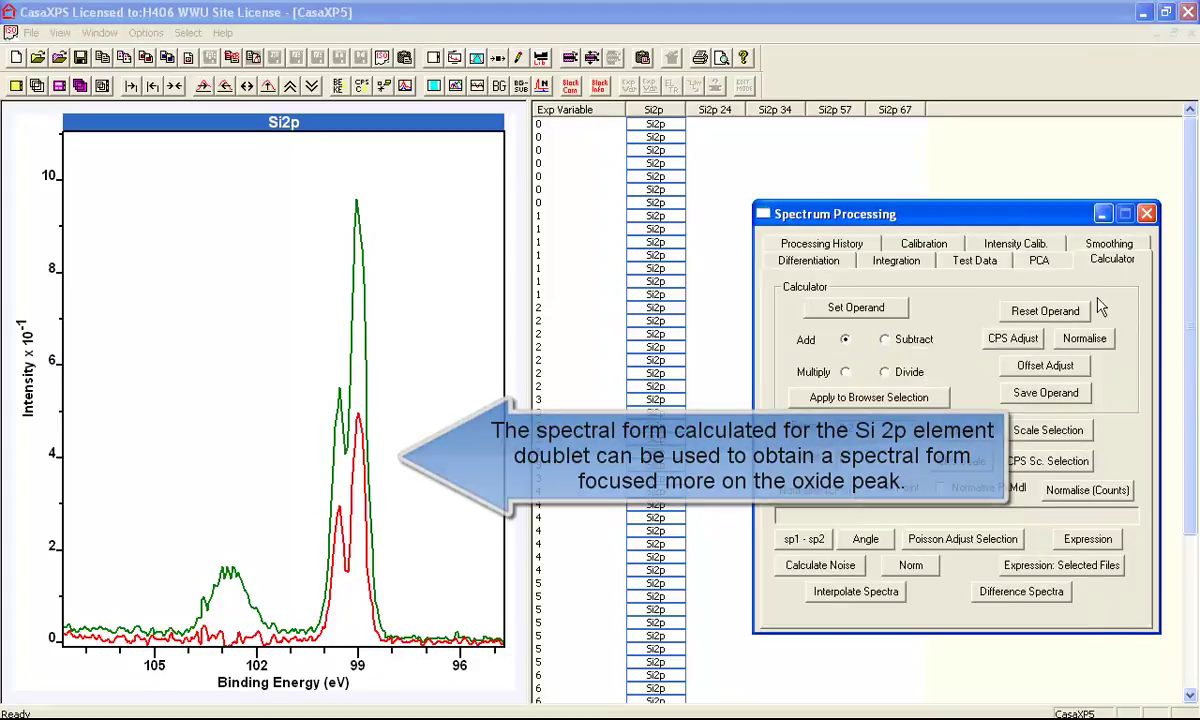
{"action": "left_click", "coordinate": [1005, 592]}
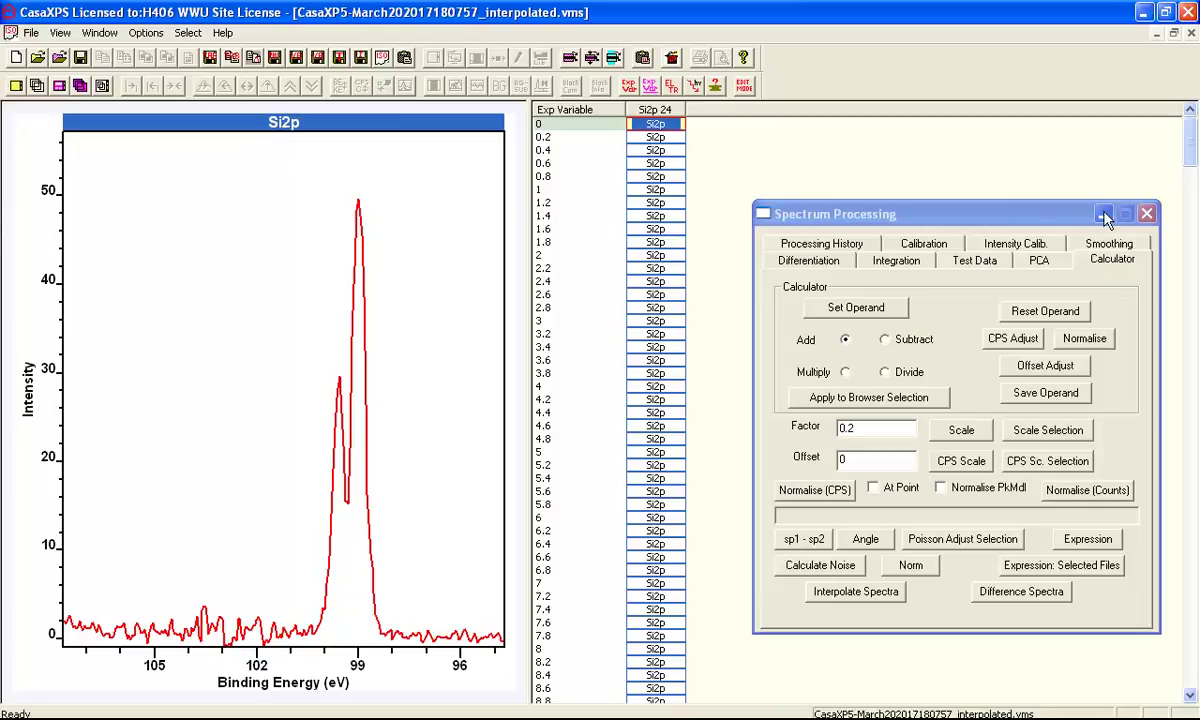
{"action": "left_click_drag", "start_coordinate": [1190, 135], "coordinate": [1185, 658]}
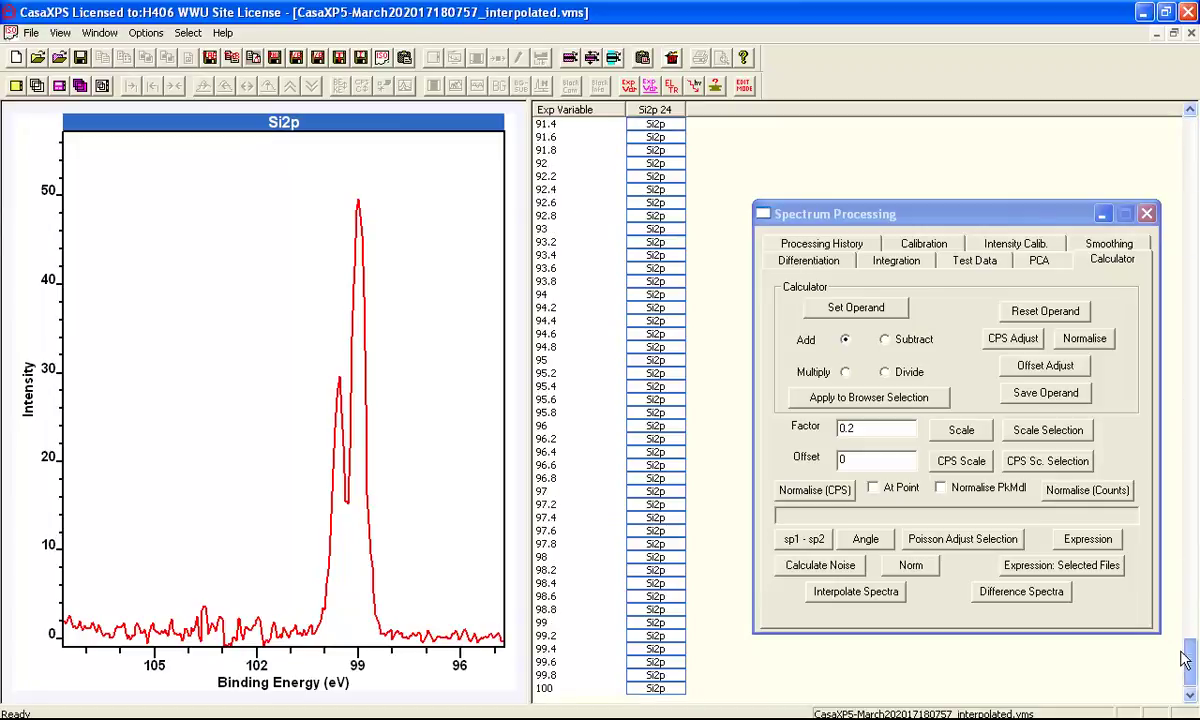
{"action": "left_click", "coordinate": [641, 691]}
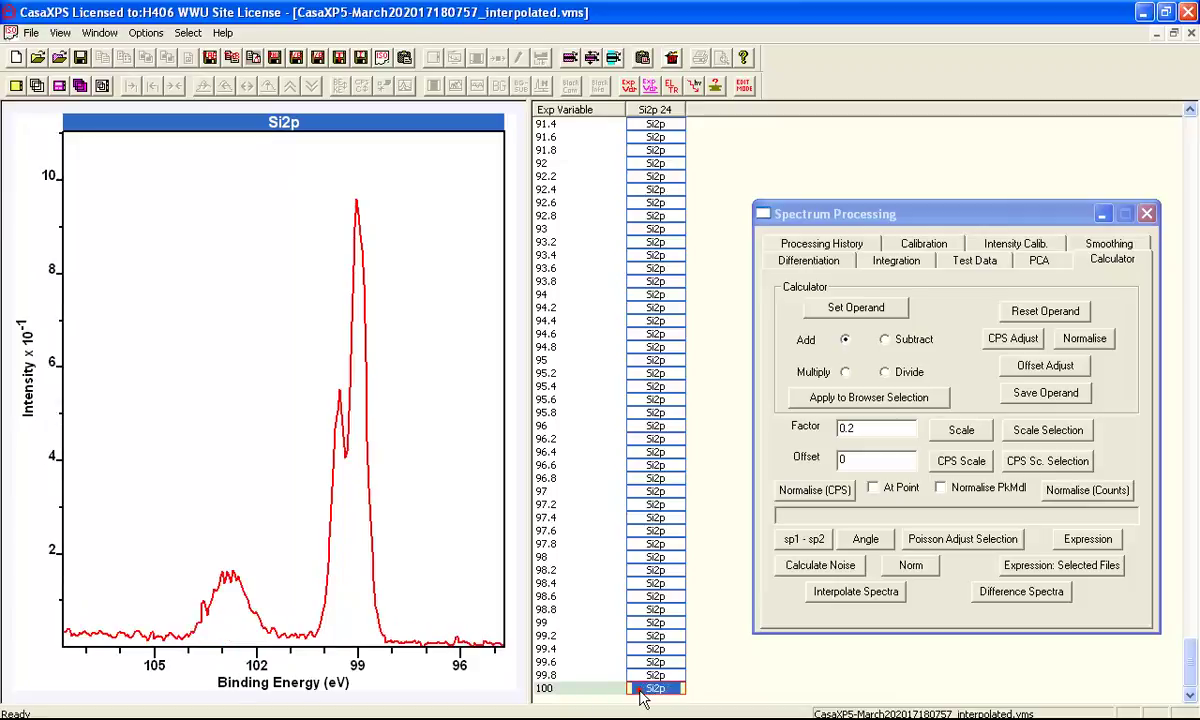
- Step back through the difference spectra and display one with a pronounced oxide peak near 103 eV relative to the elemental signal
{"action": "key", "text": "Up"}
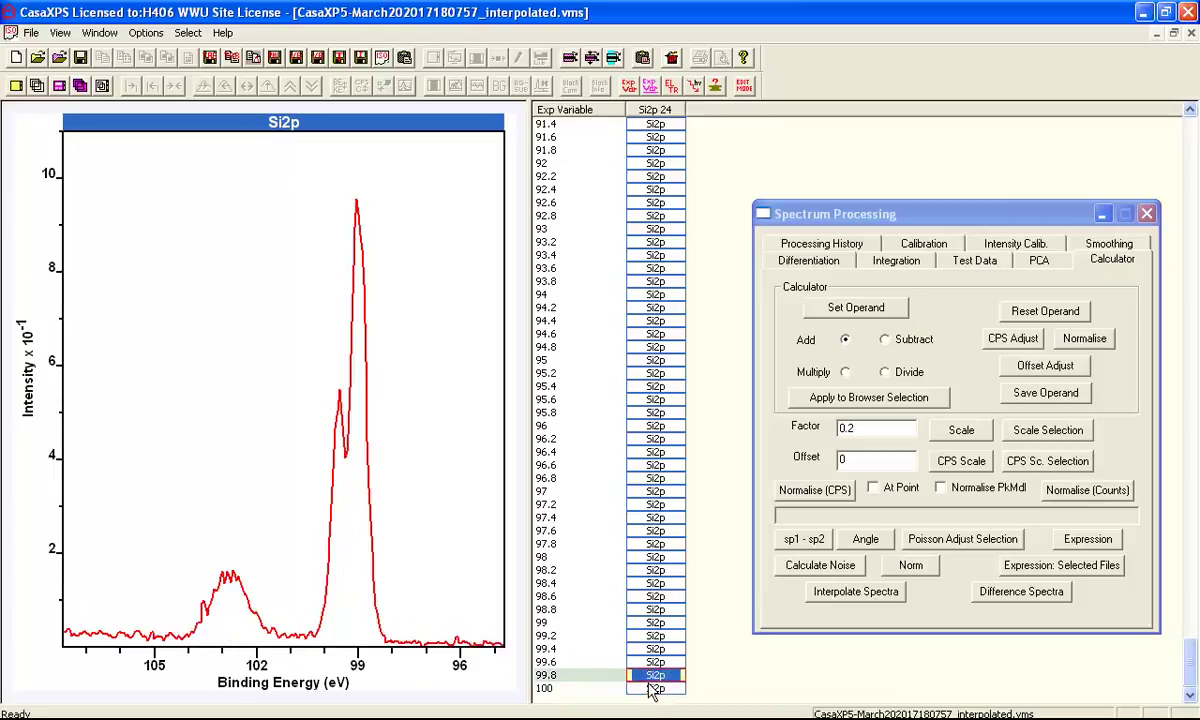
{"action": "key", "text": "Up"}
{"action": "key", "text": "Up"}
{"action": "key", "text": "Up"}
{"action": "key", "text": "Up"}
{"action": "key", "text": "Up"}
{"action": "key", "text": "Up"}
{"action": "key", "text": "Up"}
{"action": "key", "text": "Up"}
{"action": "key", "text": "Up"}
{"action": "key", "text": "Up"}
{"action": "key", "text": "Up"}
{"action": "key", "text": "Up"}
{"action": "key", "text": "Up"}
{"action": "key", "text": "Up"}
{"action": "key", "text": "Up"}
{"action": "key", "text": "Up"}
{"action": "key", "text": "Up"}
{"action": "key", "text": "Up"}
{"action": "key", "text": "Up"}
{"action": "key", "text": "Up"}
{"action": "key", "text": "Up"}
{"action": "key", "text": "Up"}
{"action": "key", "text": "Up"}
{"action": "key", "text": "Up"}
{"action": "key", "text": "Up"}
{"action": "key", "text": "Up"}
{"action": "key", "text": "Up"}
{"action": "key", "text": "Up"}
{"action": "key", "text": "Up"}
{"action": "key", "text": "Up"}
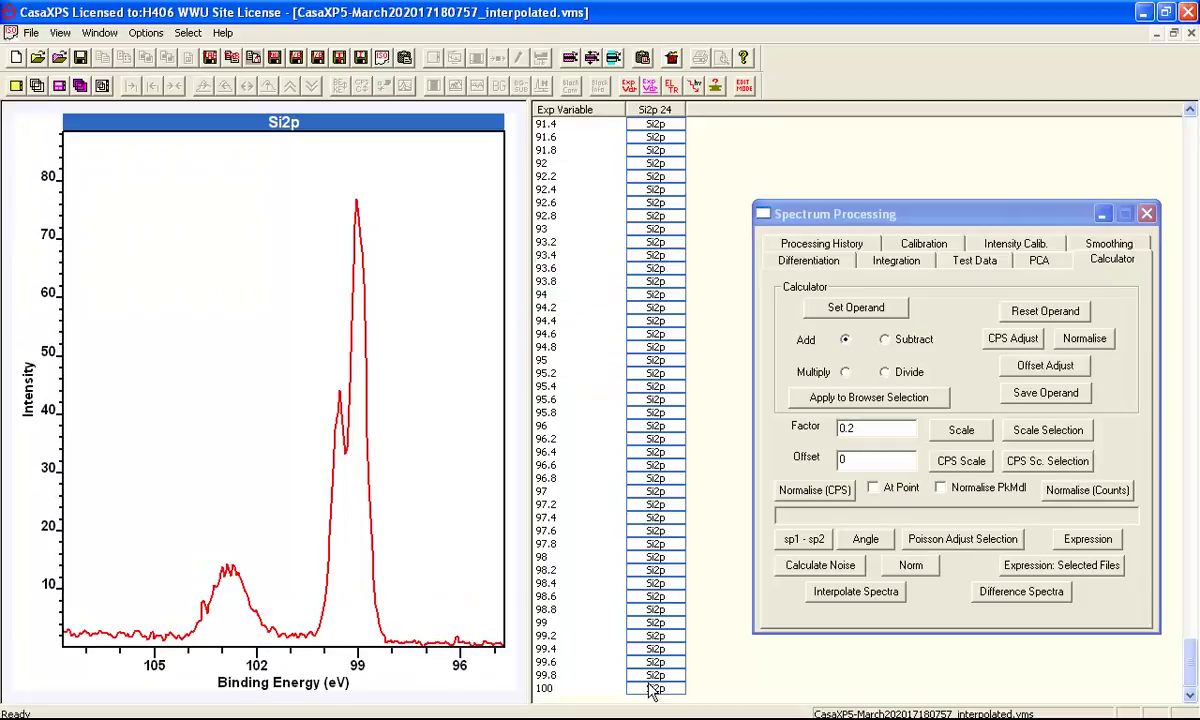
{"action": "key", "text": "Up"}
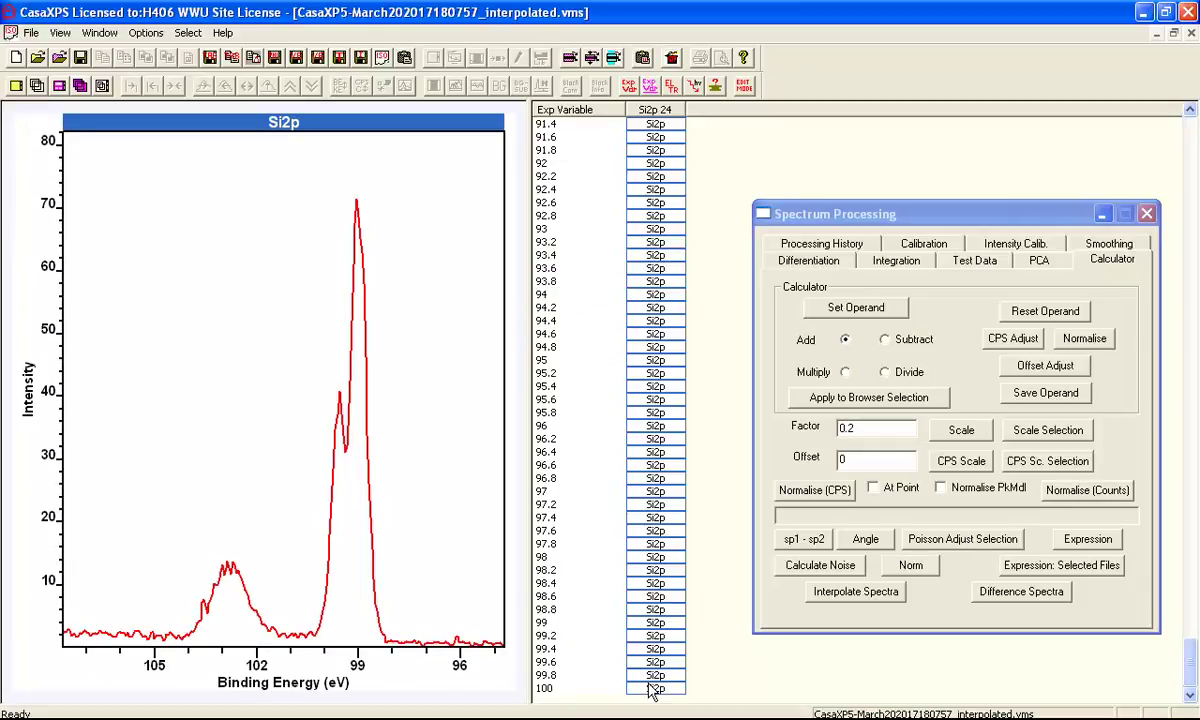
{"action": "key", "text": "Up"}
{"action": "key", "text": "Up"}
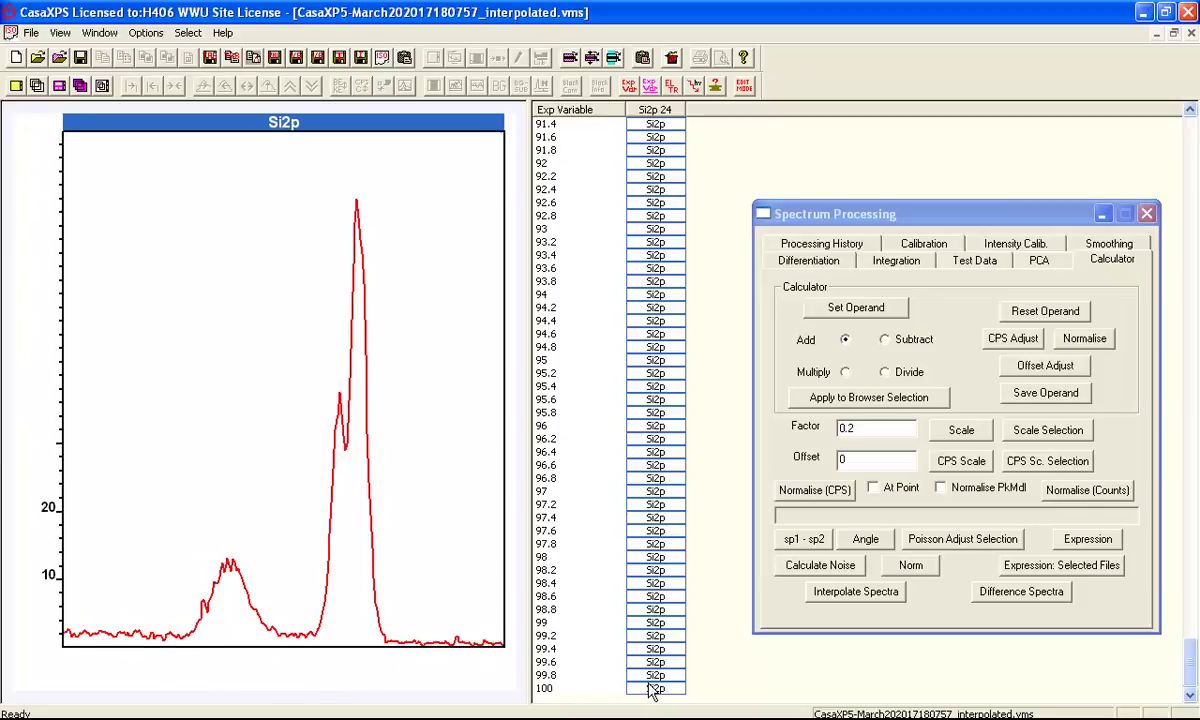
{"action": "key", "text": "Up"}
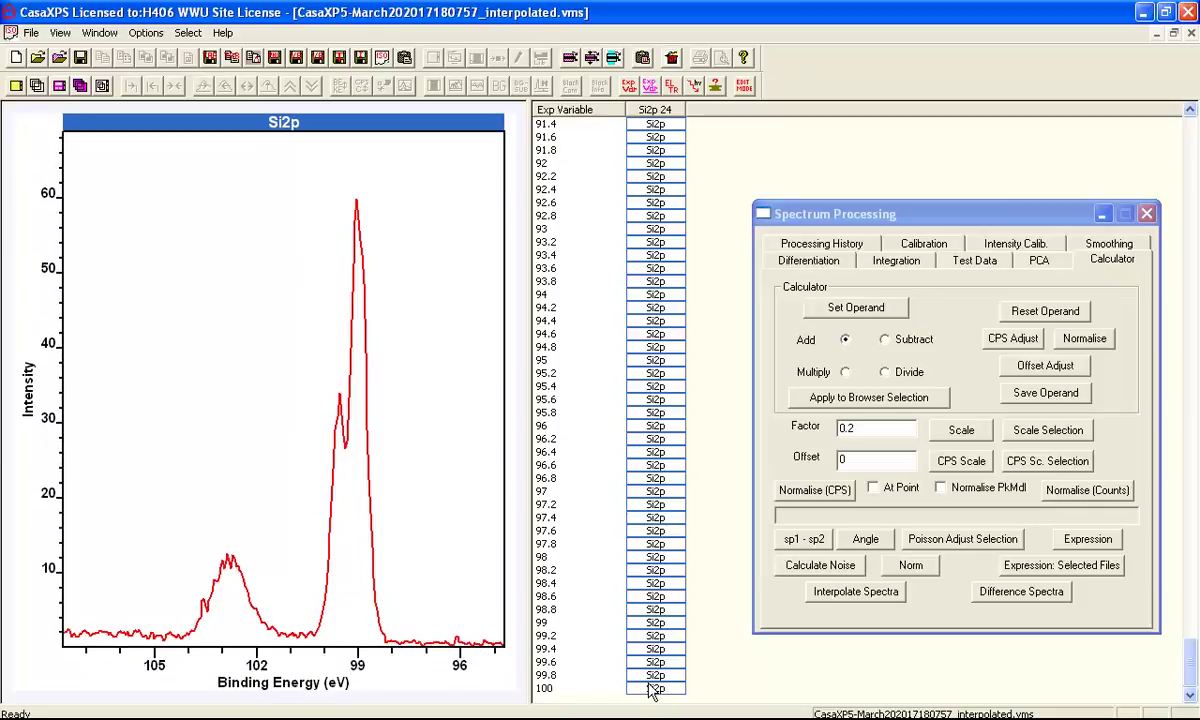
{"action": "key", "text": "Up"}
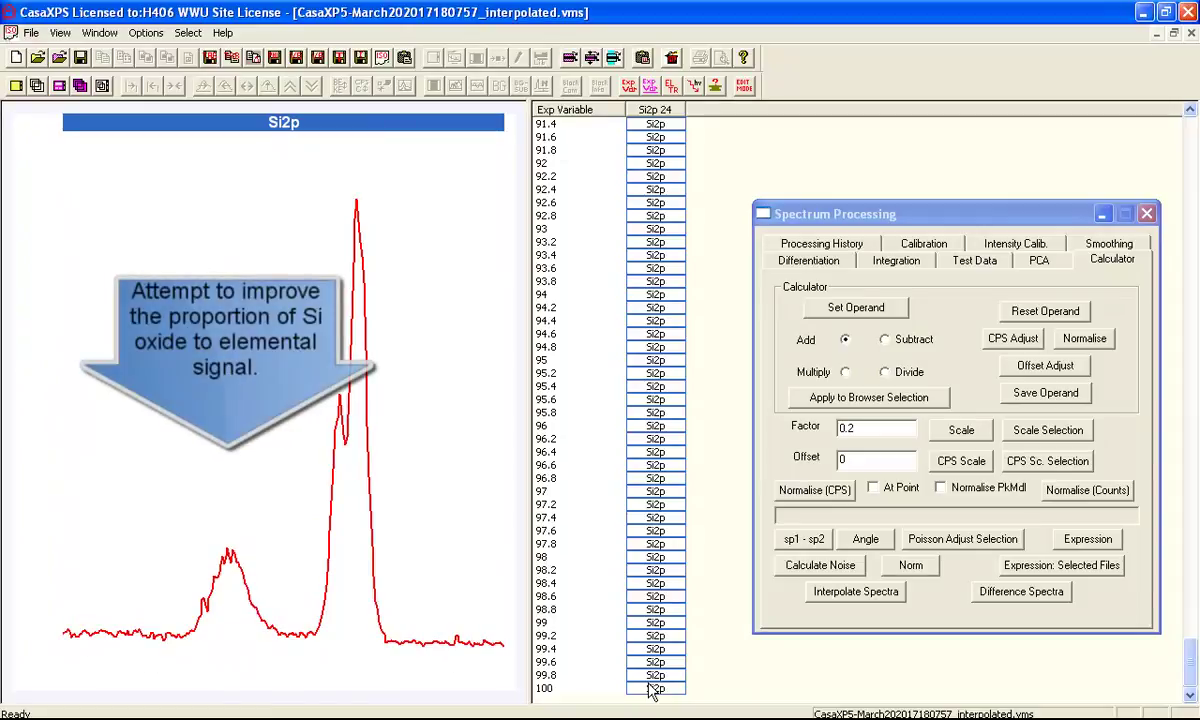
{"action": "key", "text": "Up"}
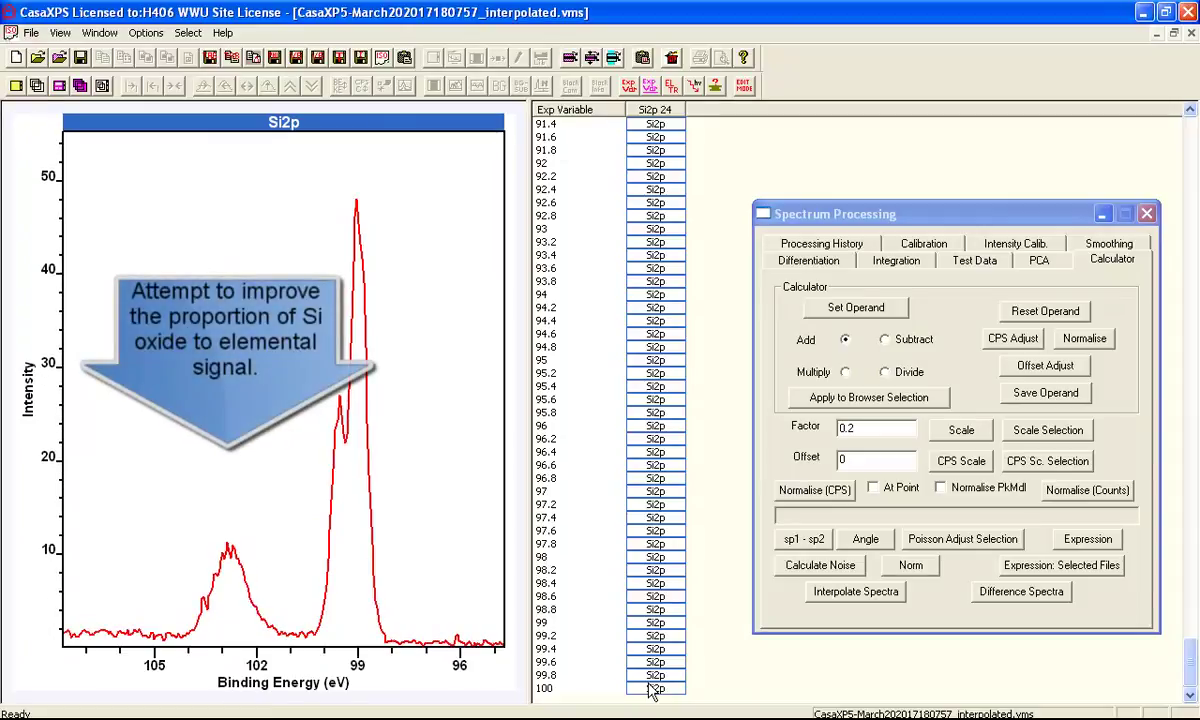
{"action": "key", "text": "Up"}
{"action": "key", "text": "Up"}
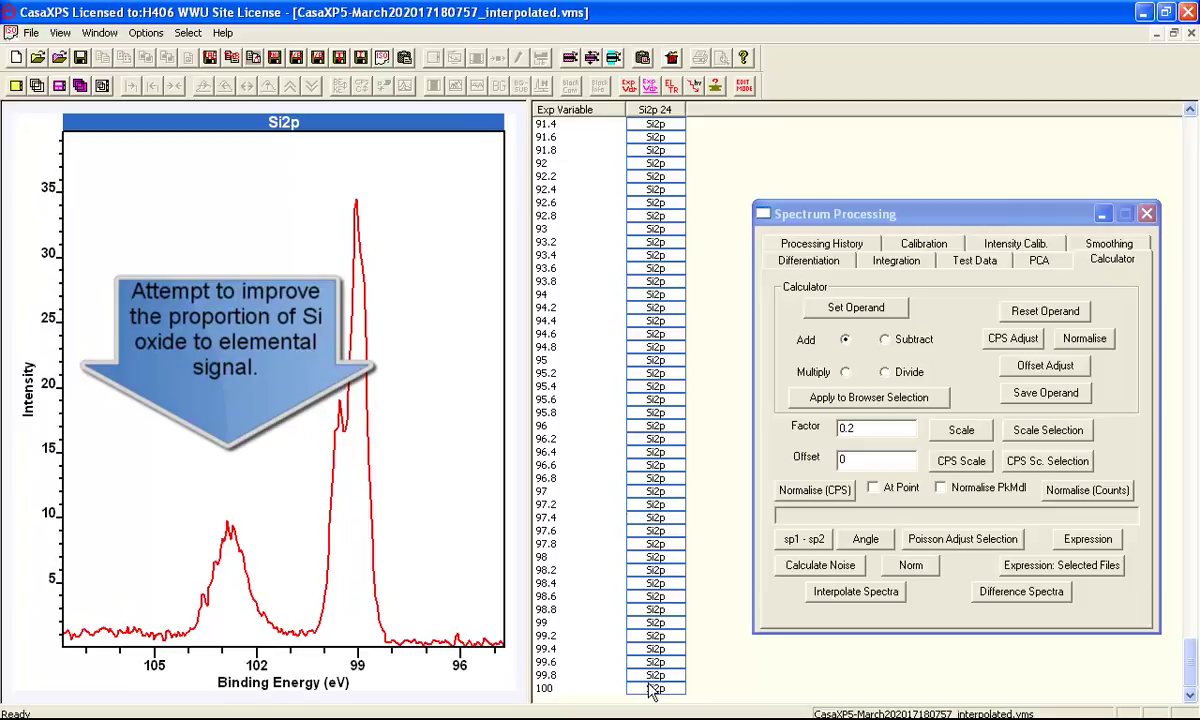
{"action": "key", "text": "Up"}
{"action": "key", "text": "Up"}
{"action": "key", "text": "Up"}
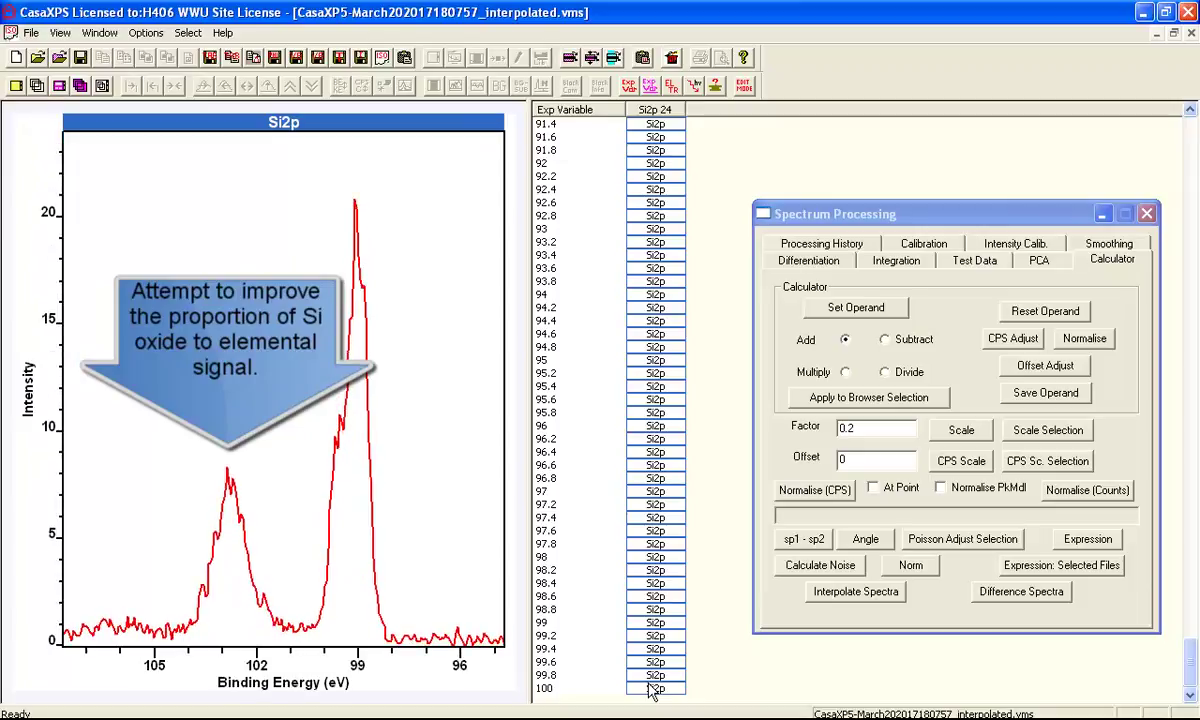
{"action": "key", "text": "Up"}
{"action": "key", "text": "Up"}
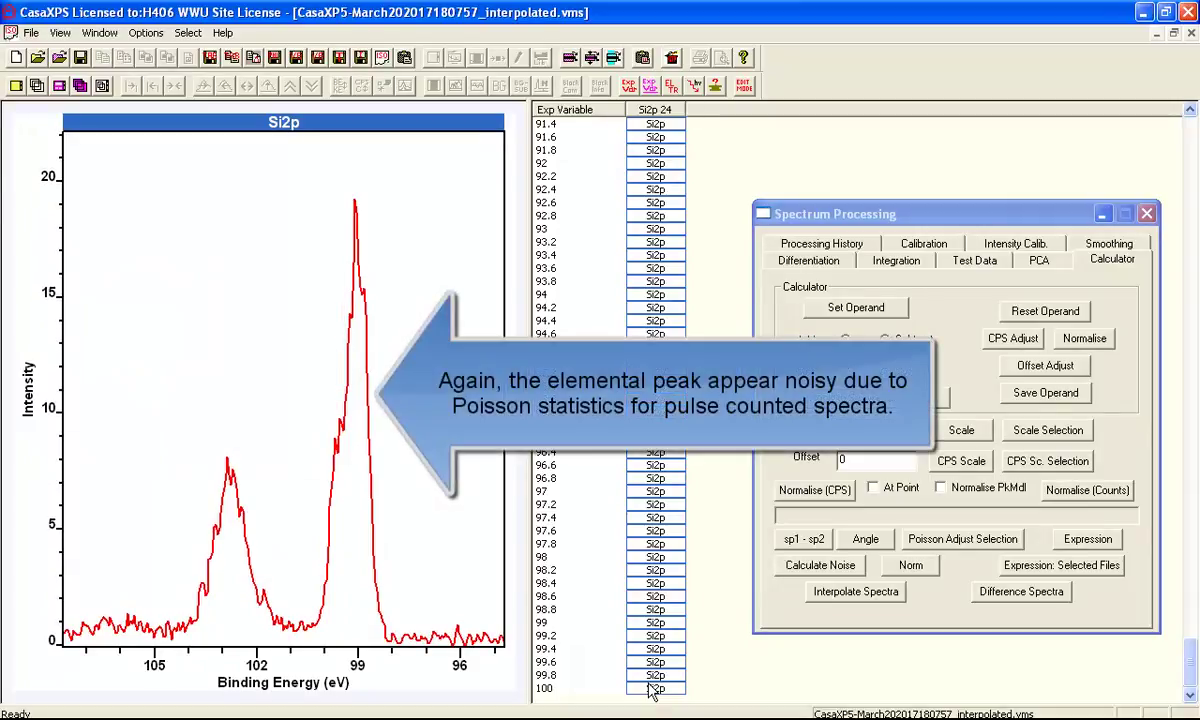
{"action": "key", "text": "Up"}
{"action": "key", "text": "Up"}
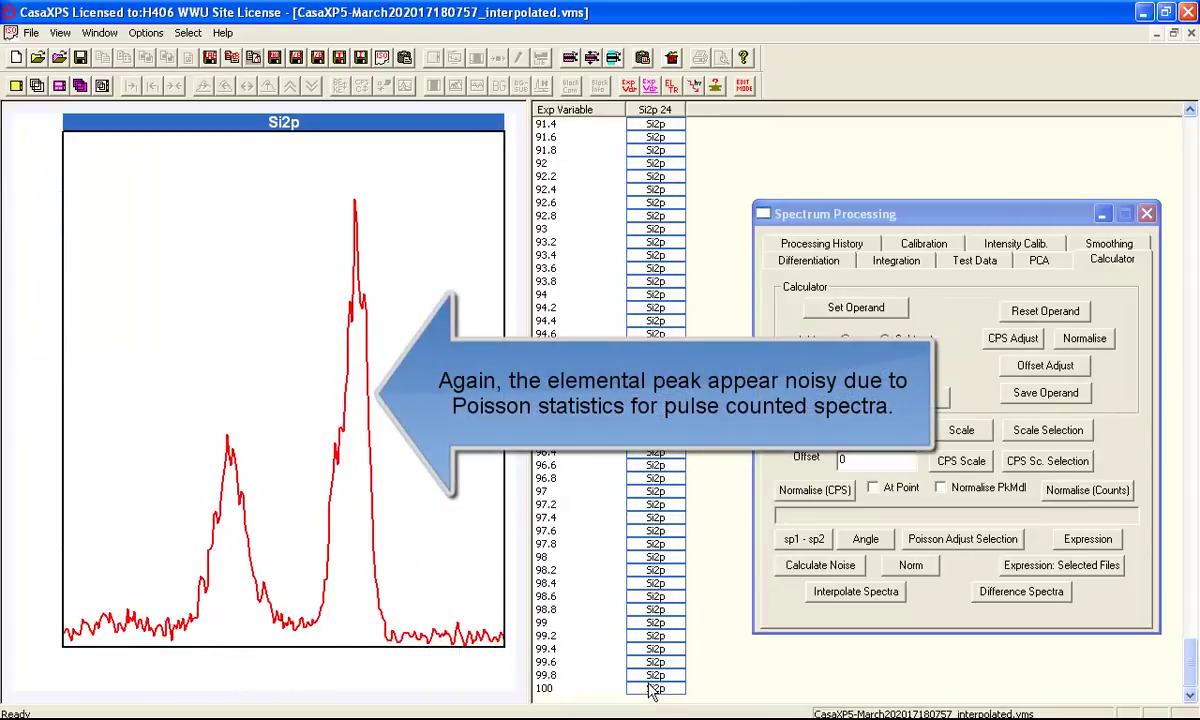
{"action": "key", "text": "Up"}
{"action": "key", "text": "Up"}
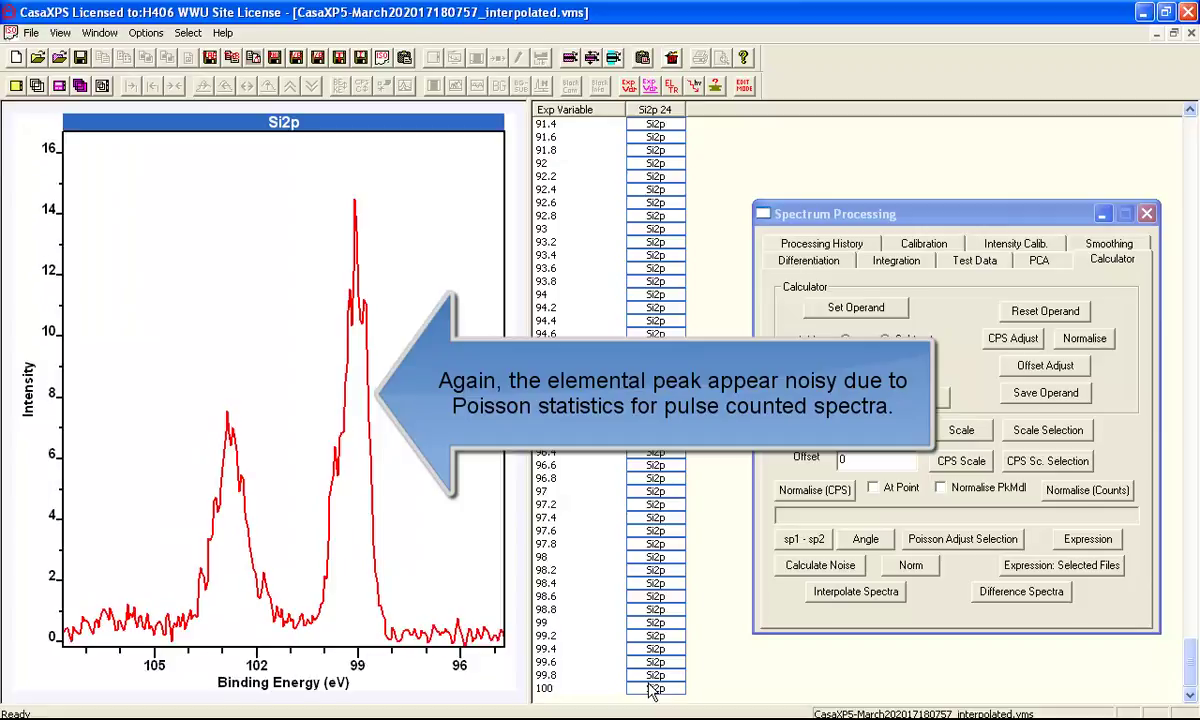
{"action": "key", "text": "Up"}
{"action": "key", "text": "Up"}
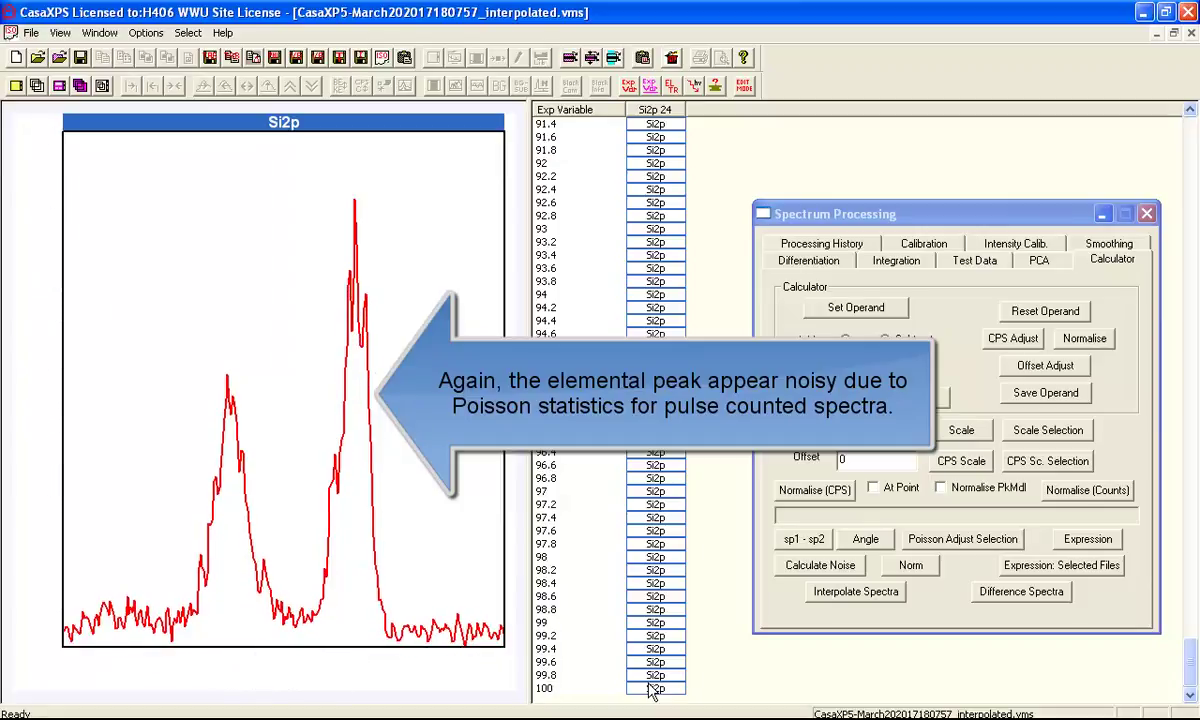
{"action": "key", "text": "Page_Down"}
{"action": "key", "text": "Page_Down"}
{"action": "key", "text": "Page_Down"}
{"action": "key", "text": "Page_Down"}
{"action": "key", "text": "Page_Down"}
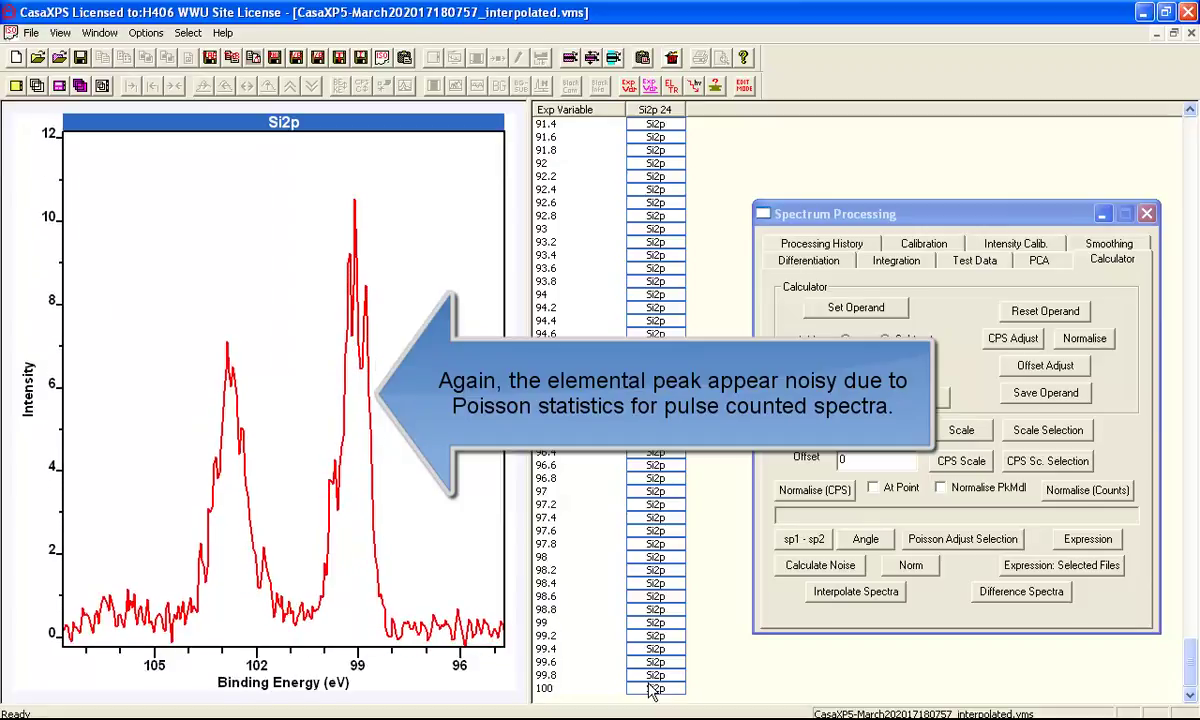
{"action": "key", "text": "Up"}
{"action": "key", "text": "Up"}
{"action": "key", "text": "Up"}
{"action": "key", "text": "Up"}
{"action": "key", "text": "Up"}
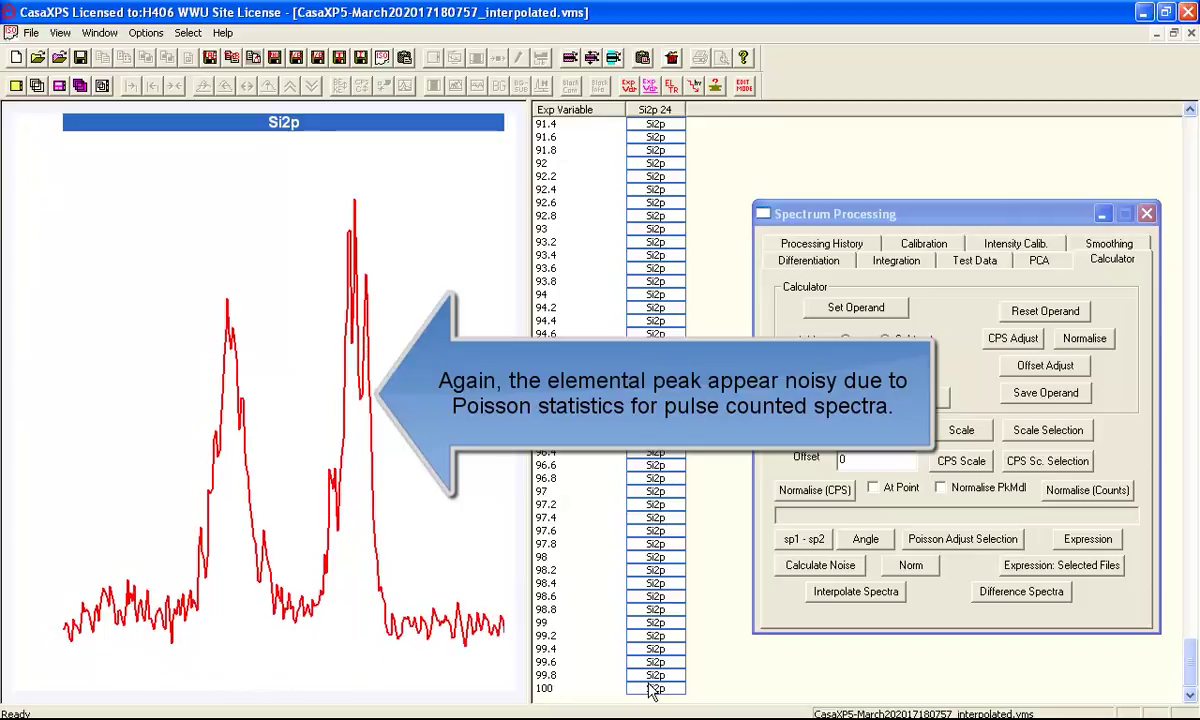
{"action": "key", "text": "Page_Down"}
{"action": "key", "text": "Page_Down"}
{"action": "key", "text": "Page_Down"}
{"action": "key", "text": "Page_Down"}
{"action": "key", "text": "Page_Down"}
{"action": "key", "text": "Page_Down"}
{"action": "key", "text": "Page_Down"}
{"action": "key", "text": "Page_Down"}
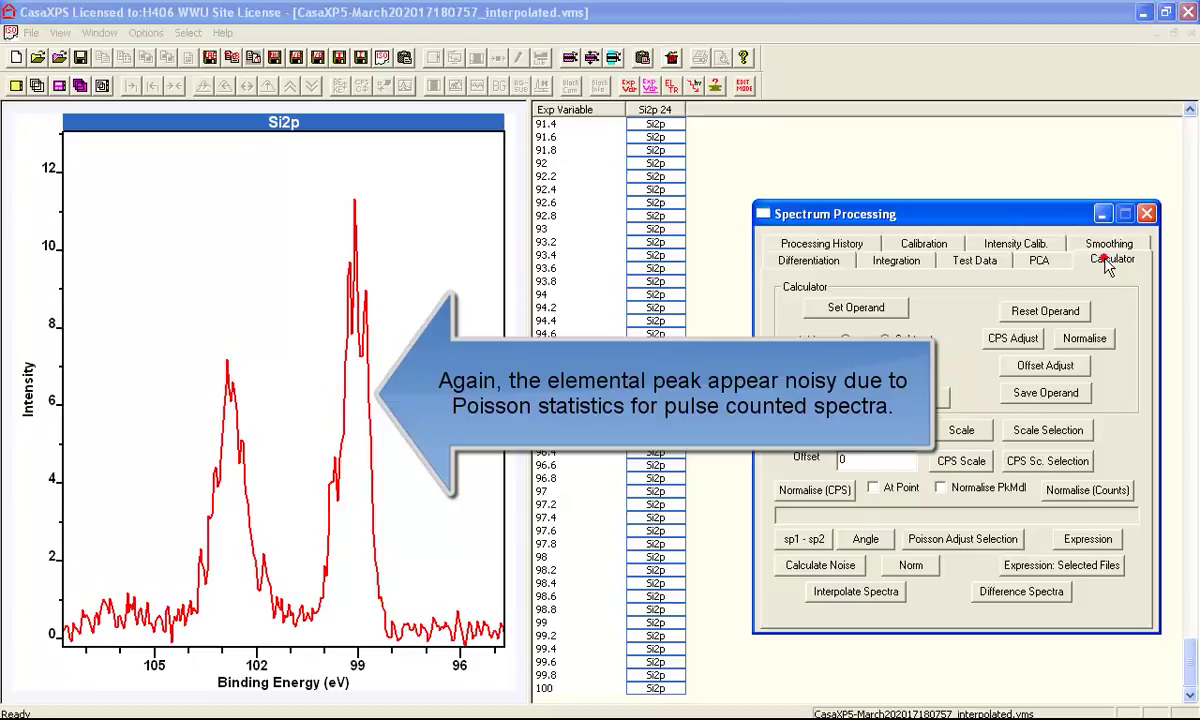
- Save a processed-data-only copy of the displayed oxide-enhanced difference spectrum
{"action": "left_click", "coordinate": [1058, 261]}
{"action": "left_click", "coordinate": [834, 455]}
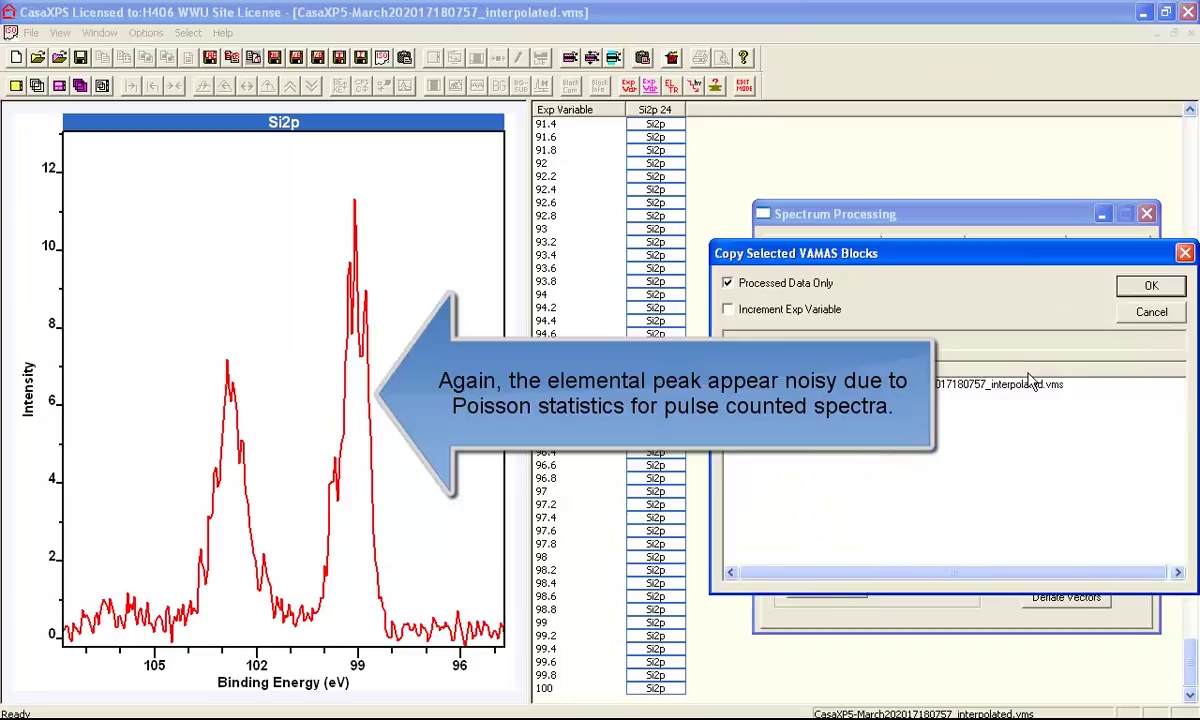
{"action": "left_click", "coordinate": [1150, 286]}
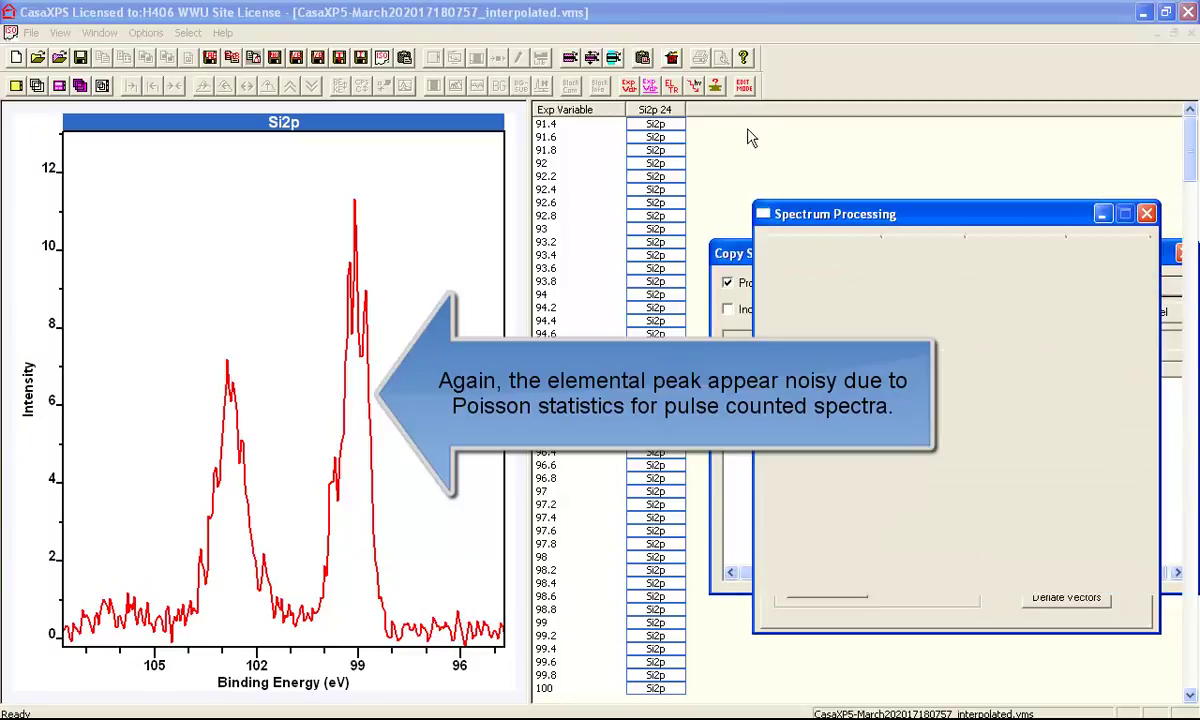
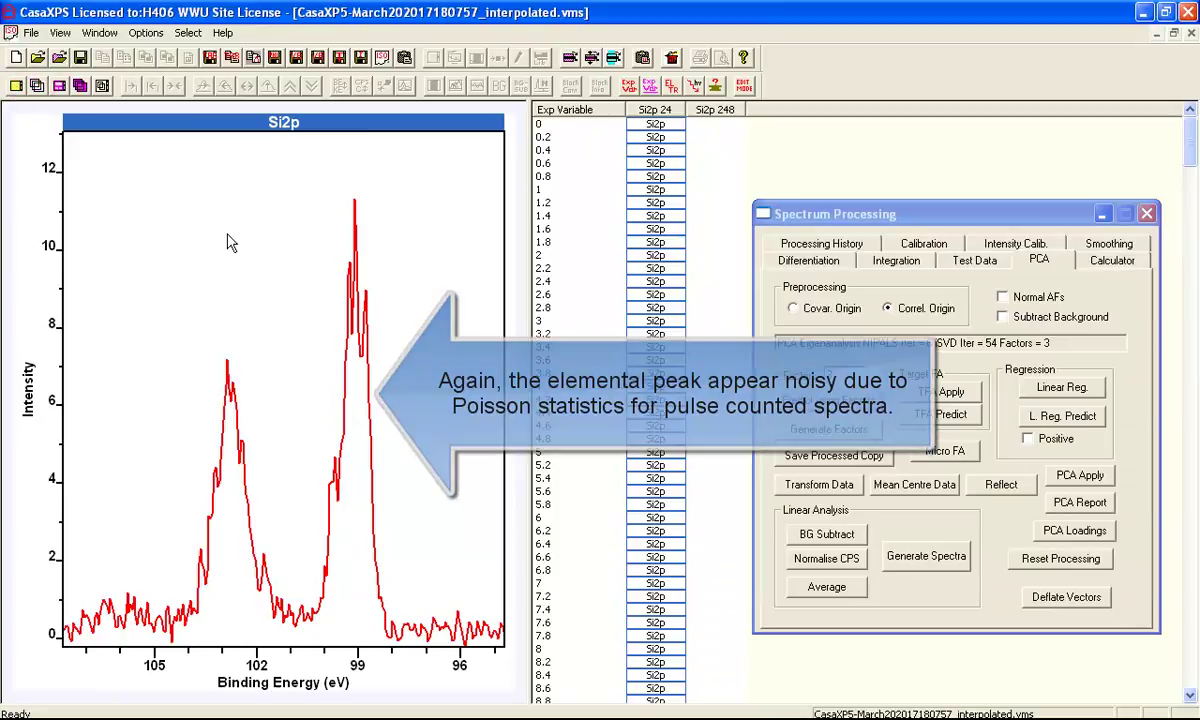
- Switch to the CasaXP5 file and save a processed copy of the new oxide-enhanced Si2p form into it
{"action": "left_click", "coordinate": [106, 34]}
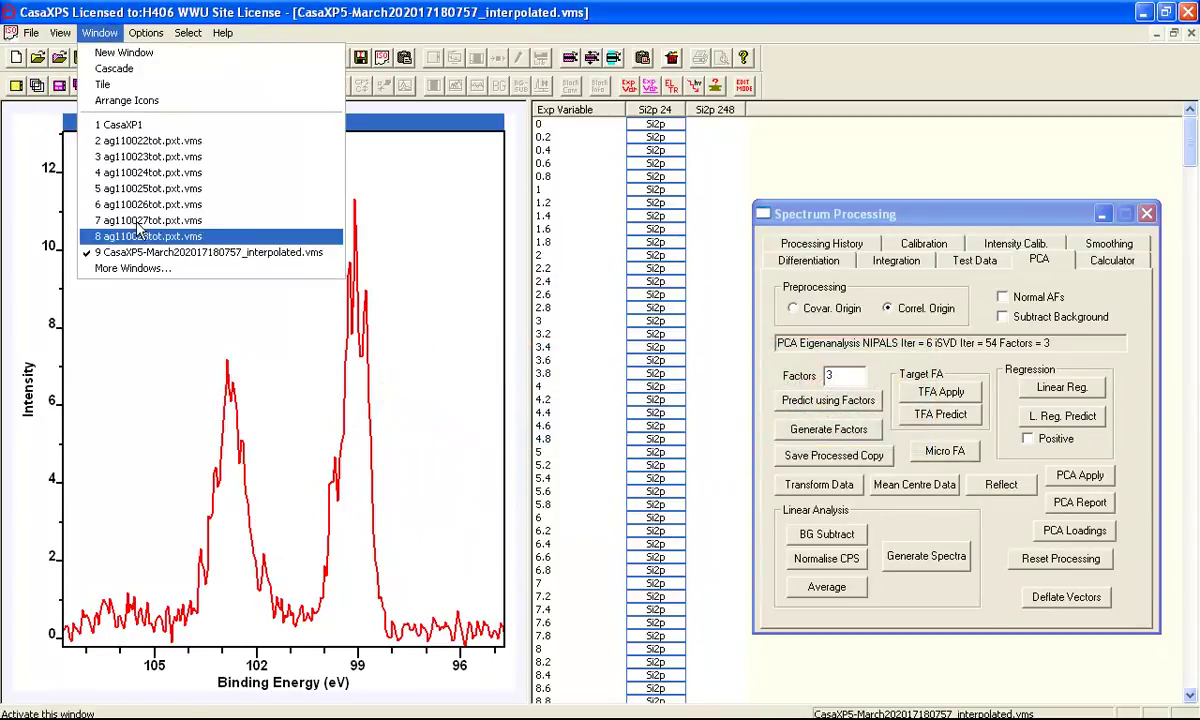
{"action": "left_click", "coordinate": [134, 267]}
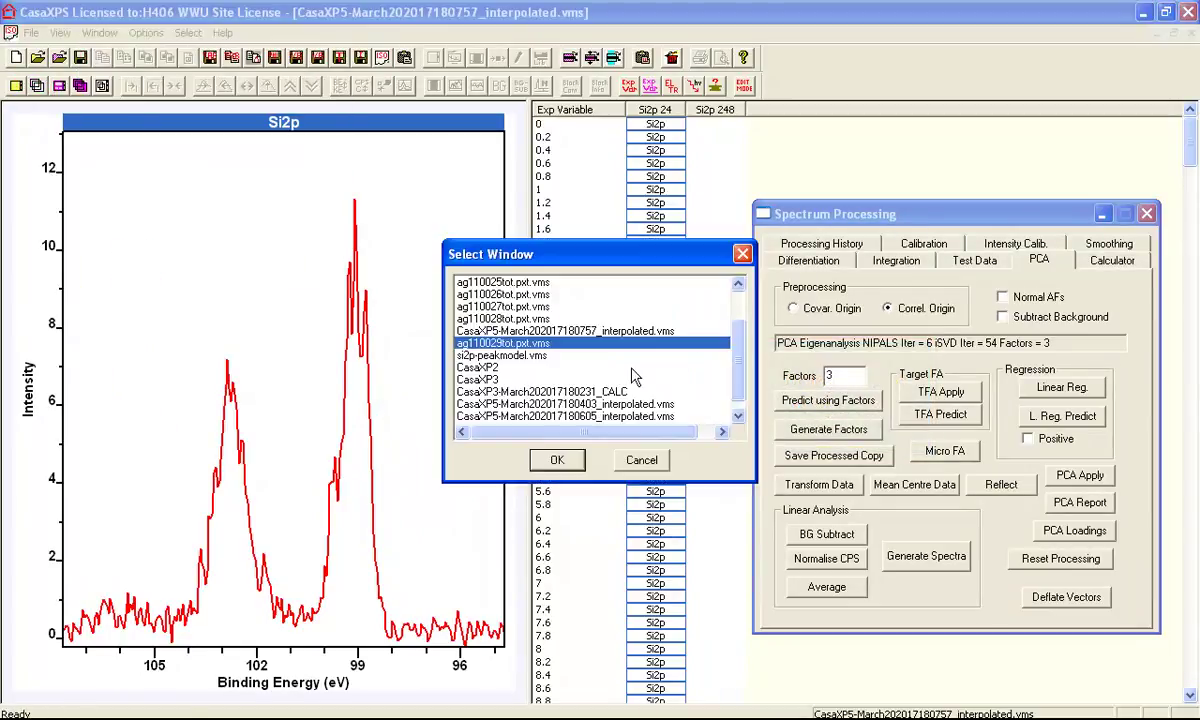
{"action": "left_click", "coordinate": [737, 416]}
{"action": "left_click", "coordinate": [486, 417]}
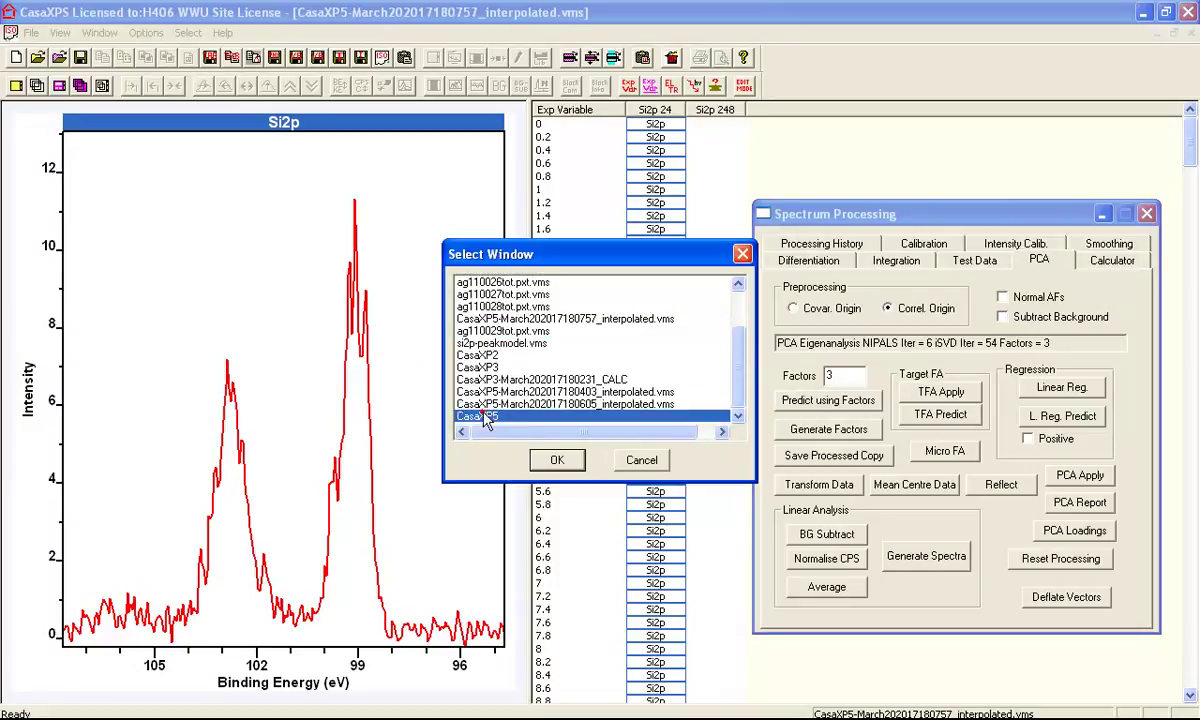
{"action": "left_click", "coordinate": [557, 459]}
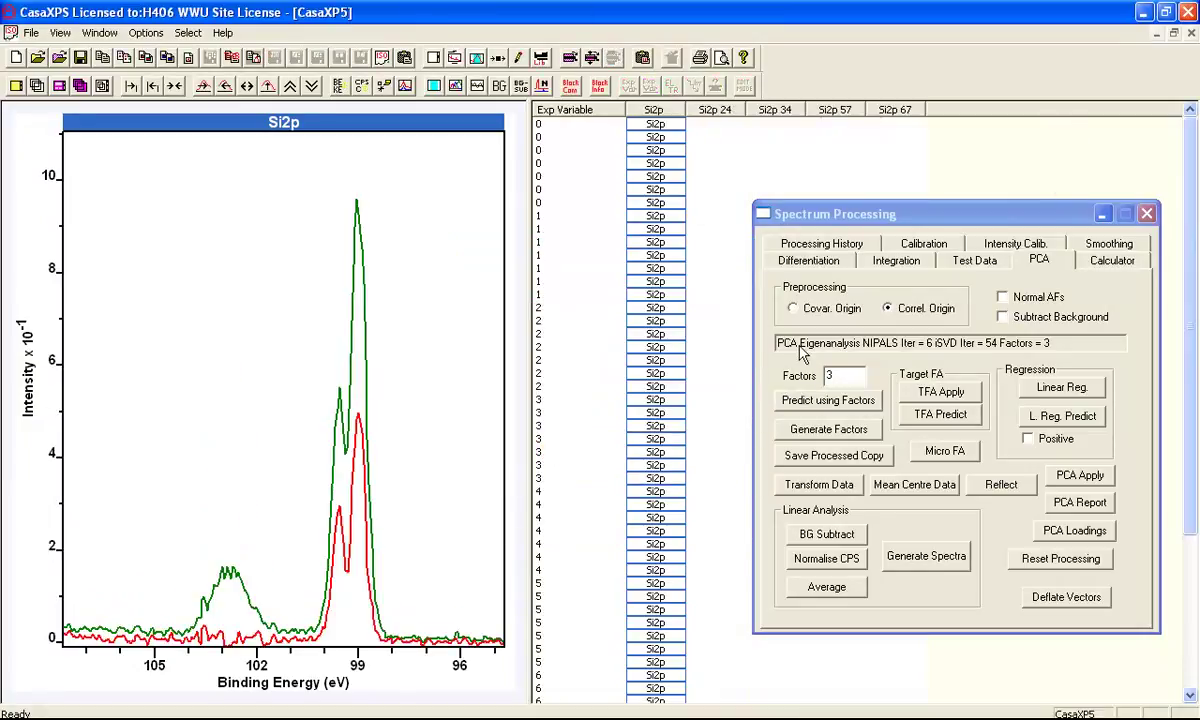
{"action": "left_click", "coordinate": [805, 458]}
{"action": "left_click", "coordinate": [1147, 288]}
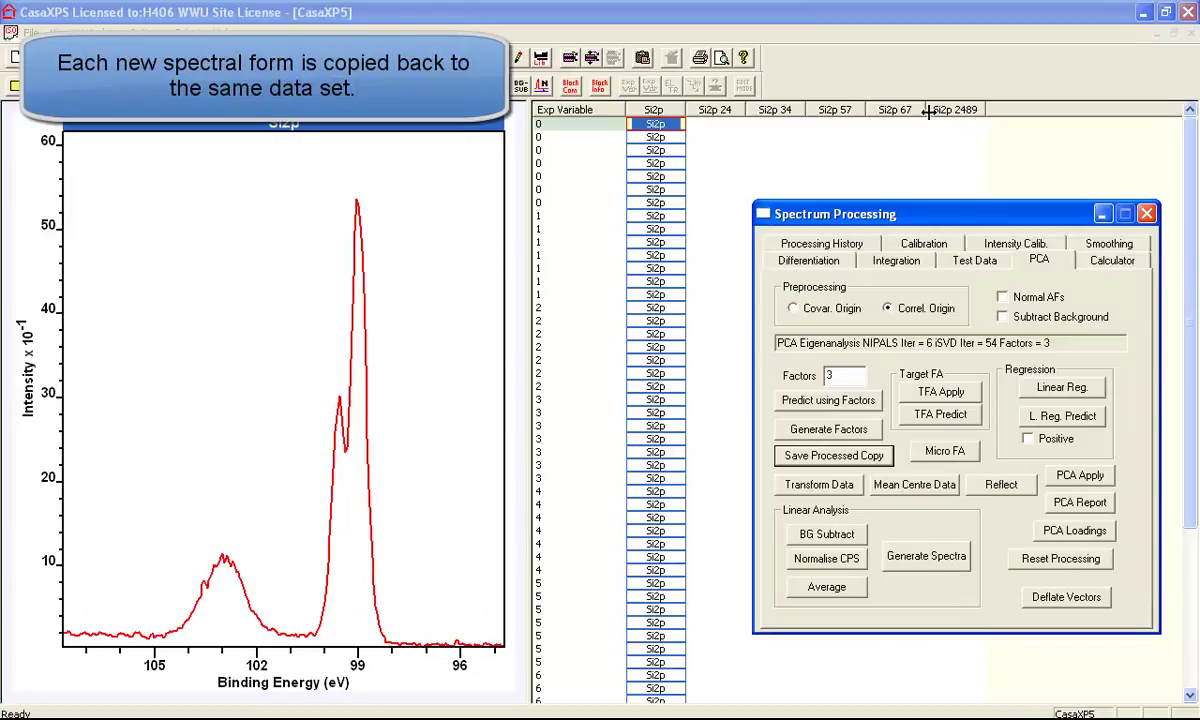
- Overlay the saved elemental form and the two saved oxide Si2p forms together in one display tile of CasaXP5
{"action": "left_click", "coordinate": [714, 106]}
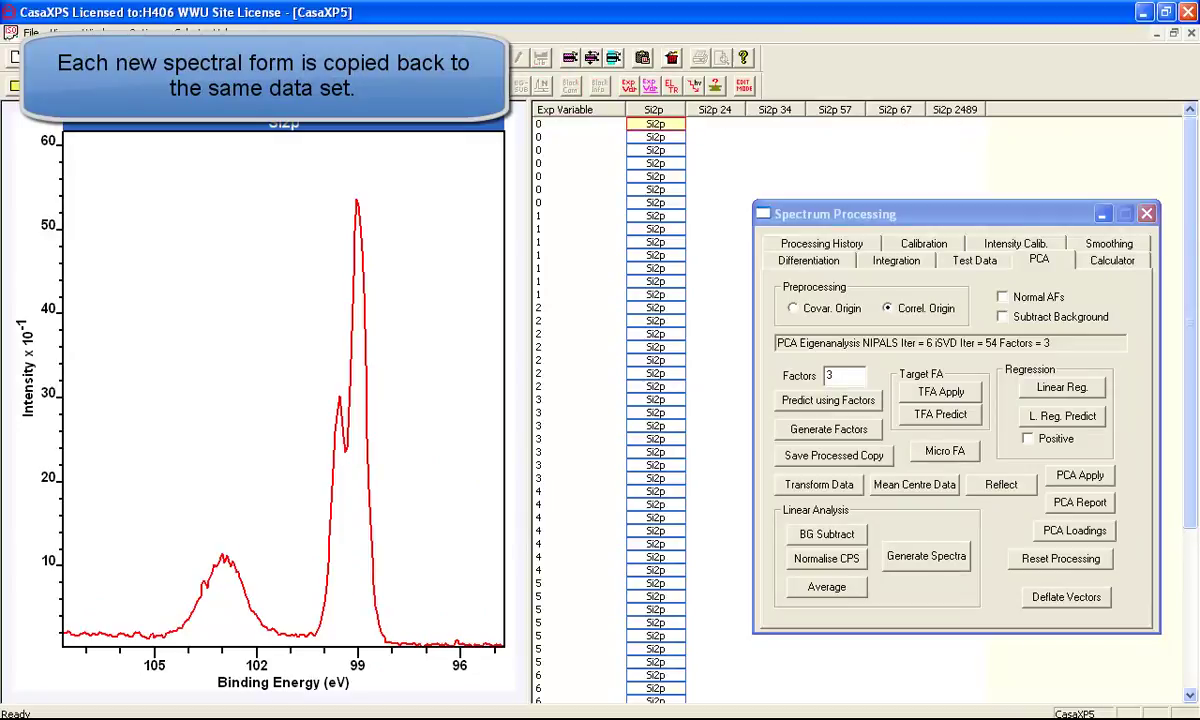
{"action": "left_click", "coordinate": [37, 86]}
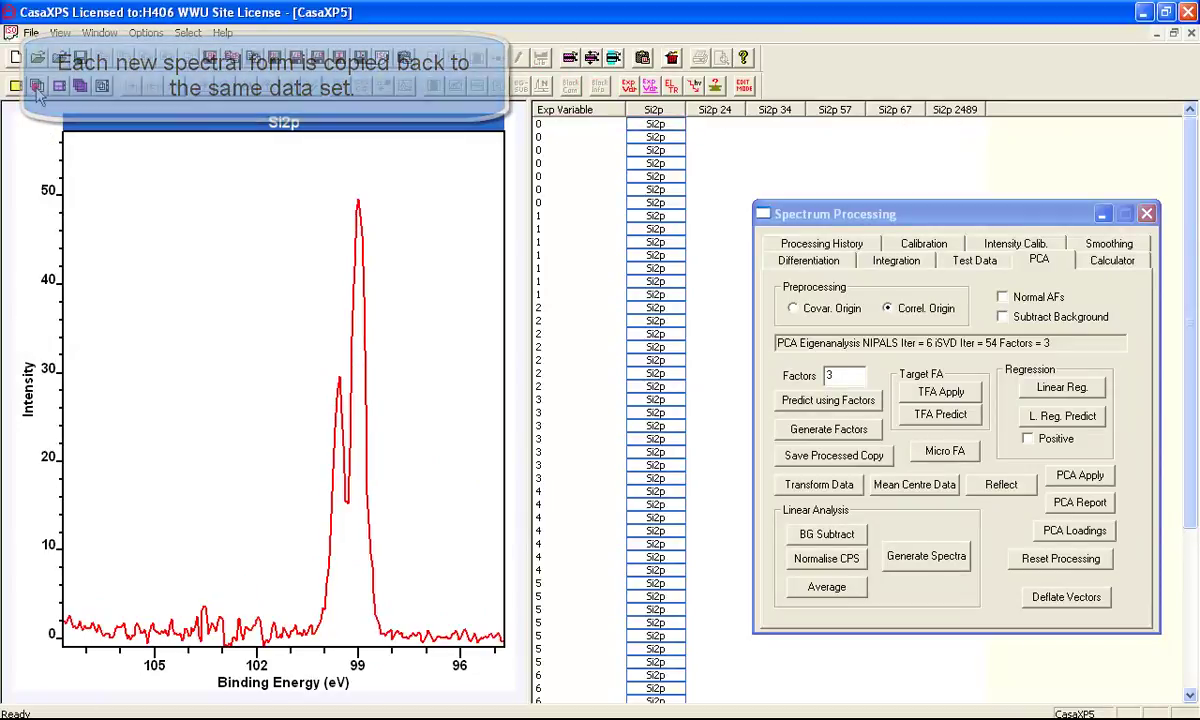
{"action": "left_click", "coordinate": [793, 115]}
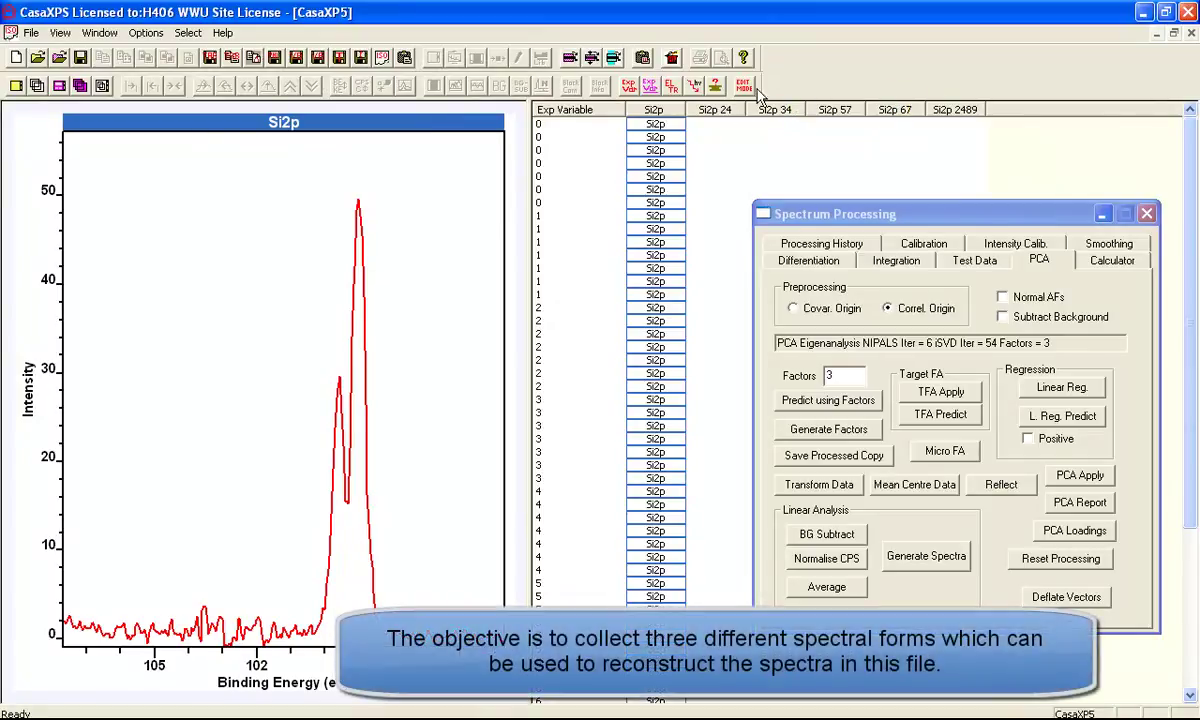
{"action": "left_click", "coordinate": [109, 180]}
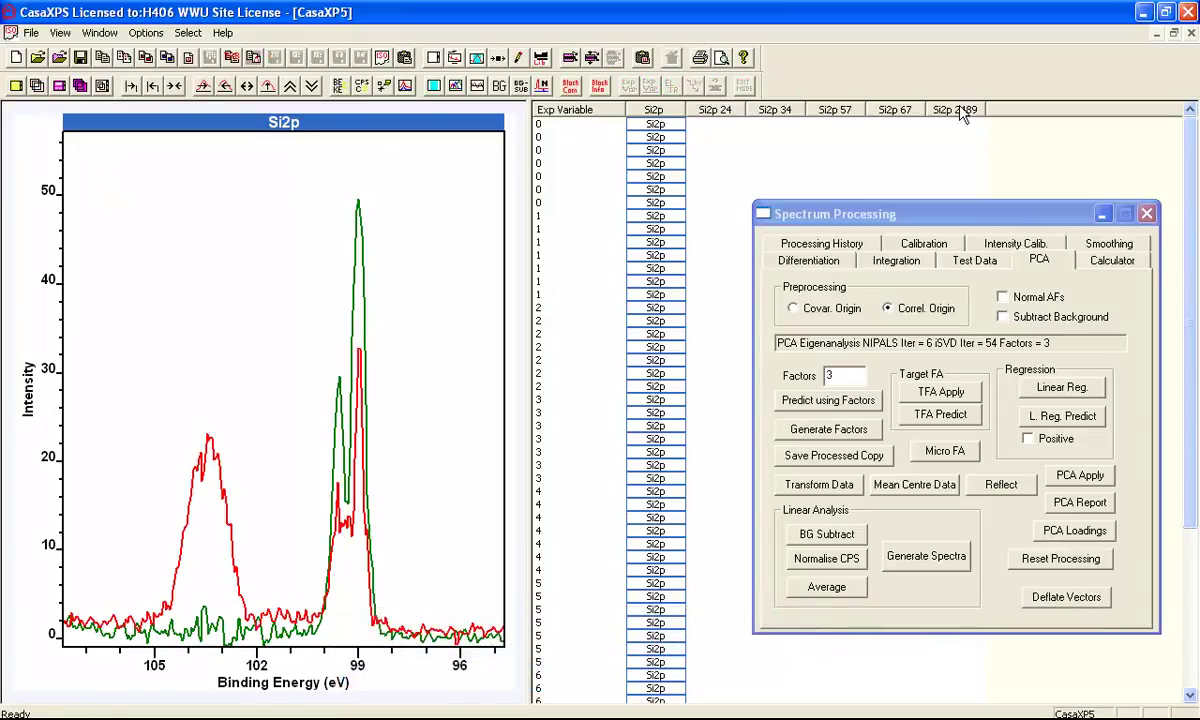
{"action": "left_click", "coordinate": [366, 170]}
{"action": "left_click", "coordinate": [36, 87]}
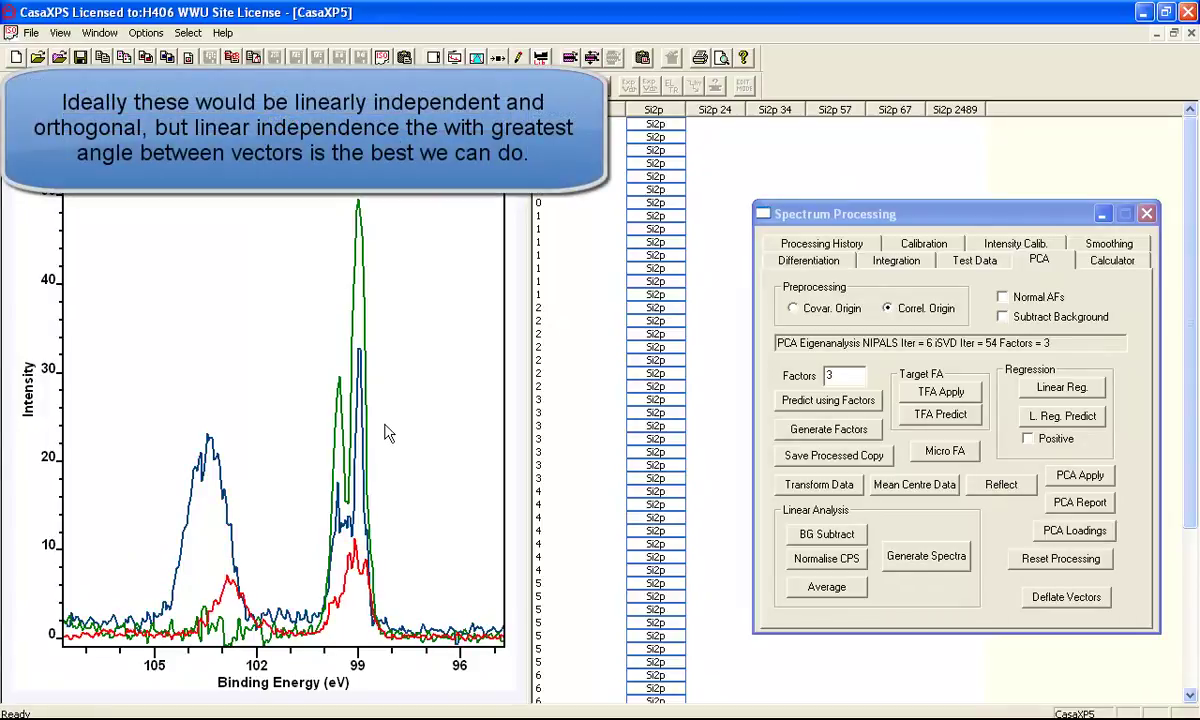
- Generate the least-squares decomposition of all Si2p spectra from the three overlaid forms and overlay the first row's results
{"action": "left_click", "coordinate": [652, 110]}
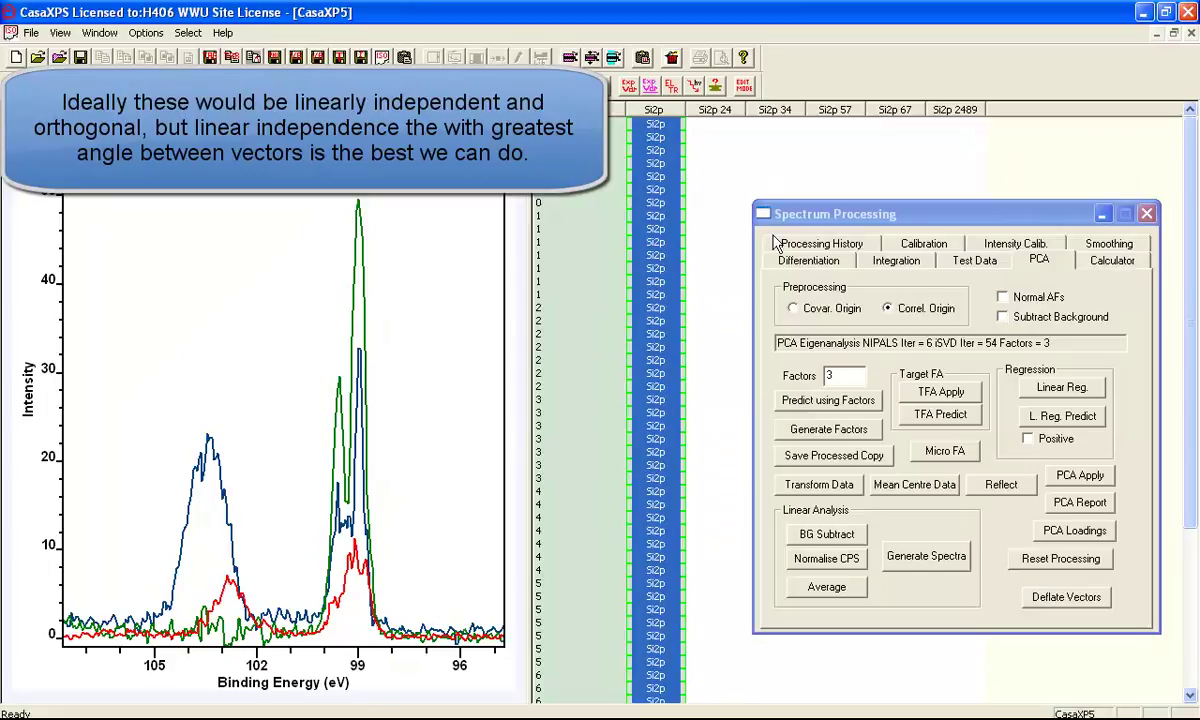
{"action": "left_click", "coordinate": [926, 556]}
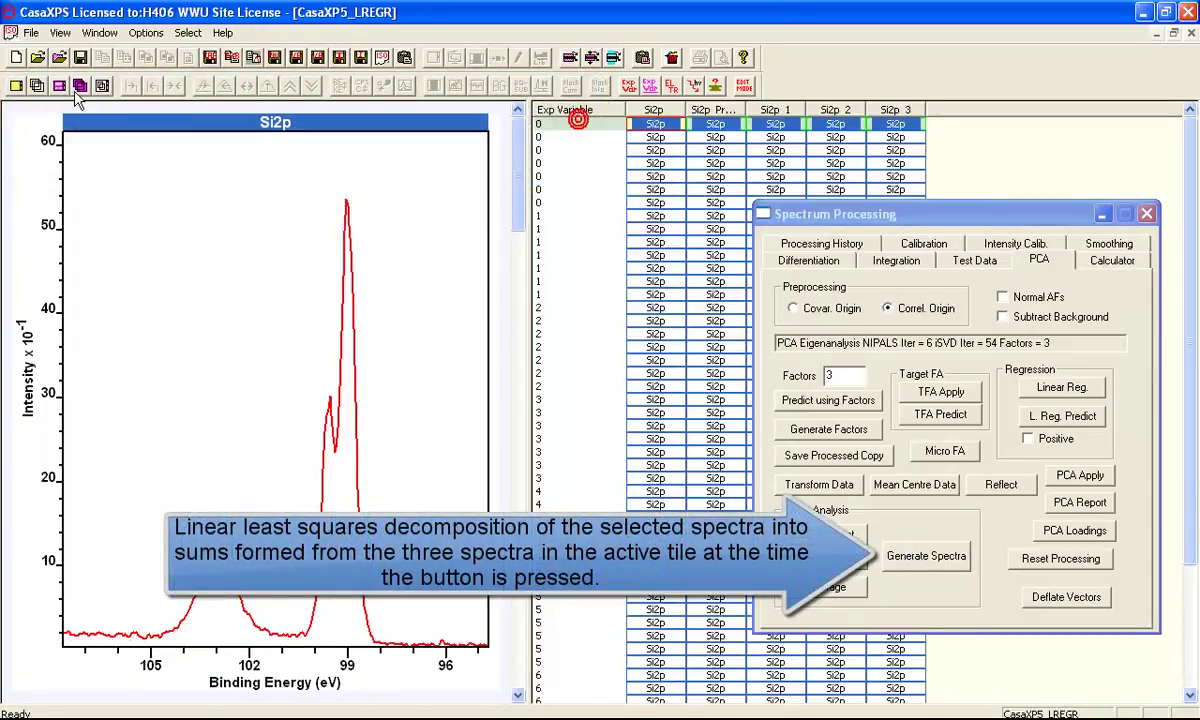
{"action": "left_click", "coordinate": [104, 88]}
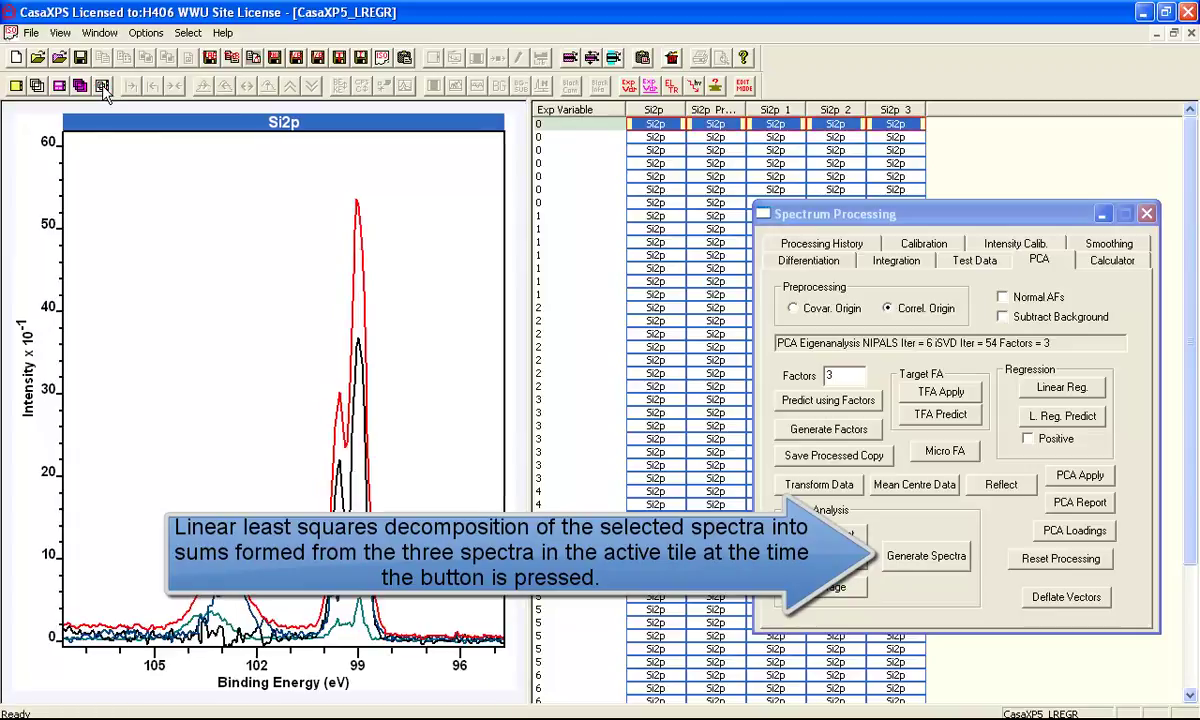
- Step down through the rows of the decomposition to examine how the three components sum to each PCA-enhanced spectrum
{"action": "key", "text": "Down"}
{"action": "key", "text": "Down"}
{"action": "key", "text": "Down"}
{"action": "key", "text": "Down"}
{"action": "key", "text": "Down"}
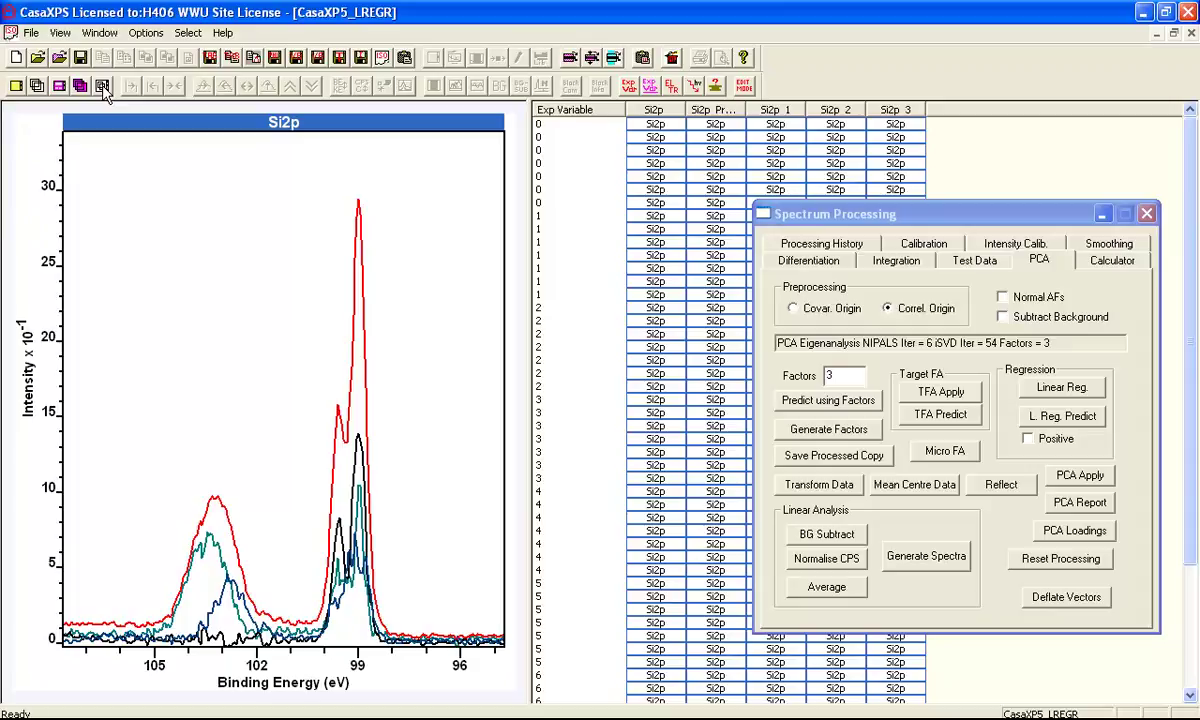
{"action": "left_click", "coordinate": [102, 86]}
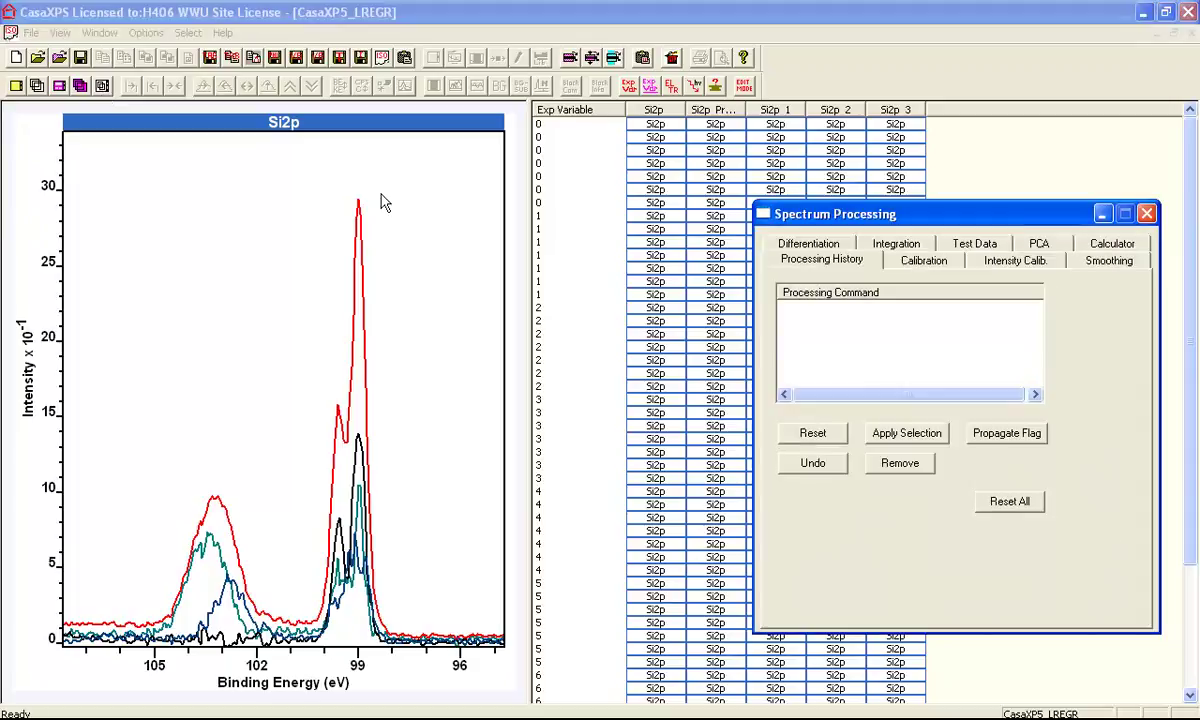
- Return to the CasaXP5 file and make the tile overlaying the three spectral forms active
{"action": "left_click", "coordinate": [100, 33]}
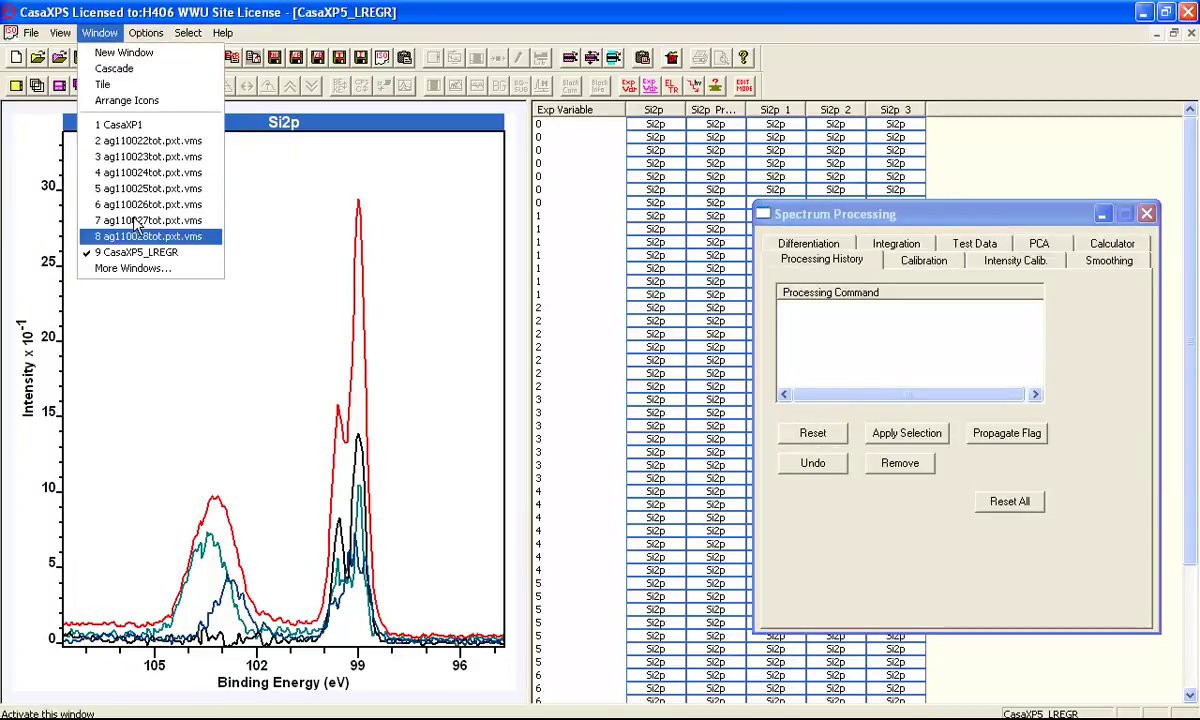
{"action": "left_click", "coordinate": [143, 267]}
{"action": "left_click_drag", "start_coordinate": [737, 364], "coordinate": [738, 447]}
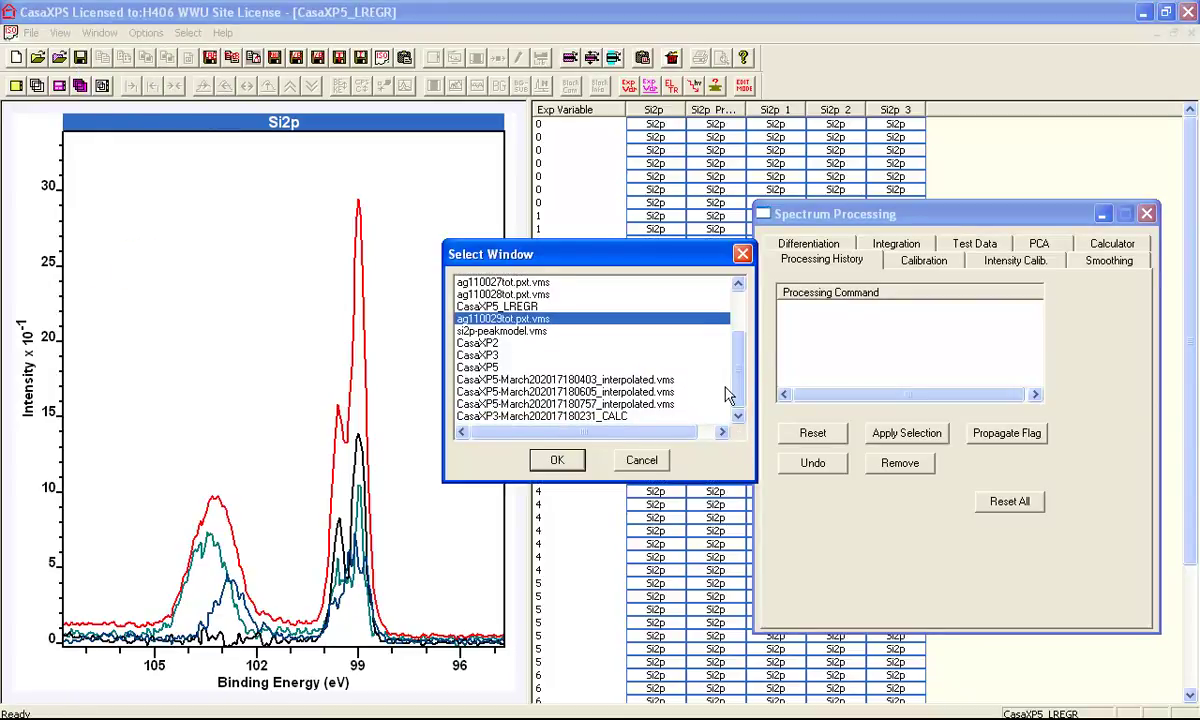
{"action": "left_click_drag", "start_coordinate": [505, 483], "coordinate": [505, 627]}
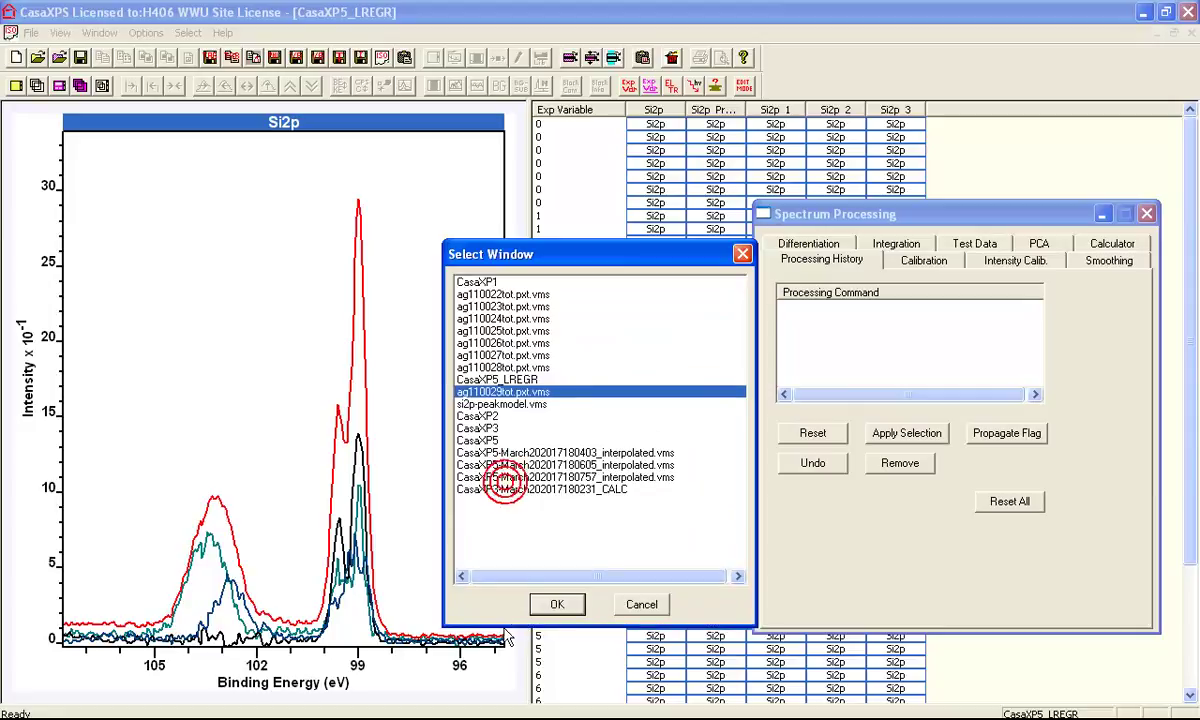
{"action": "left_click", "coordinate": [478, 441]}
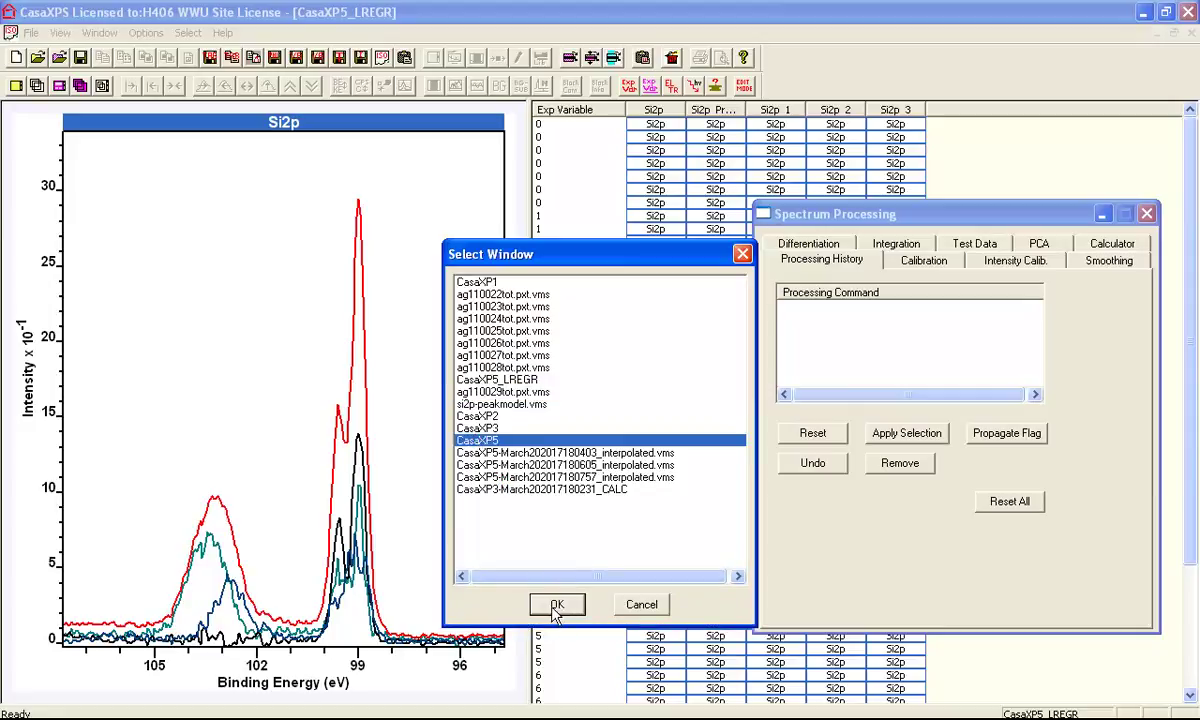
{"action": "left_click", "coordinate": [557, 604]}
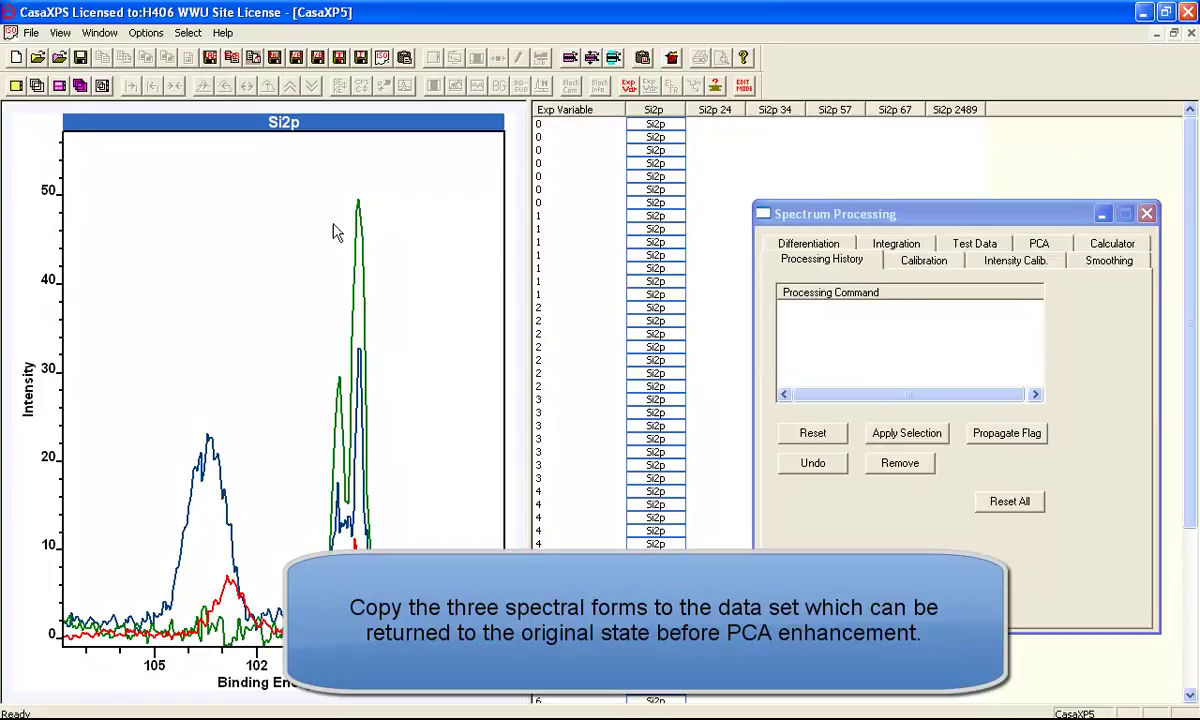
{"action": "left_click", "coordinate": [280, 245]}
{"action": "scroll", "coordinate": [1180, 452], "scroll_direction": "down", "scroll_amount": 6}
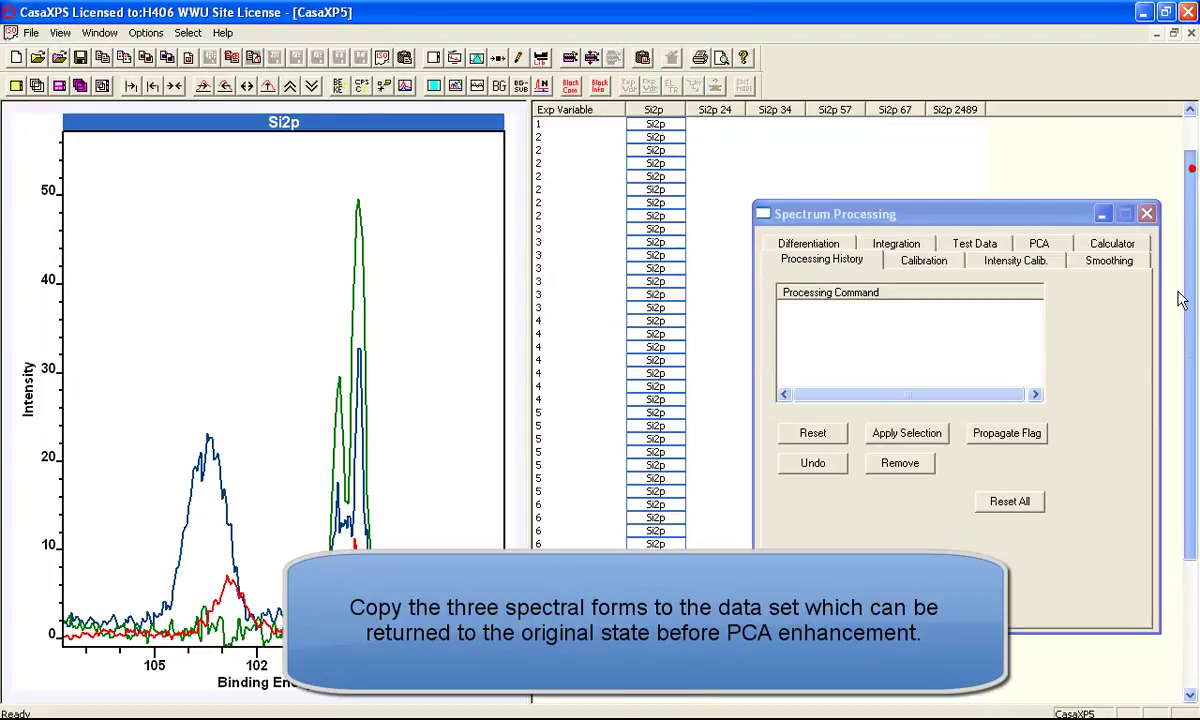
{"action": "left_click_drag", "start_coordinate": [1177, 394], "coordinate": [1146, 150]}
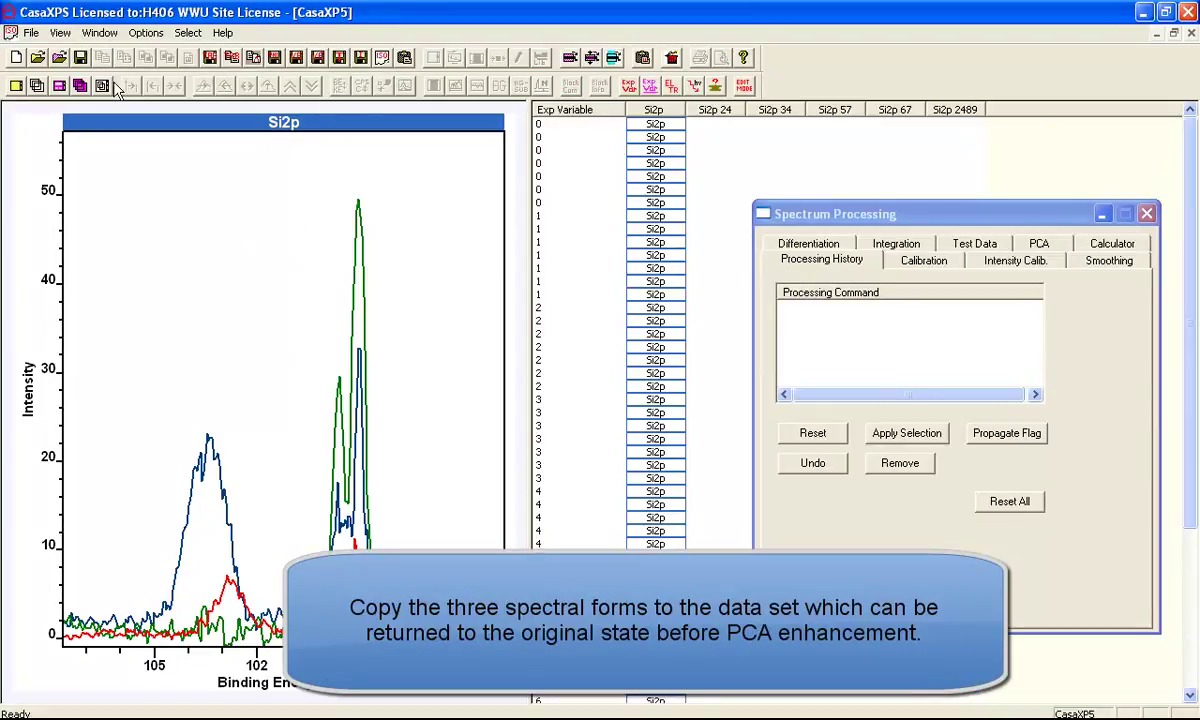
{"action": "left_click", "coordinate": [99, 33]}
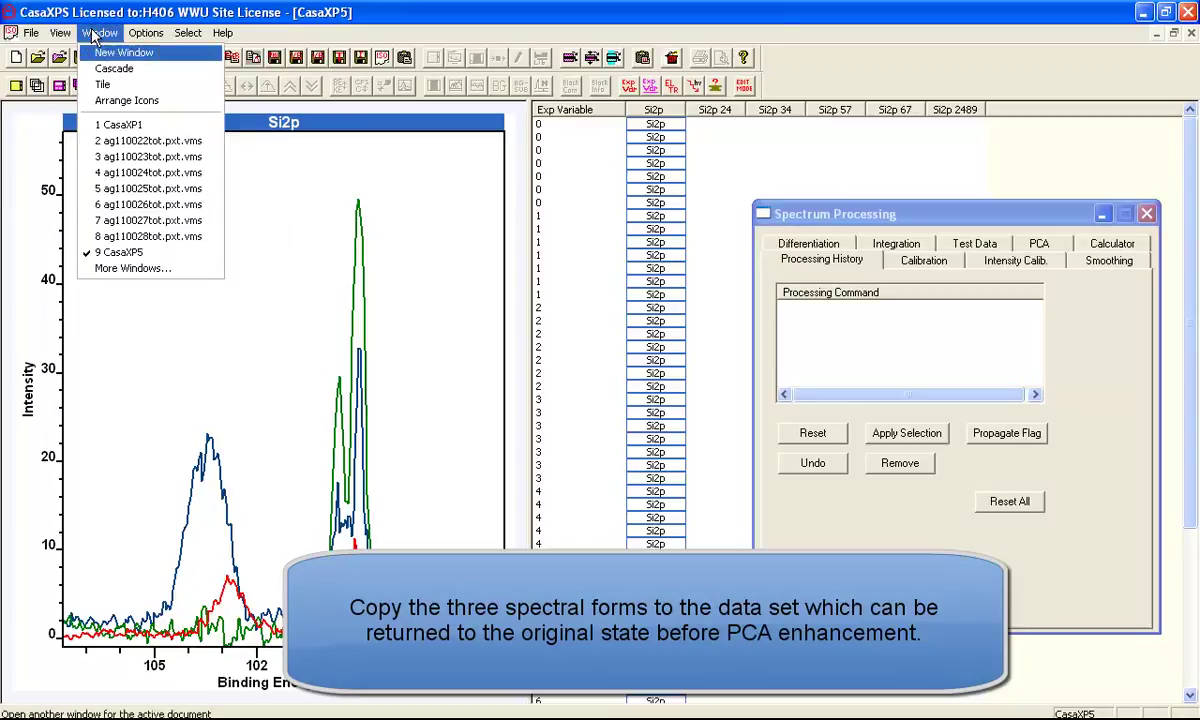
{"action": "left_click", "coordinate": [112, 262]}
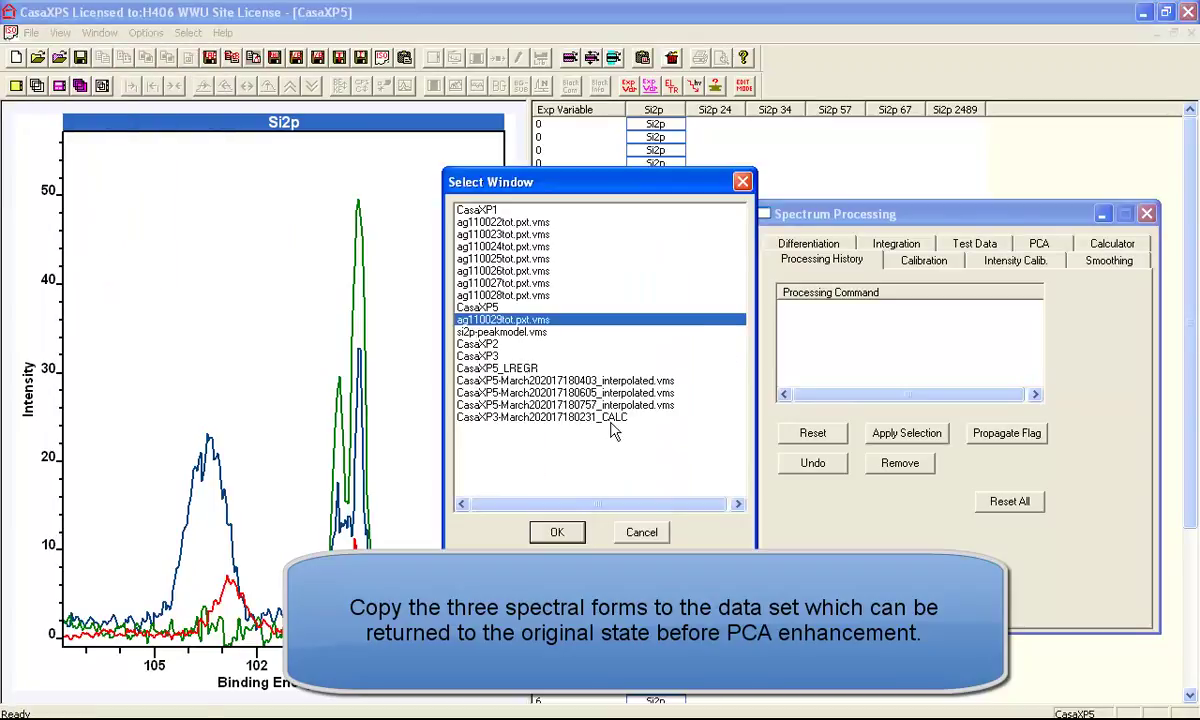
{"action": "left_click", "coordinate": [534, 419]}
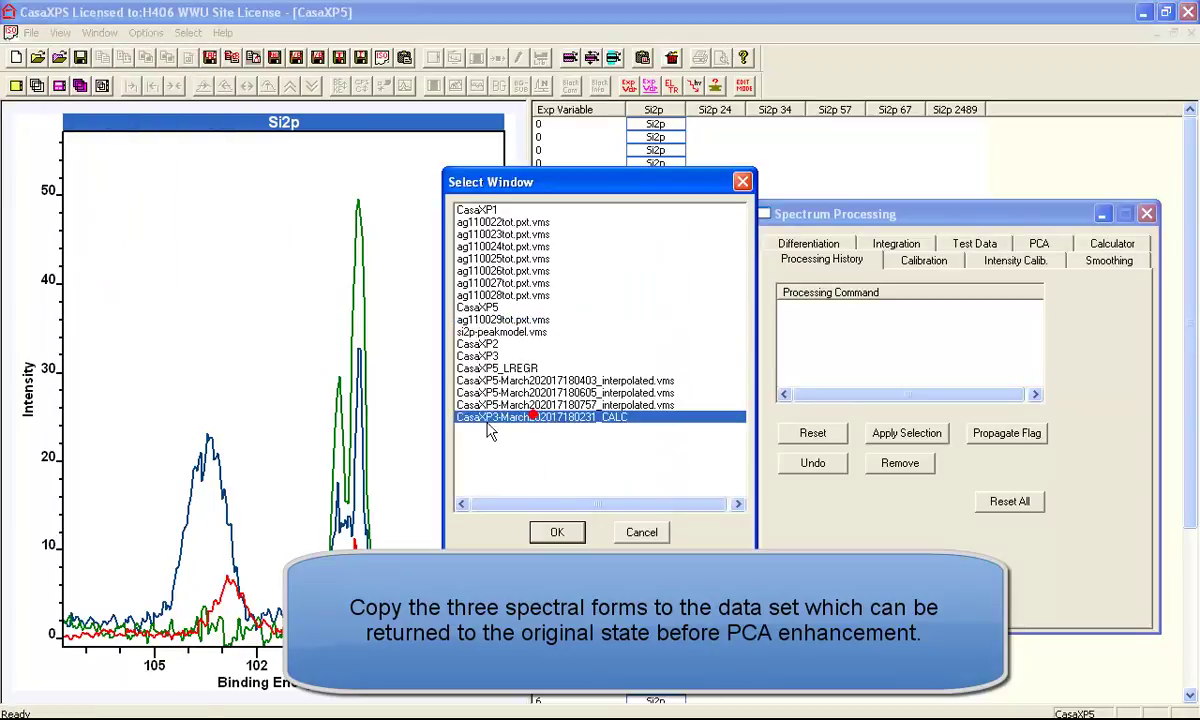
{"action": "left_click", "coordinate": [572, 533]}
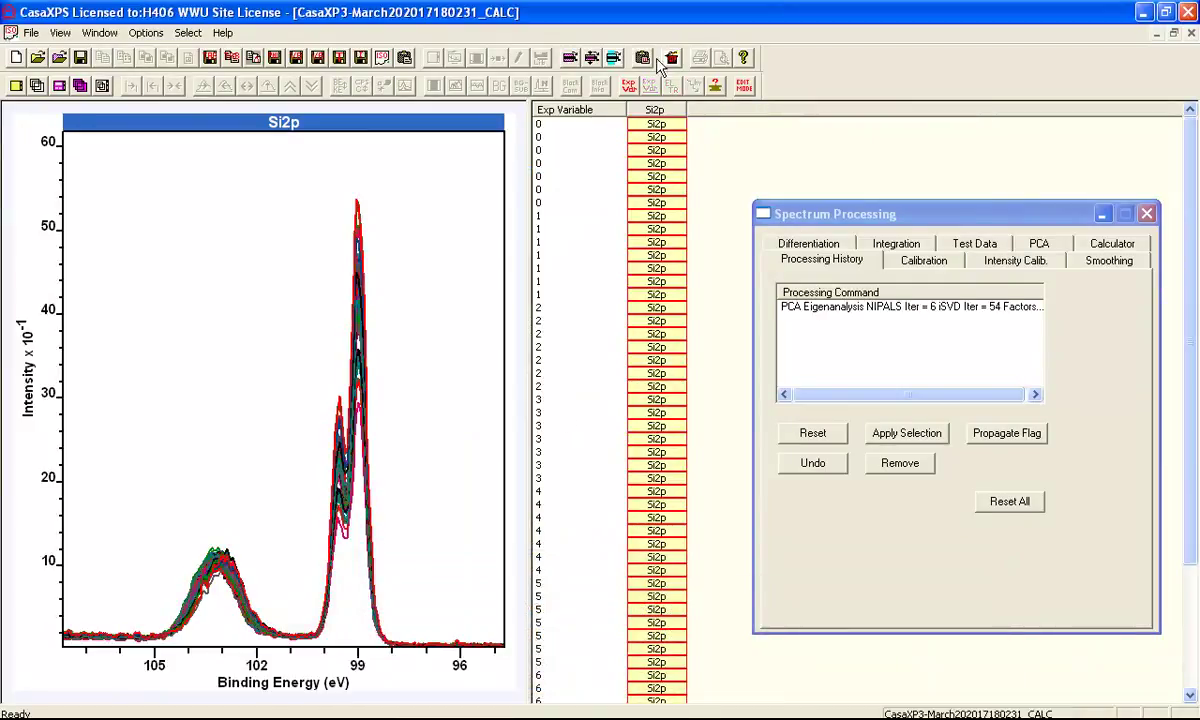
{"action": "left_click", "coordinate": [1039, 243]}
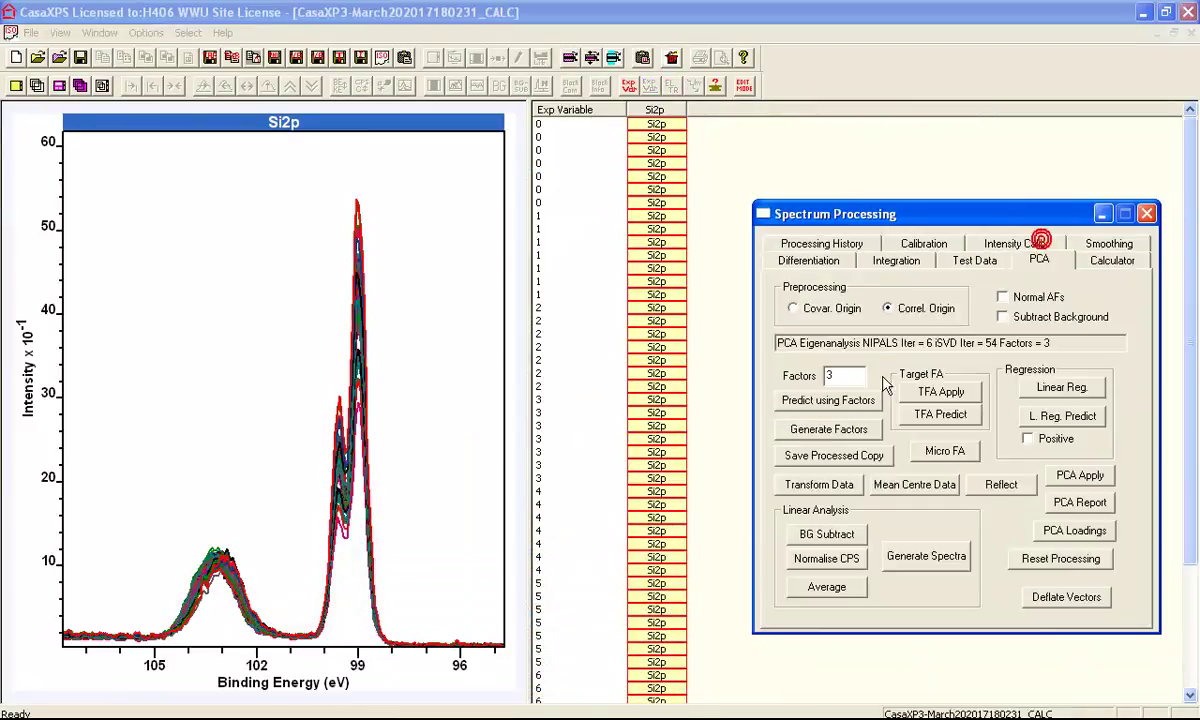
{"action": "left_click", "coordinate": [805, 456]}
{"action": "left_click", "coordinate": [1147, 287]}
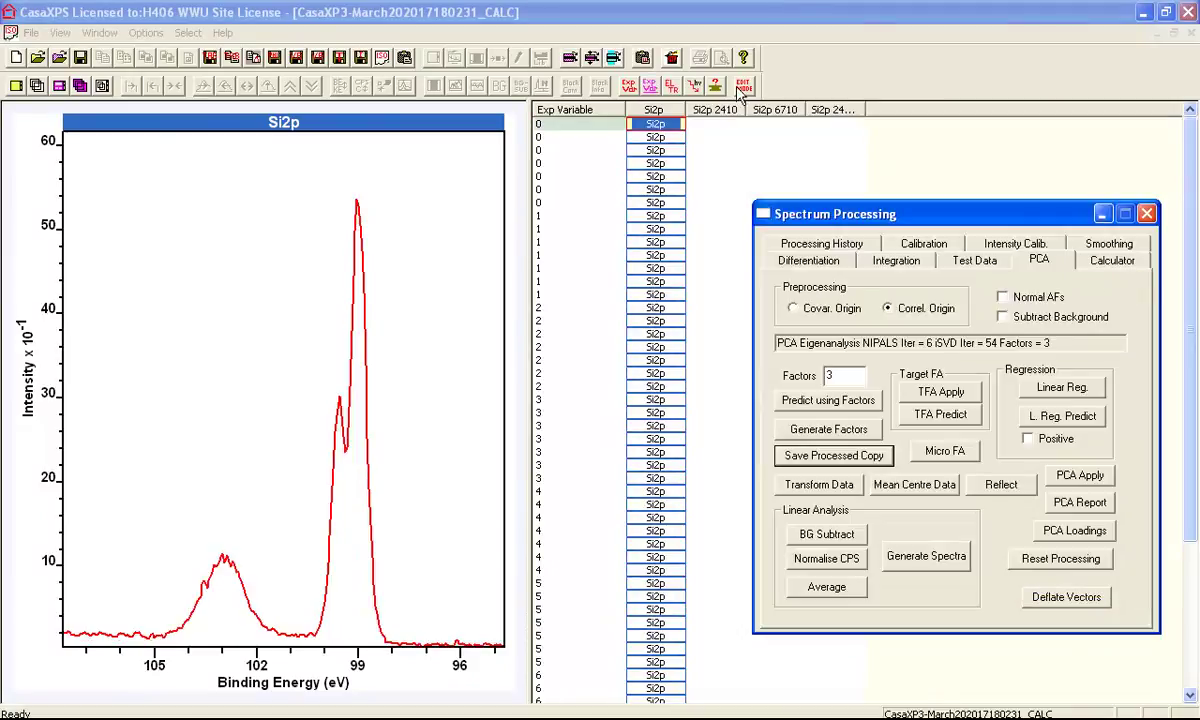
- Display all spectra of the Si2p column and reset all their processing to remove the PCA enhancement
{"action": "left_click", "coordinate": [655, 112]}
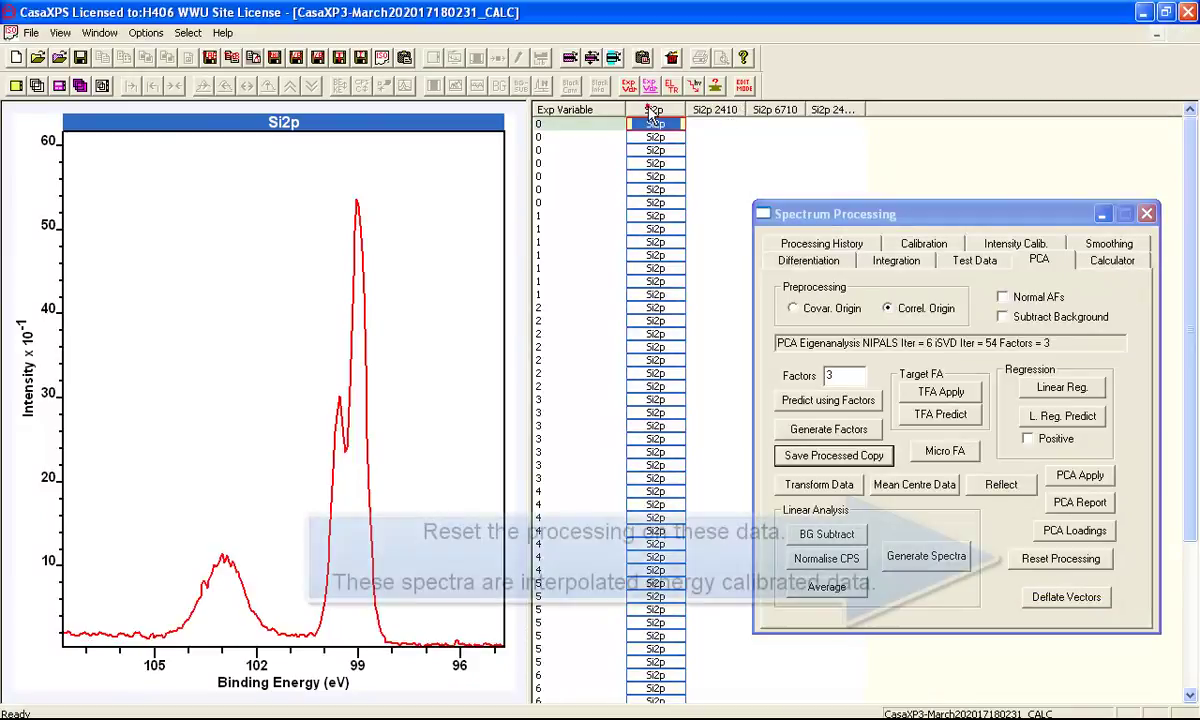
{"action": "left_click", "coordinate": [822, 245]}
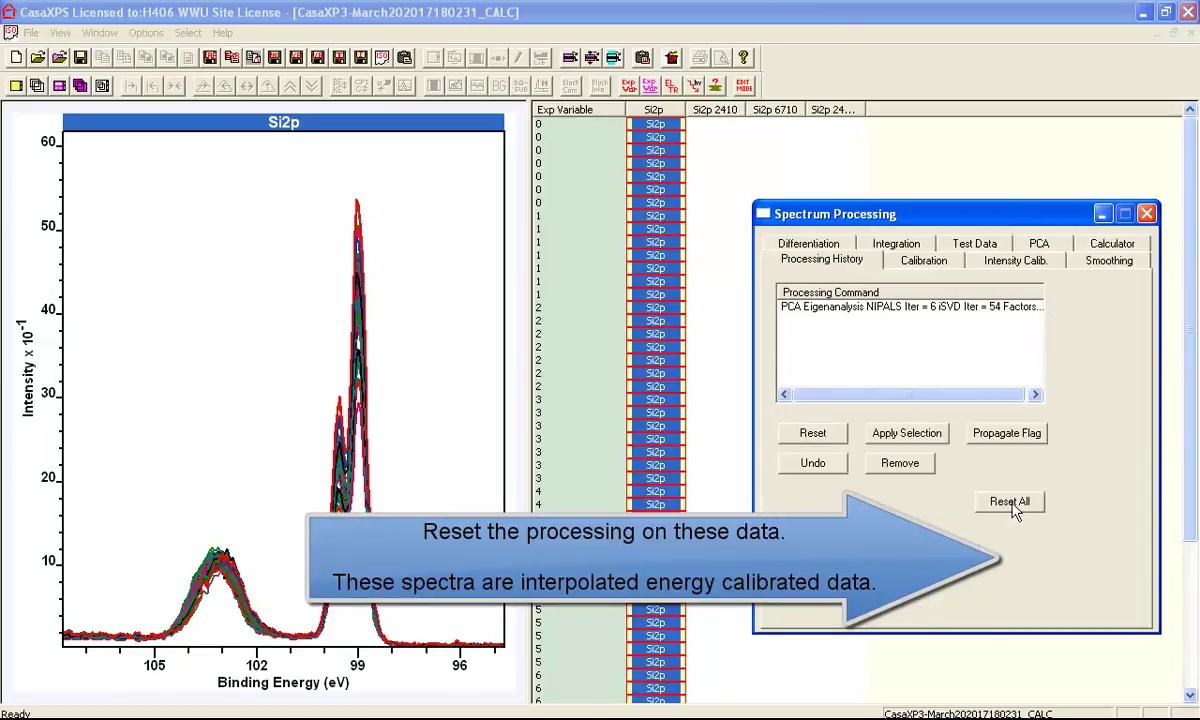
{"action": "left_click", "coordinate": [1013, 507]}
{"action": "left_click", "coordinate": [918, 453]}
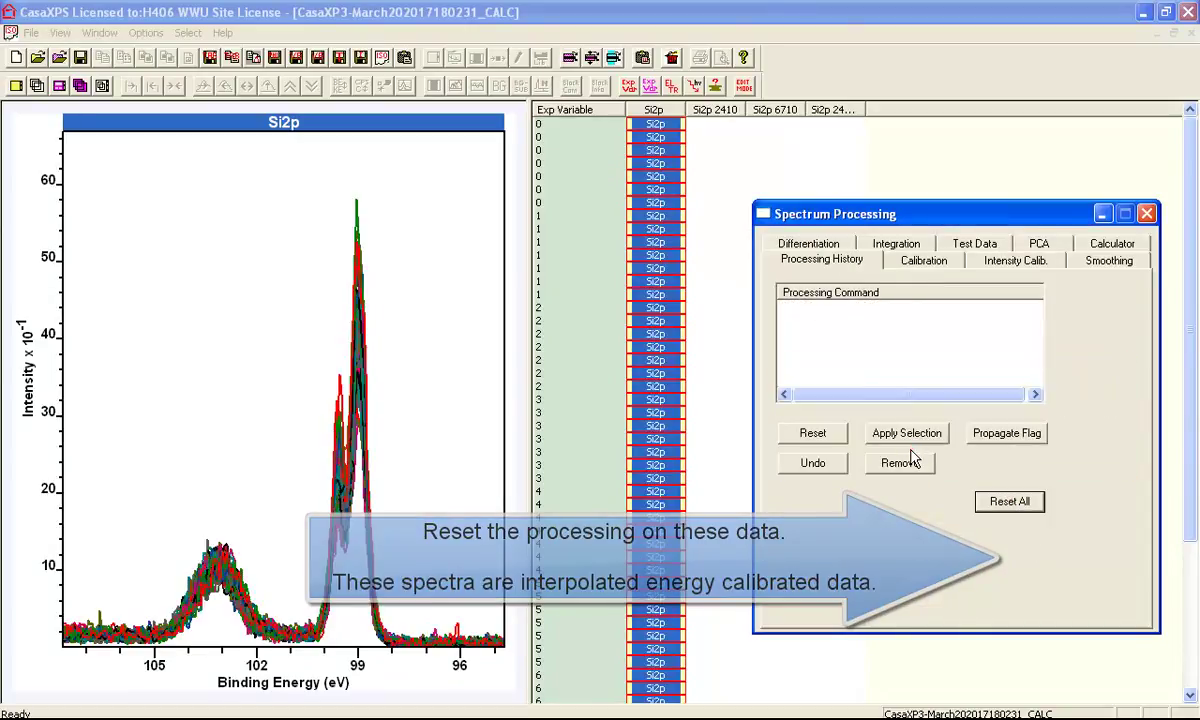
- Overlay the three copied spectral forms in the active display tile of the CALC file
{"action": "left_click", "coordinate": [589, 118]}
{"action": "left_click", "coordinate": [281, 222]}
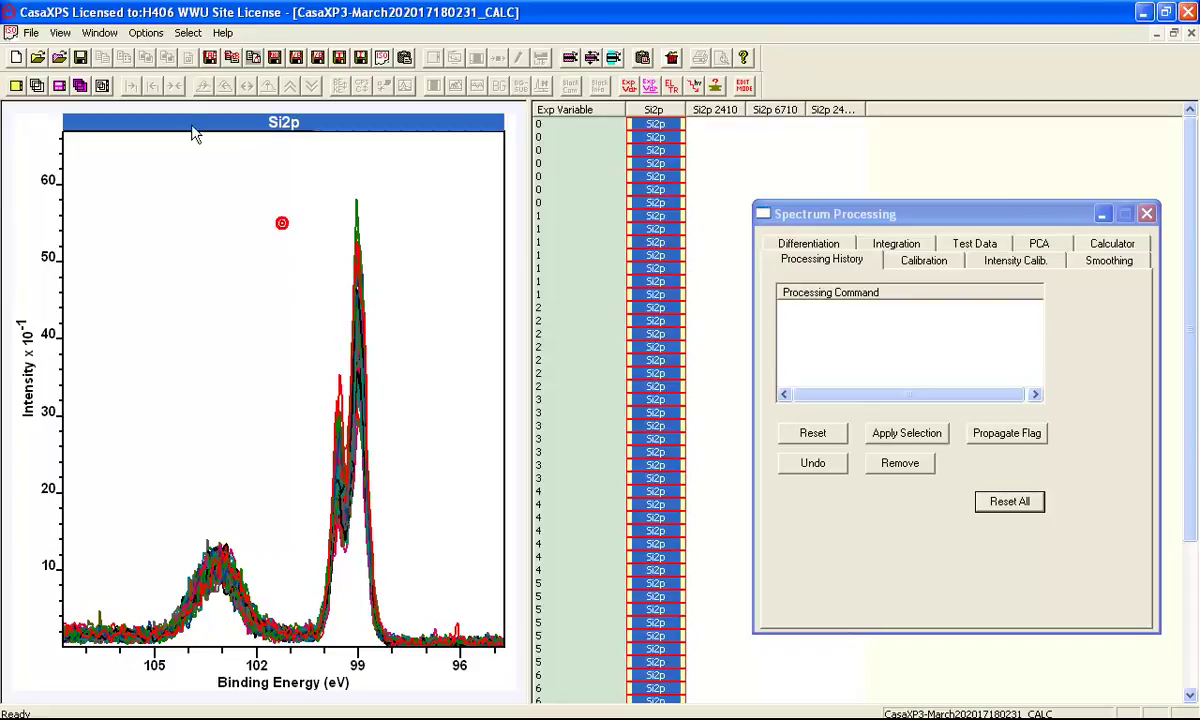
{"action": "left_click", "coordinate": [36, 86]}
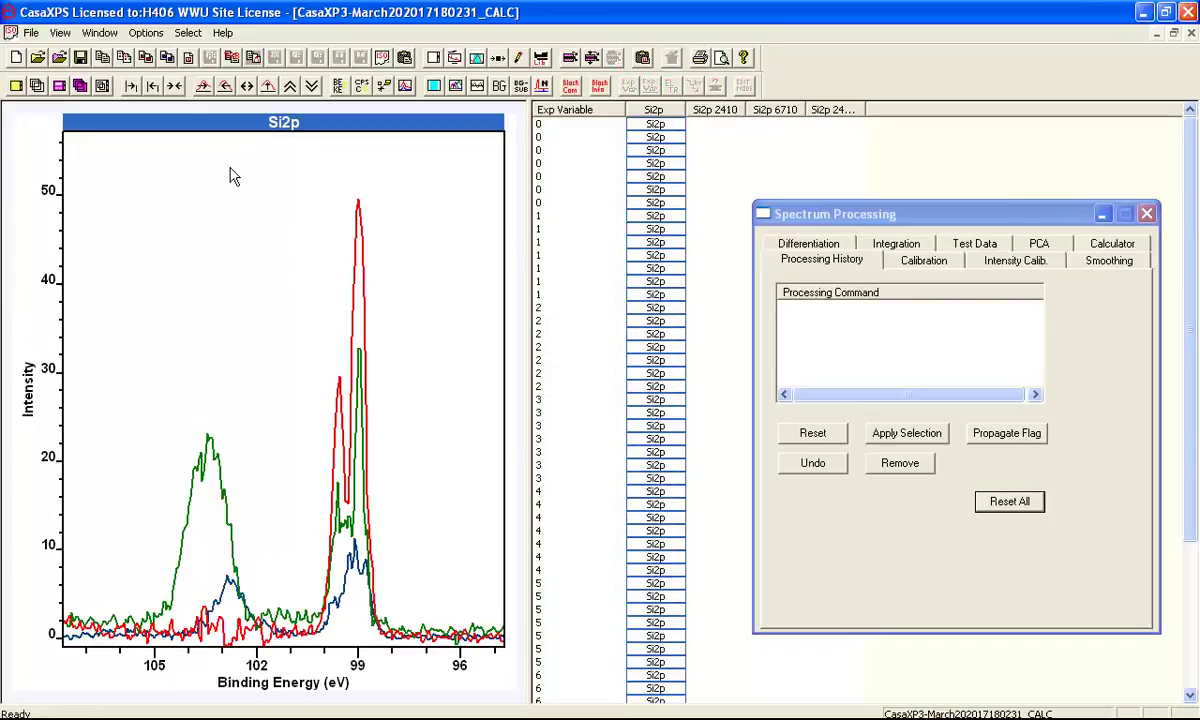
{"action": "left_click_drag", "start_coordinate": [1185, 175], "coordinate": [1187, 130]}
- Generate the linear decomposition of all raw Si2p spectra from the three overlaid forms and overlay the first row's results
{"action": "left_click", "coordinate": [646, 108]}
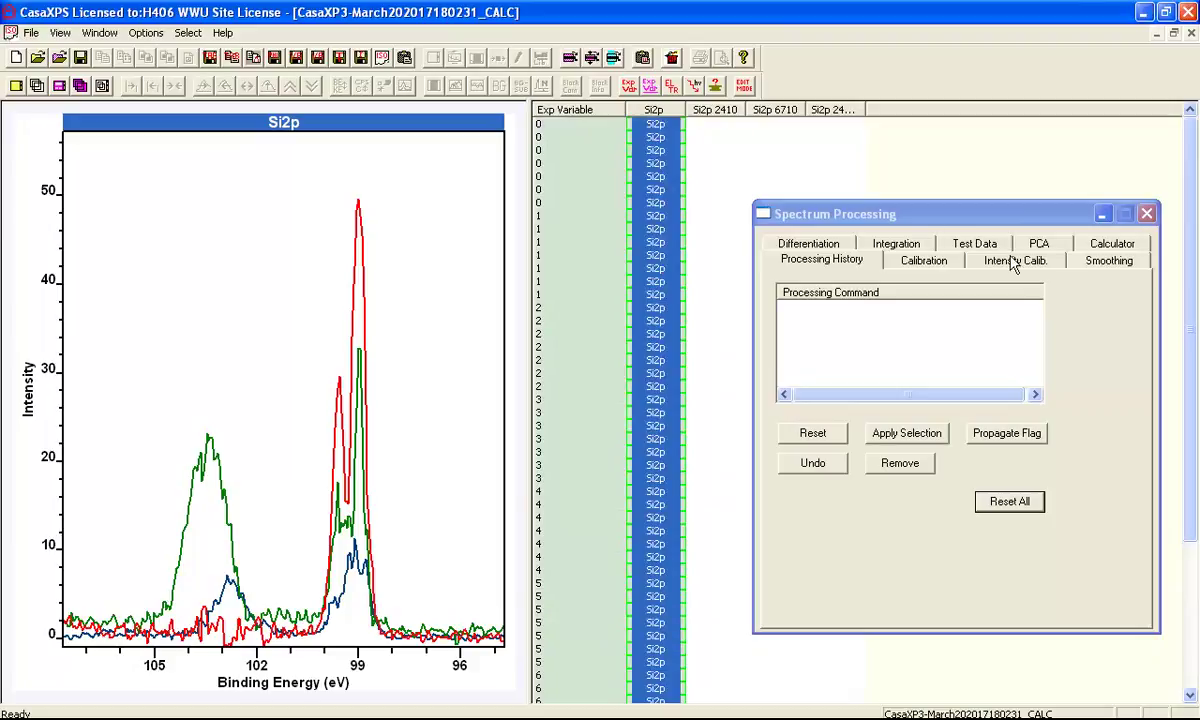
{"action": "left_click", "coordinate": [1110, 245]}
{"action": "left_click", "coordinate": [1045, 262]}
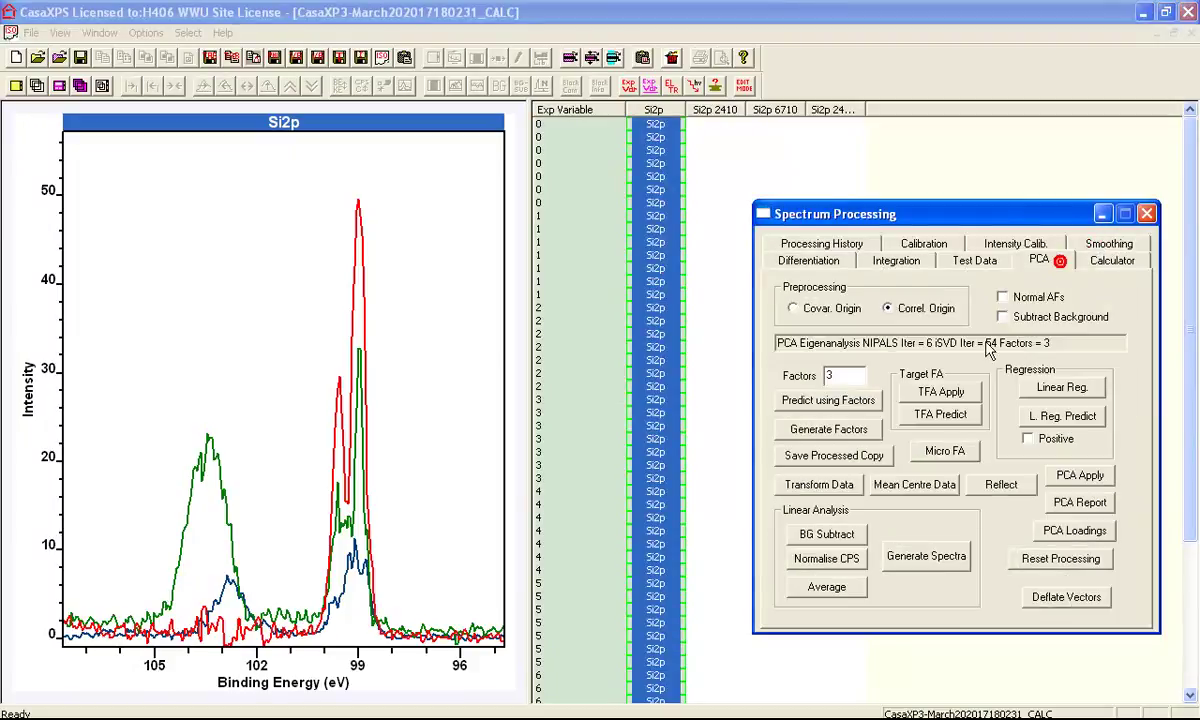
{"action": "left_click", "coordinate": [907, 557]}
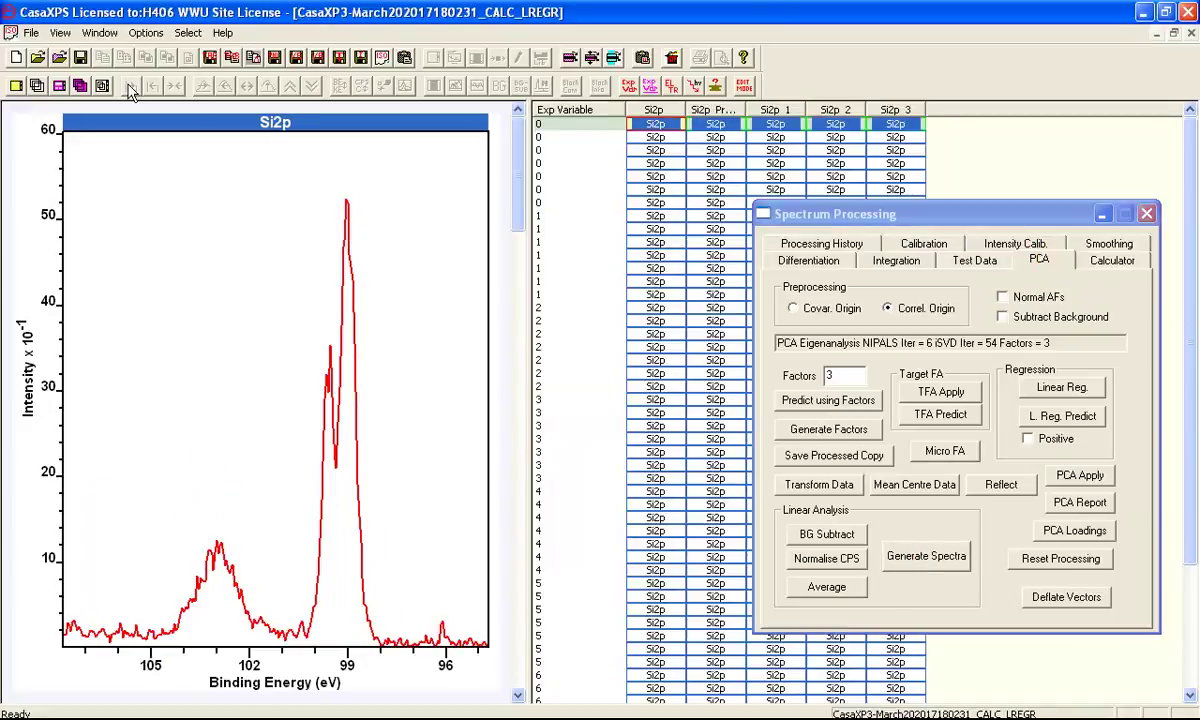
{"action": "left_click", "coordinate": [100, 85]}
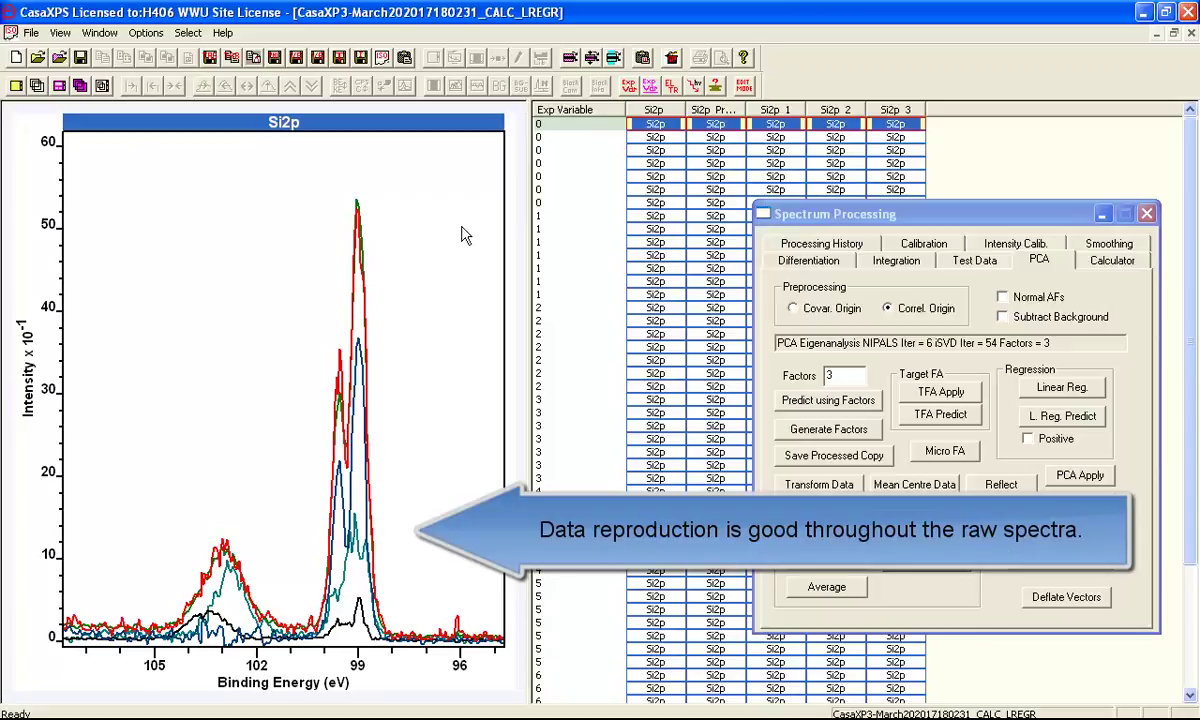
- Step down through the rows of the raw-data decomposition to compare each Si2p spectrum with its reconstruction and component curves
{"action": "key", "text": "Down"}
{"action": "key", "text": "Down"}
{"action": "key", "text": "Down"}
{"action": "key", "text": "Down"}
{"action": "key", "text": "Down"}
{"action": "key", "text": "Down"}
{"action": "key", "text": "Down"}
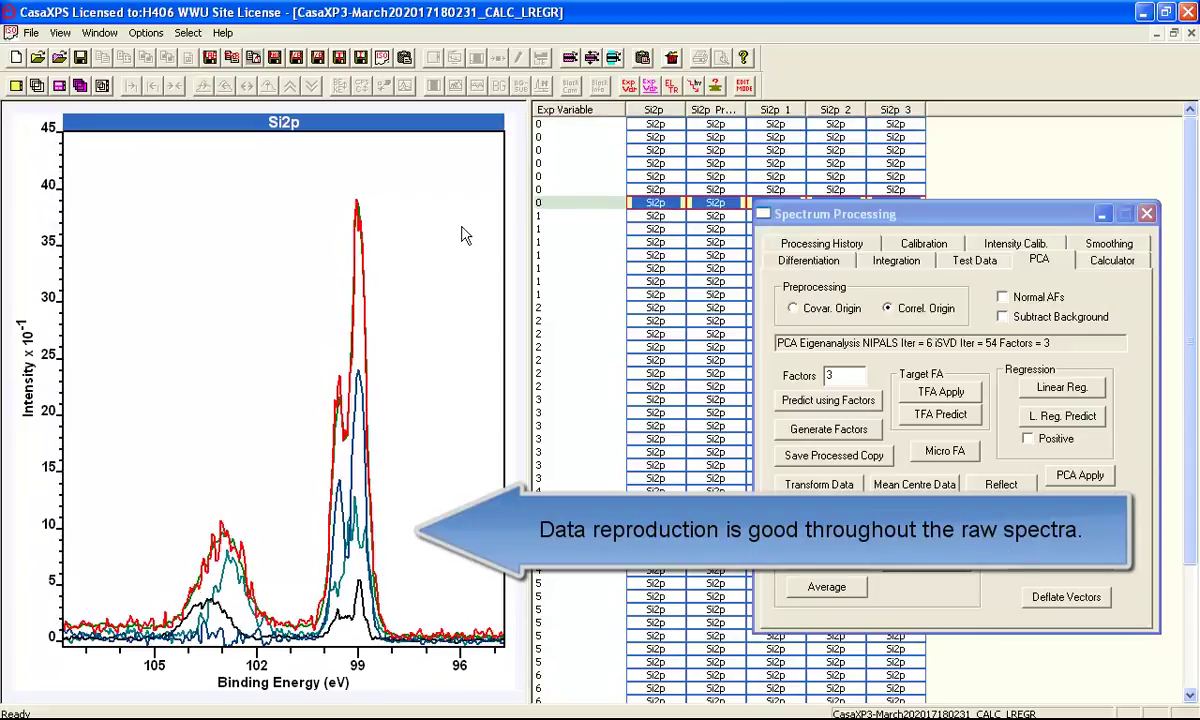
{"action": "key", "text": "Down"}
{"action": "key", "text": "Down"}
{"action": "key", "text": "Down"}
{"action": "key", "text": "Down"}
{"action": "key", "text": "Down"}
{"action": "key", "text": "Down"}
{"action": "key", "text": "Down"}
{"action": "key", "text": "Down"}
{"action": "key", "text": "Down"}
{"action": "key", "text": "Down"}
{"action": "key", "text": "Down"}
{"action": "key", "text": "Down"}
{"action": "key", "text": "Down"}
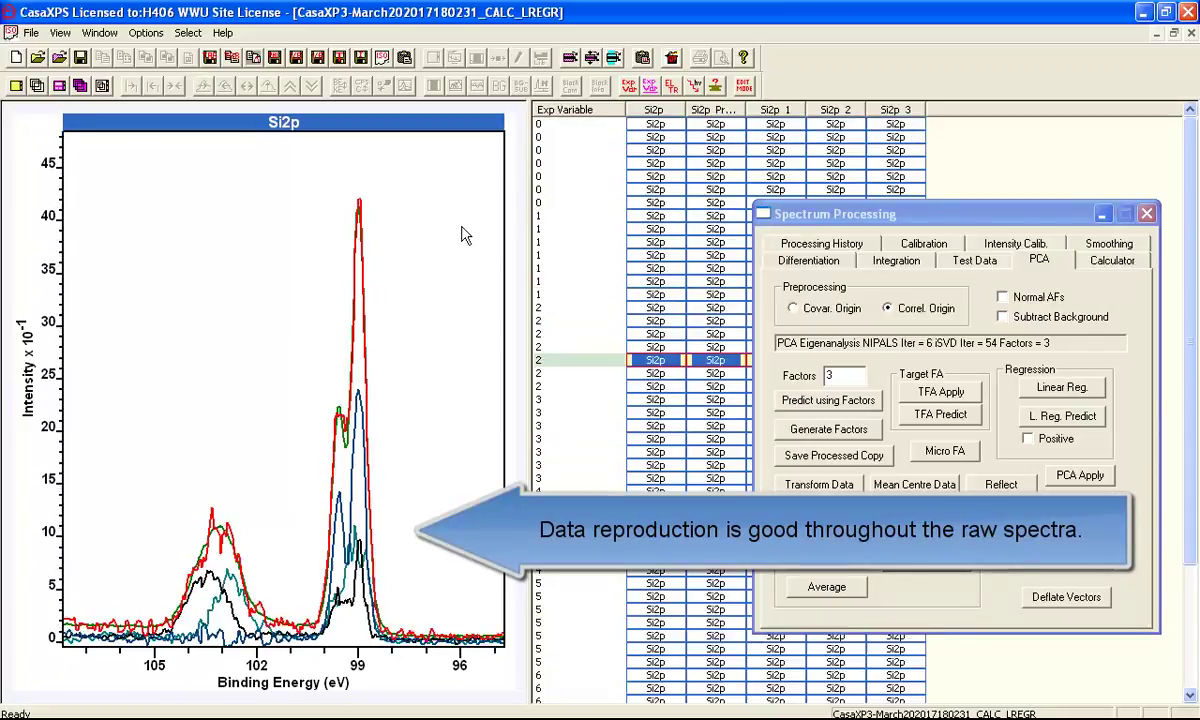
{"action": "key", "text": "Down"}
{"action": "key", "text": "Down"}
{"action": "key", "text": "Down"}
{"action": "key", "text": "Down"}
{"action": "key", "text": "Down"}
{"action": "key", "text": "Down"}
{"action": "key", "text": "Down"}
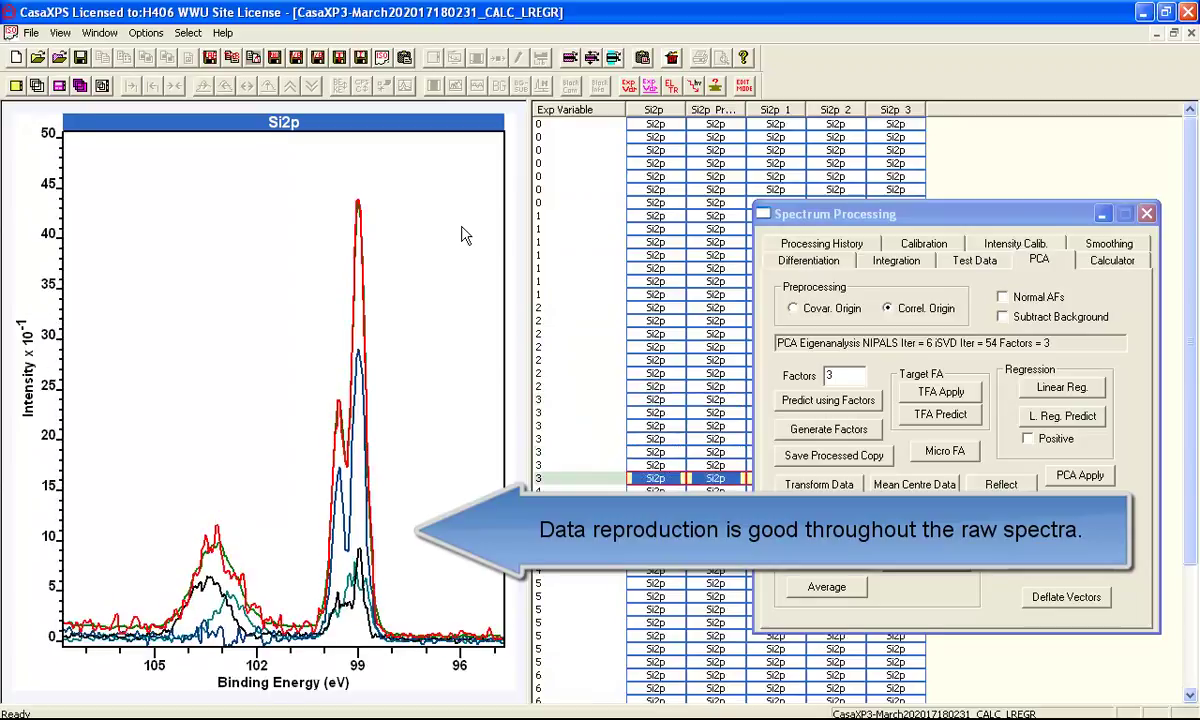
- Step further down the raw-data decomposition rows and examine the reconstruction over the oxide peak between about 105 and 101 eV
{"action": "key", "text": "Down"}
{"action": "key", "text": "Down"}
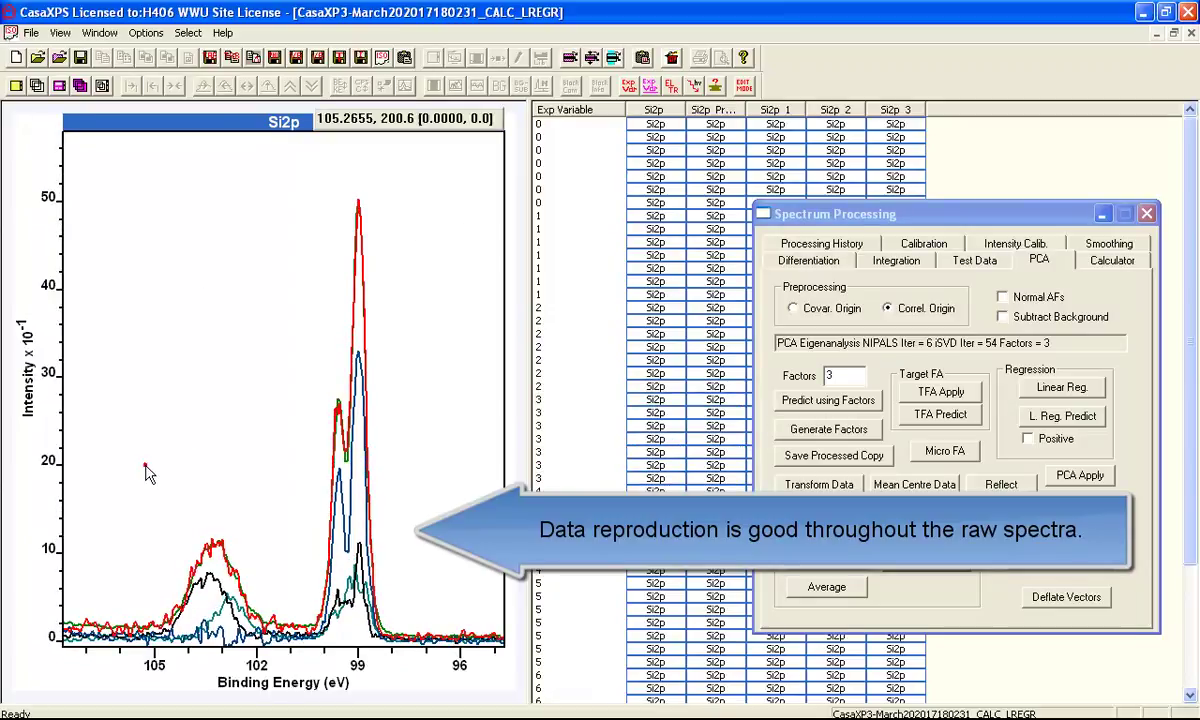
{"action": "left_click_drag", "start_coordinate": [147, 471], "coordinate": [284, 639]}
{"action": "left_click", "coordinate": [284, 637]}
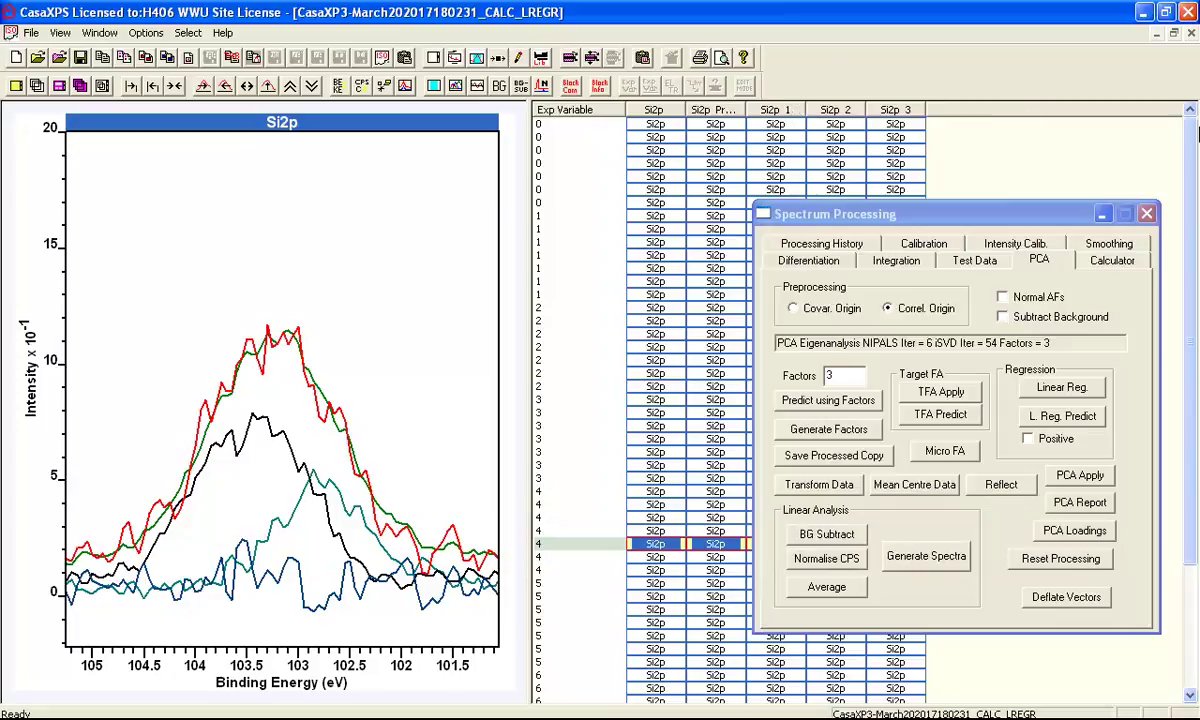
- View the first-row Si2p 1, Si2p 2 and Si2p 3 spectral forms individually and return to Si2p 1
{"action": "left_click", "coordinate": [775, 124]}
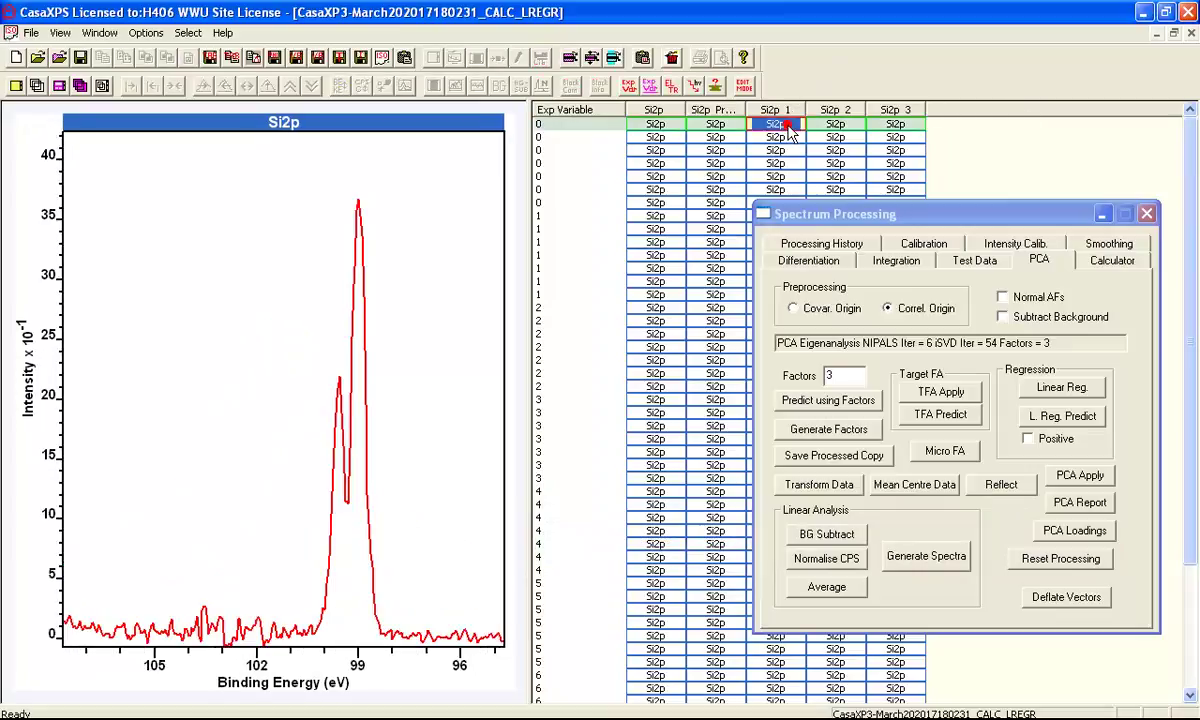
{"action": "left_click", "coordinate": [822, 124]}
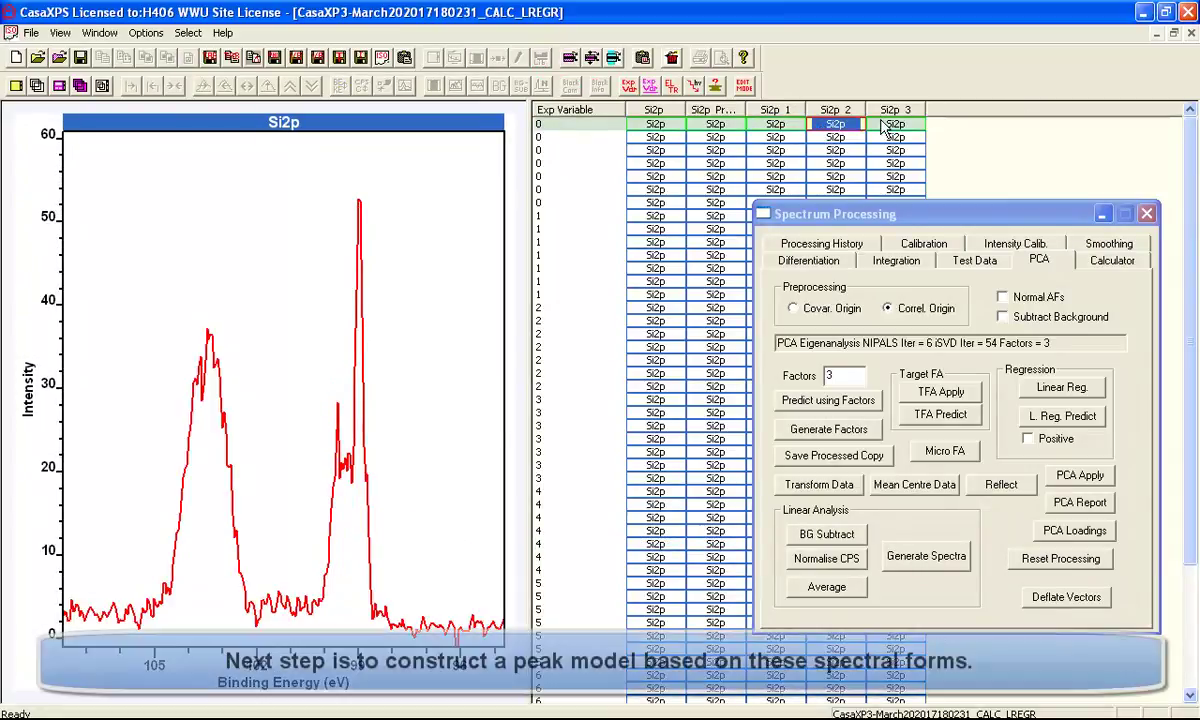
{"action": "left_click", "coordinate": [895, 124]}
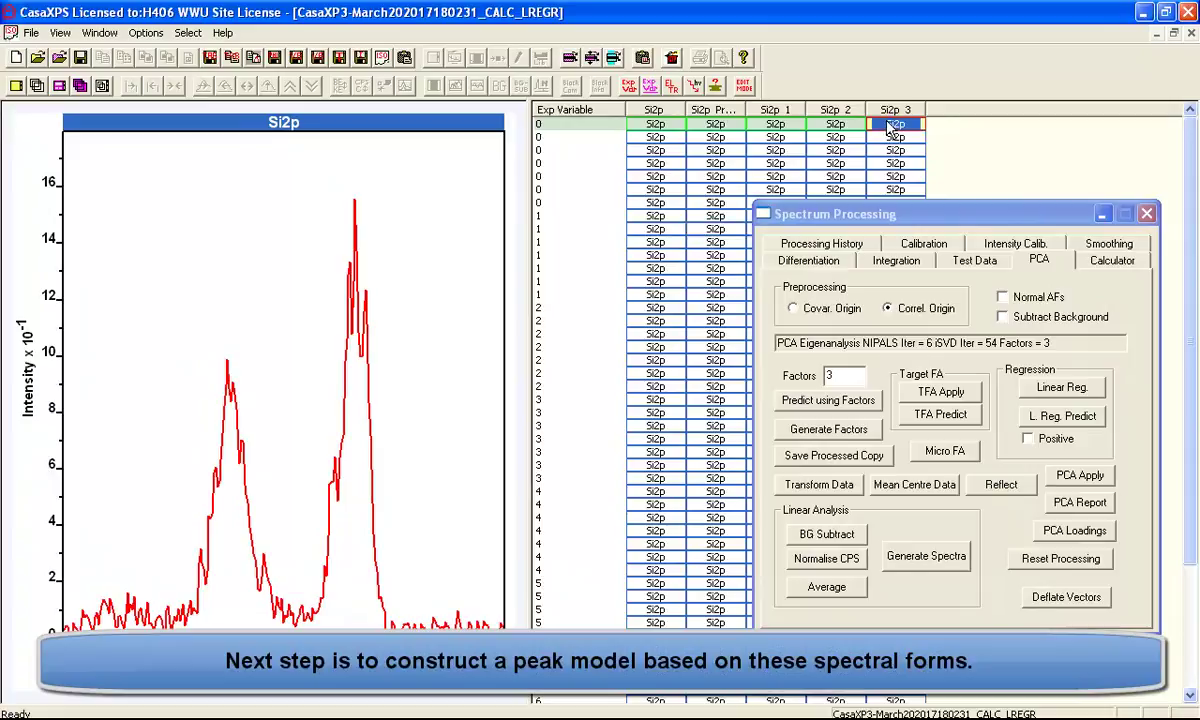
{"action": "left_click", "coordinate": [778, 124]}
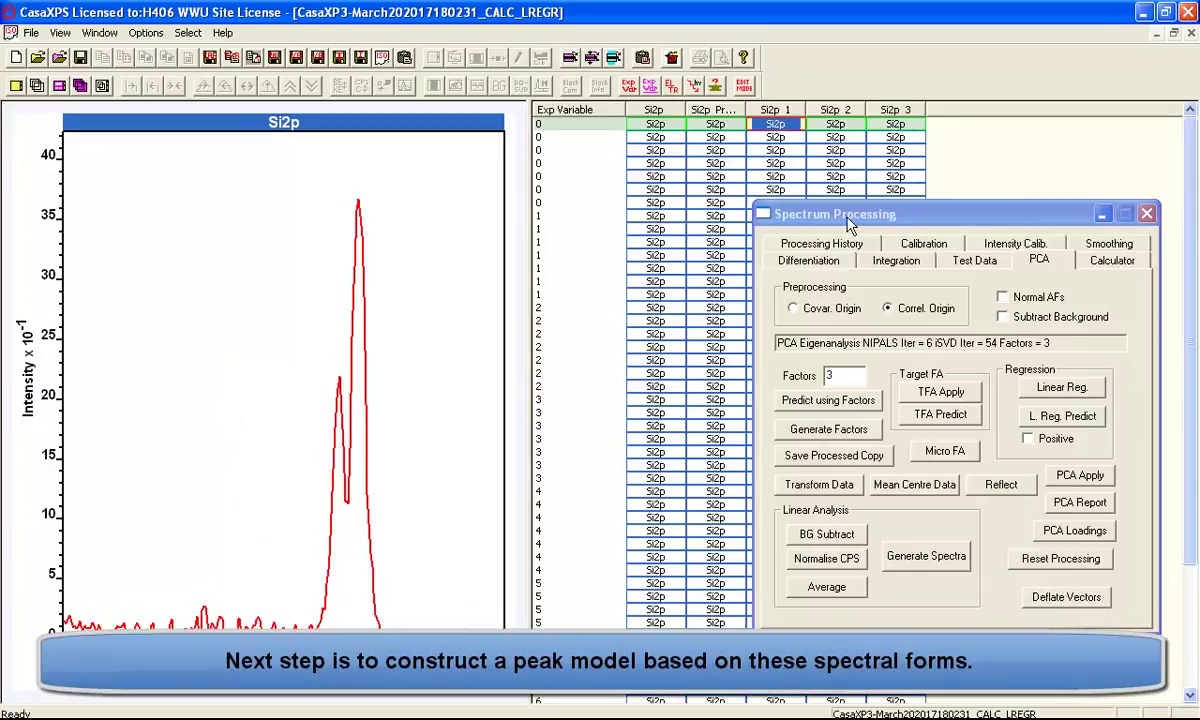
- Open the quantification parameters and create a region on the first-row Si2p 1 spectrum
{"action": "left_click", "coordinate": [405, 190]}
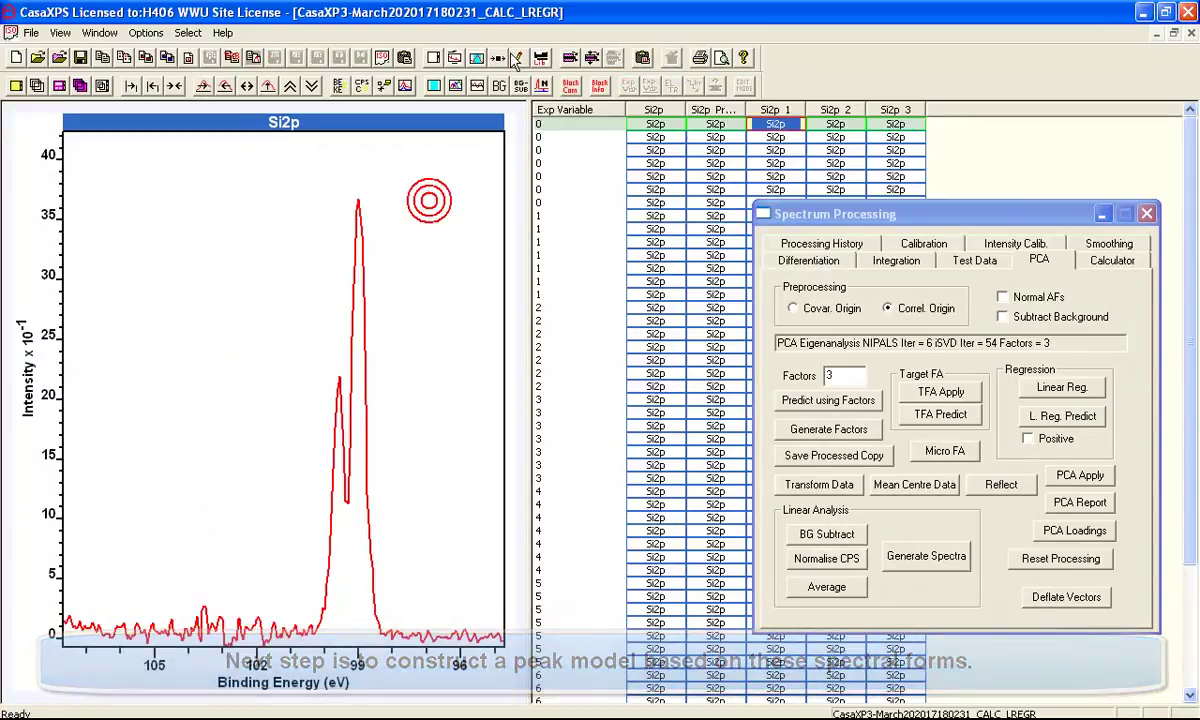
{"action": "left_click", "coordinate": [476, 58]}
{"action": "left_click_drag", "start_coordinate": [488, 145], "coordinate": [834, 202]}
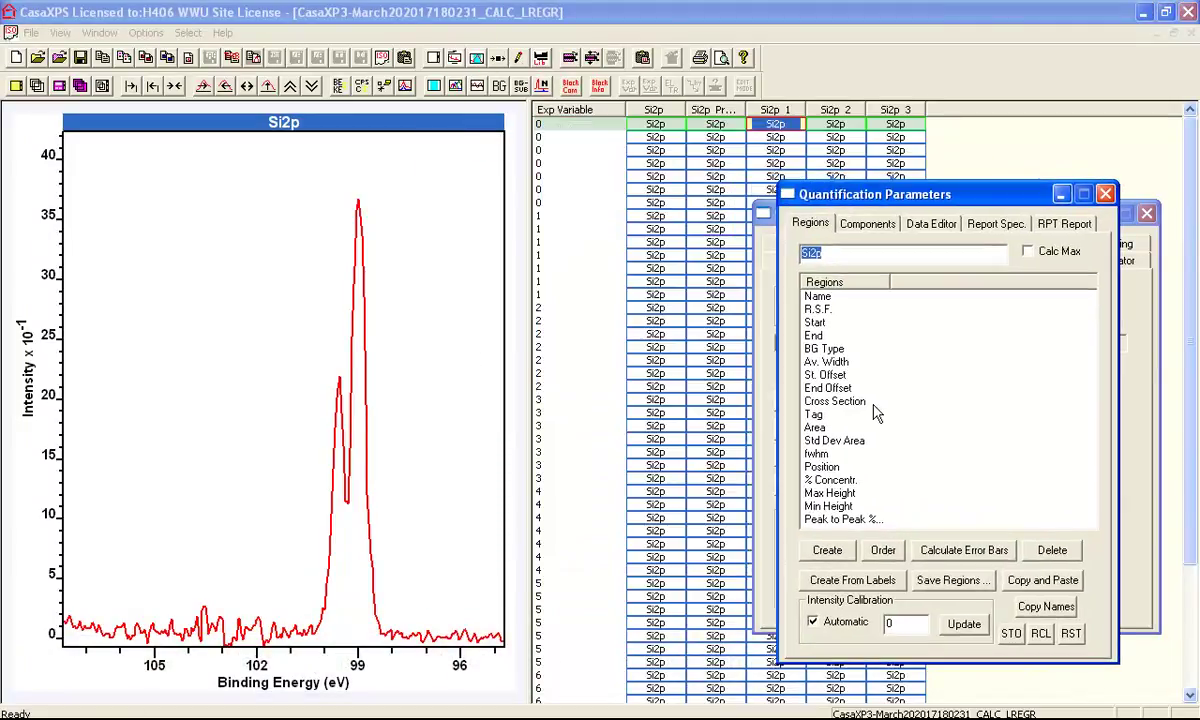
{"action": "left_click", "coordinate": [810, 554]}
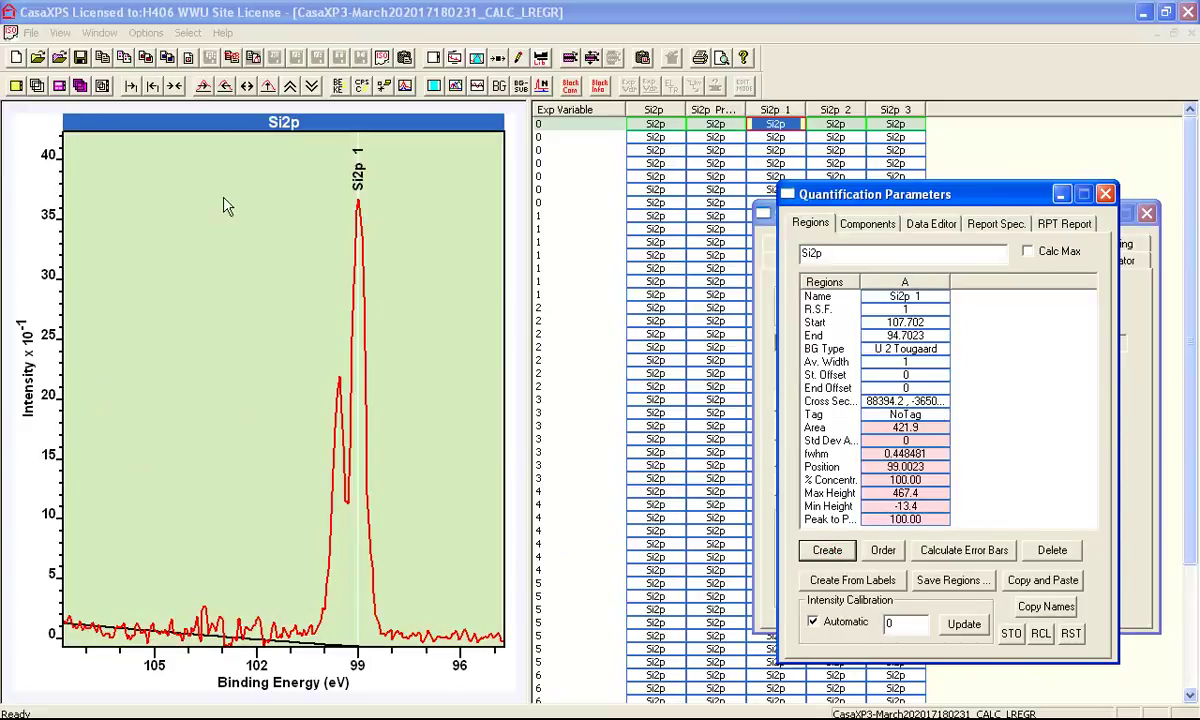
- Switch to si2p-peakmodel.vms and examine the background type, average width and component constraints of its peak model
{"action": "left_click", "coordinate": [100, 32]}
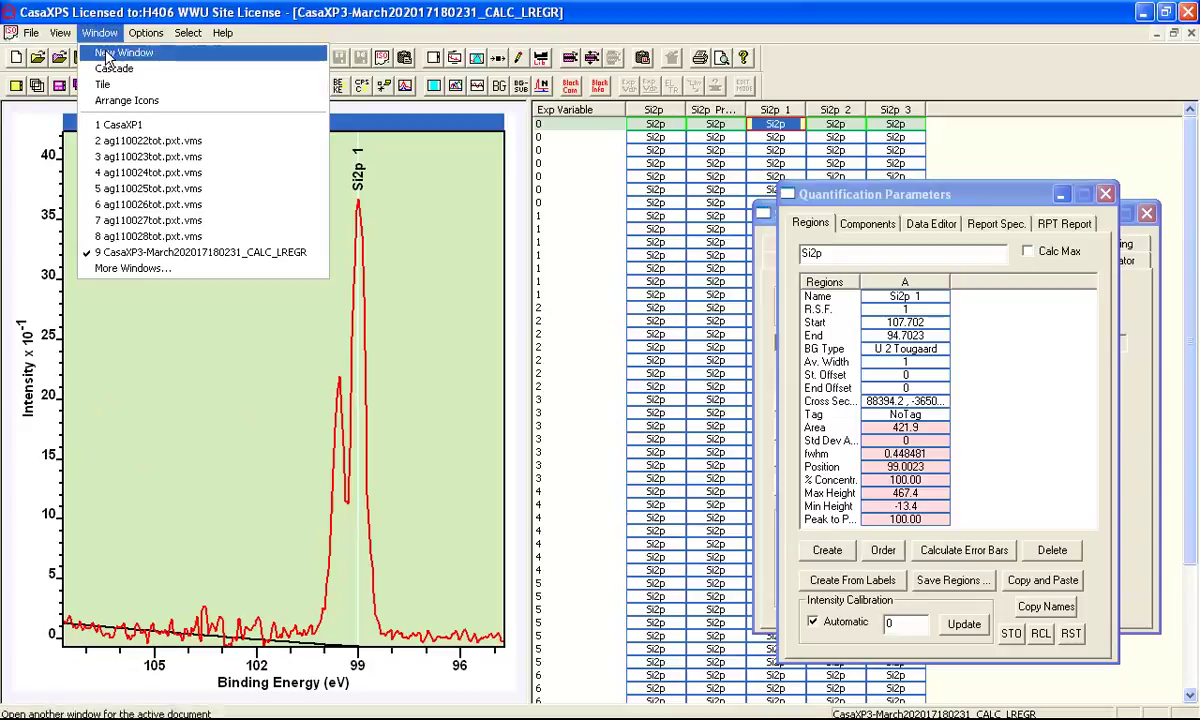
{"action": "left_click", "coordinate": [140, 267]}
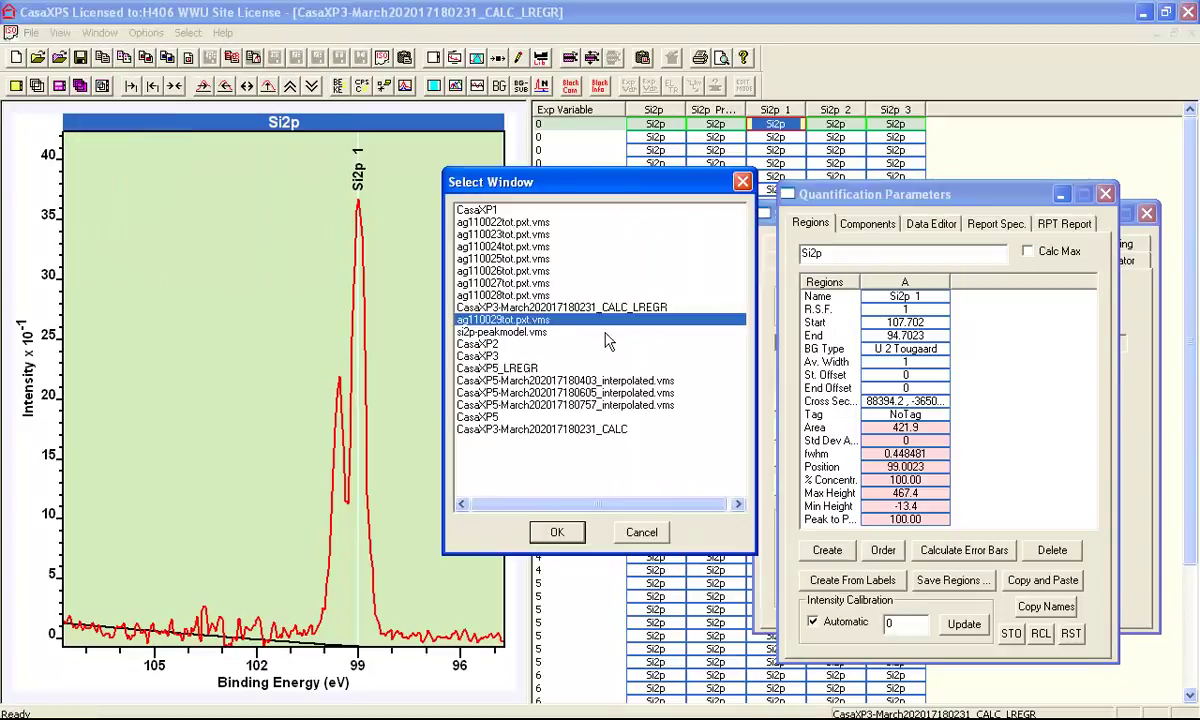
{"action": "left_click", "coordinate": [495, 332]}
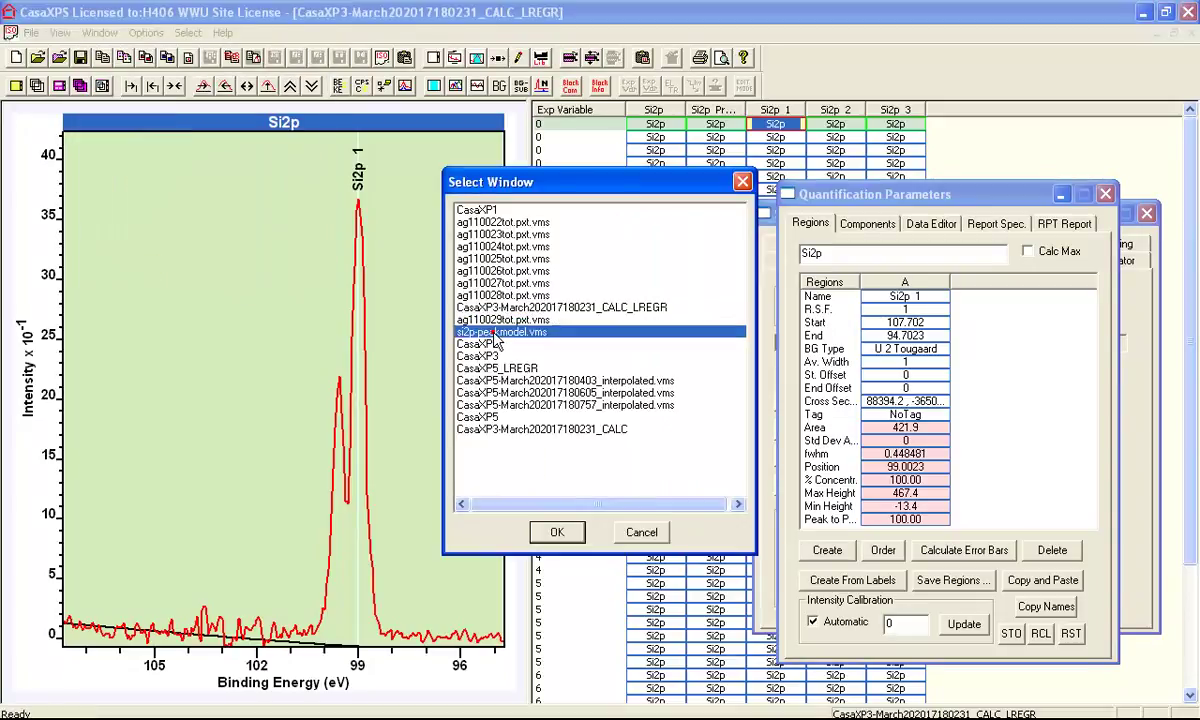
{"action": "left_click", "coordinate": [555, 532]}
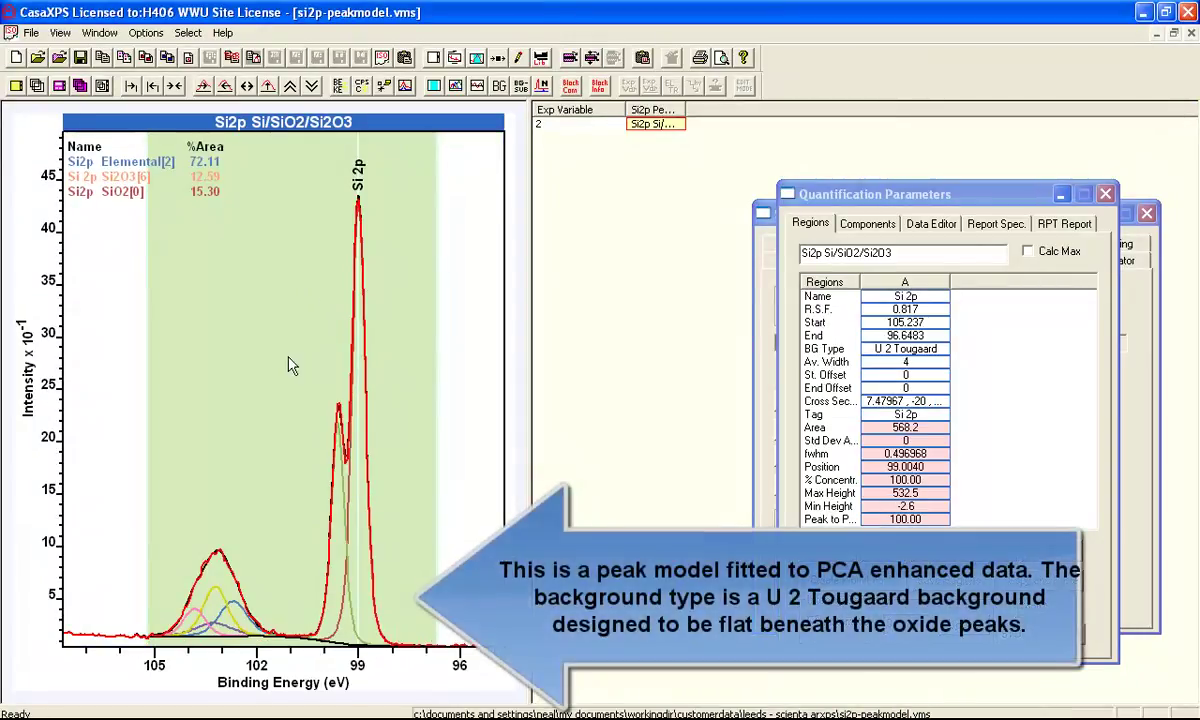
{"action": "left_click", "coordinate": [921, 349]}
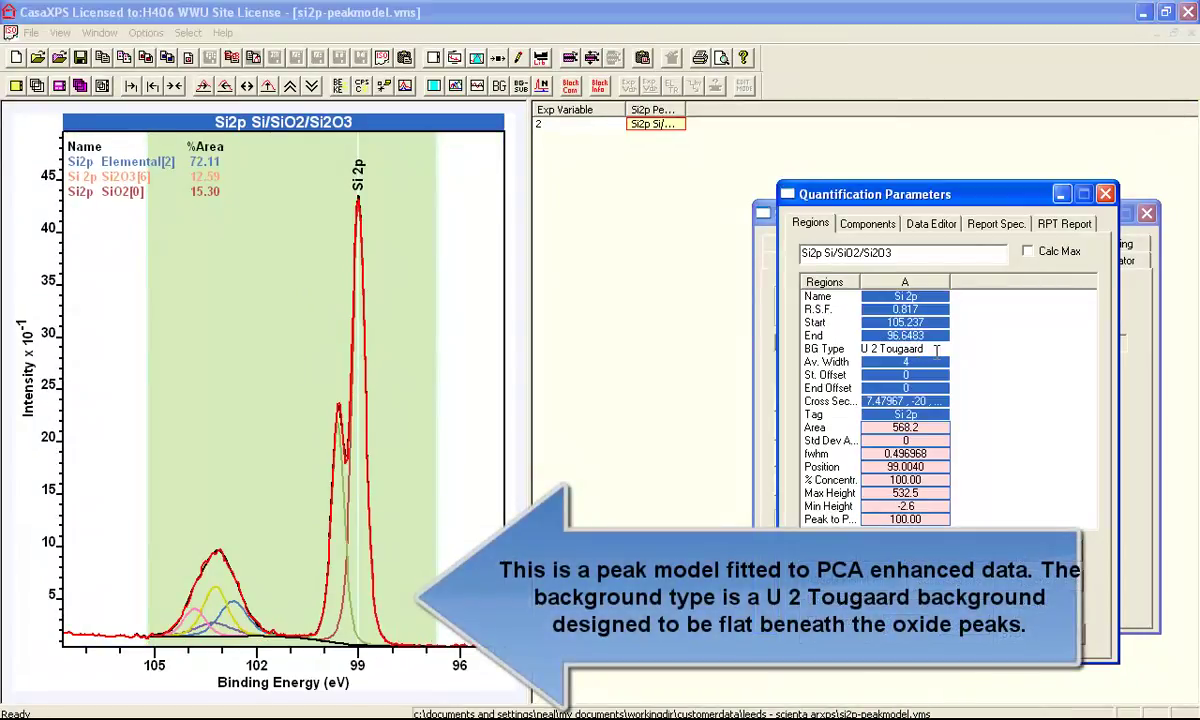
{"action": "left_click", "coordinate": [940, 362]}
{"action": "left_click", "coordinate": [867, 223]}
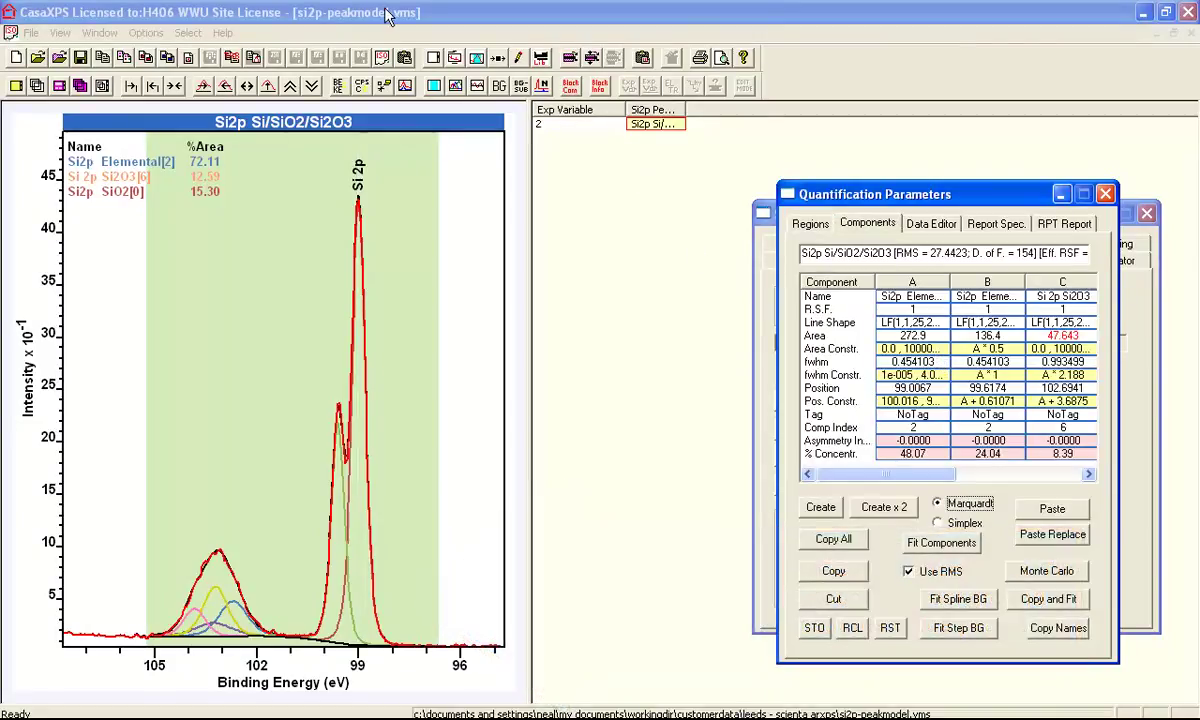
- Back in the CALC_LREGR file, replace the Si2p 1 region with a new one spanning about 104.2 to 96.4 eV
{"action": "left_click", "coordinate": [385, 10]}
{"action": "key", "text": "ctrl+Tab"}
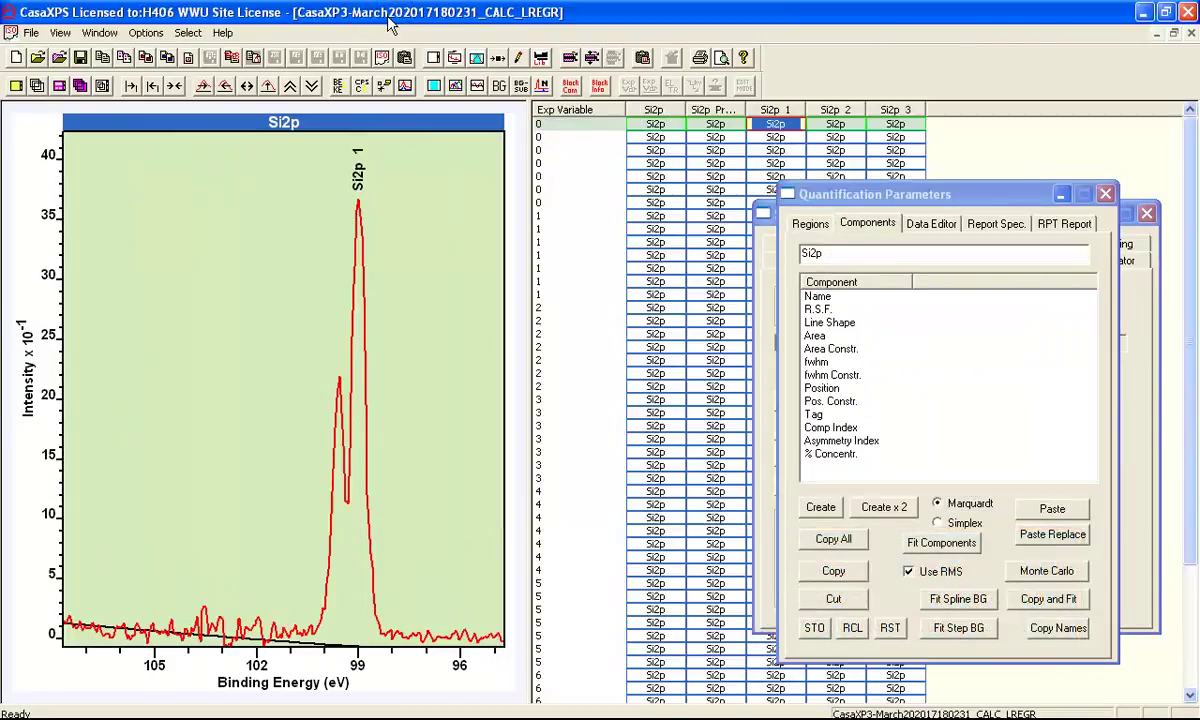
{"action": "left_click", "coordinate": [810, 223]}
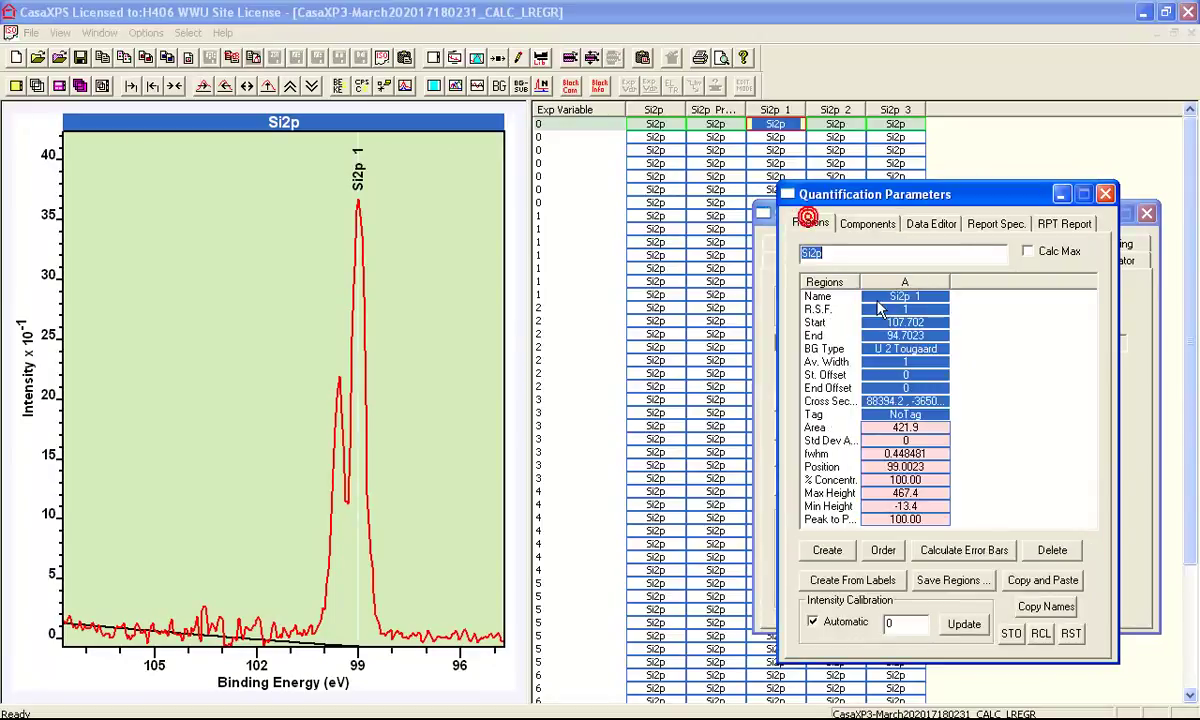
{"action": "left_click", "coordinate": [1052, 551]}
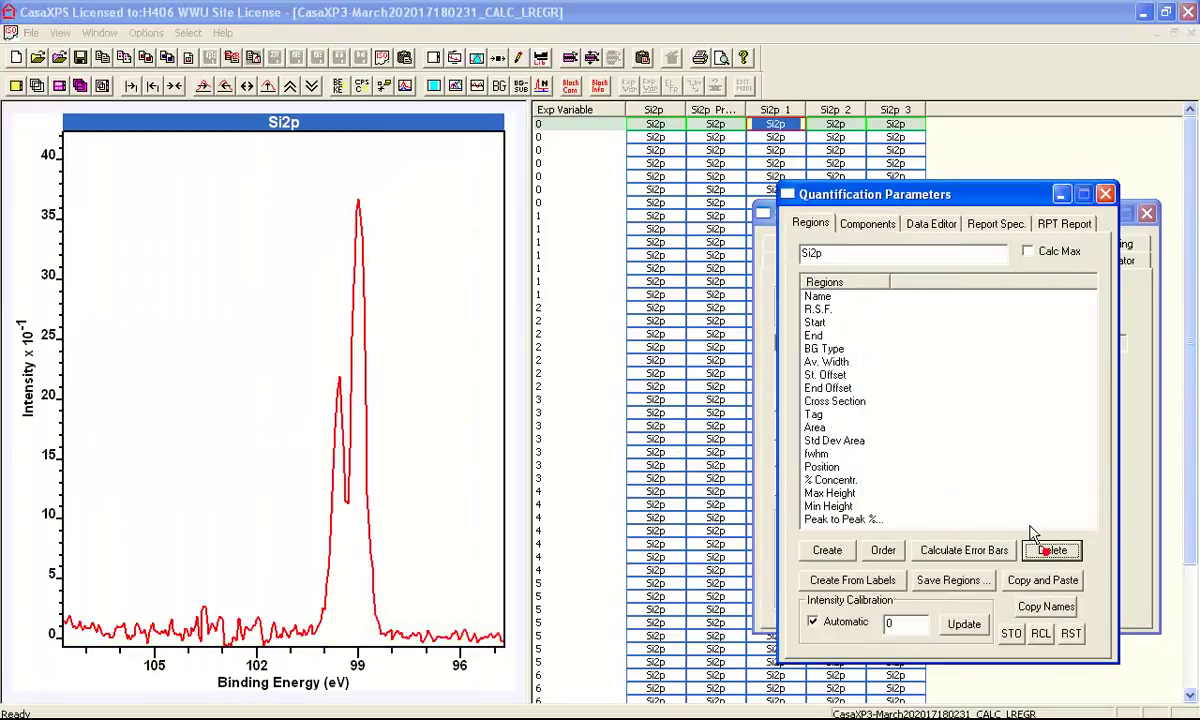
{"action": "left_click", "coordinate": [826, 551]}
{"action": "left_click_drag", "start_coordinate": [93, 553], "coordinate": [233, 549]}
{"action": "left_click_drag", "start_coordinate": [494, 588], "coordinate": [446, 584]}
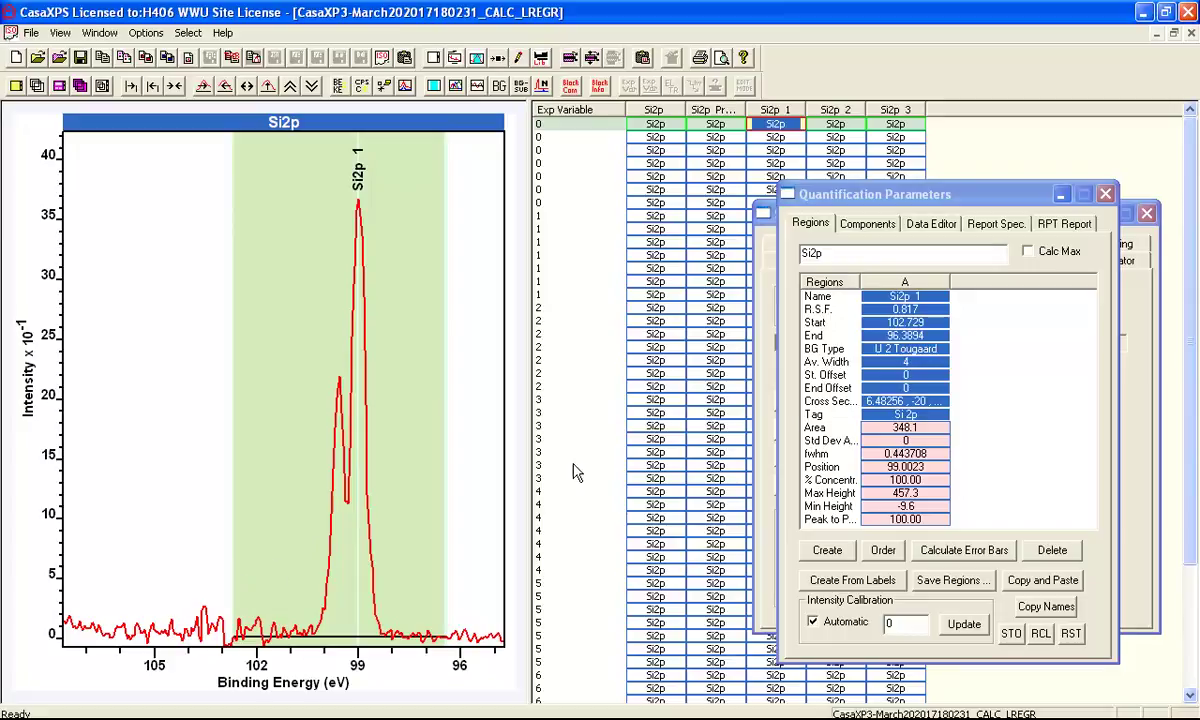
{"action": "left_click_drag", "start_coordinate": [233, 546], "coordinate": [183, 548]}
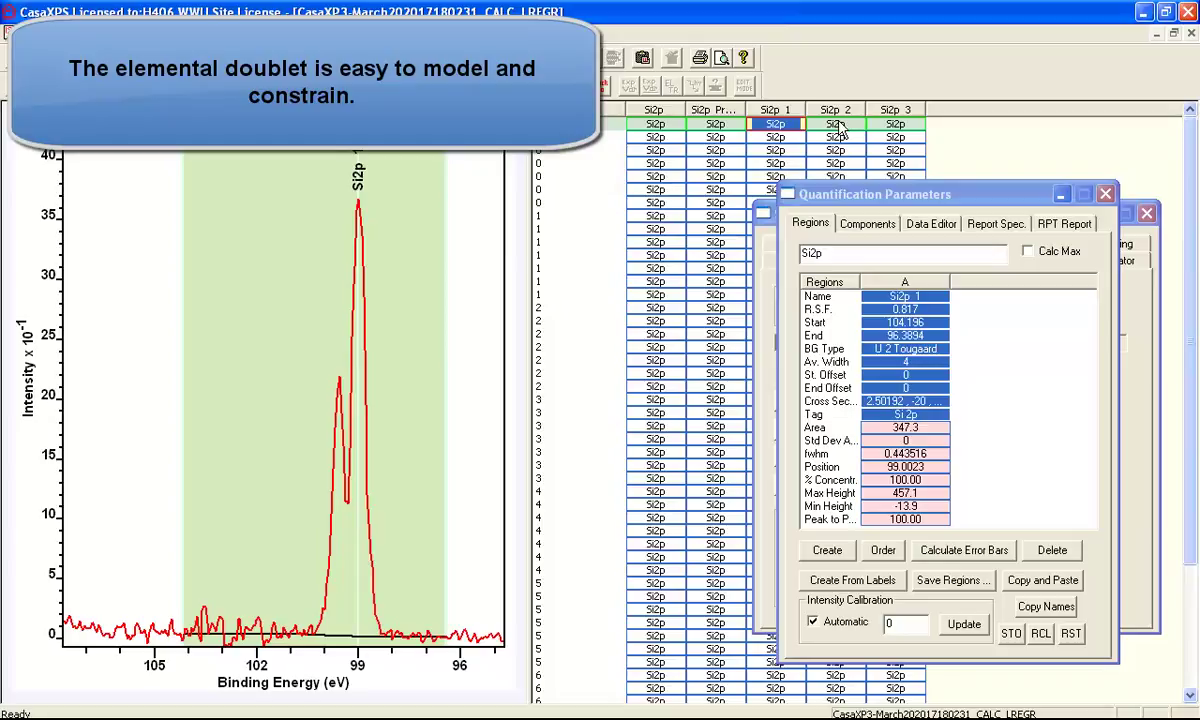
- Propagate the Si2p 1 region to the first-row Si2p 2 and Si2p 3 spectra
{"action": "left_click", "coordinate": [836, 124]}
{"action": "left_click", "coordinate": [884, 127], "text": "ctrl"}
{"action": "right_click", "coordinate": [337, 285]}
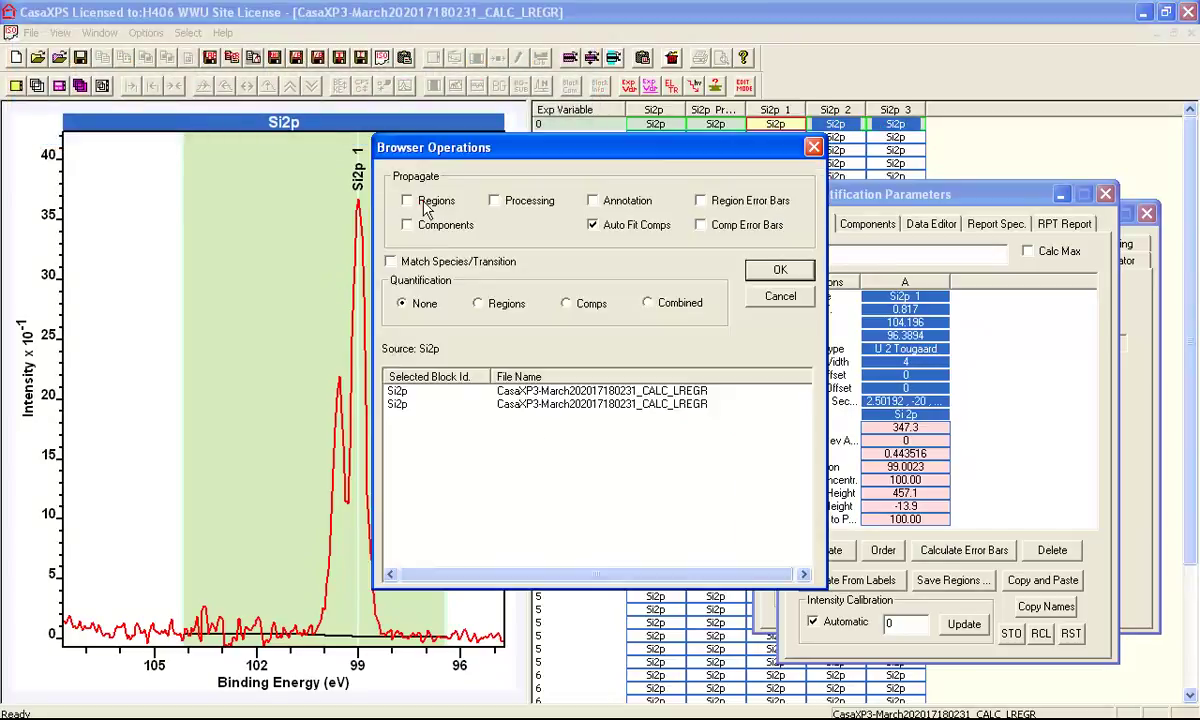
{"action": "left_click", "coordinate": [780, 270]}
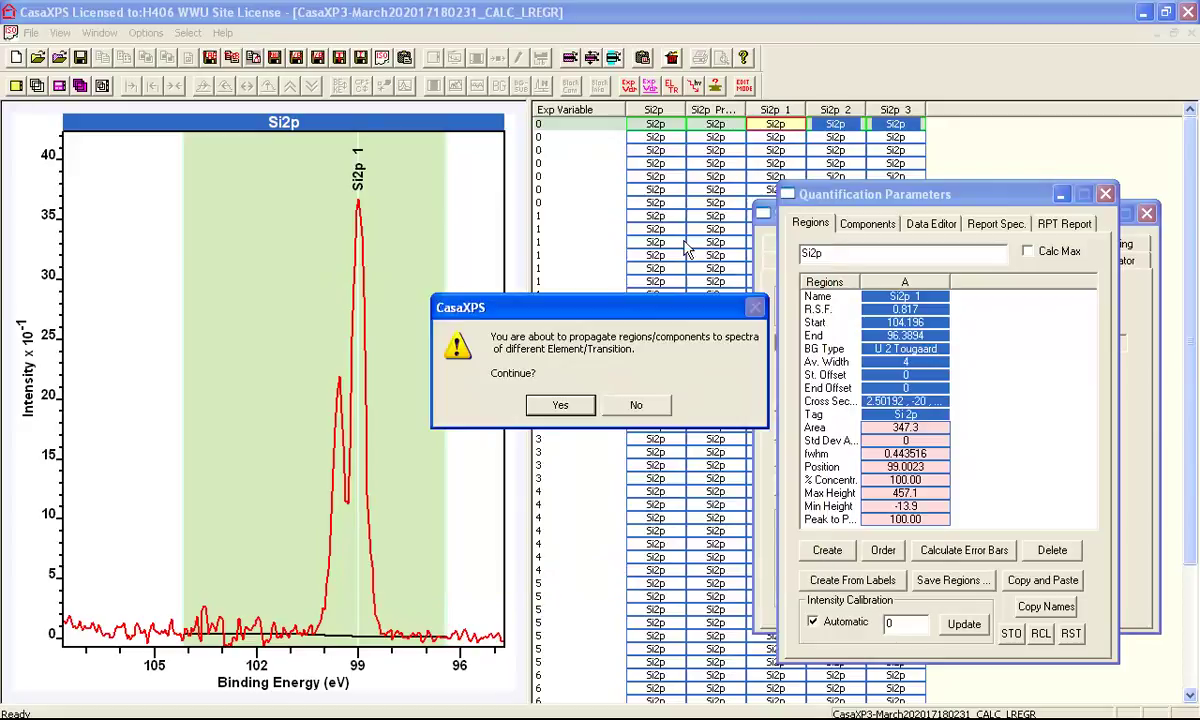
{"action": "left_click", "coordinate": [560, 404]}
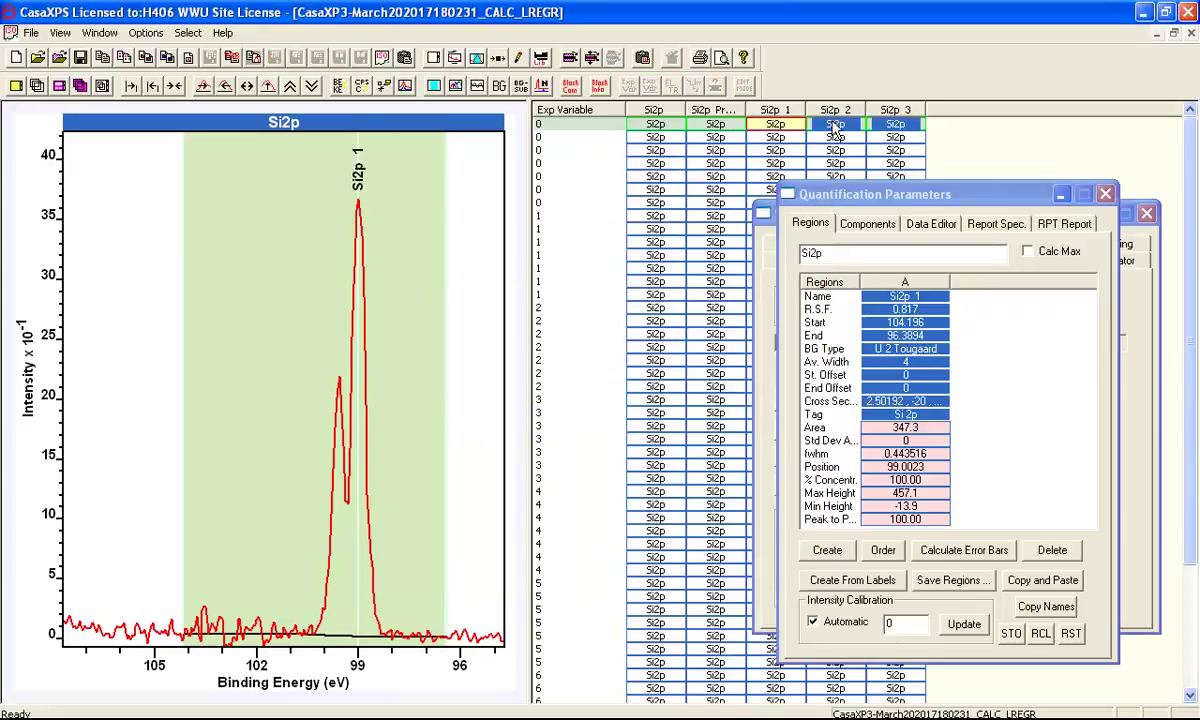
- Adjust the Si2p 2 region limits to span about 106.0 to 97.4 eV
{"action": "left_click", "coordinate": [833, 125]}
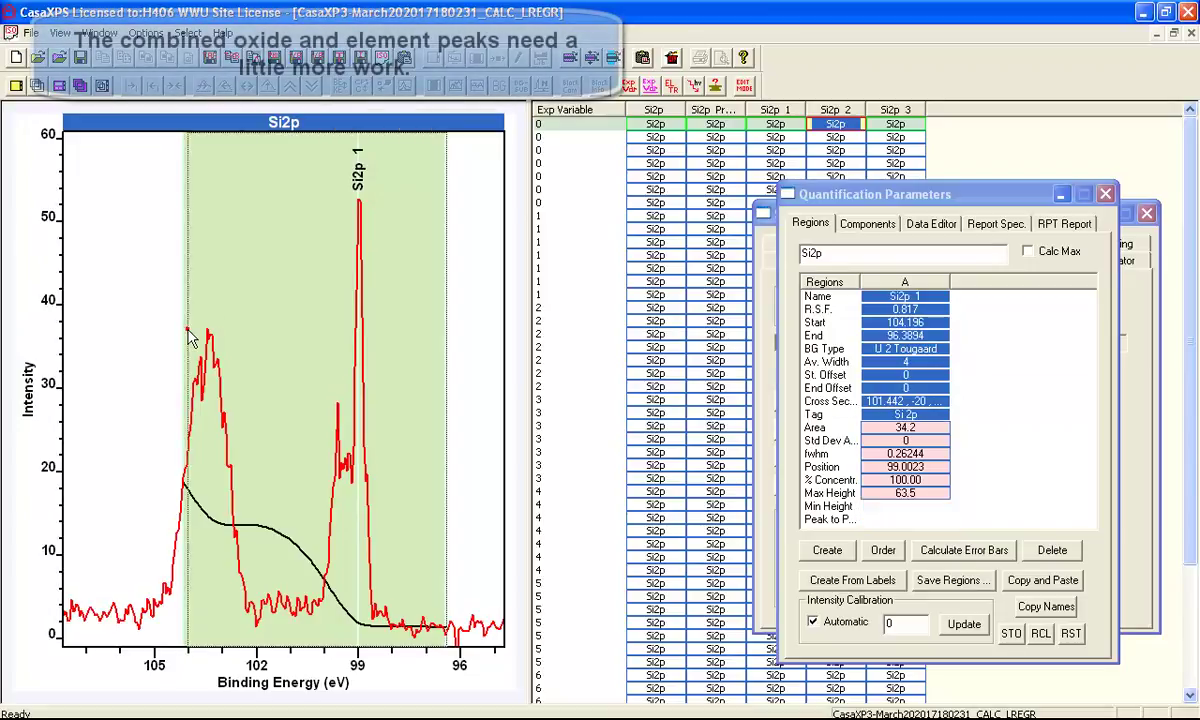
{"action": "left_click_drag", "start_coordinate": [137, 340], "coordinate": [120, 340]}
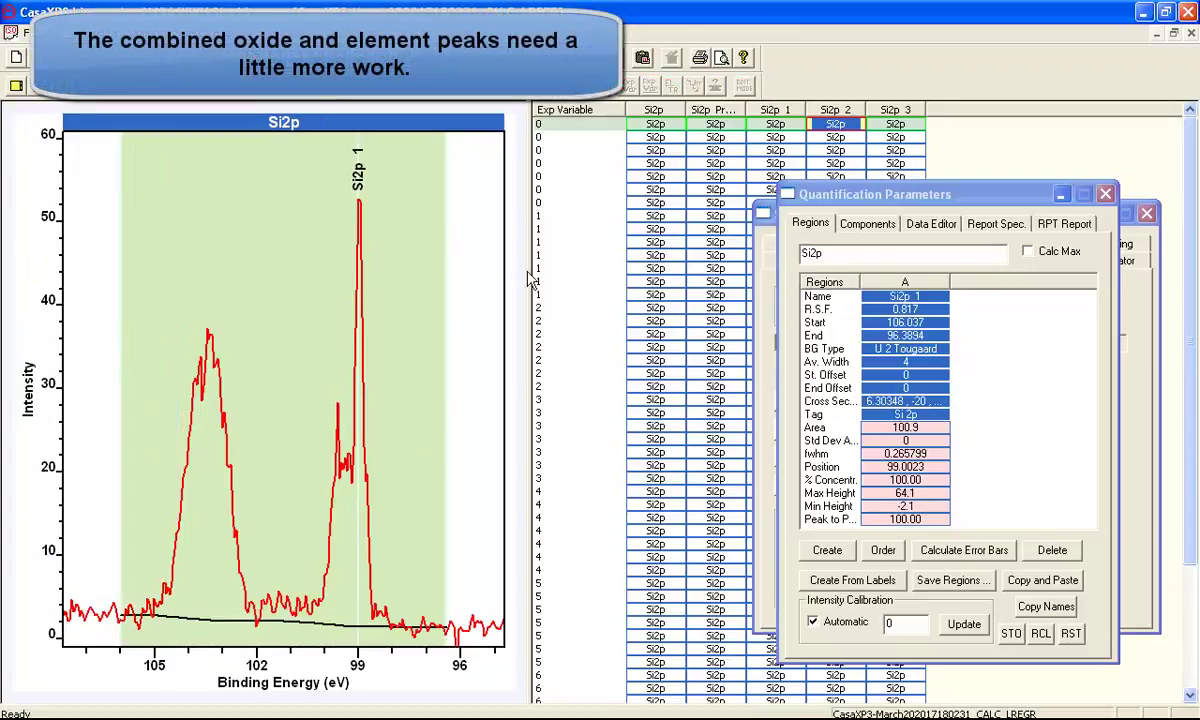
{"action": "left_click_drag", "start_coordinate": [446, 466], "coordinate": [413, 468]}
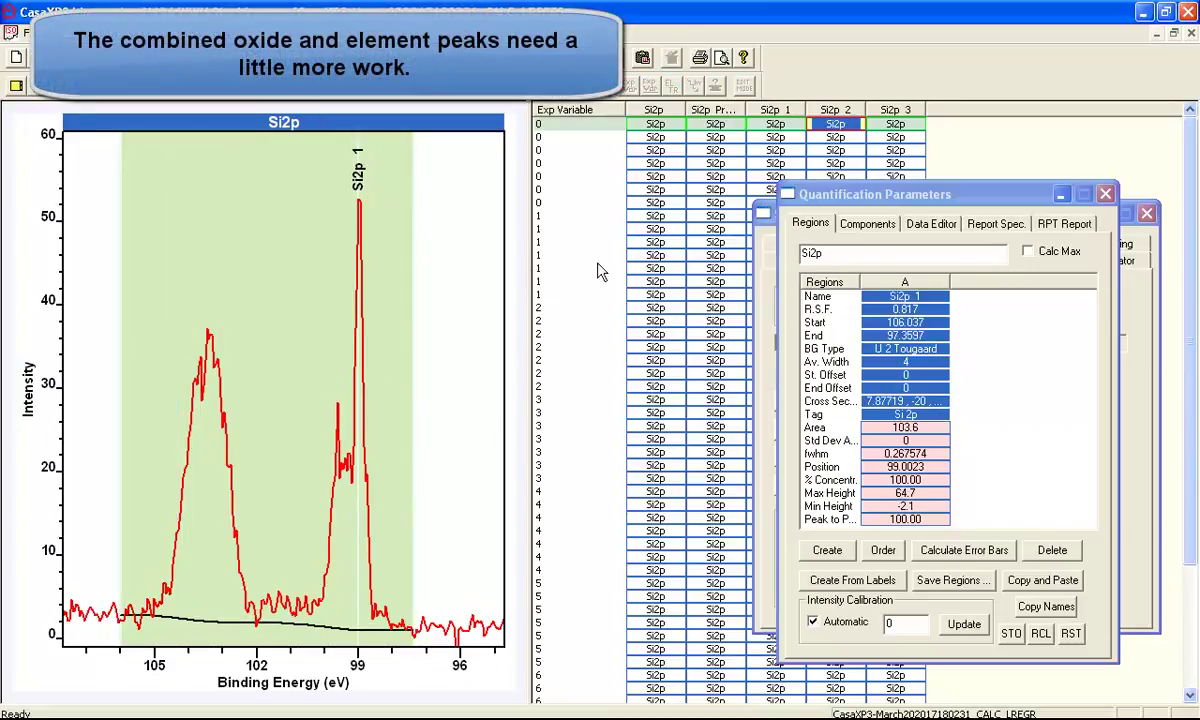
- Extend the start of the Si2p 3 region to about 105.2 eV
{"action": "left_click", "coordinate": [895, 124]}
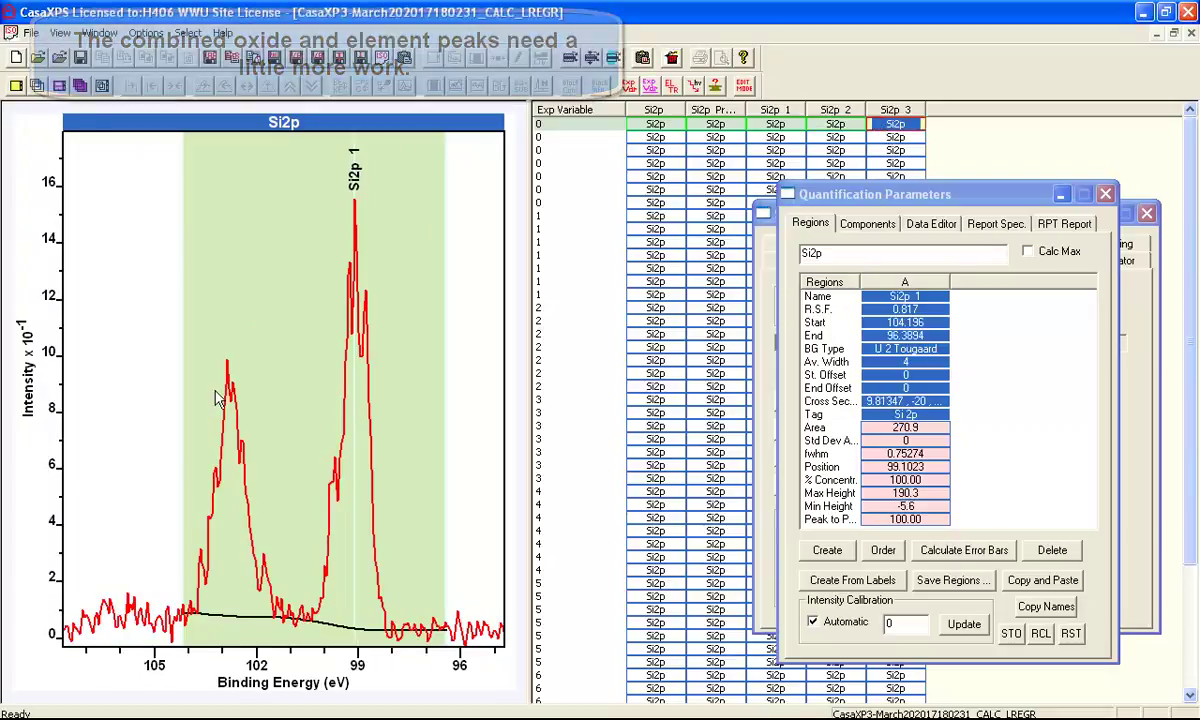
{"action": "left_click_drag", "start_coordinate": [175, 490], "coordinate": [175, 493]}
{"action": "left_click_drag", "start_coordinate": [152, 492], "coordinate": [150, 490]}
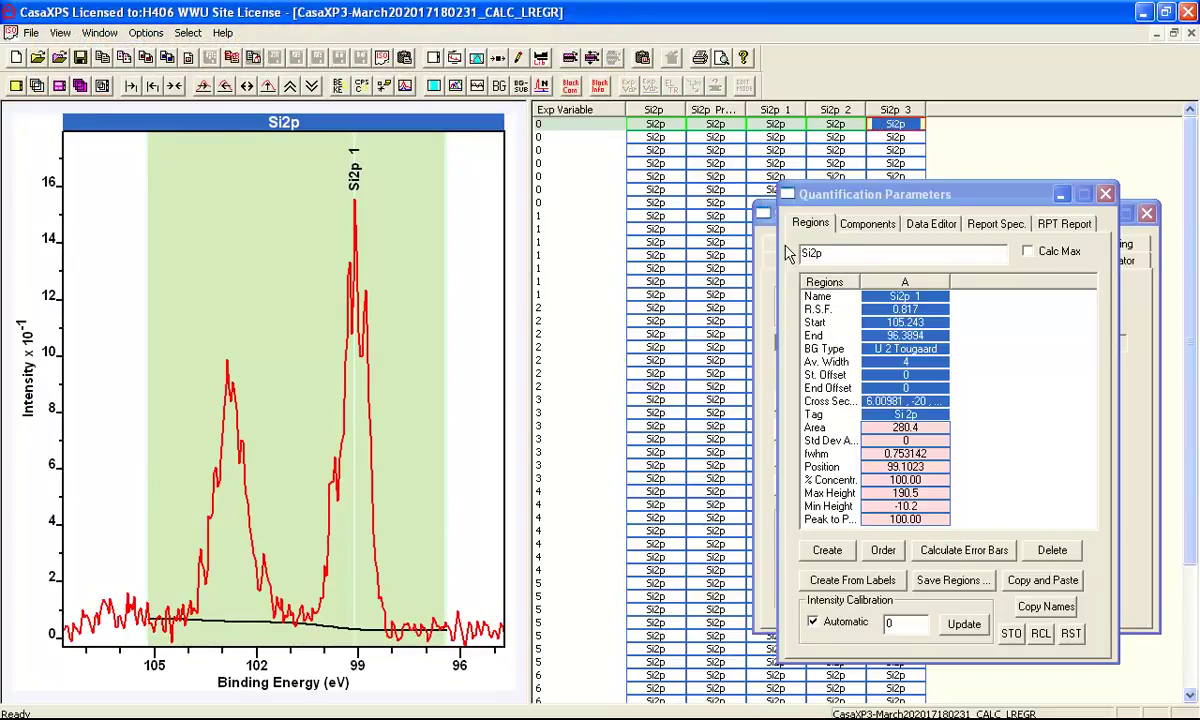
- Create two LF(1,1,25,280) components on the first-row Si2p 1 spectrum and fit them to the elemental doublet
{"action": "left_click", "coordinate": [855, 224]}
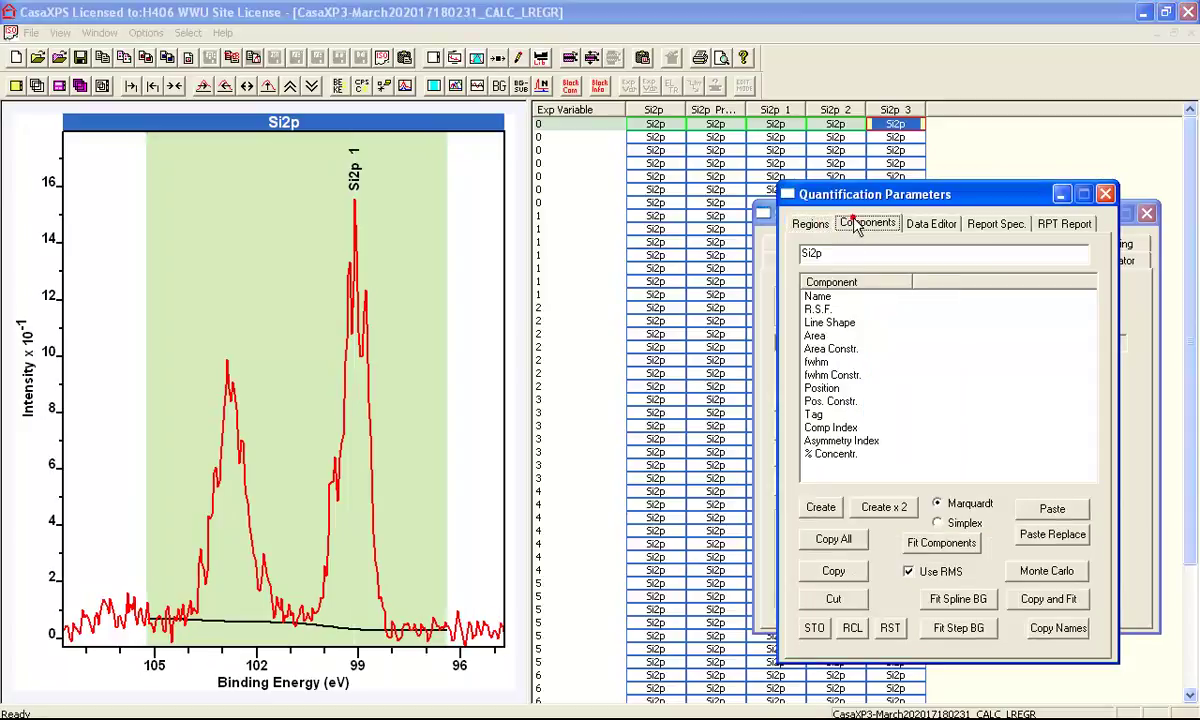
{"action": "left_click", "coordinate": [772, 125]}
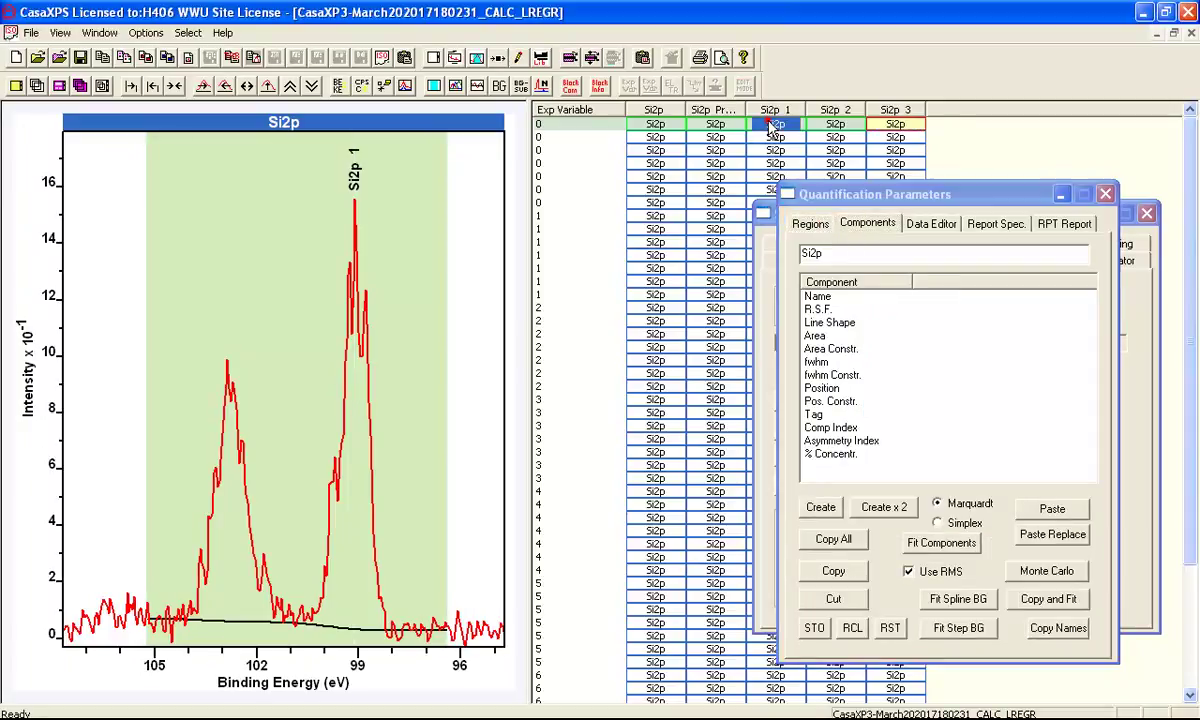
{"action": "left_click", "coordinate": [821, 508]}
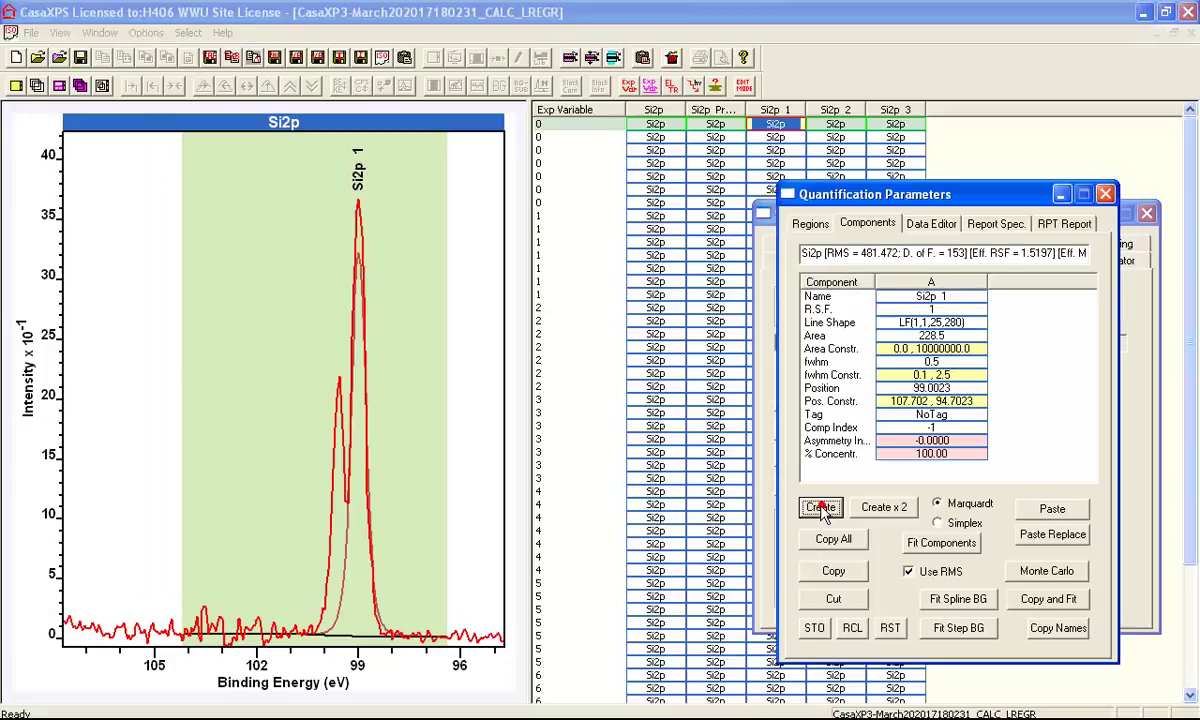
{"action": "left_click", "coordinate": [821, 508]}
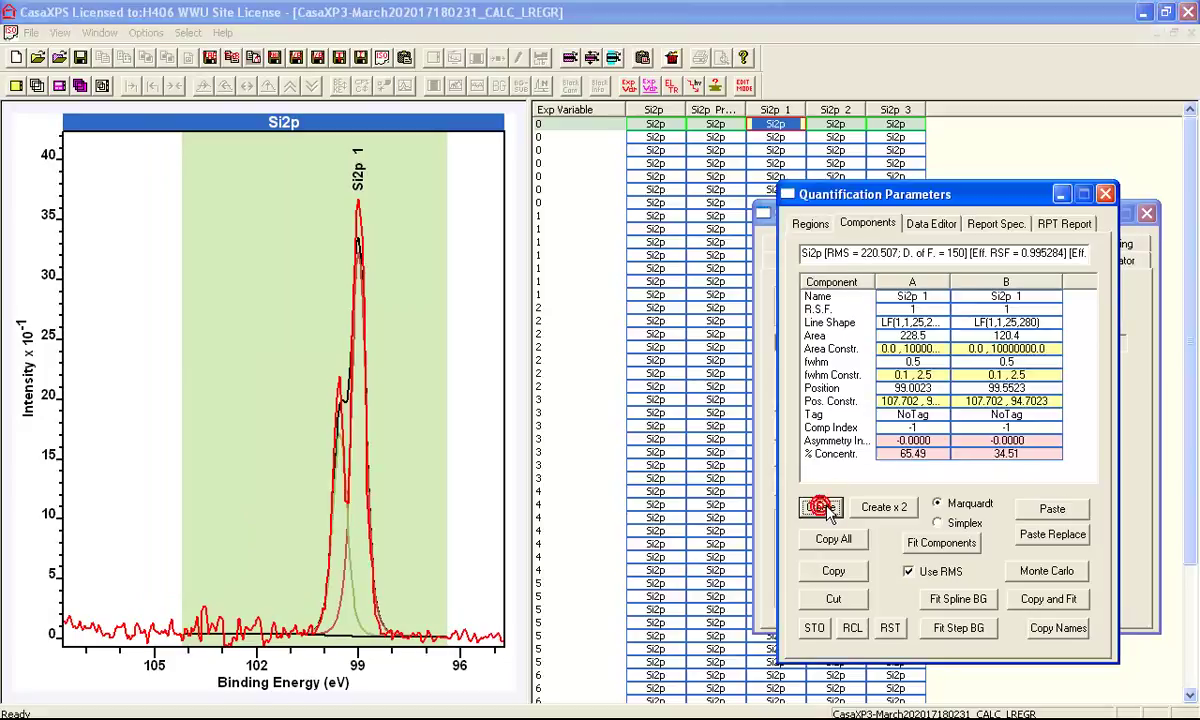
{"action": "left_click", "coordinate": [940, 542]}
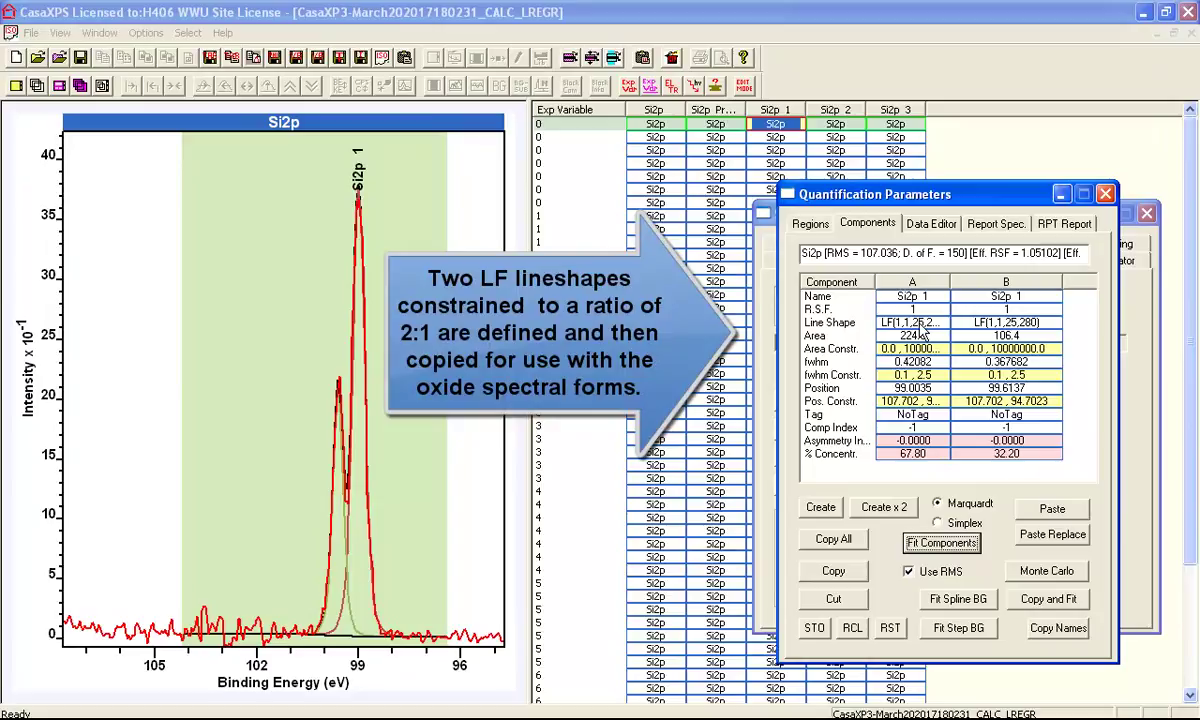
- Constrain component B's area to A*0.5 on the first-row Si2p 1 spectrum and refit the doublet
{"action": "left_click", "coordinate": [1008, 355]}
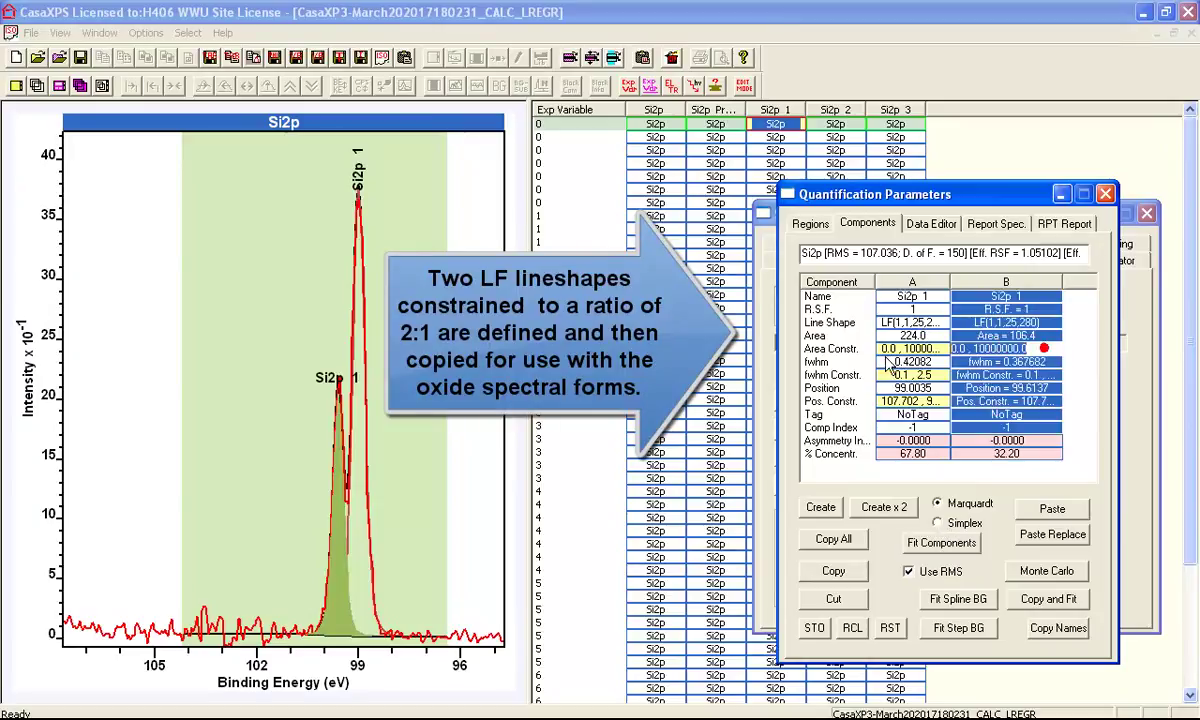
{"action": "type", "text": "a*0.5"}
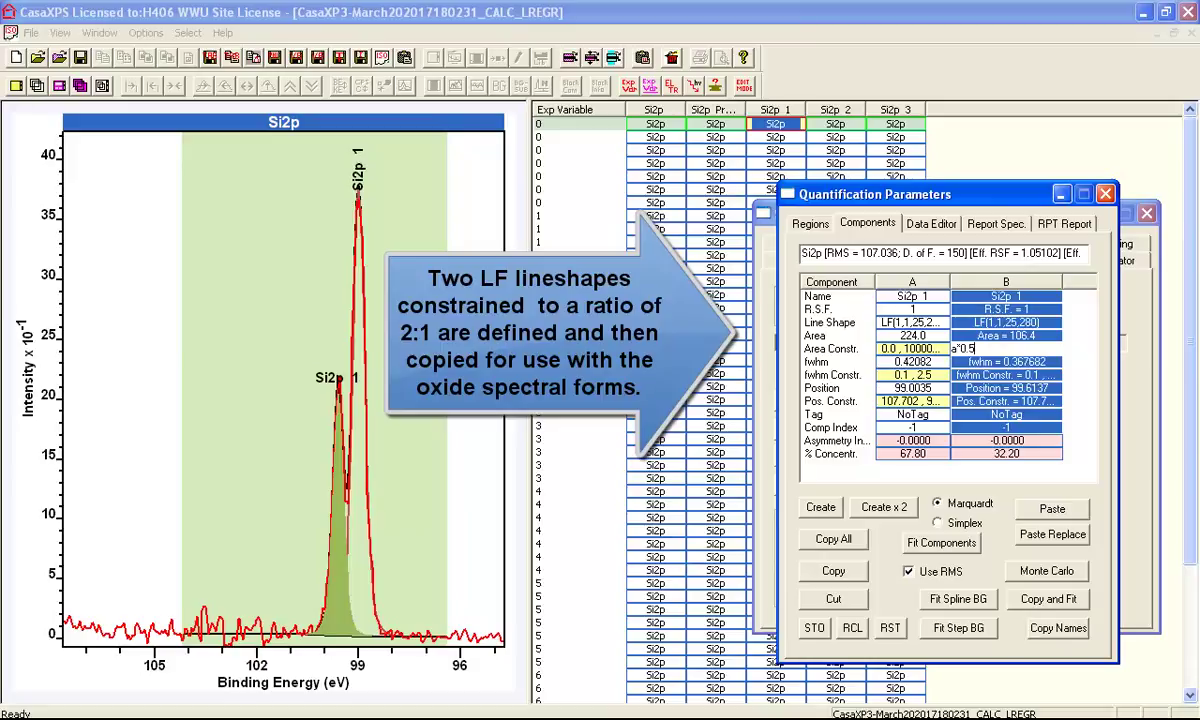
{"action": "key", "text": "Return"}
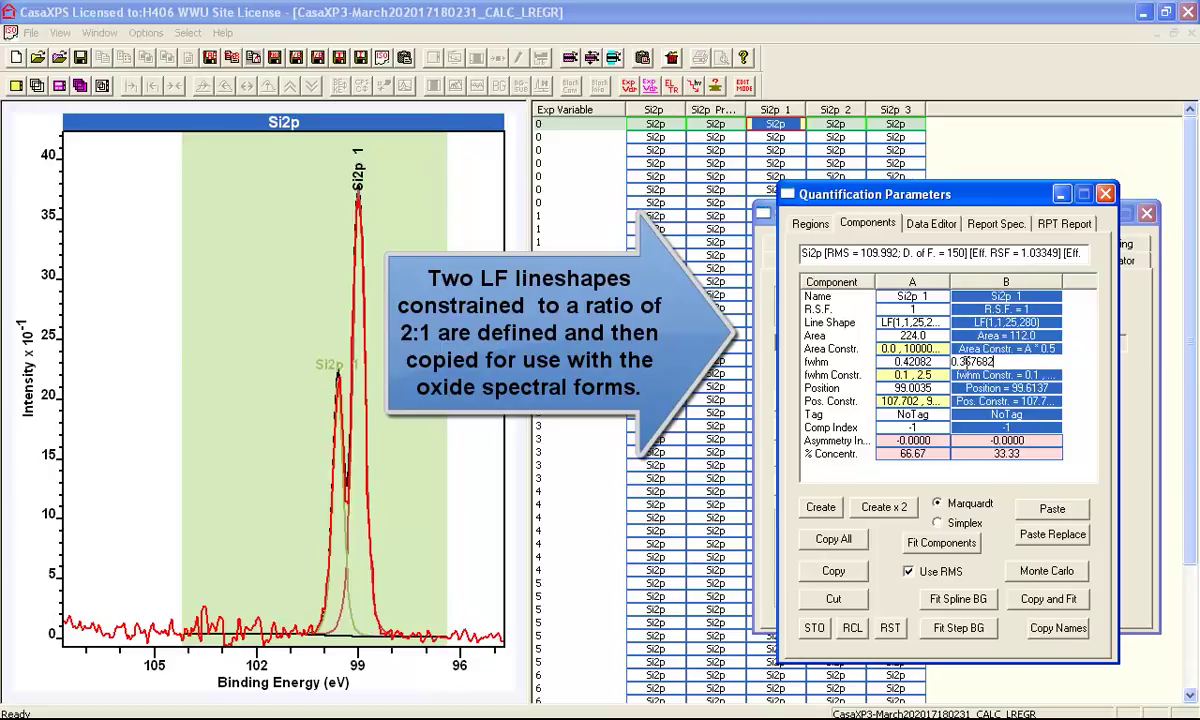
{"action": "left_click", "coordinate": [946, 546]}
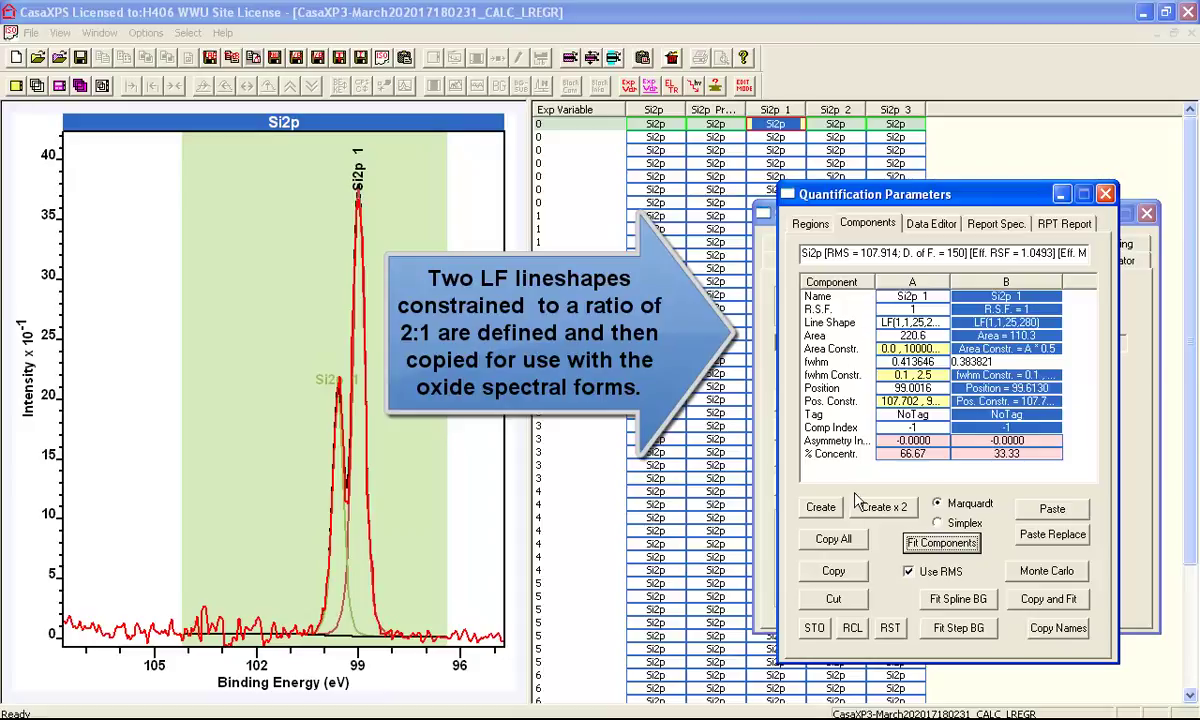
- Rename both doublet components Si2p Elemental
{"action": "left_click", "coordinate": [905, 298]}
{"action": "left_click", "coordinate": [928, 298]}
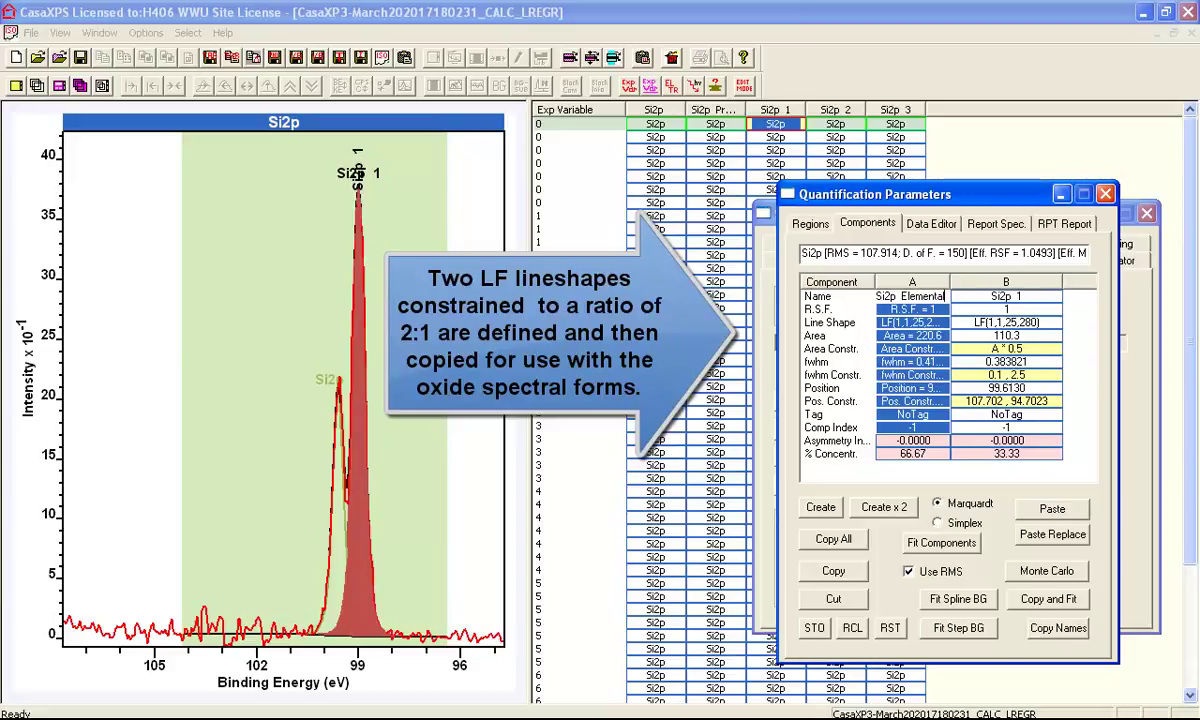
{"action": "left_click", "coordinate": [928, 309]}
{"action": "left_click", "coordinate": [924, 296]}
{"action": "left_click_drag", "start_coordinate": [948, 296], "coordinate": [765, 298]}
{"action": "key", "text": "ctrl+c"}
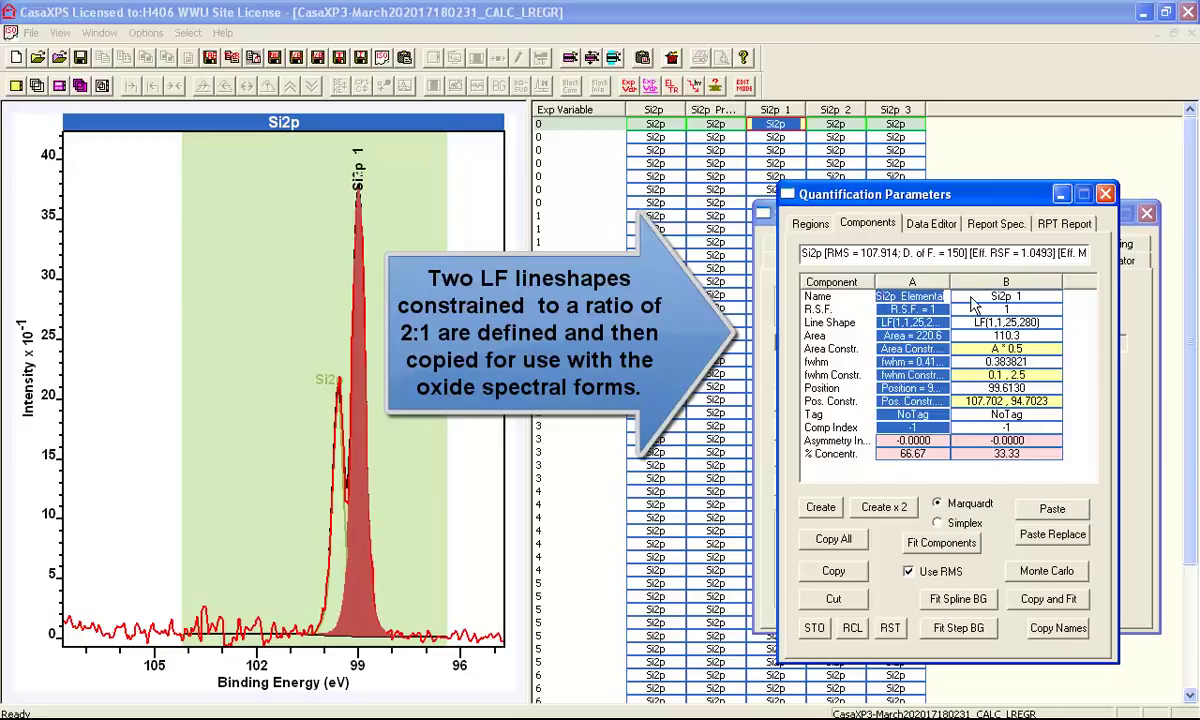
{"action": "left_click", "coordinate": [1037, 296]}
{"action": "left_click_drag", "start_coordinate": [1028, 296], "coordinate": [740, 297]}
{"action": "key", "text": "ctrl+v"}
{"action": "key", "text": "Return"}
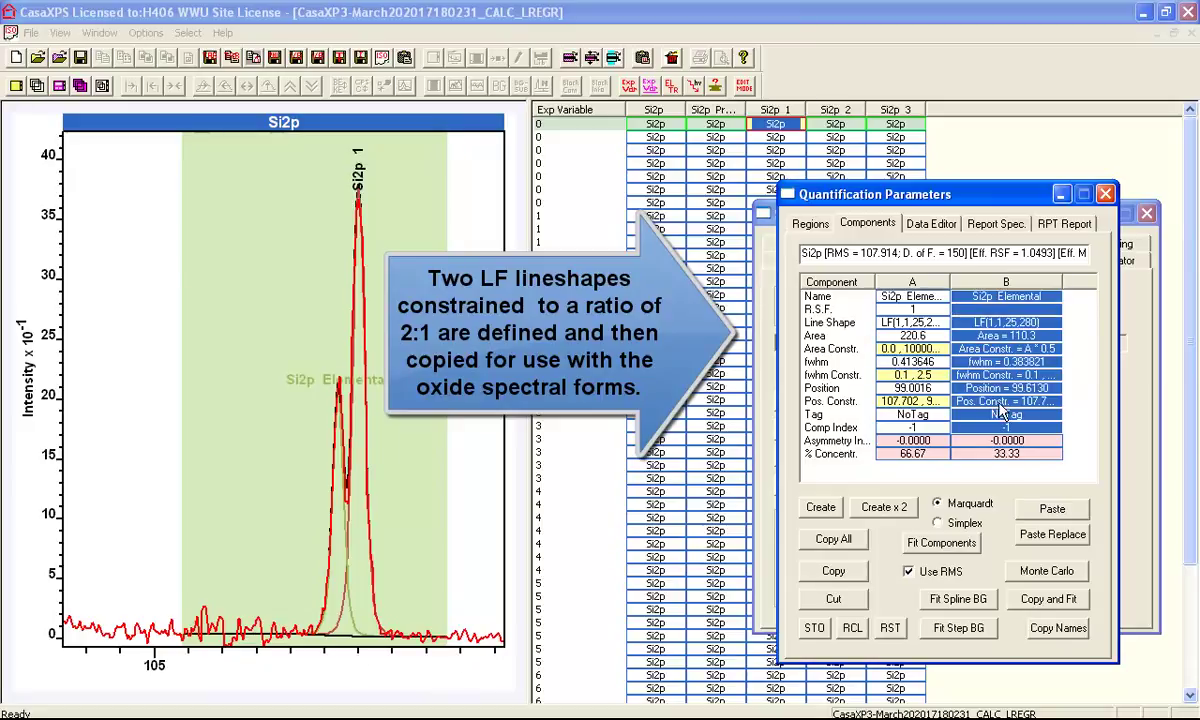
- Tie component B's position and FWHM constraints to component A
{"action": "left_click", "coordinate": [1033, 397]}
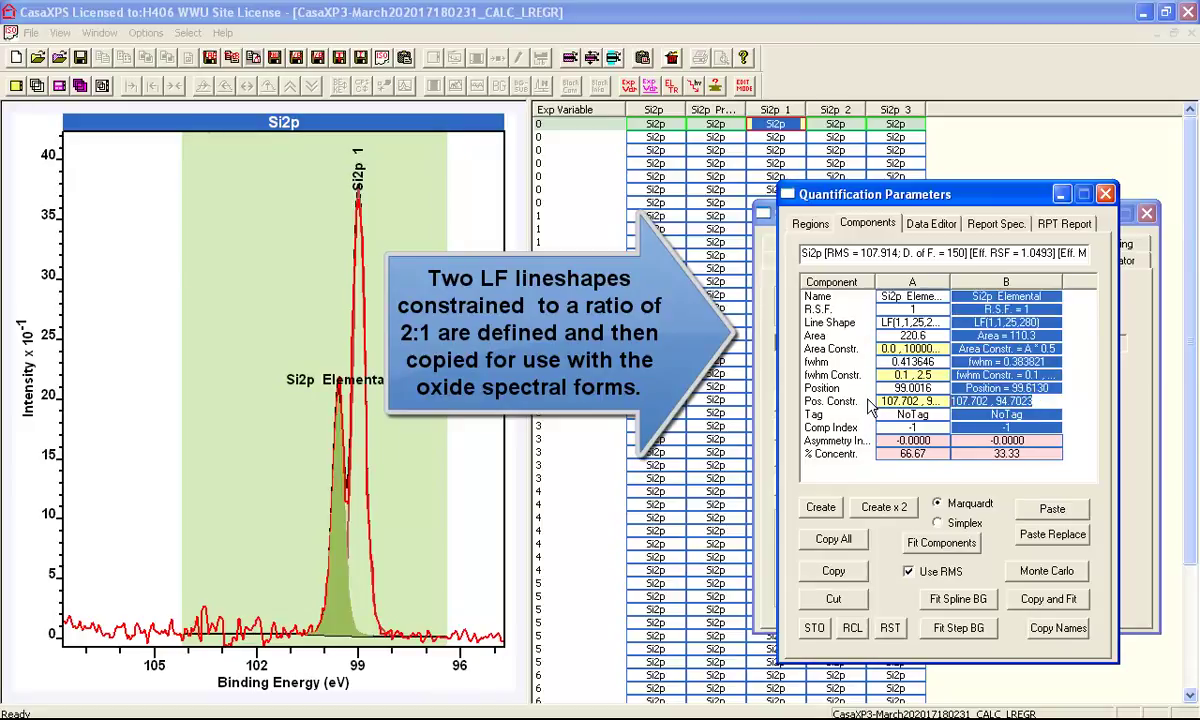
{"action": "type", "text": "A"}
{"action": "key", "text": "Return"}
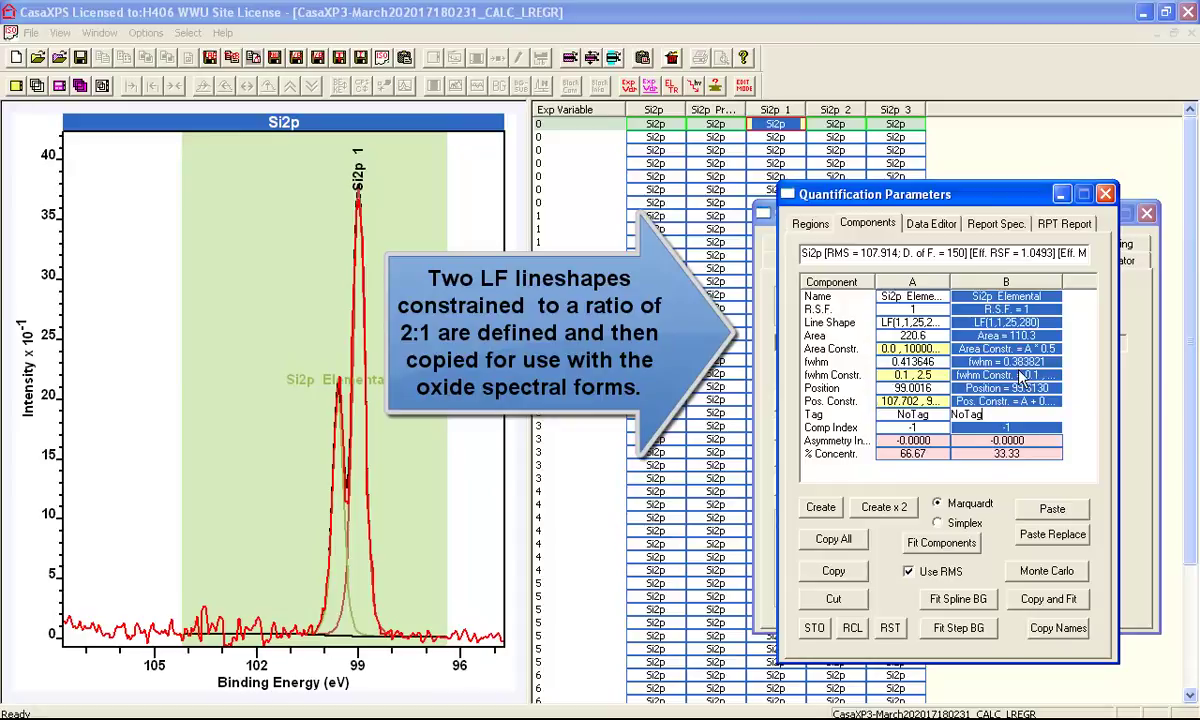
{"action": "left_click", "coordinate": [1020, 375]}
{"action": "left_click_drag", "start_coordinate": [1024, 374], "coordinate": [815, 372]}
{"action": "type", "text": "A"}
{"action": "key", "text": "Return"}
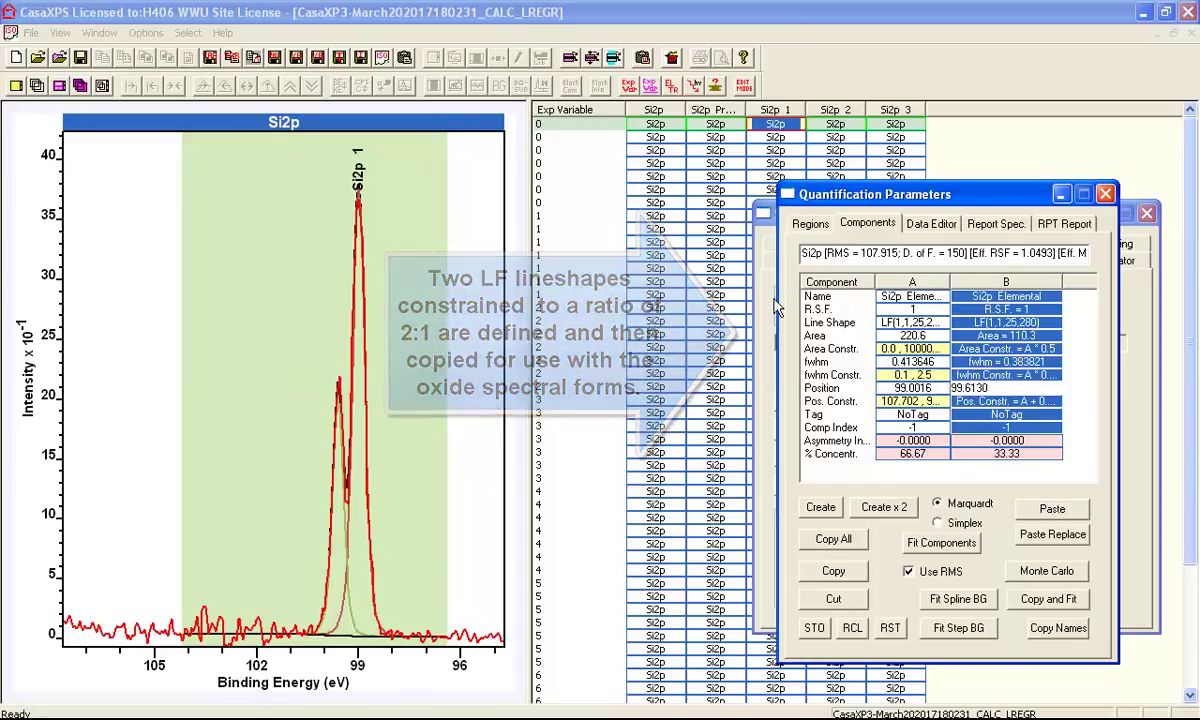
- Copy both elemental components to the first-row Si2p 2 spectrum, using Paste Replace to rescale them to its data
{"action": "left_click", "coordinate": [830, 540]}
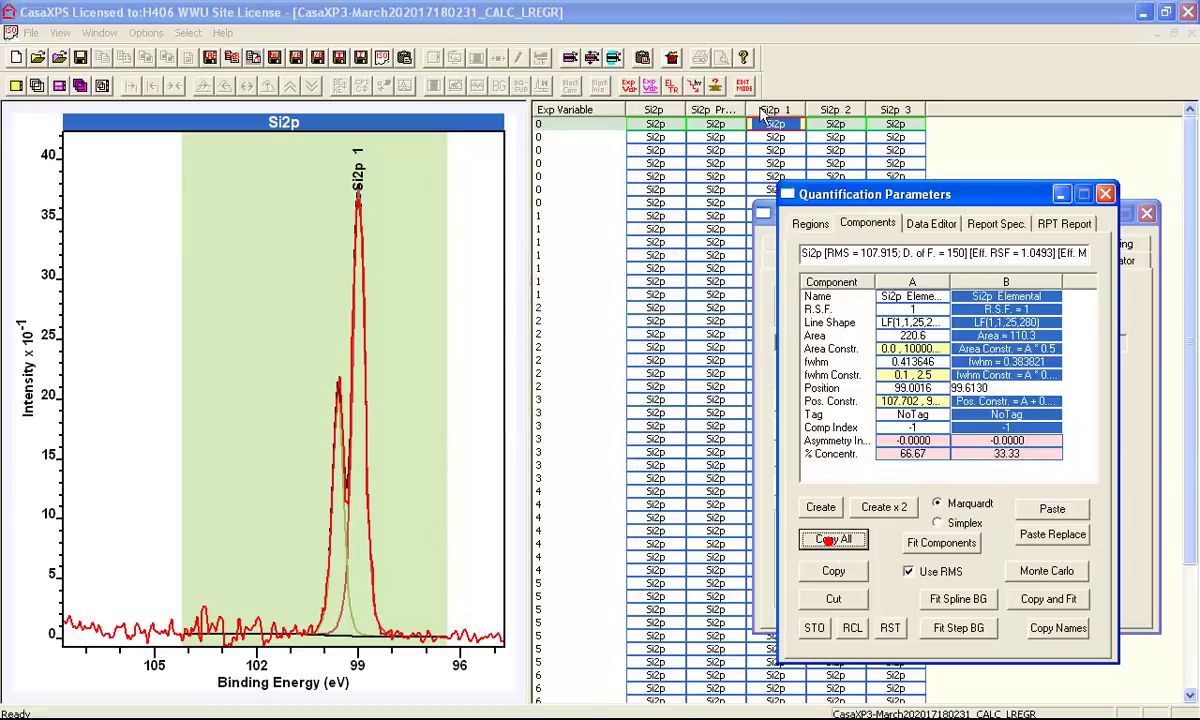
{"action": "left_click", "coordinate": [835, 124]}
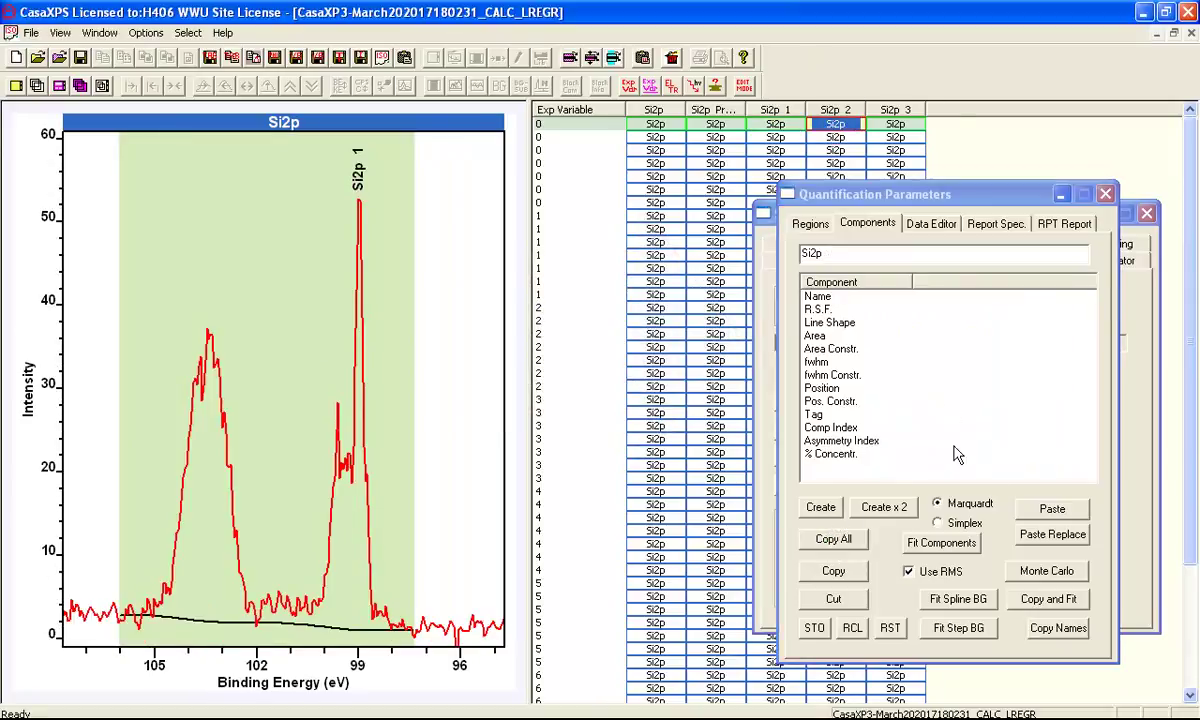
{"action": "left_click", "coordinate": [1050, 510]}
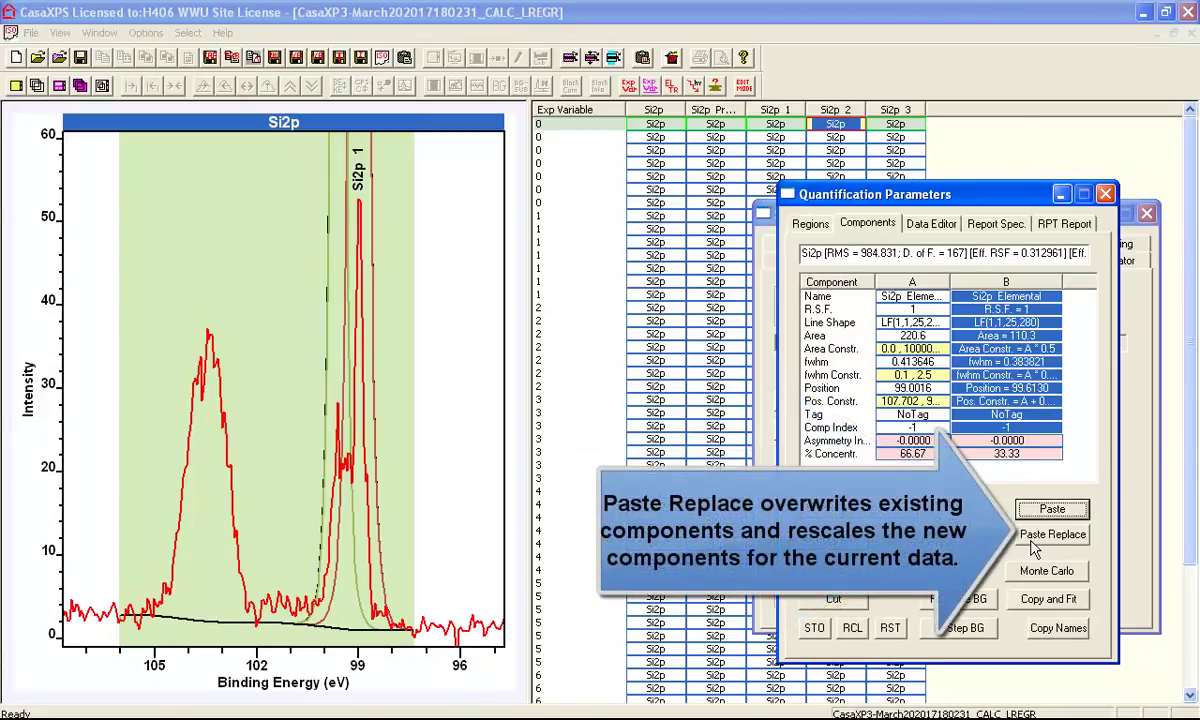
{"action": "left_click", "coordinate": [1035, 540]}
{"action": "left_click", "coordinate": [848, 430]}
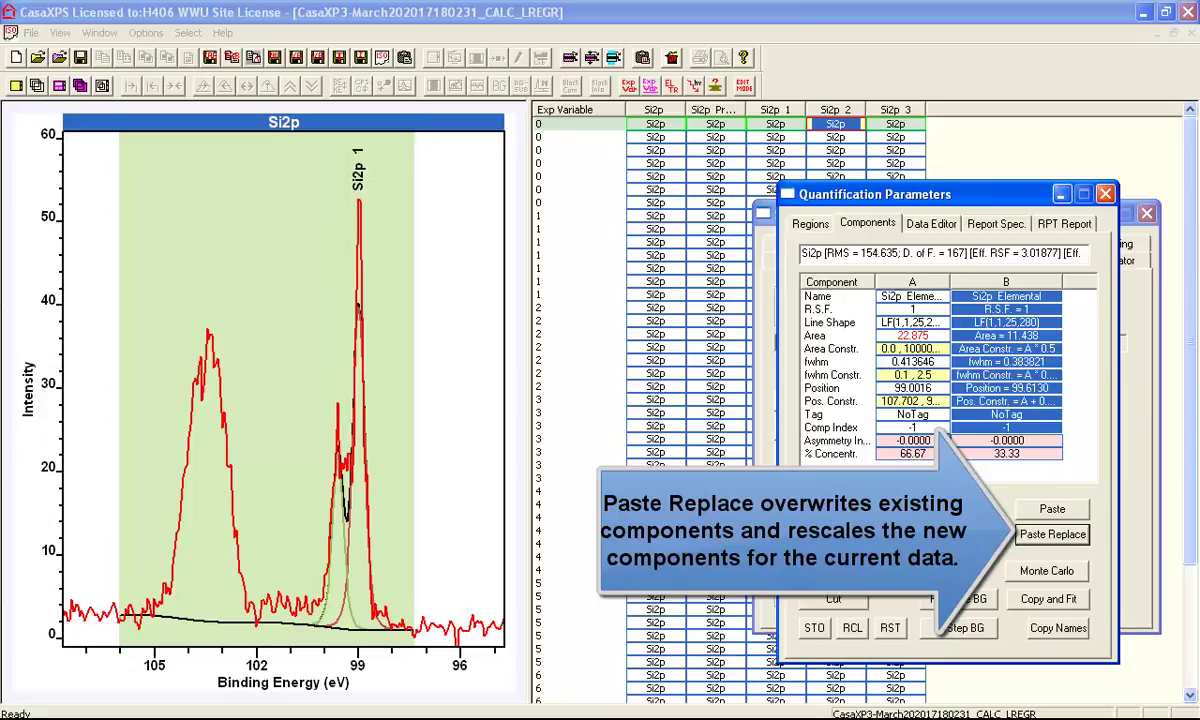
{"action": "left_click", "coordinate": [808, 225]}
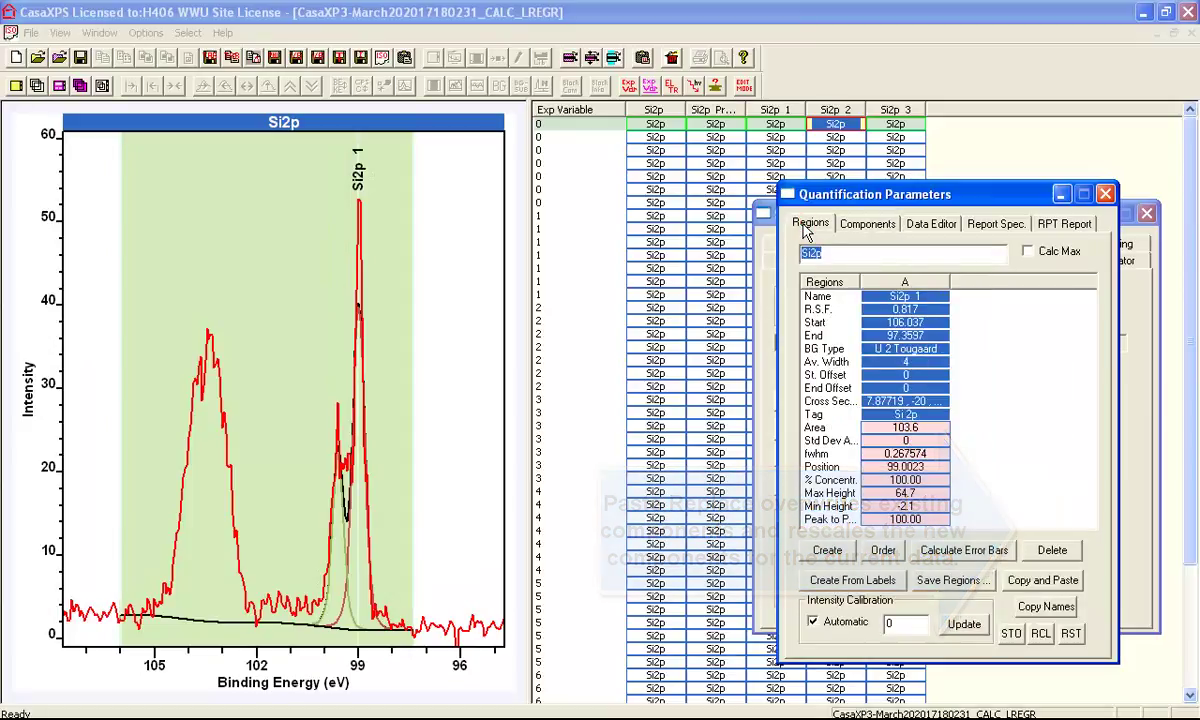
{"action": "left_click", "coordinate": [859, 225]}
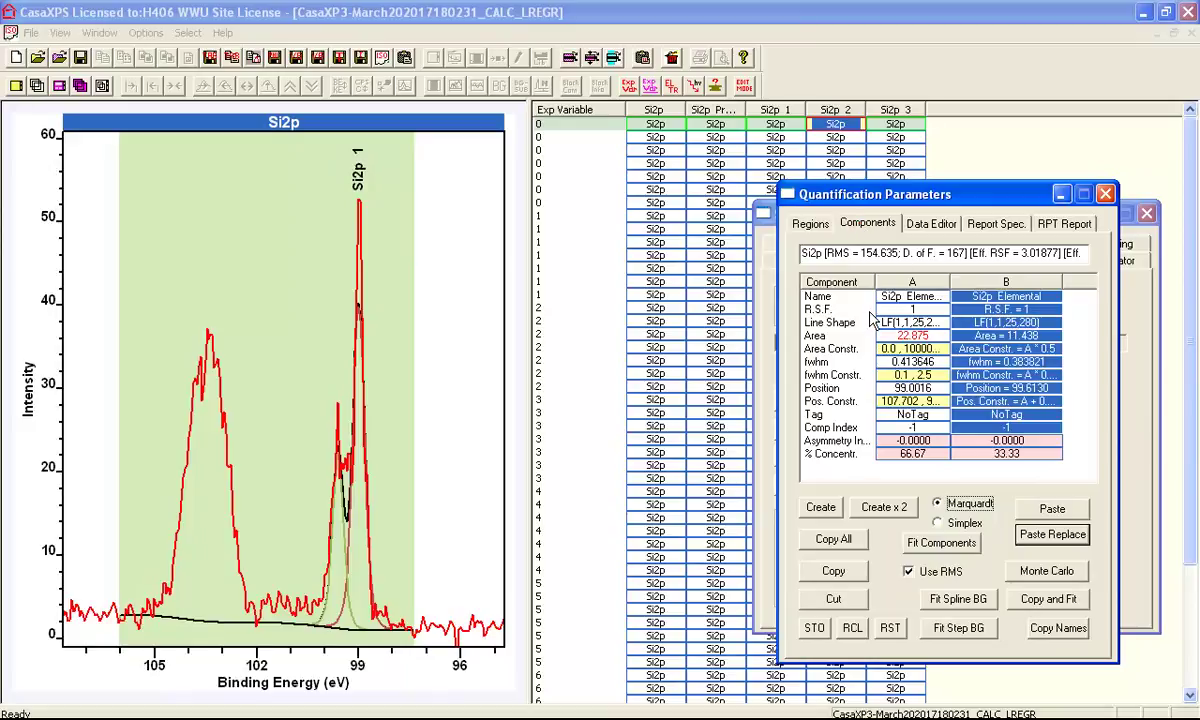
- Move the doublet on the Si2p 2 spectrum onto the oxide peak at about 103.4 eV
{"action": "left_click", "coordinate": [361, 316]}
{"action": "left_click_drag", "start_coordinate": [346, 309], "coordinate": [207, 357]}
{"action": "left_click", "coordinate": [359, 308]}
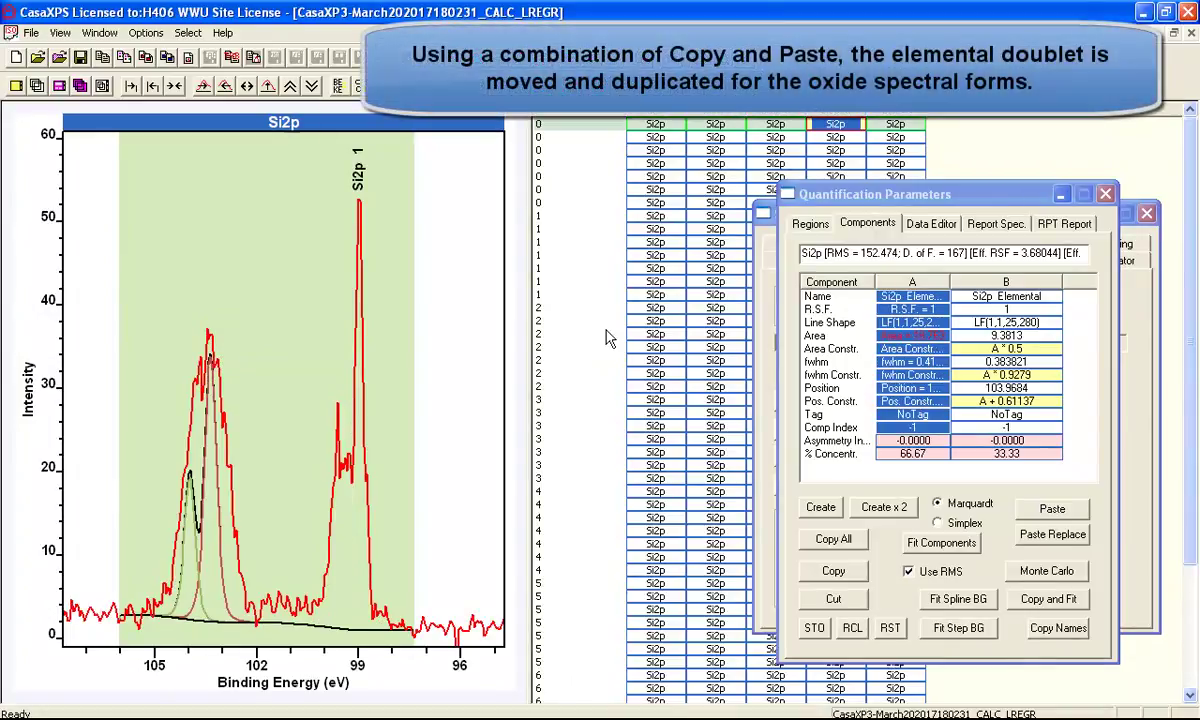
- Duplicate the oxide-positioned doublet on the Si2p 2 spectrum and place one of the pairs on the elemental peak near 99 eV
{"action": "left_click", "coordinate": [1048, 510]}
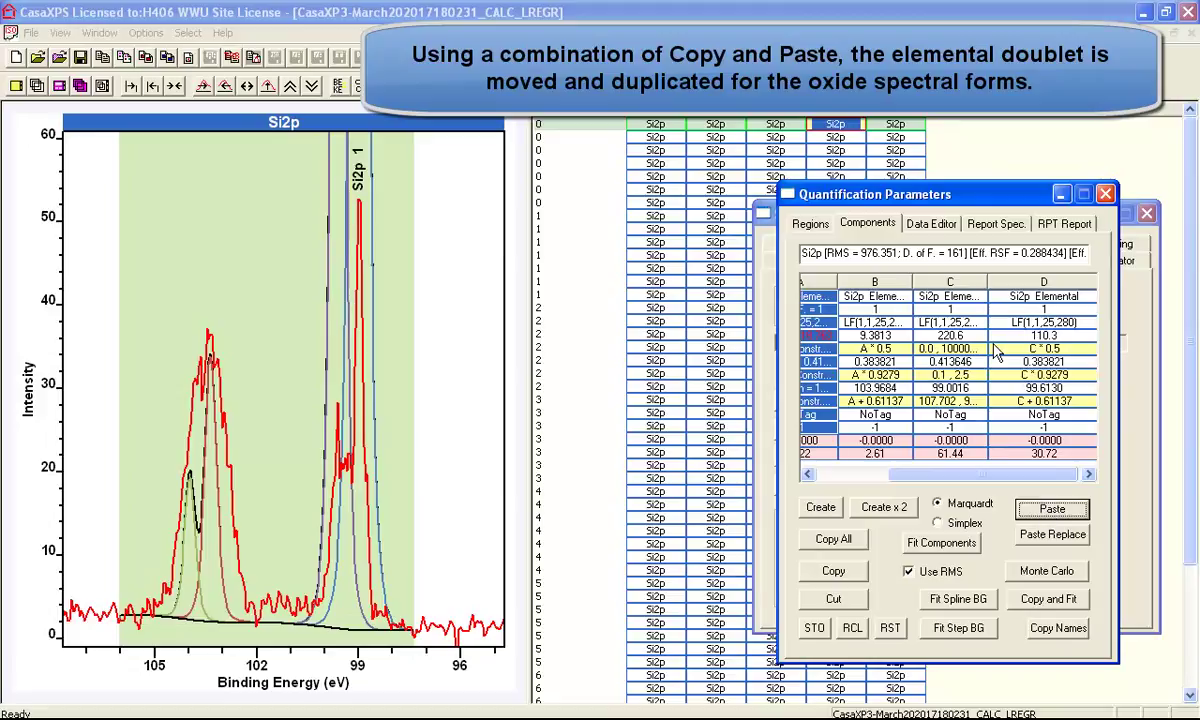
{"action": "left_click", "coordinate": [808, 348]}
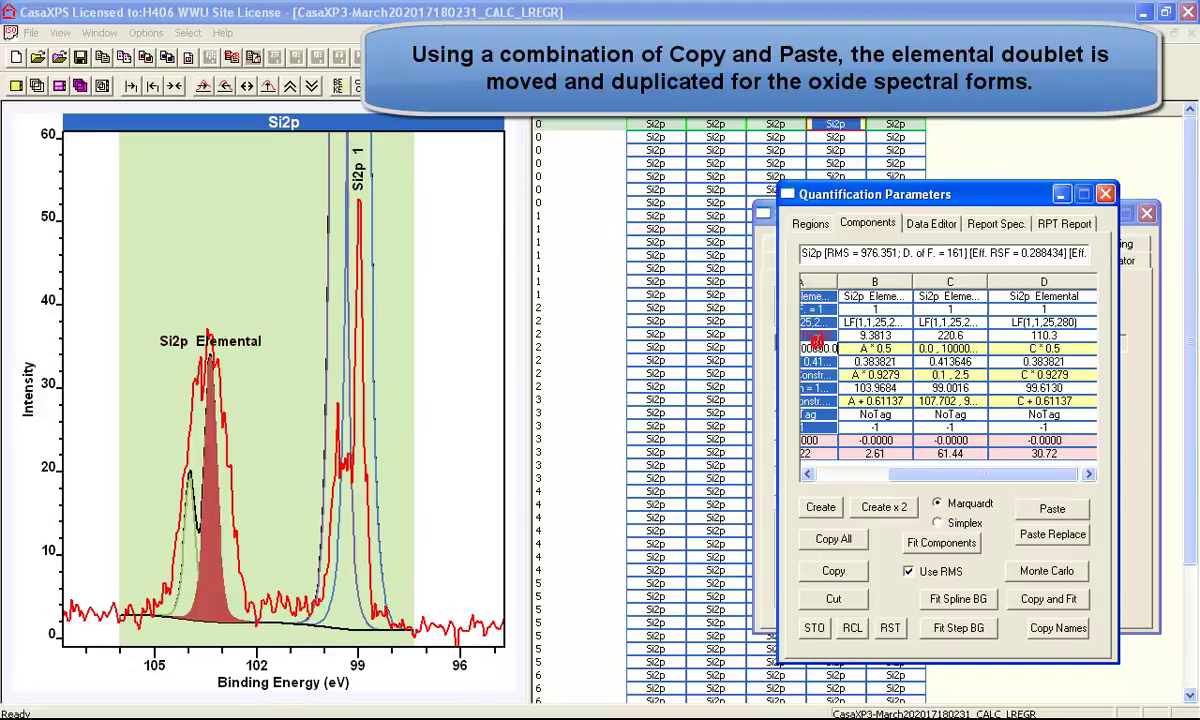
{"action": "left_click", "coordinate": [838, 573]}
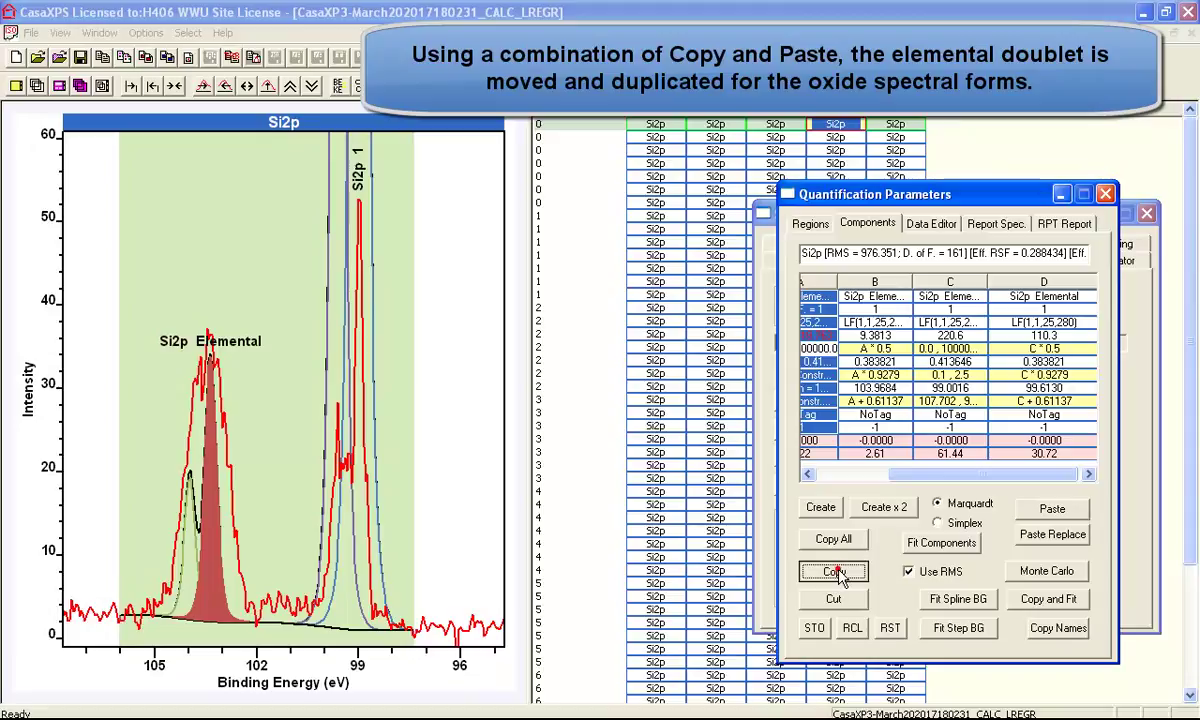
{"action": "left_click", "coordinate": [1056, 534]}
{"action": "left_click", "coordinate": [908, 456]}
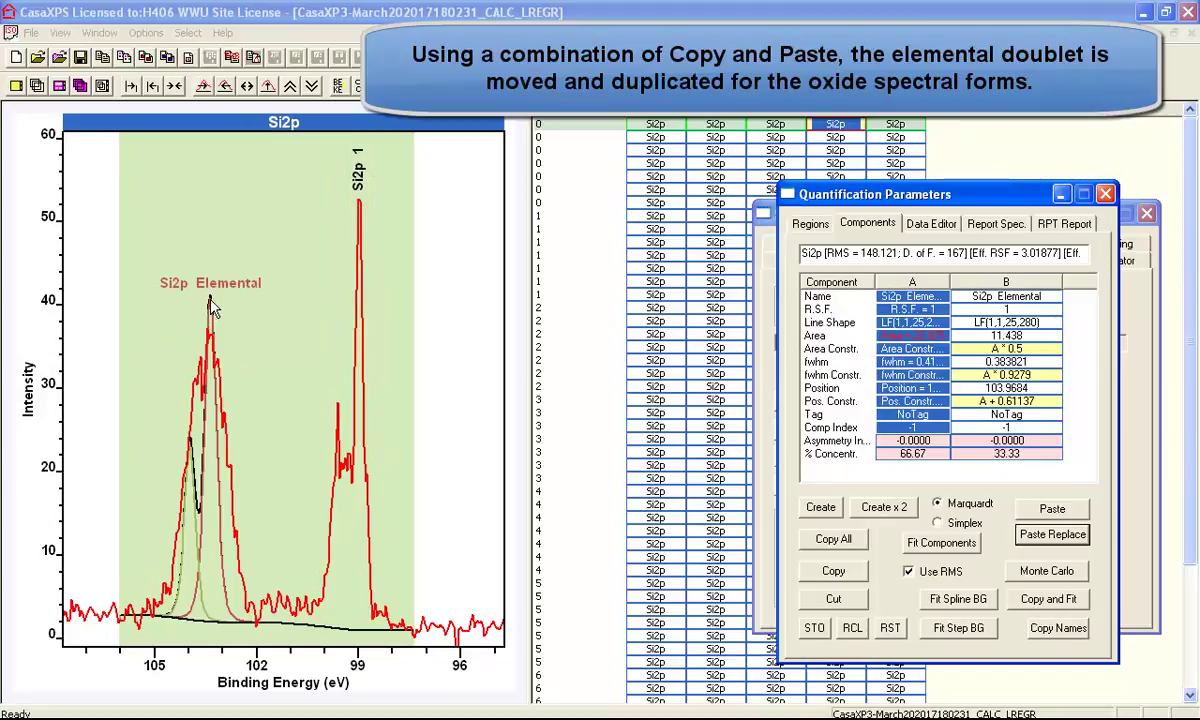
{"action": "left_click", "coordinate": [1052, 508]}
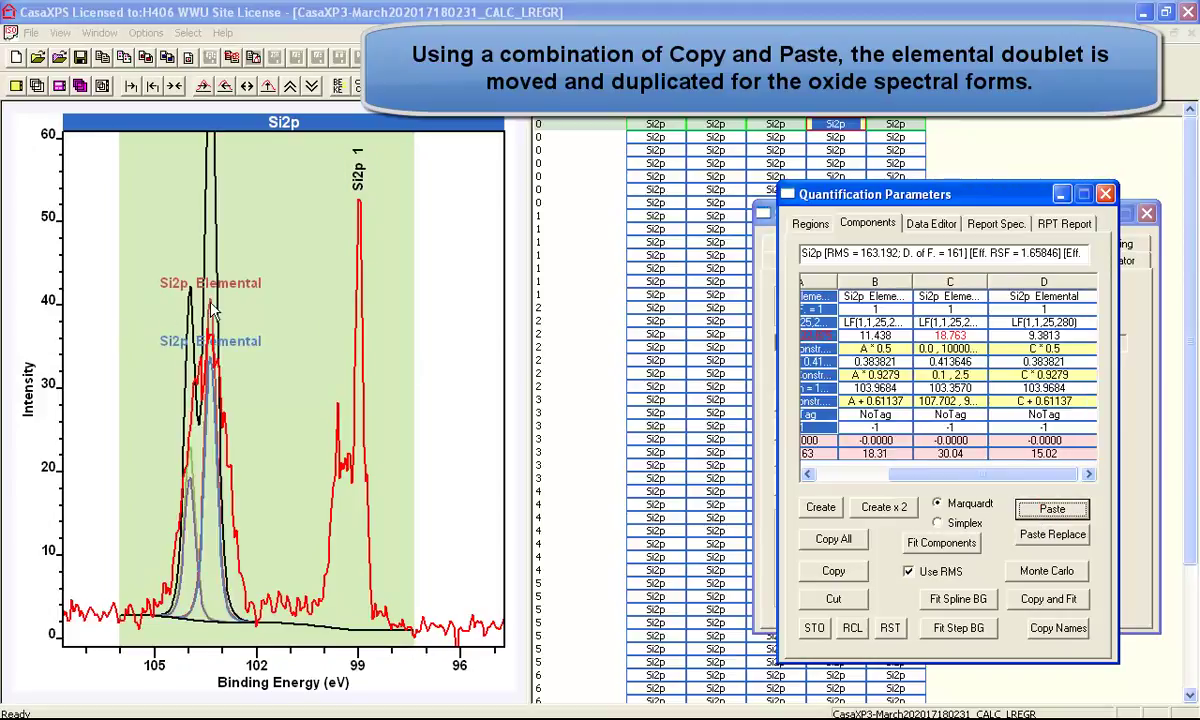
{"action": "left_click_drag", "start_coordinate": [208, 300], "coordinate": [359, 301]}
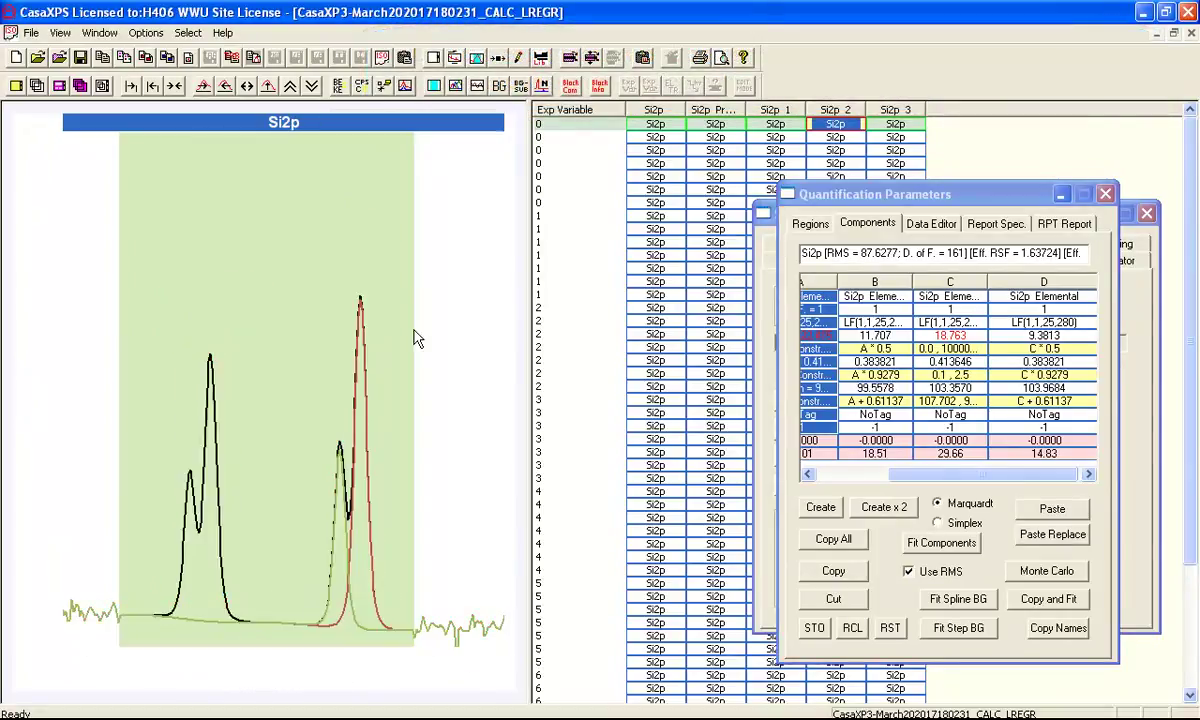
- Fit both doublets to the Si2p 2 spectrum and rename the oxide pair Si2p SiO2
{"action": "left_click", "coordinate": [924, 545]}
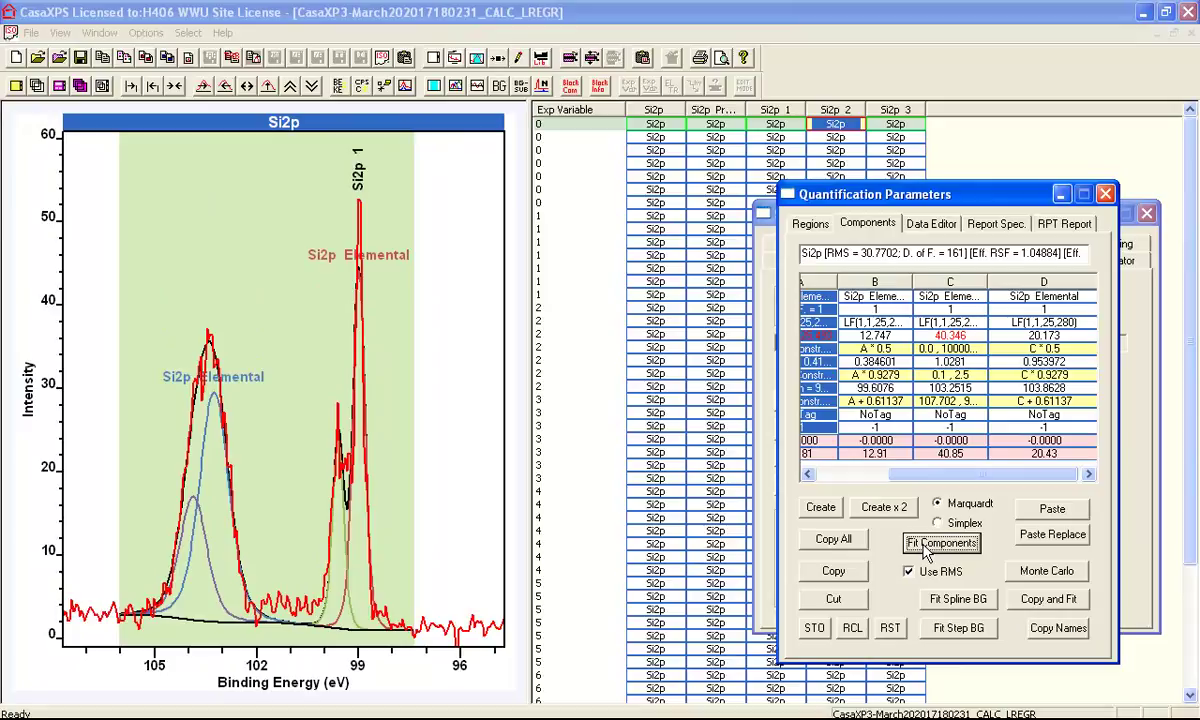
{"action": "left_click", "coordinate": [895, 284]}
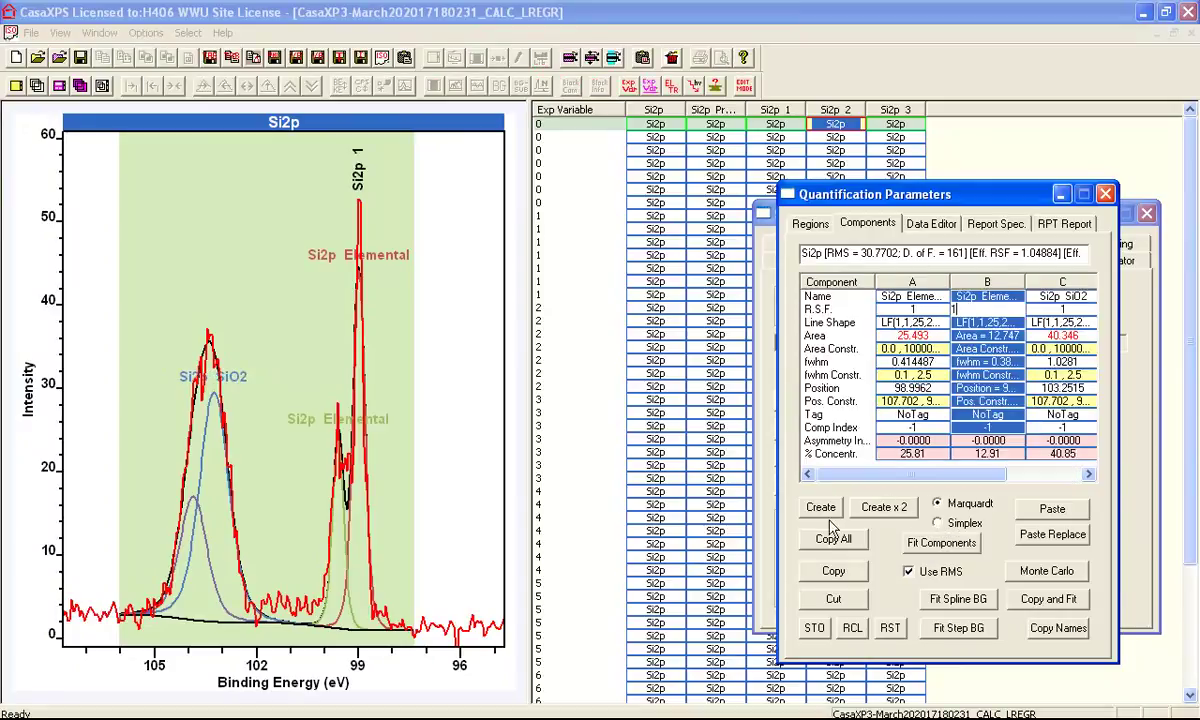
- Copy all four Si2p 2 components to the first-row Si2p 3 spectrum, overwriting its components with rescaled ones through Paste Replace
{"action": "left_click", "coordinate": [830, 541]}
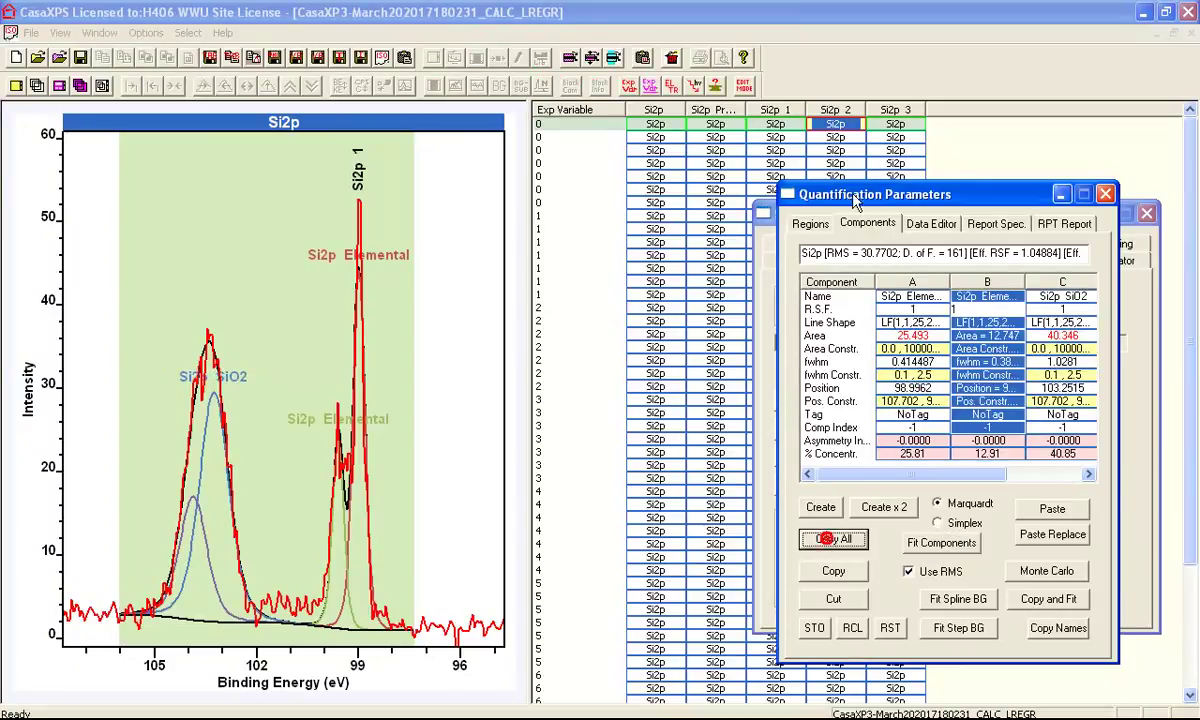
{"action": "left_click", "coordinate": [898, 127]}
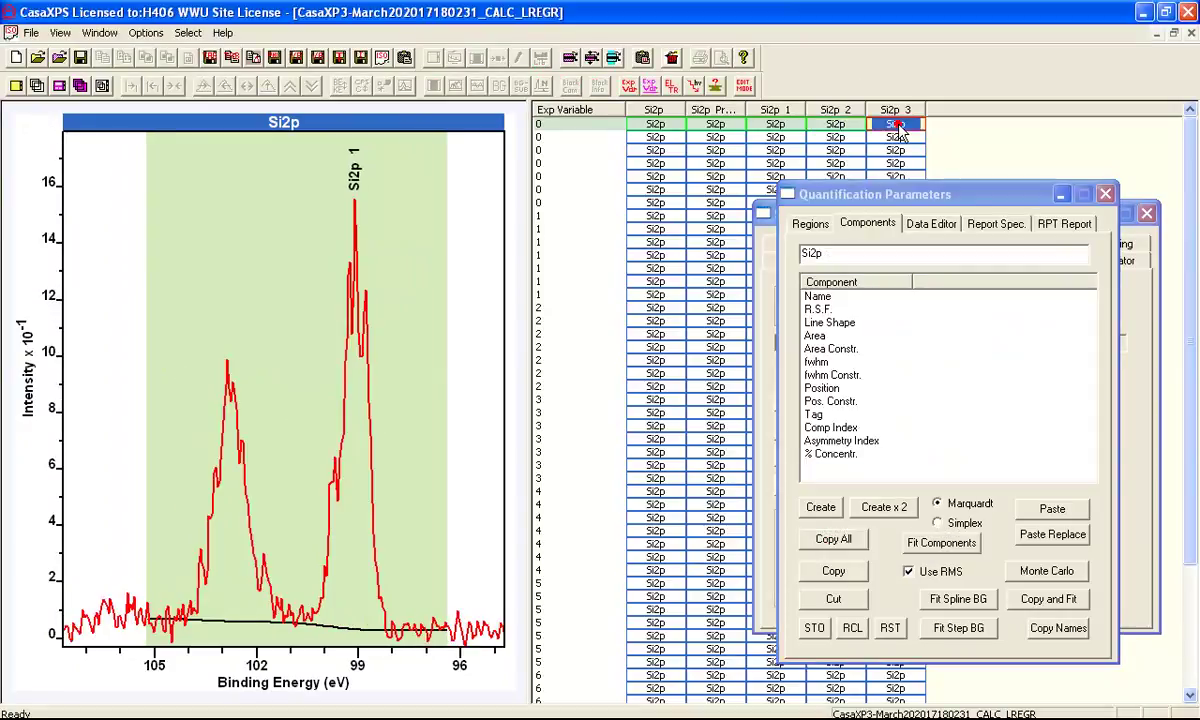
{"action": "left_click", "coordinate": [1053, 512]}
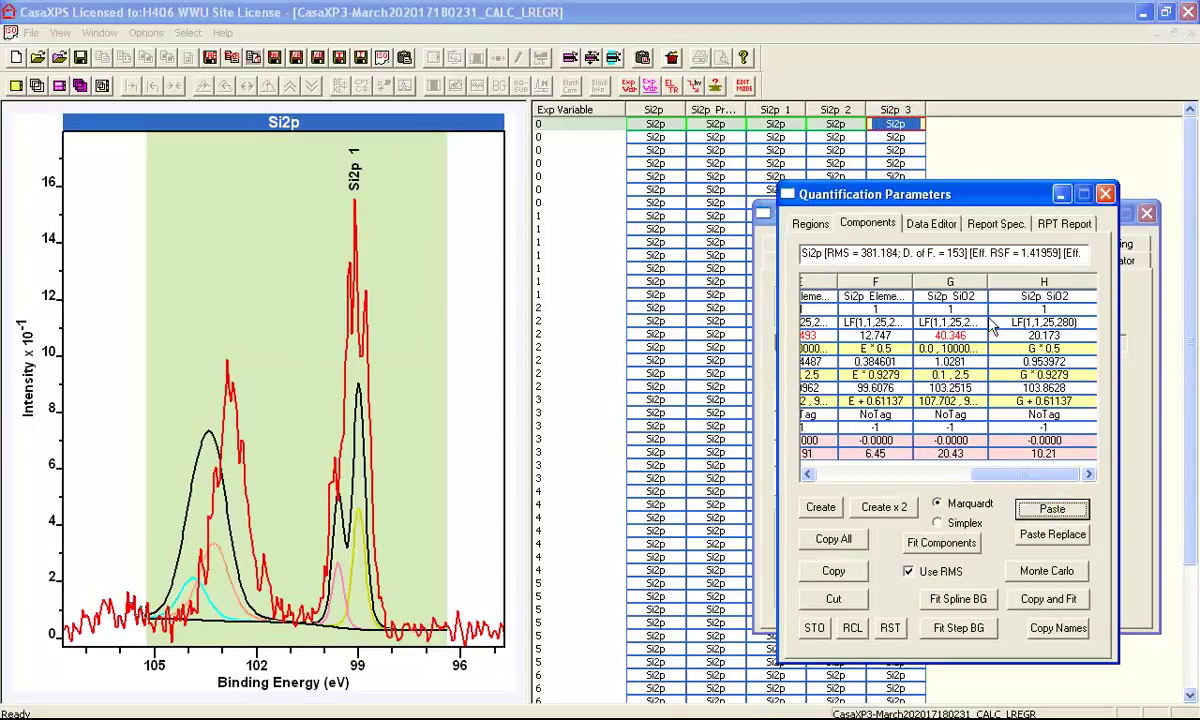
{"action": "left_click", "coordinate": [1052, 534]}
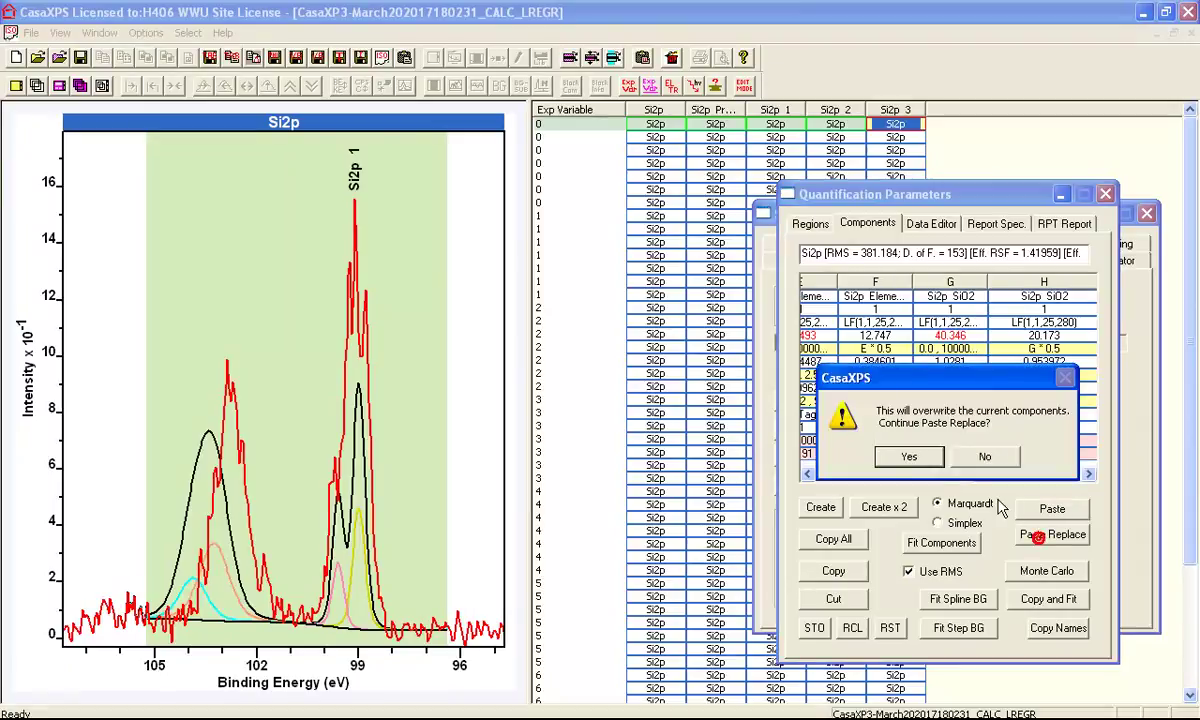
{"action": "left_click", "coordinate": [918, 454]}
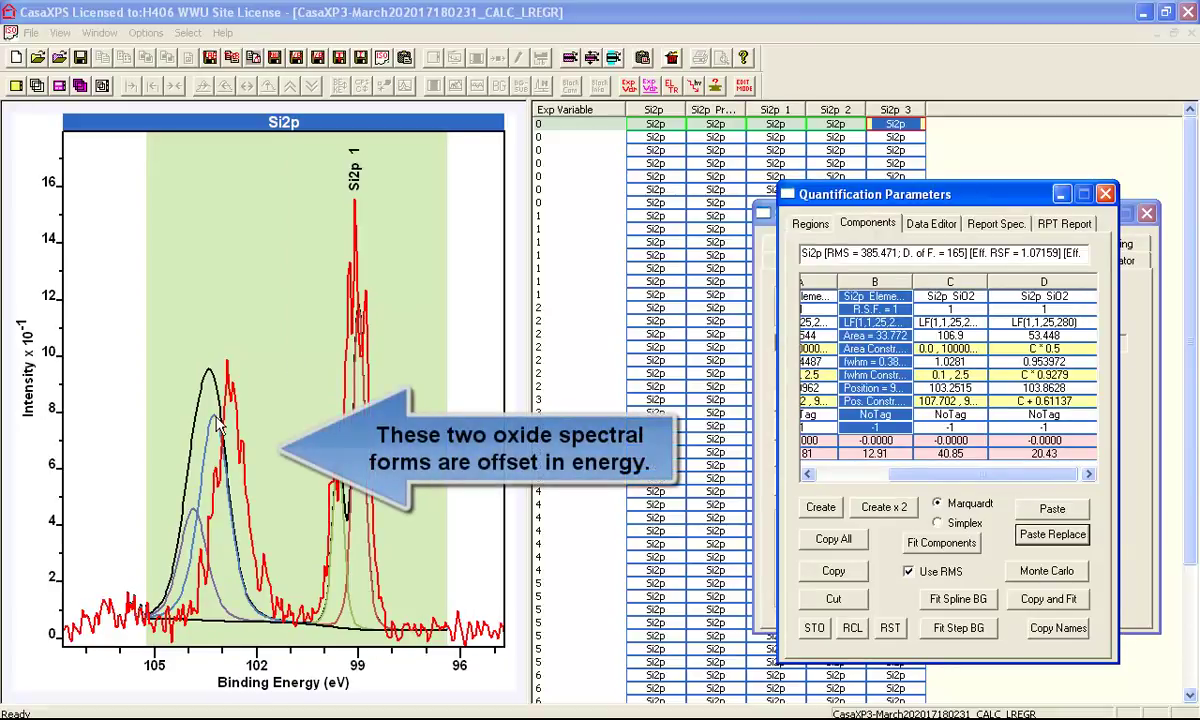
- Shift the oxide doublet on the Si2p 3 spectrum to about 102.6 eV and fit the components
{"action": "left_click_drag", "start_coordinate": [213, 418], "coordinate": [234, 418]}
{"action": "left_click", "coordinate": [935, 545]}
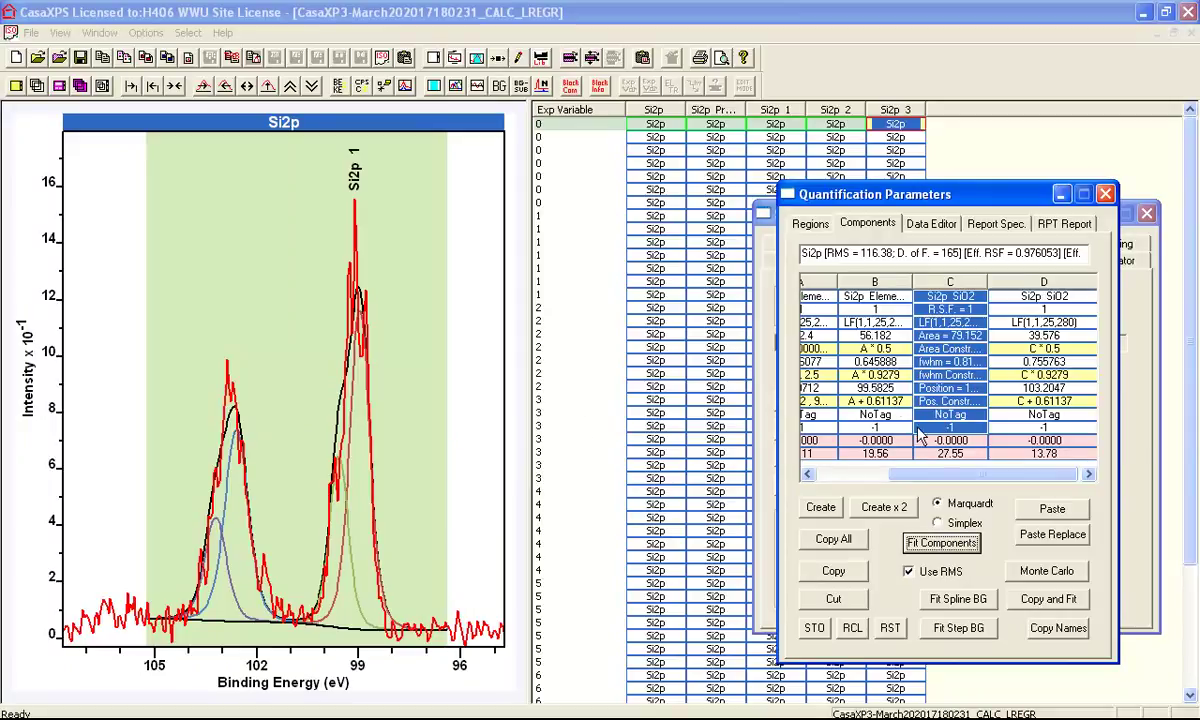
- Rename both oxide components on the Si2p 3 spectrum as Si2p Si2O3
{"action": "left_click", "coordinate": [969, 296]}
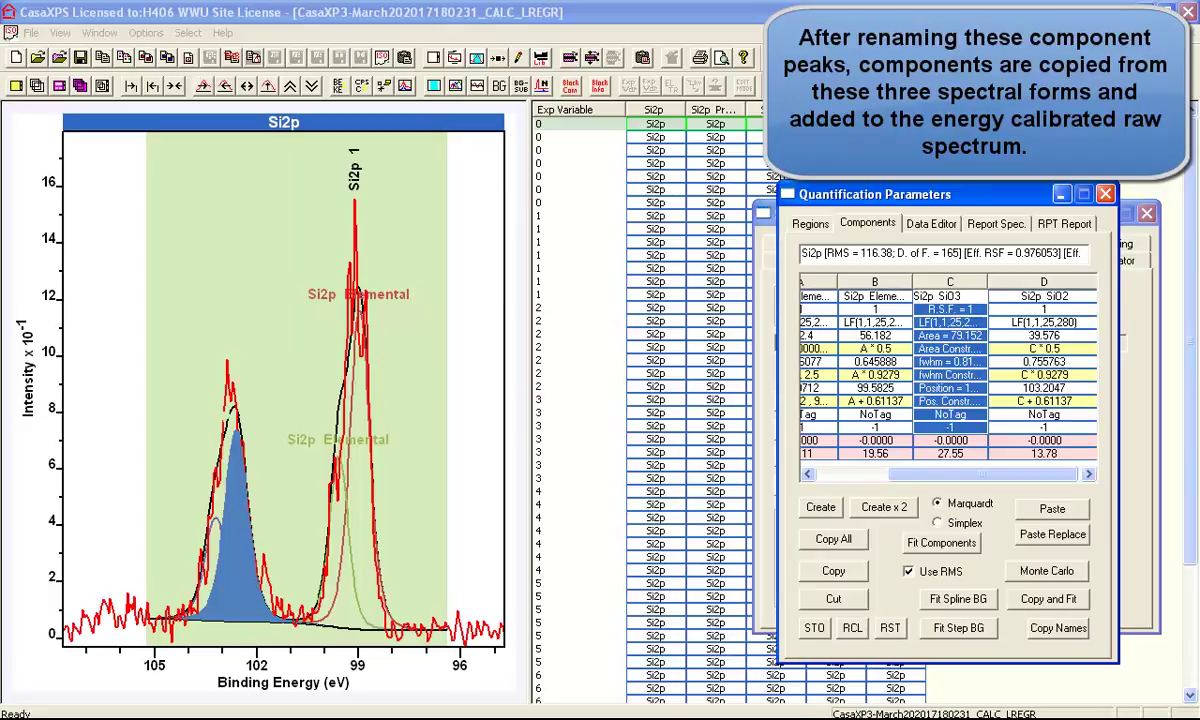
{"action": "key", "text": "Return"}
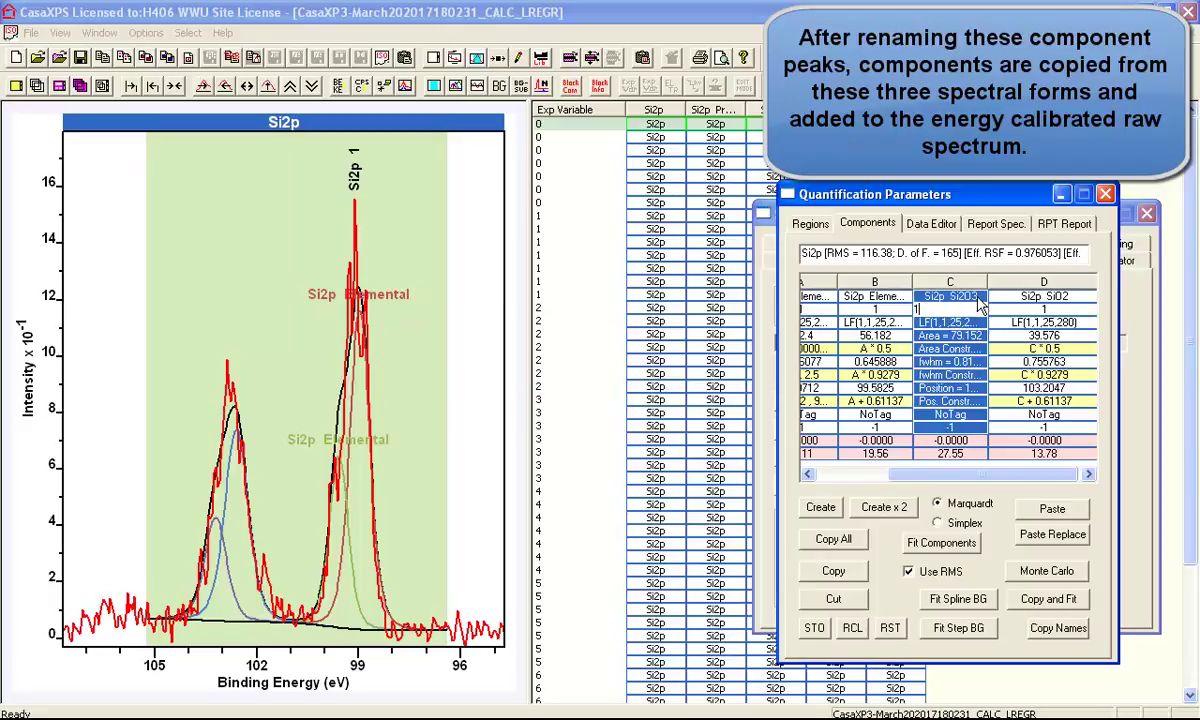
{"action": "left_click", "coordinate": [953, 283]}
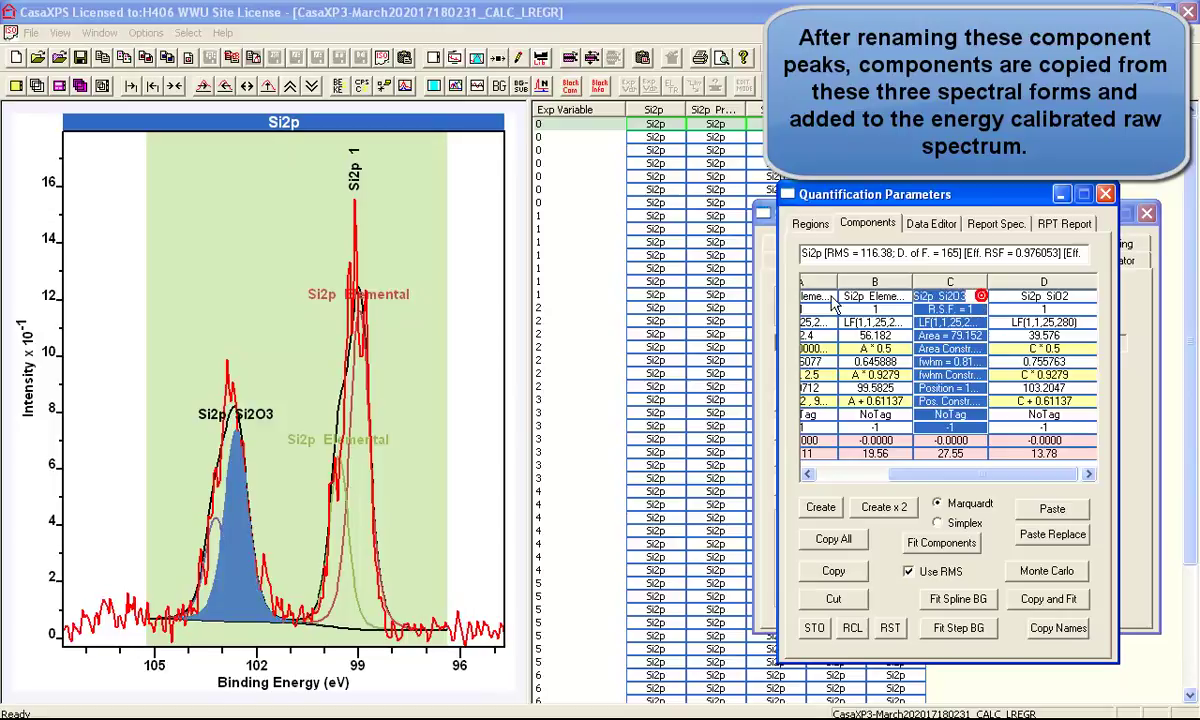
{"action": "left_click", "coordinate": [1044, 290]}
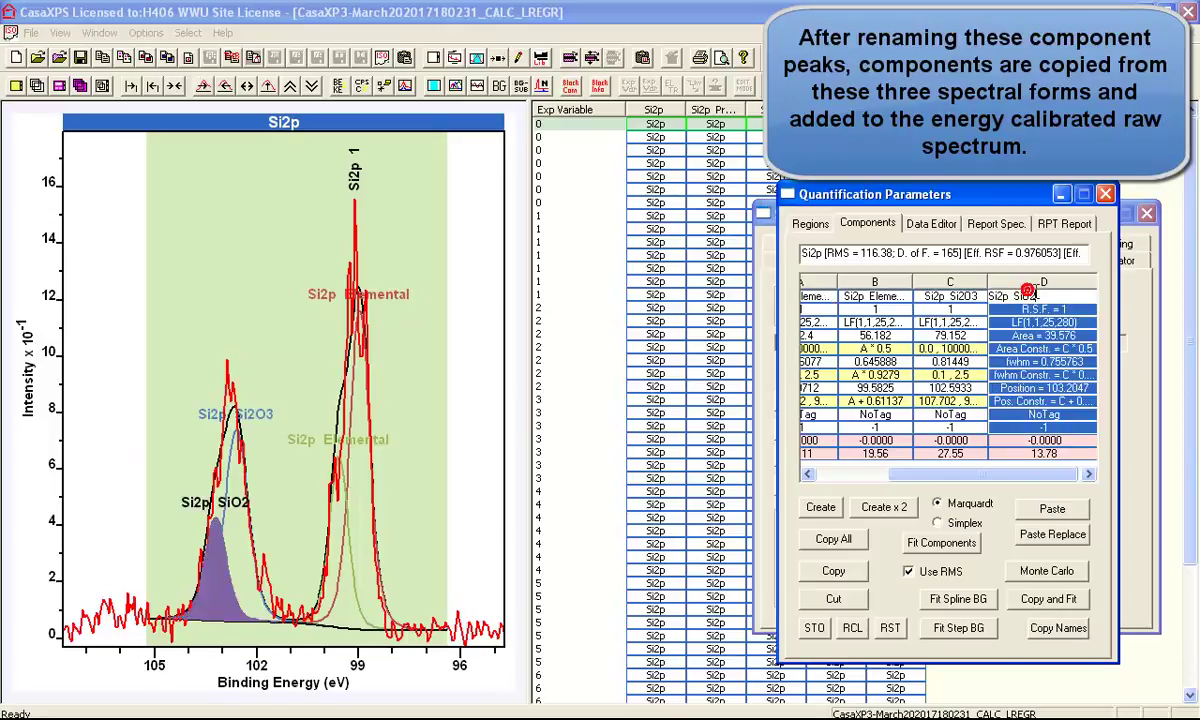
{"action": "key", "text": "Return"}
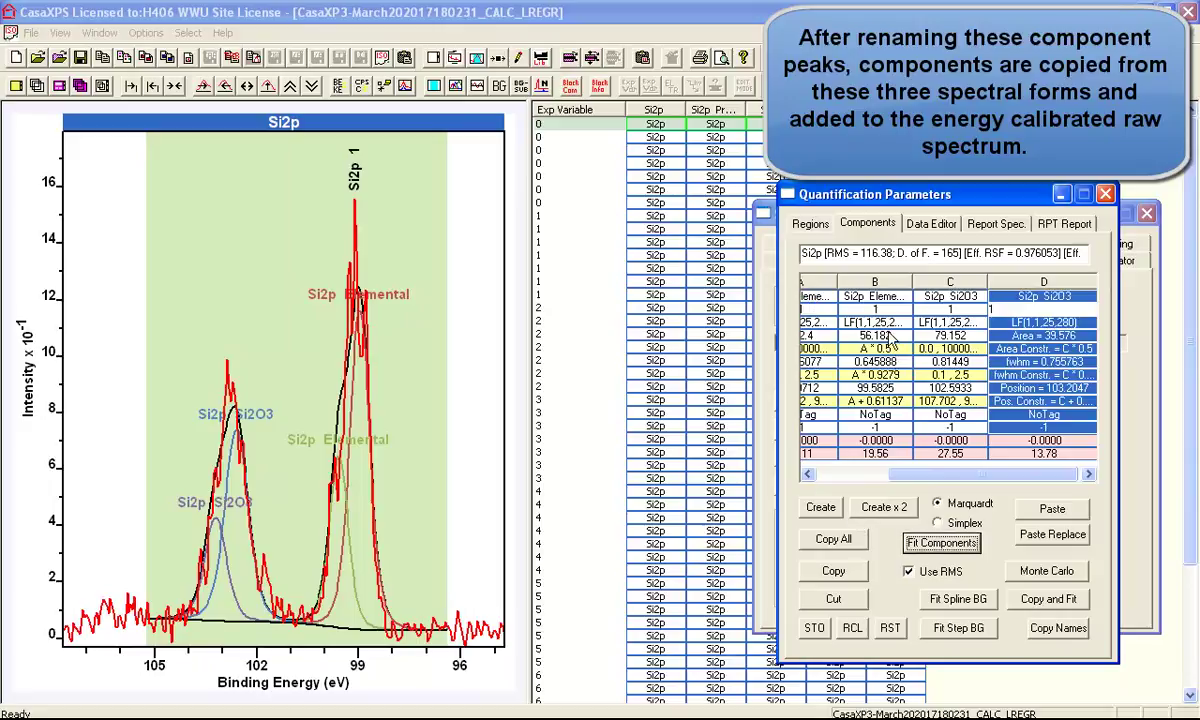
{"action": "left_click_drag", "start_coordinate": [919, 473], "coordinate": [808, 477]}
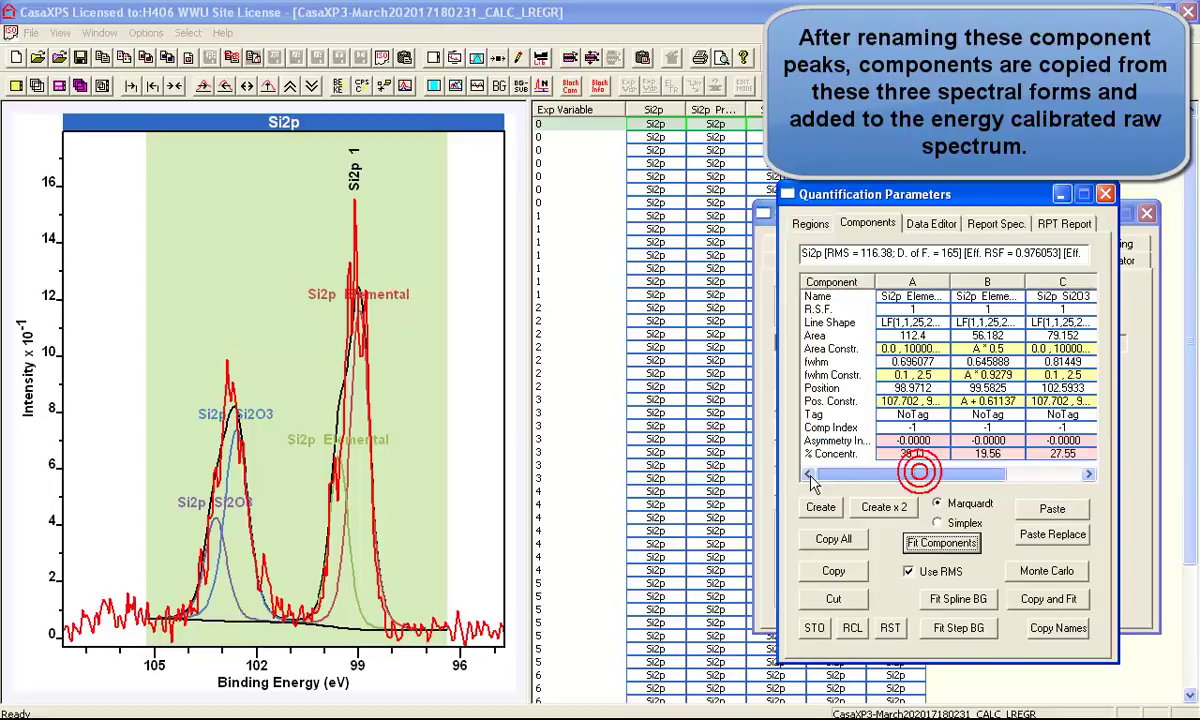
- Copy the elemental doublet from the first-row Si2p 1 spectrum and display the raw Si2p spectrum in the same row
{"action": "left_click", "coordinate": [776, 123]}
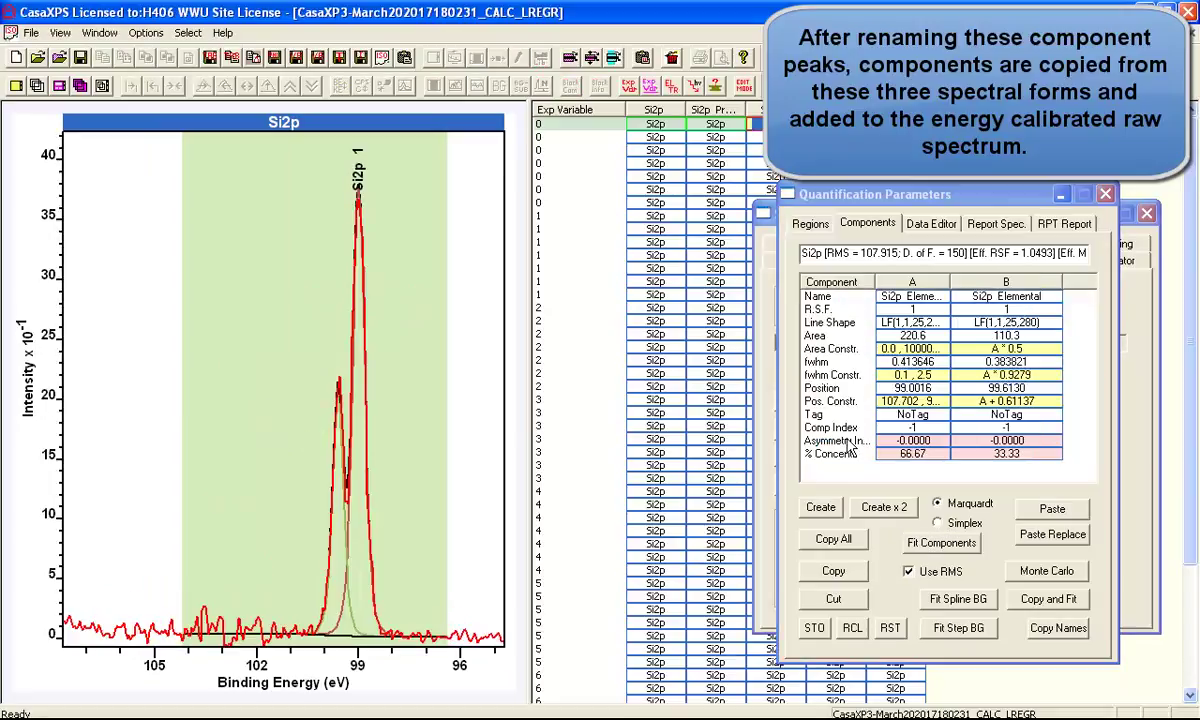
{"action": "left_click", "coordinate": [834, 540]}
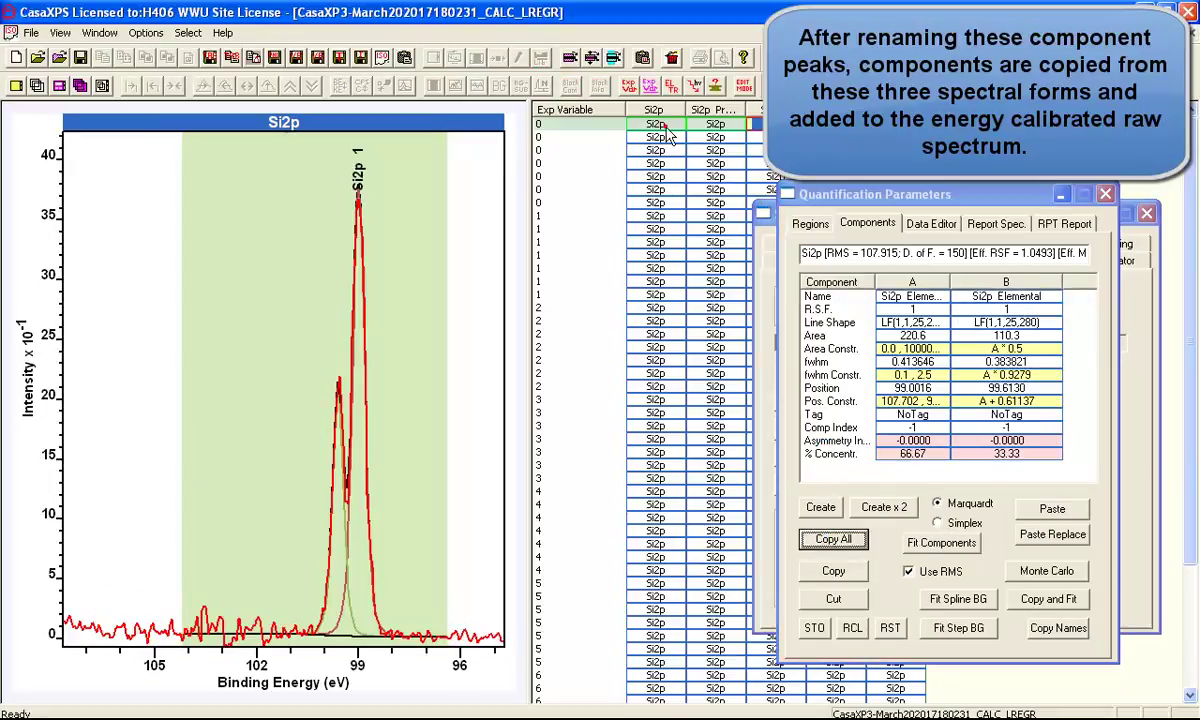
{"action": "left_click", "coordinate": [655, 124]}
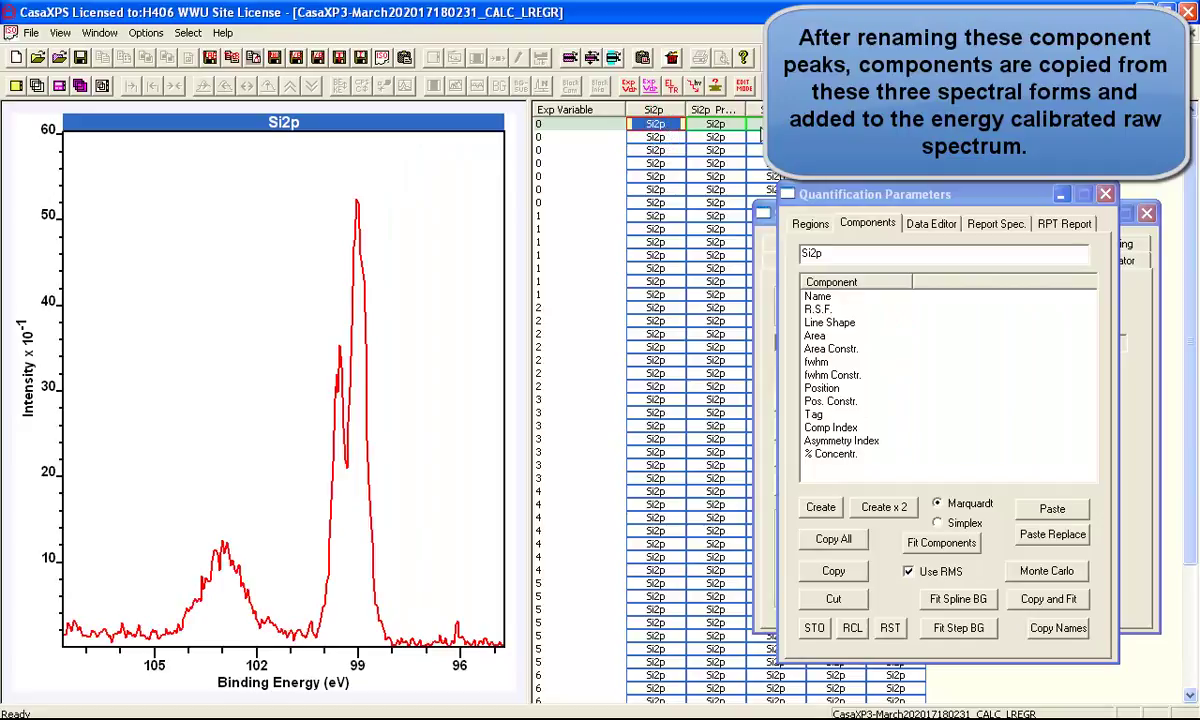
{"action": "left_click", "coordinate": [836, 123]}
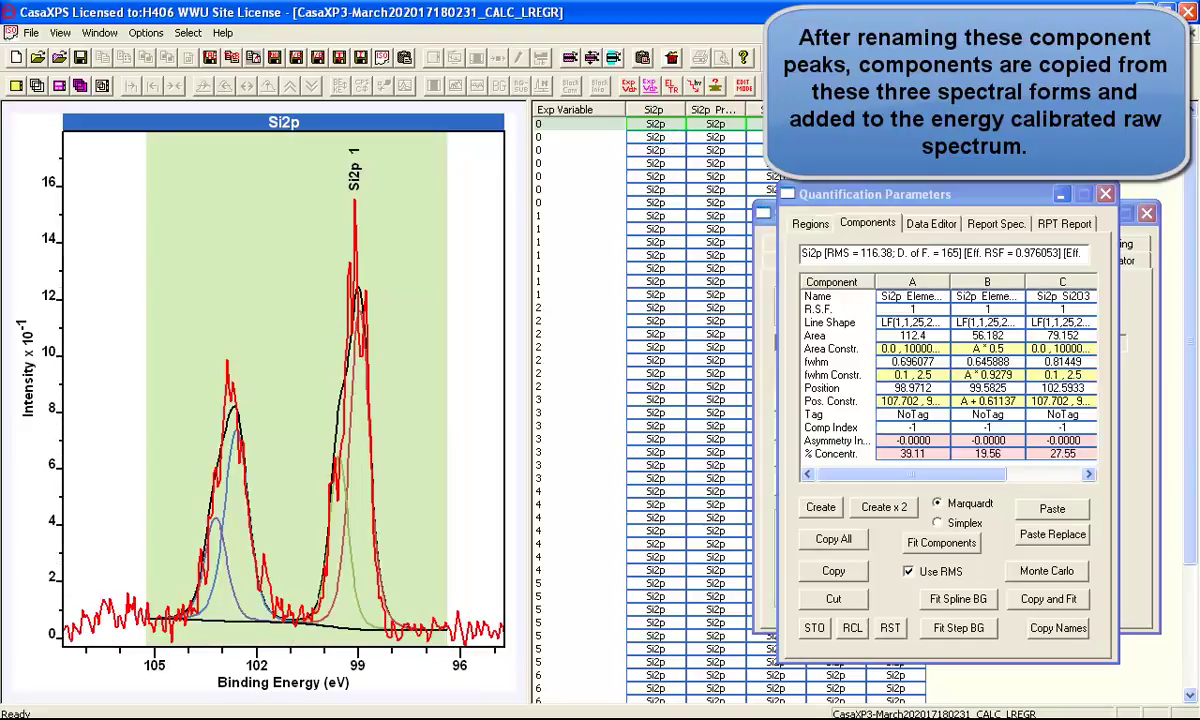
{"action": "left_click", "coordinate": [652, 124]}
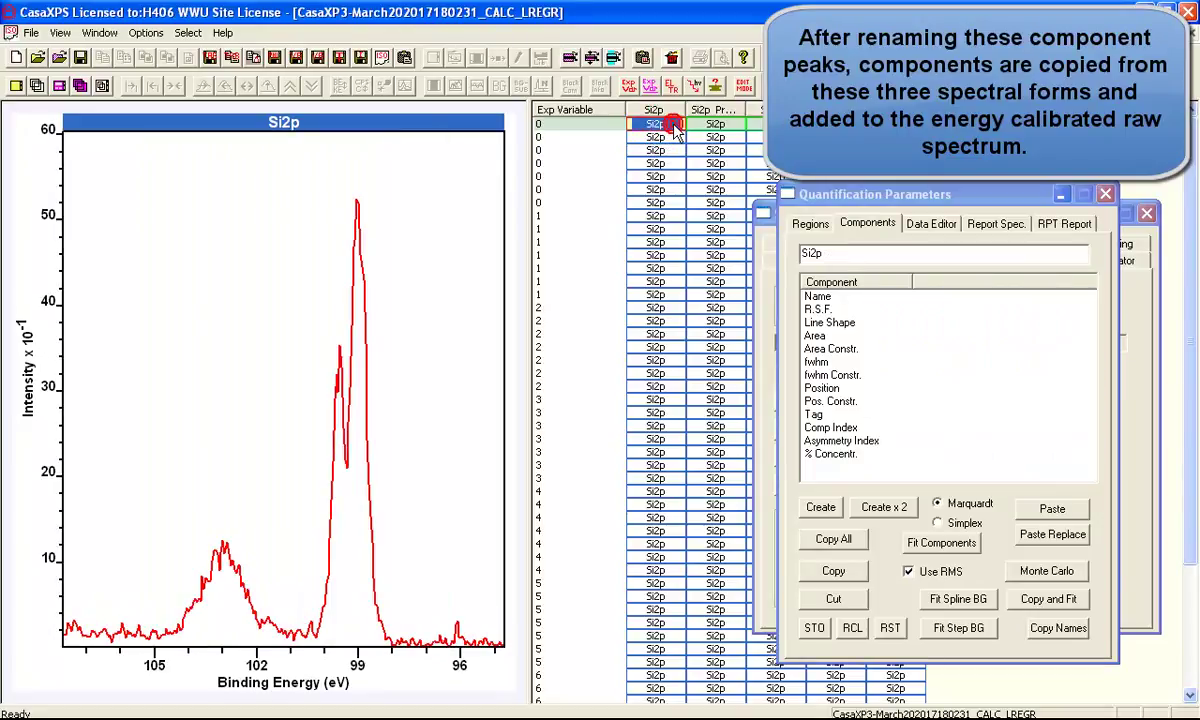
- Create a Si 2p region on the raw spectrum from about 105.4 to 96.4 eV and paste the elemental doublet into it
{"action": "left_click", "coordinate": [812, 224]}
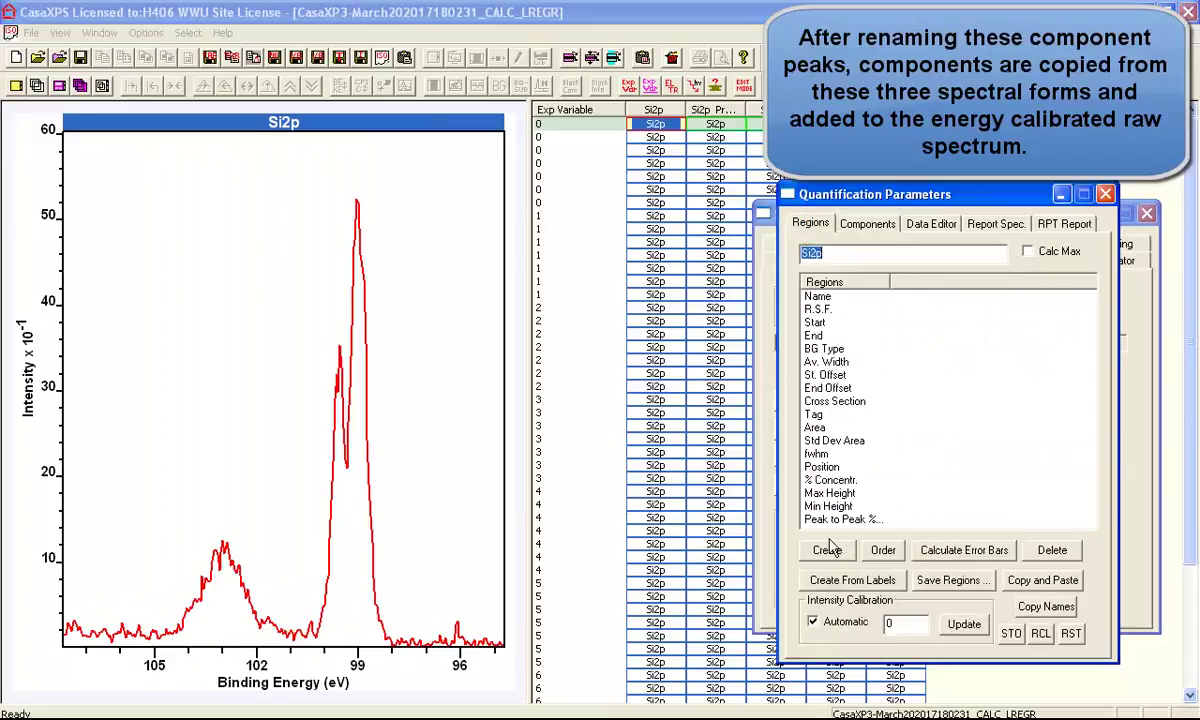
{"action": "left_click", "coordinate": [826, 549]}
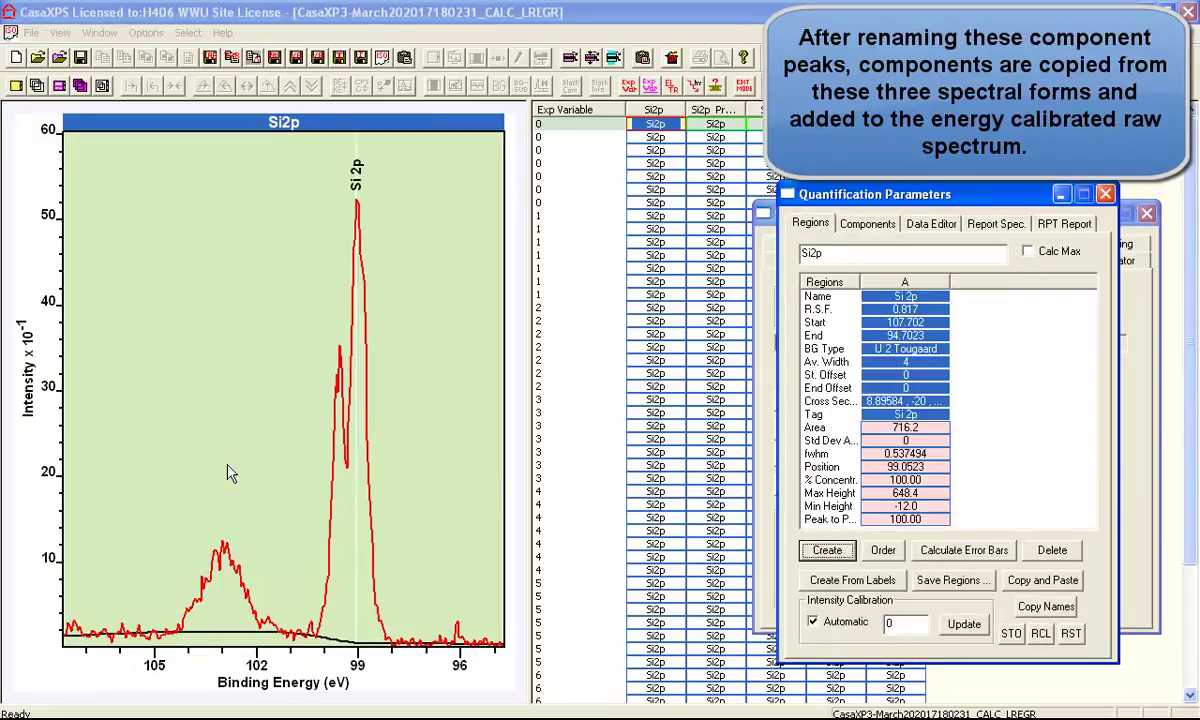
{"action": "left_click_drag", "start_coordinate": [117, 527], "coordinate": [446, 540]}
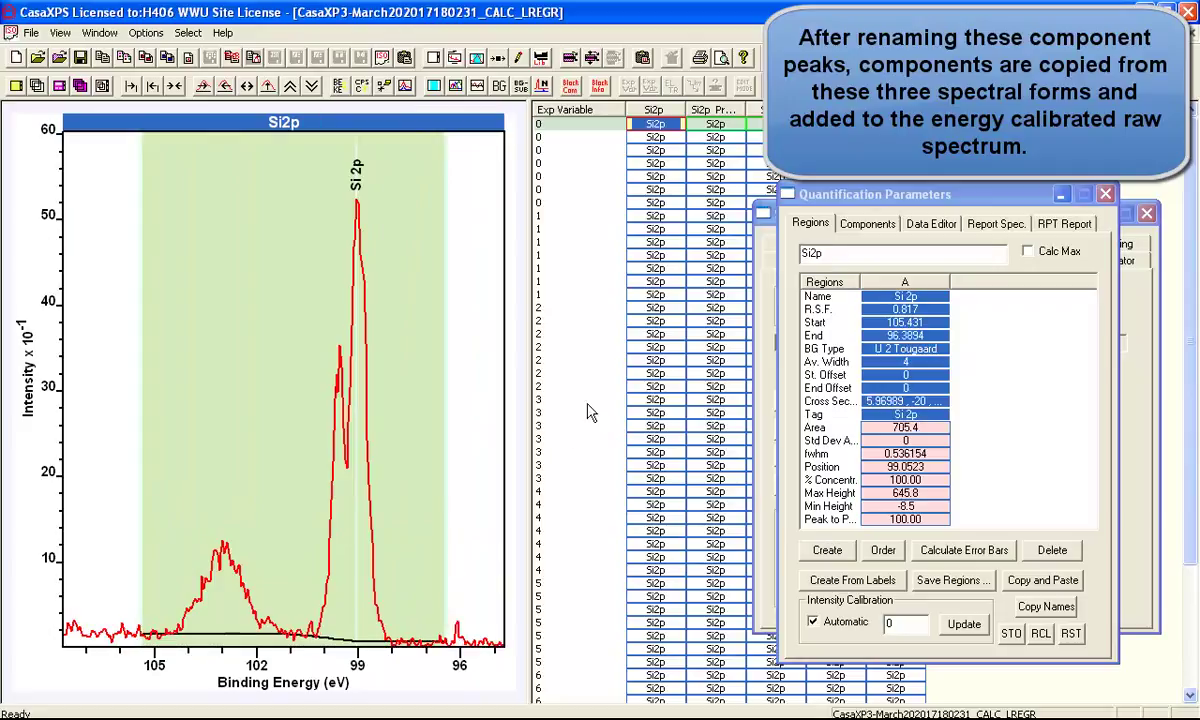
{"action": "left_click", "coordinate": [848, 226]}
{"action": "left_click", "coordinate": [1037, 513]}
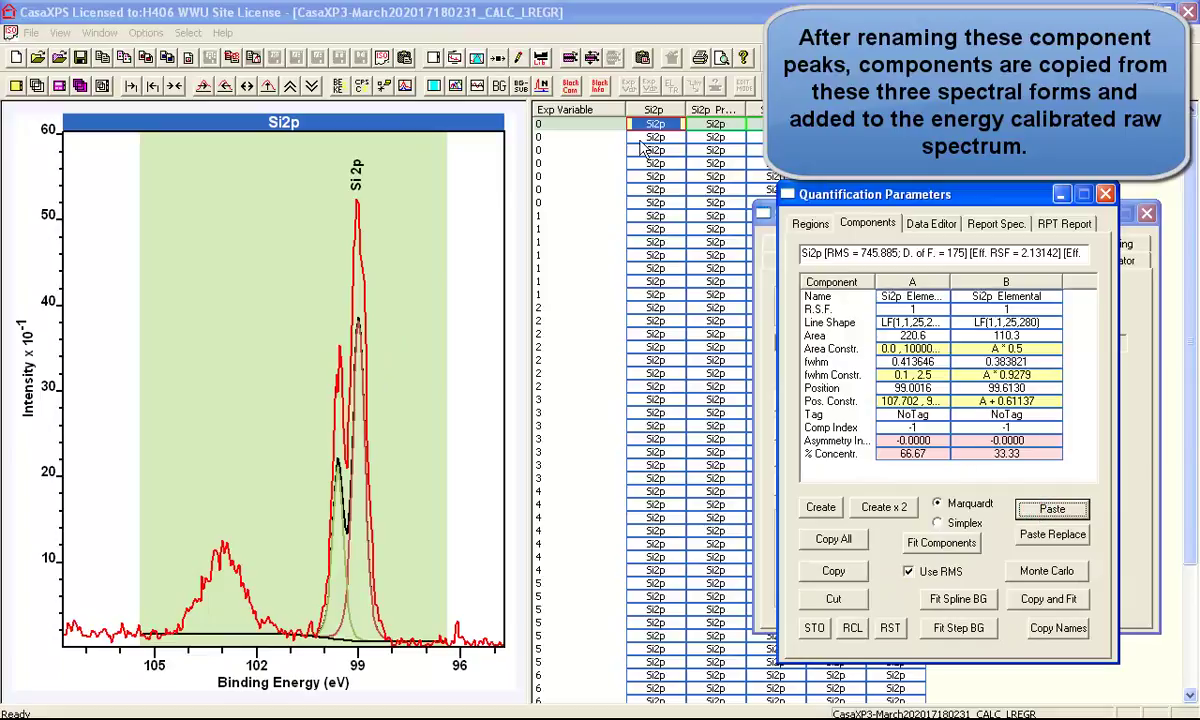
- Copy all elemental and SiO2 components from the first-row Si2p 2 spectrum and add them to the raw Si2p spectrum
{"action": "left_click", "coordinate": [776, 123]}
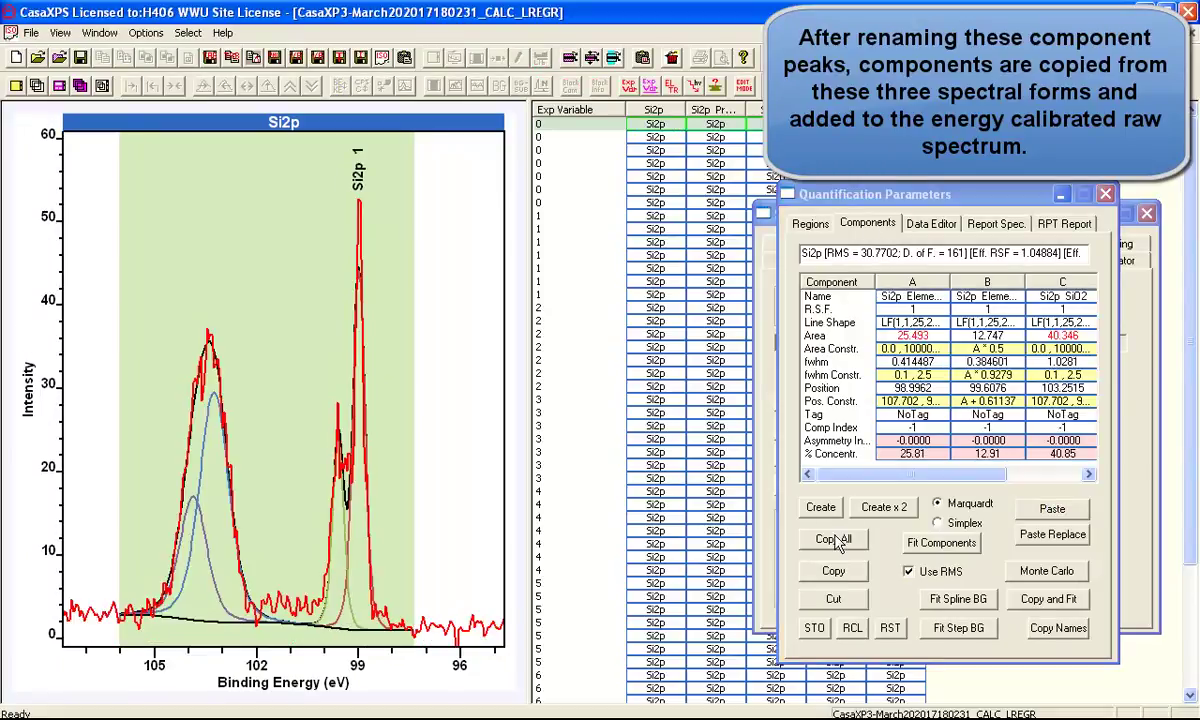
{"action": "left_click", "coordinate": [836, 541]}
{"action": "left_click", "coordinate": [660, 128]}
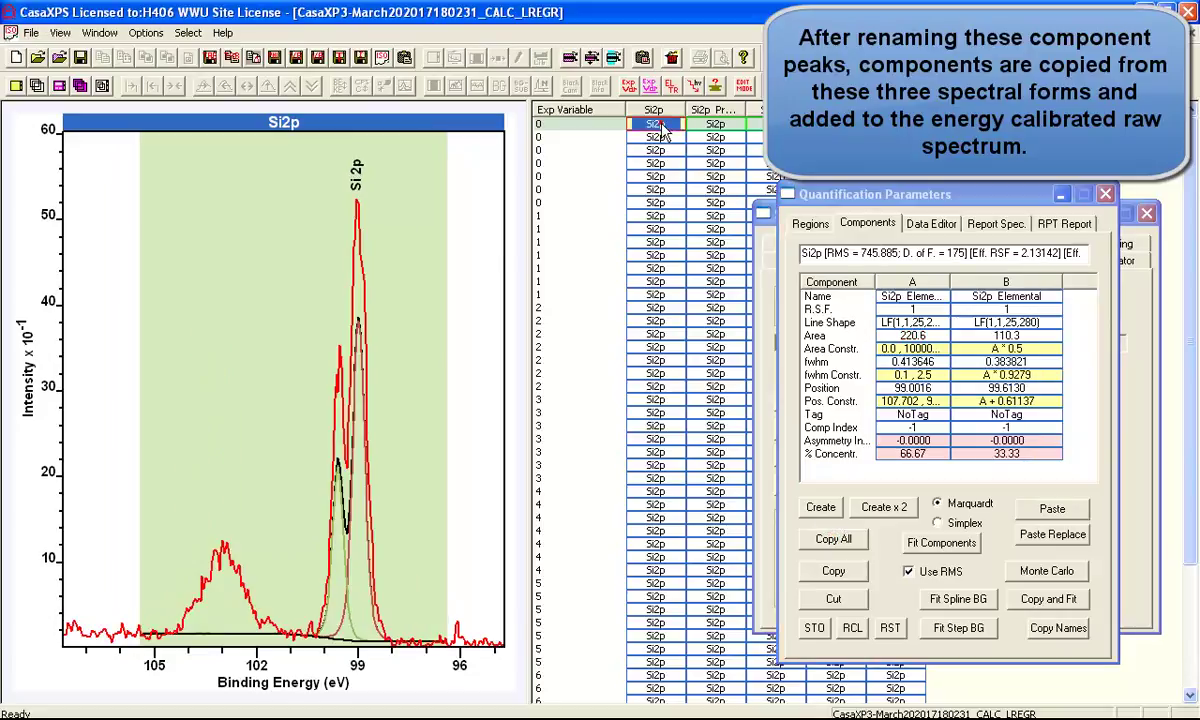
{"action": "left_click", "coordinate": [1050, 510]}
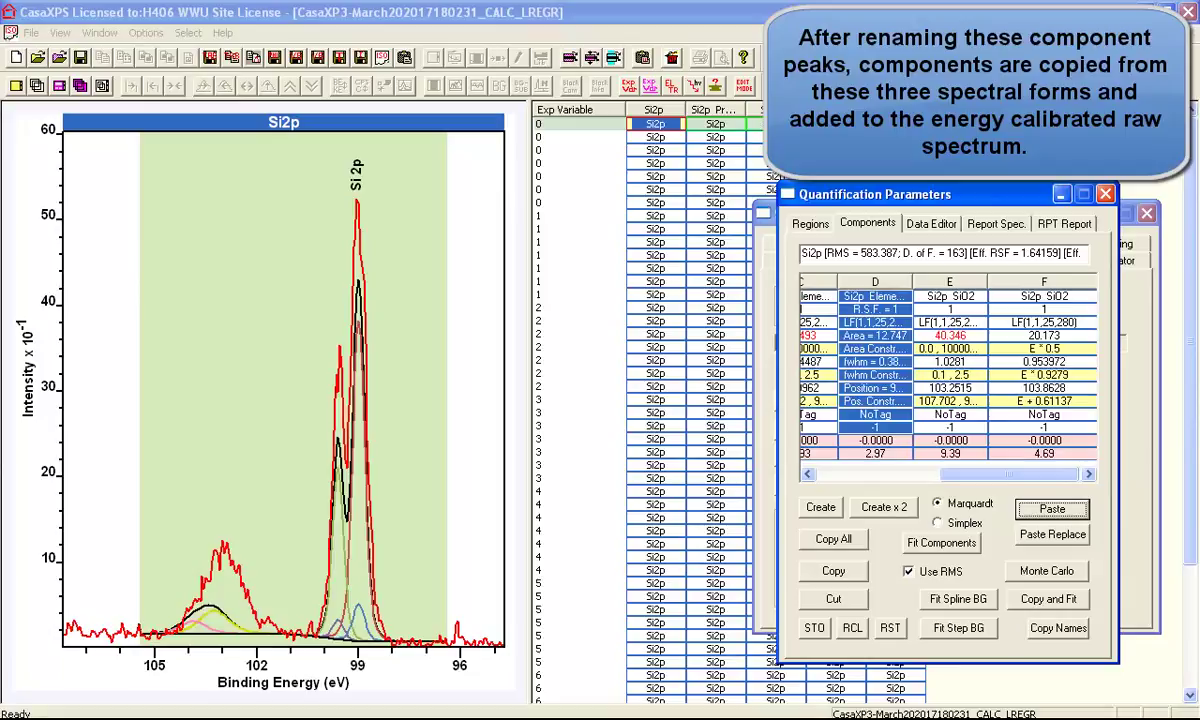
- Copy all elemental and Si2O3 components from the first-row Si2p 3 spectrum and add them to the raw Si2p spectrum
{"action": "left_click", "coordinate": [776, 123]}
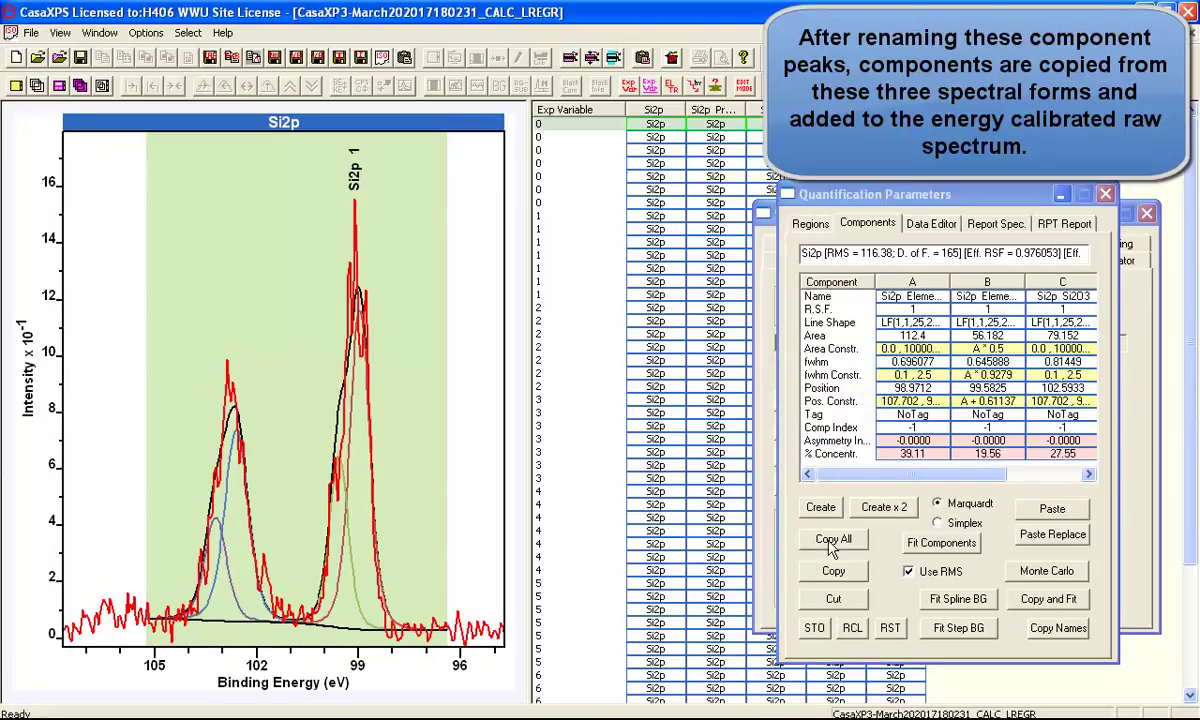
{"action": "left_click", "coordinate": [831, 540]}
{"action": "left_click", "coordinate": [658, 126]}
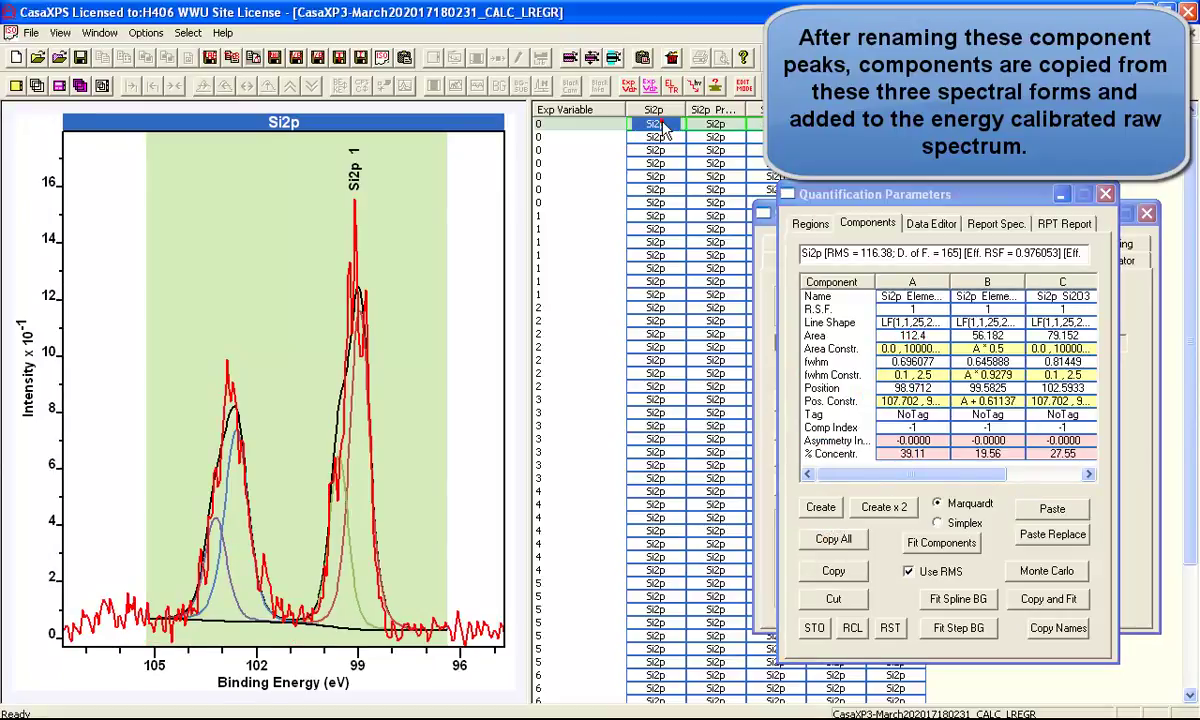
{"action": "left_click", "coordinate": [1058, 510]}
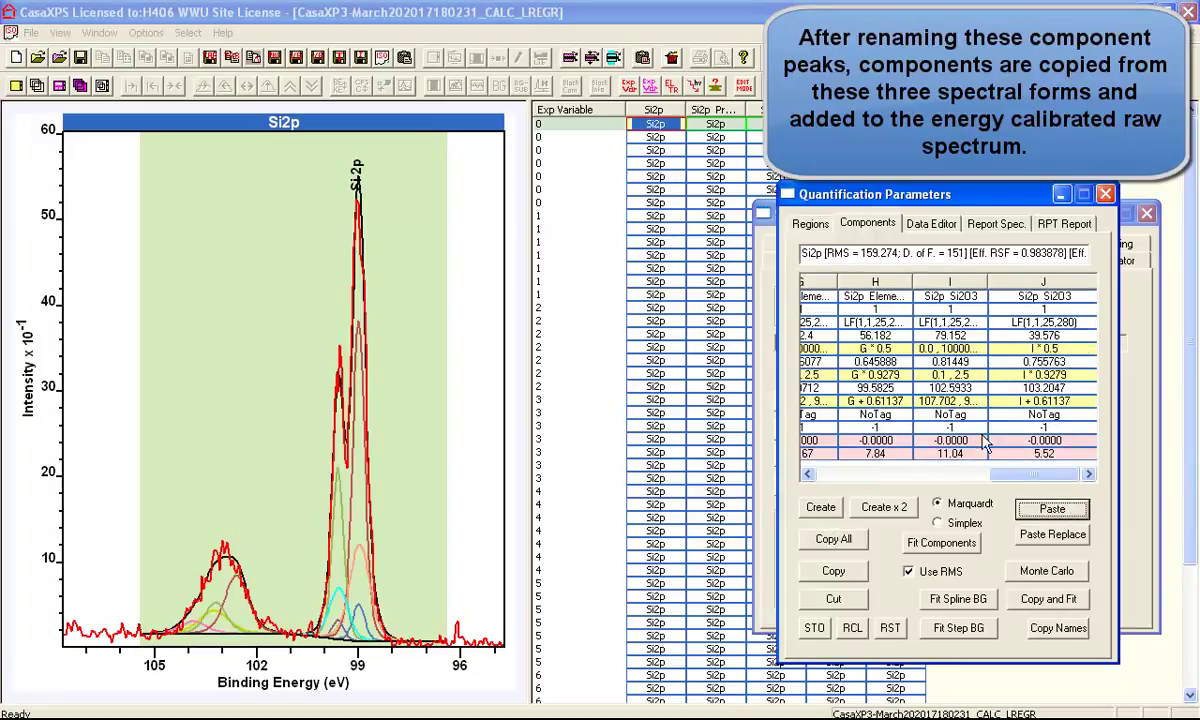
- Delete the redundant elemental doublet that came from the Si2p 2 spectrum, components C and D, from the raw spectrum's peak model
{"action": "left_click_drag", "start_coordinate": [1007, 475], "coordinate": [853, 482]}
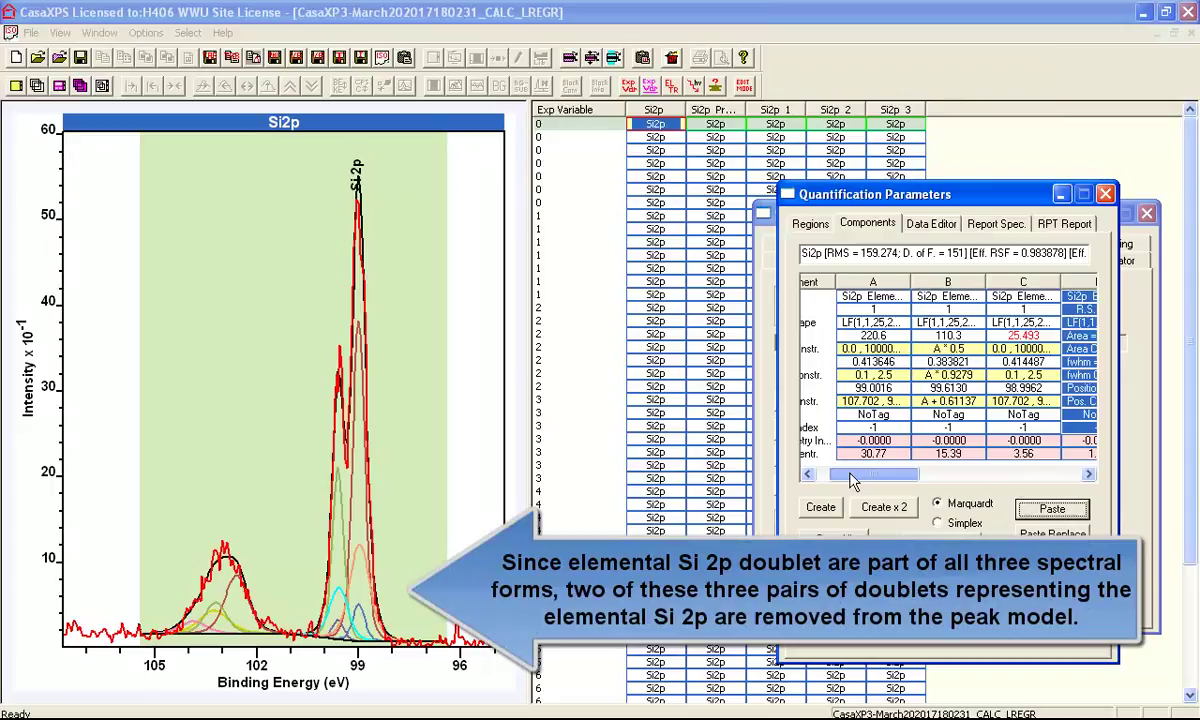
{"action": "left_click", "coordinate": [840, 345]}
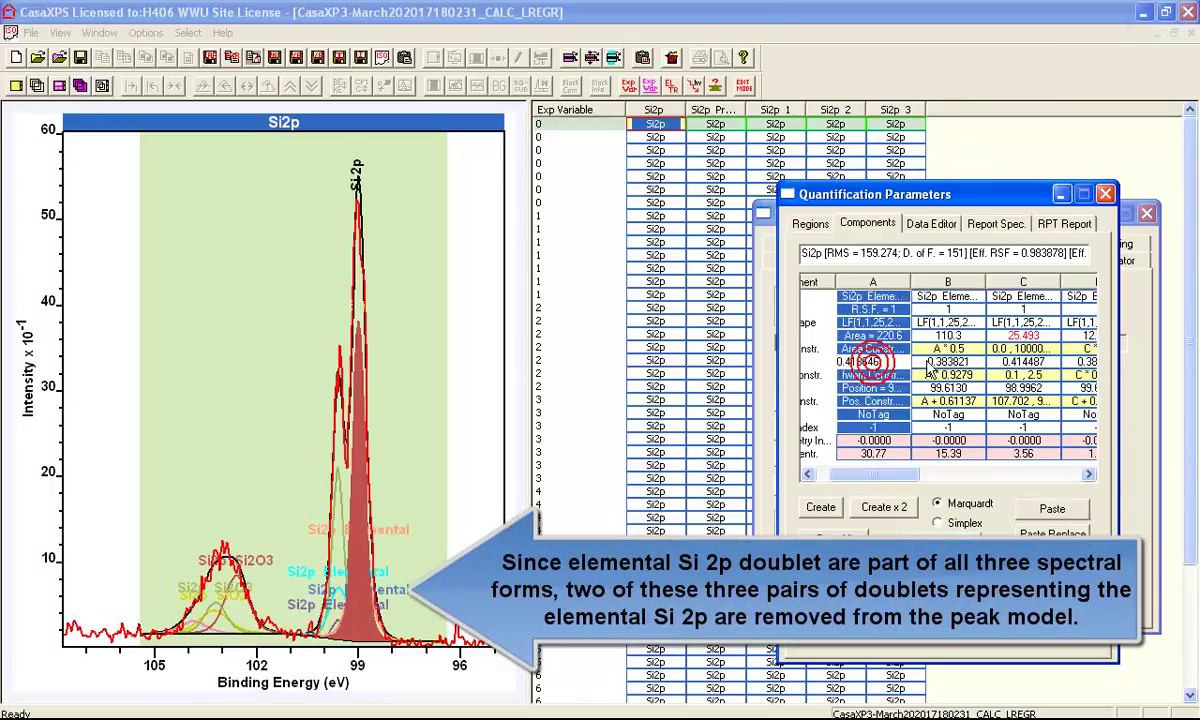
{"action": "left_click", "coordinate": [884, 325]}
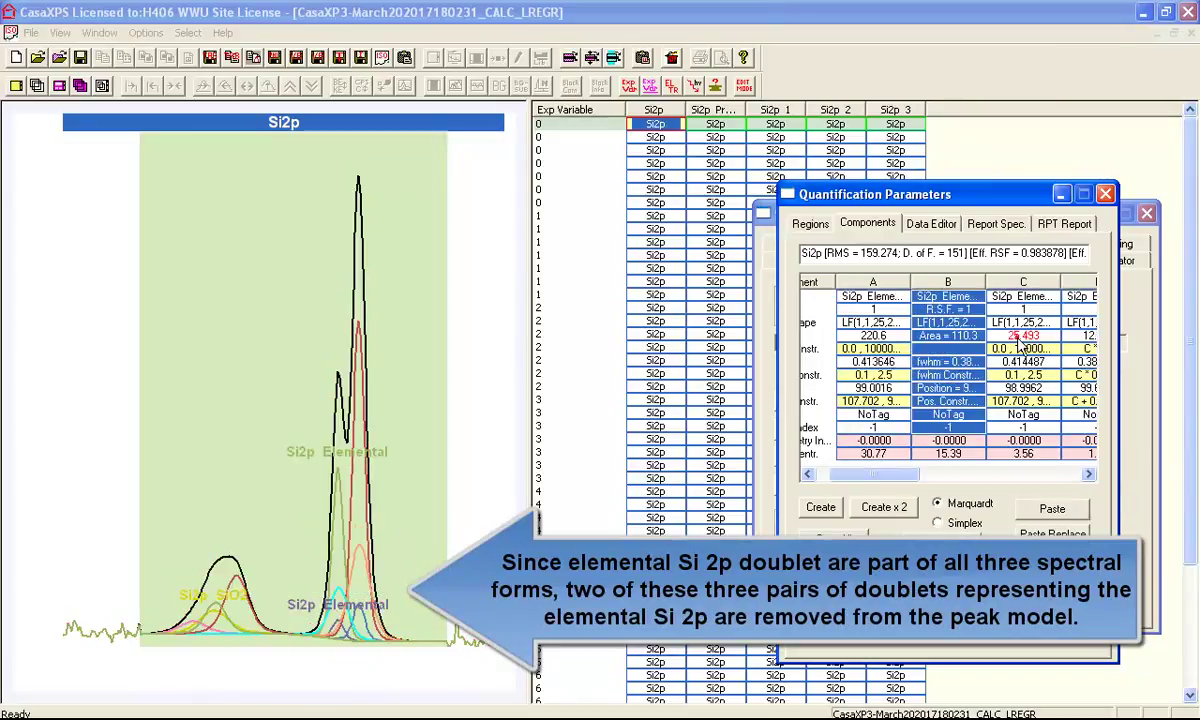
{"action": "left_click", "coordinate": [1018, 337]}
{"action": "left_click", "coordinate": [1069, 335]}
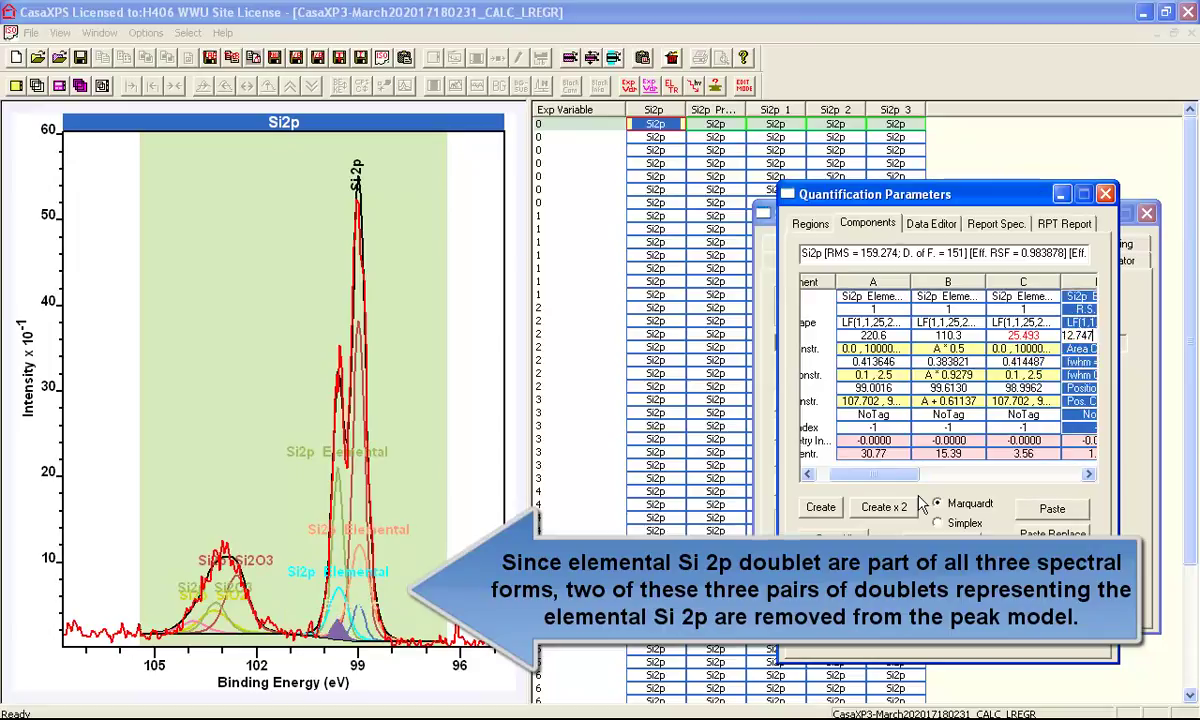
{"action": "left_click", "coordinate": [842, 562]}
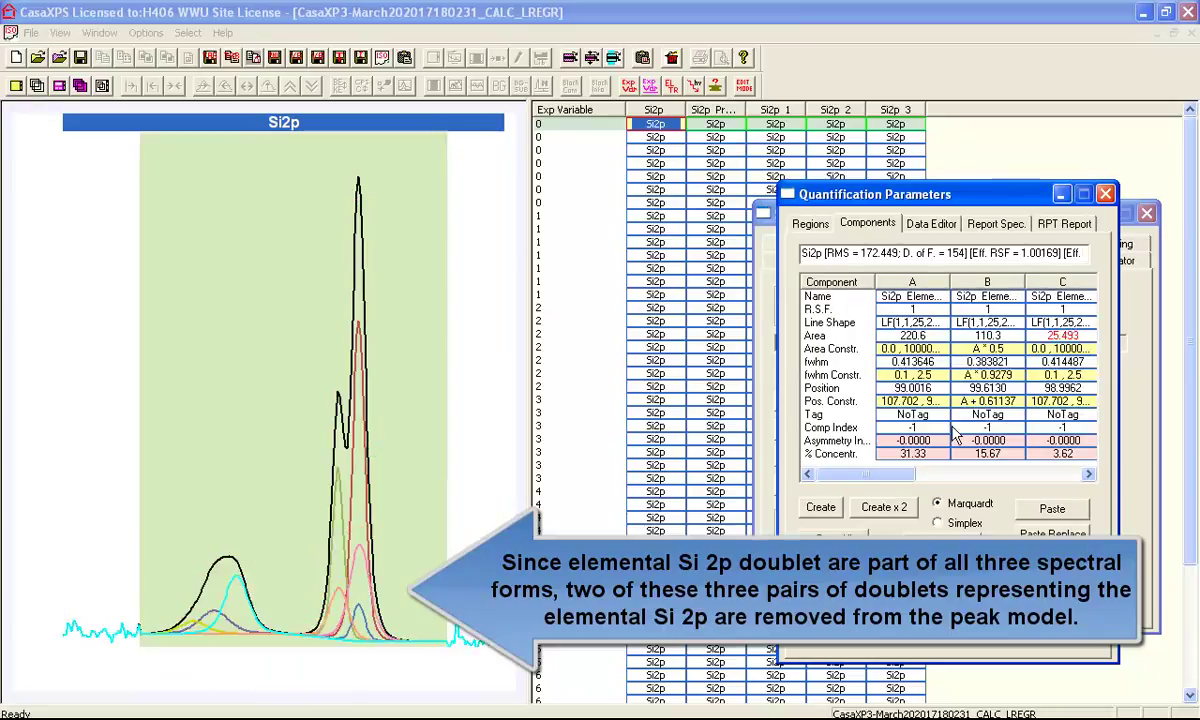
{"action": "left_click", "coordinate": [1053, 323]}
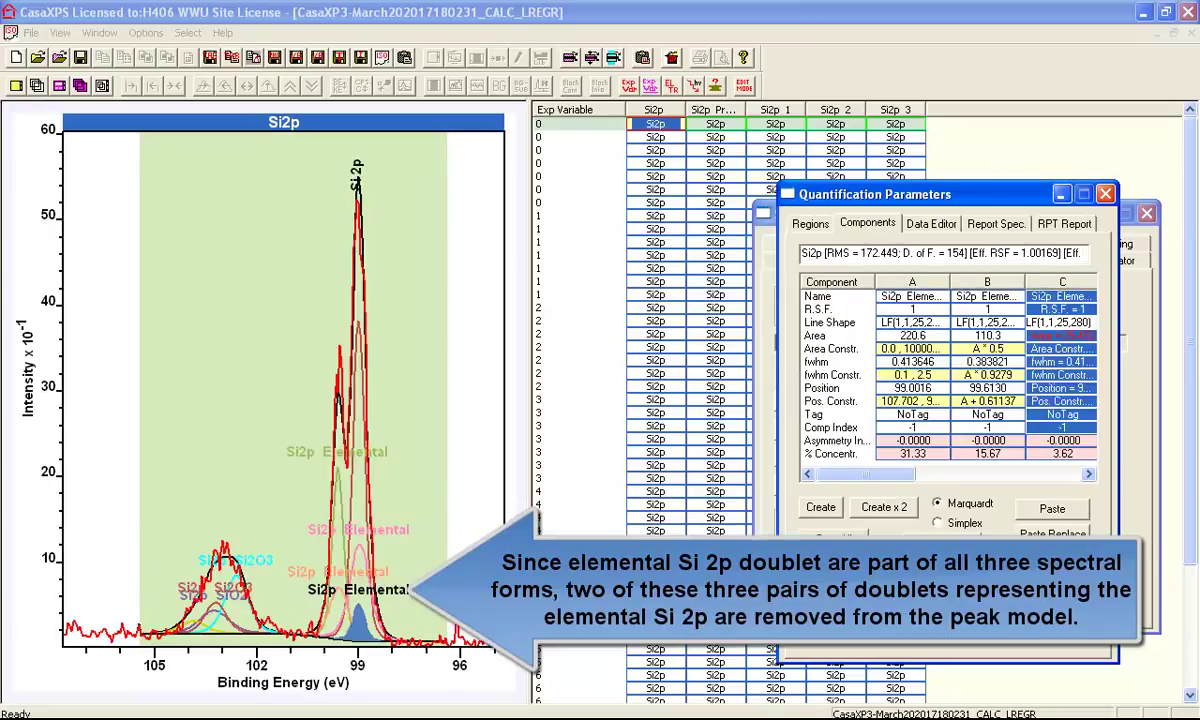
{"action": "key", "text": "Delete"}
- Delete the remaining redundant elemental doublet, components E and F from the Si2p 3 spectrum, from the raw spectrum's peak model
{"action": "left_click_drag", "start_coordinate": [868, 475], "coordinate": [986, 475]}
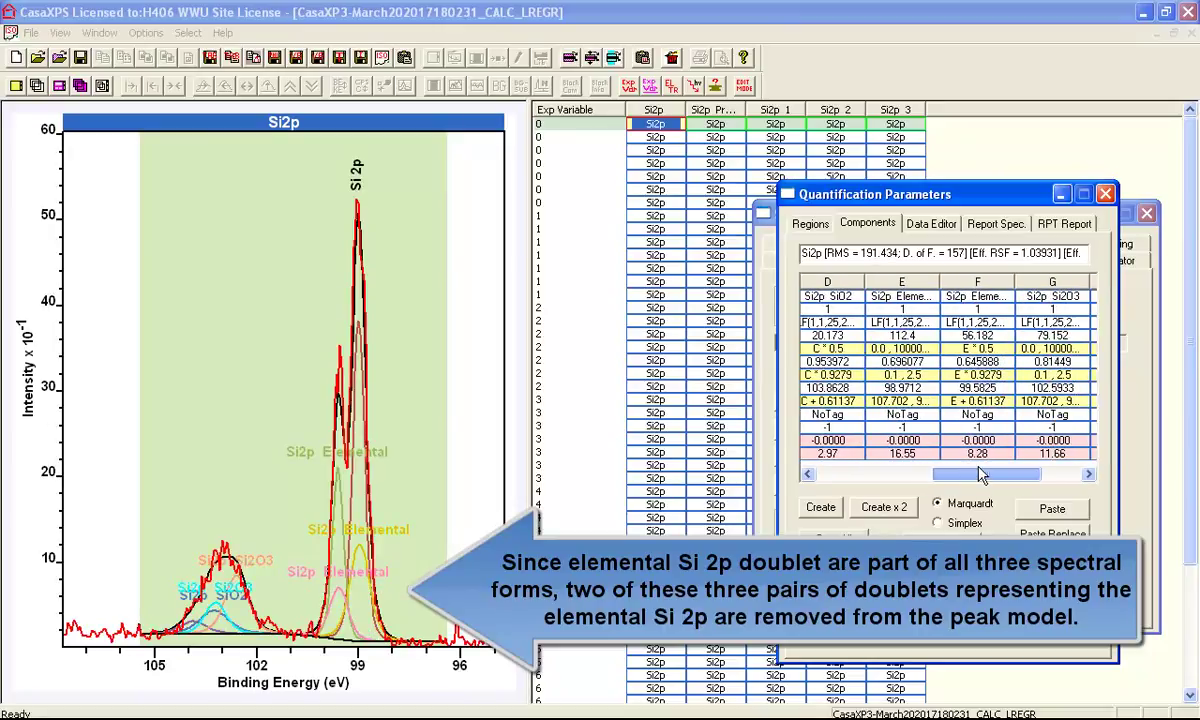
{"action": "left_click", "coordinate": [972, 378]}
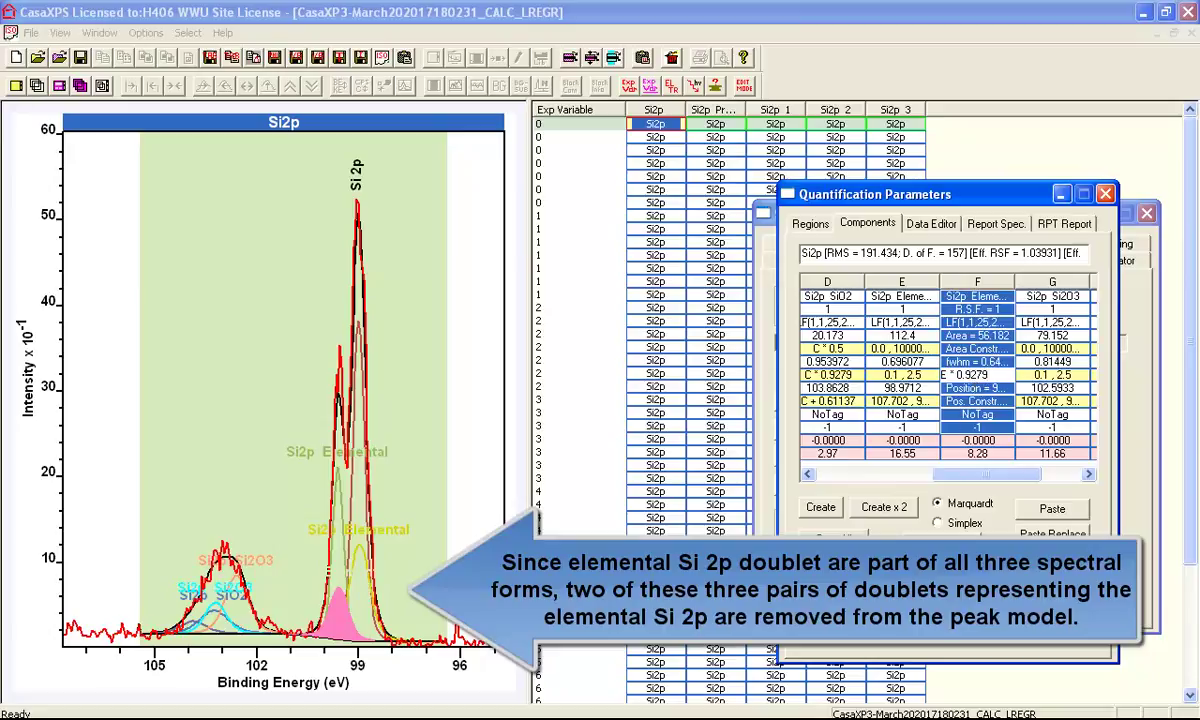
{"action": "left_click", "coordinate": [834, 540]}
{"action": "left_click_drag", "start_coordinate": [898, 475], "coordinate": [988, 478]}
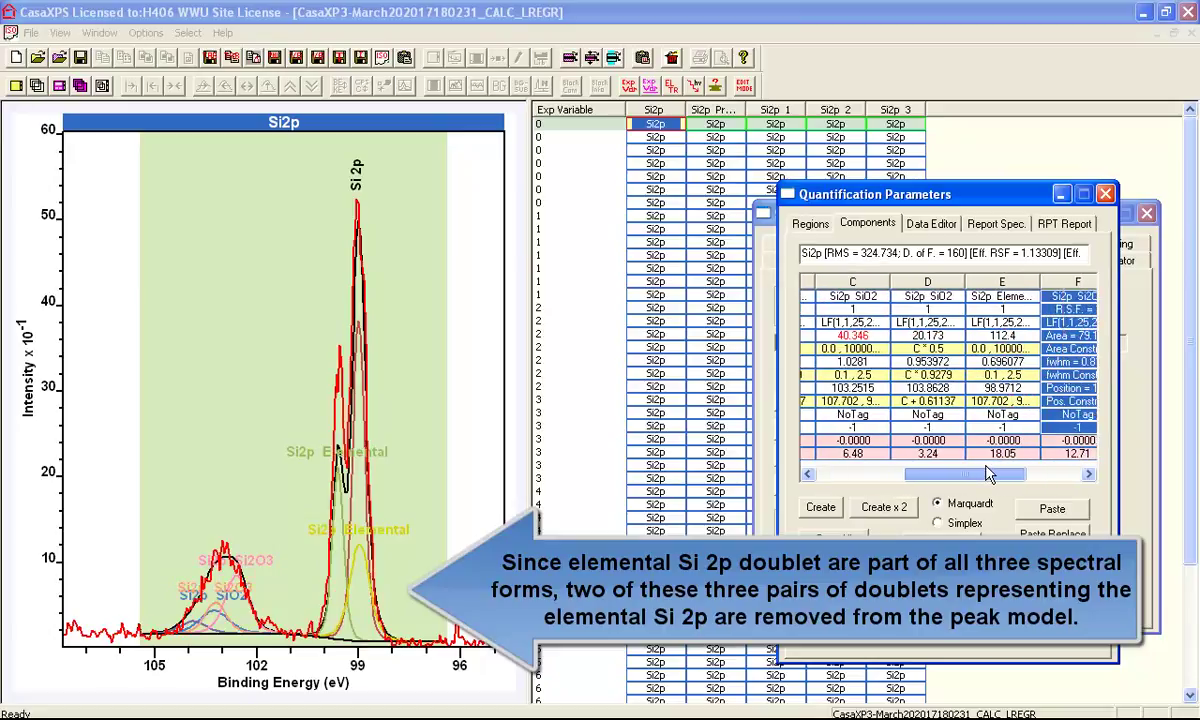
{"action": "left_click", "coordinate": [1003, 345]}
{"action": "key", "text": "Delete"}
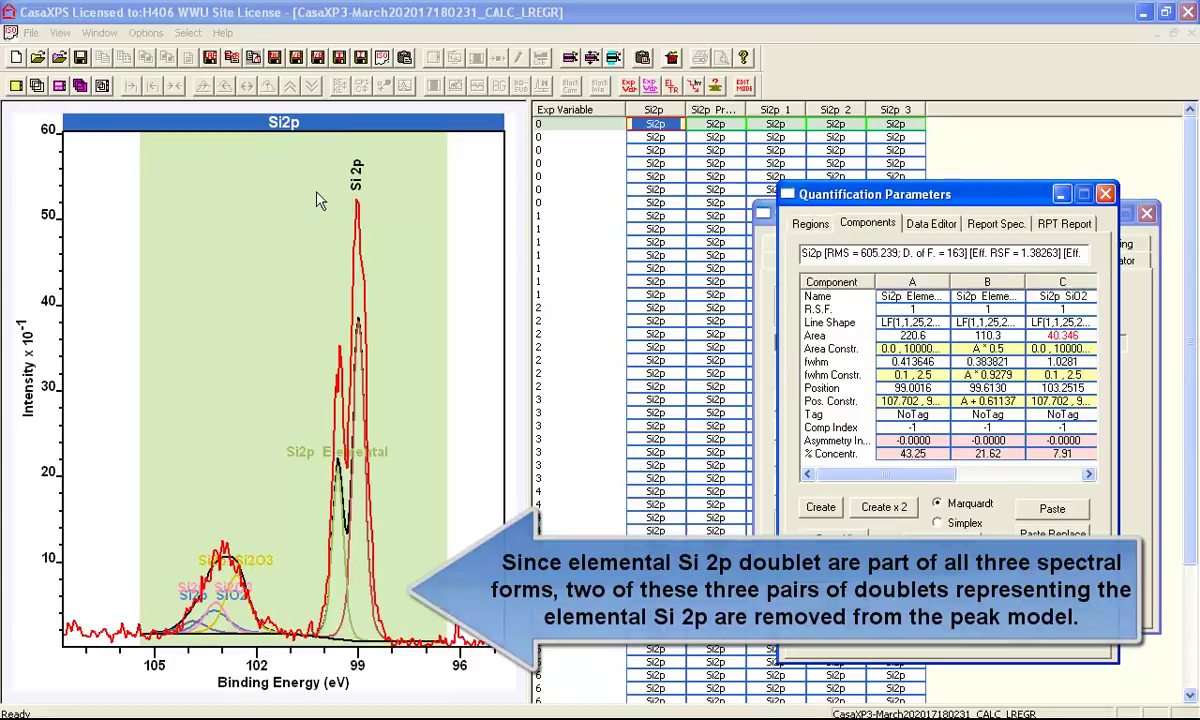
- Lock all component positions together by entering lock all as the position constraint of component A
{"action": "left_click_drag", "start_coordinate": [916, 473], "coordinate": [854, 469]}
{"action": "left_click", "coordinate": [858, 390]}
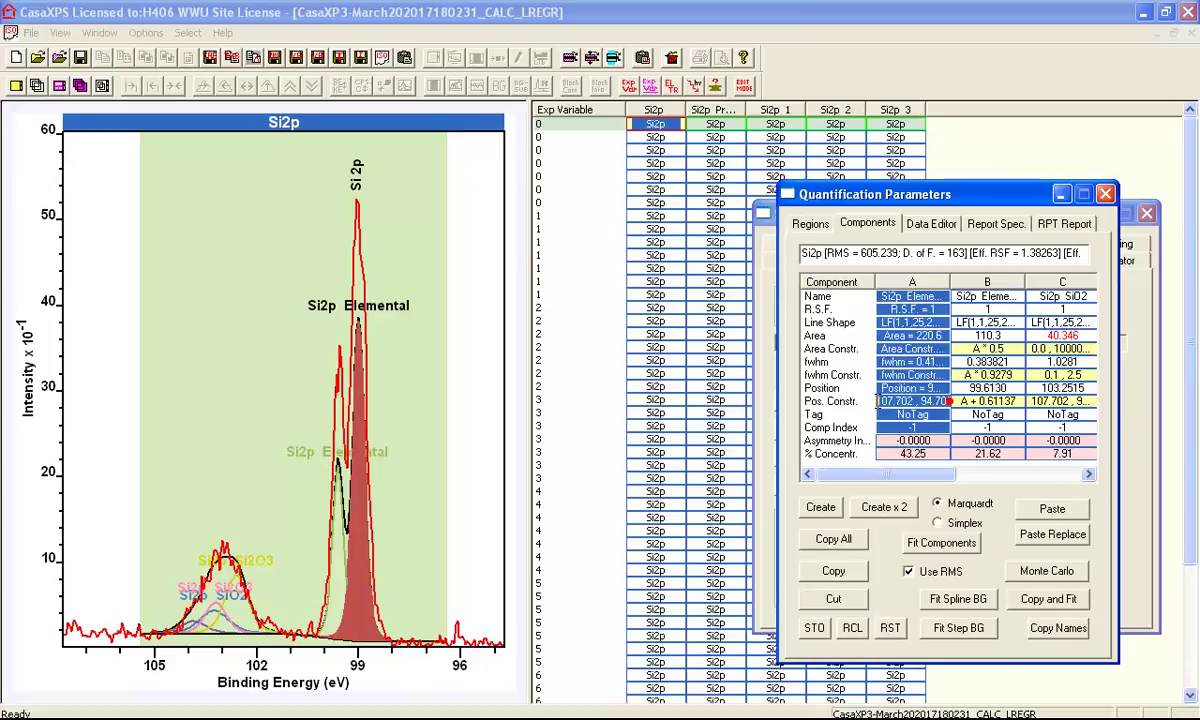
{"action": "type", "text": "lock"}
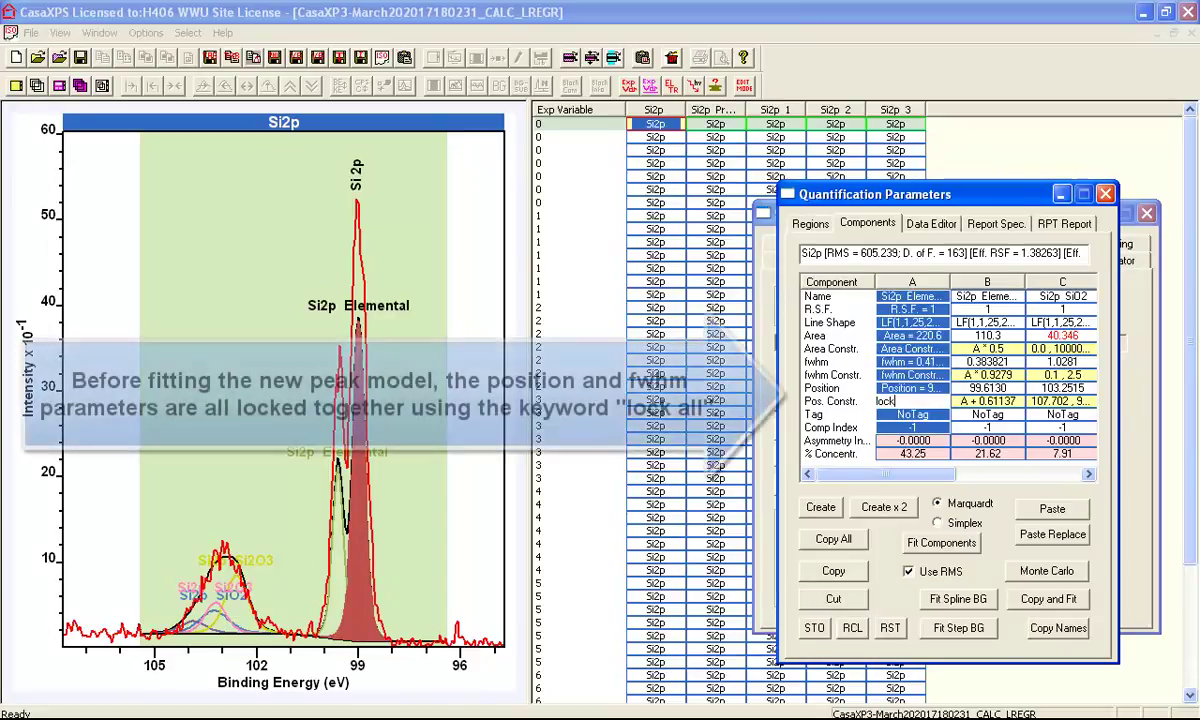
{"action": "type", "text": " all"}
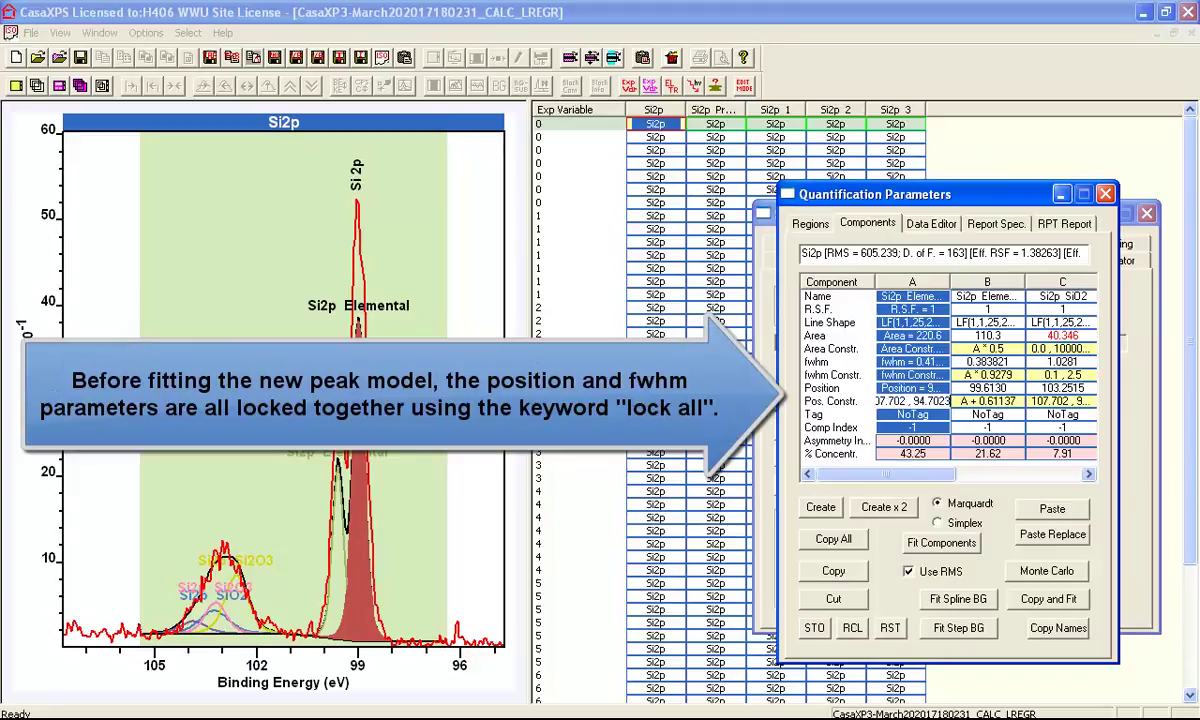
{"action": "key", "text": "Return"}
- Lock all component widths together by entering lock all as the fwhm constraint of component A
{"action": "left_click", "coordinate": [916, 375]}
{"action": "left_click_drag", "start_coordinate": [920, 375], "coordinate": [873, 375]}
{"action": "type", "text": "lock all"}
{"action": "key", "text": "Return"}
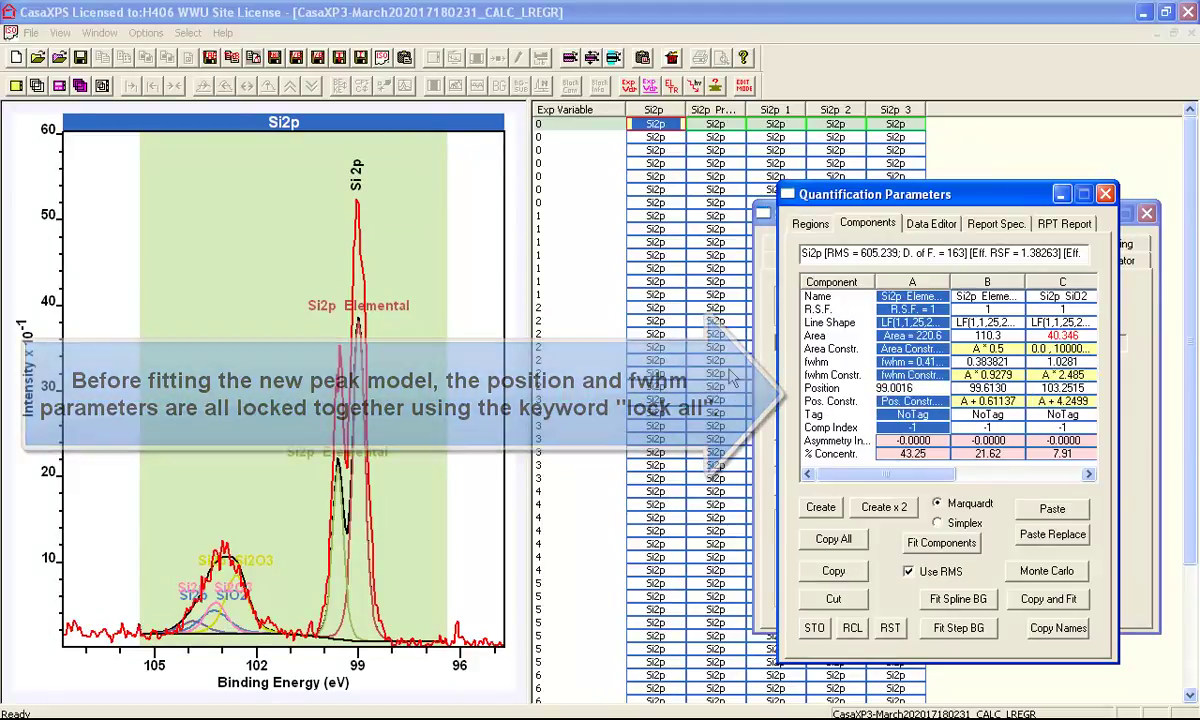
- Fit the locked components to the raw spectrum and set the comp index of elemental components A and B to 0
{"action": "left_click", "coordinate": [924, 548]}
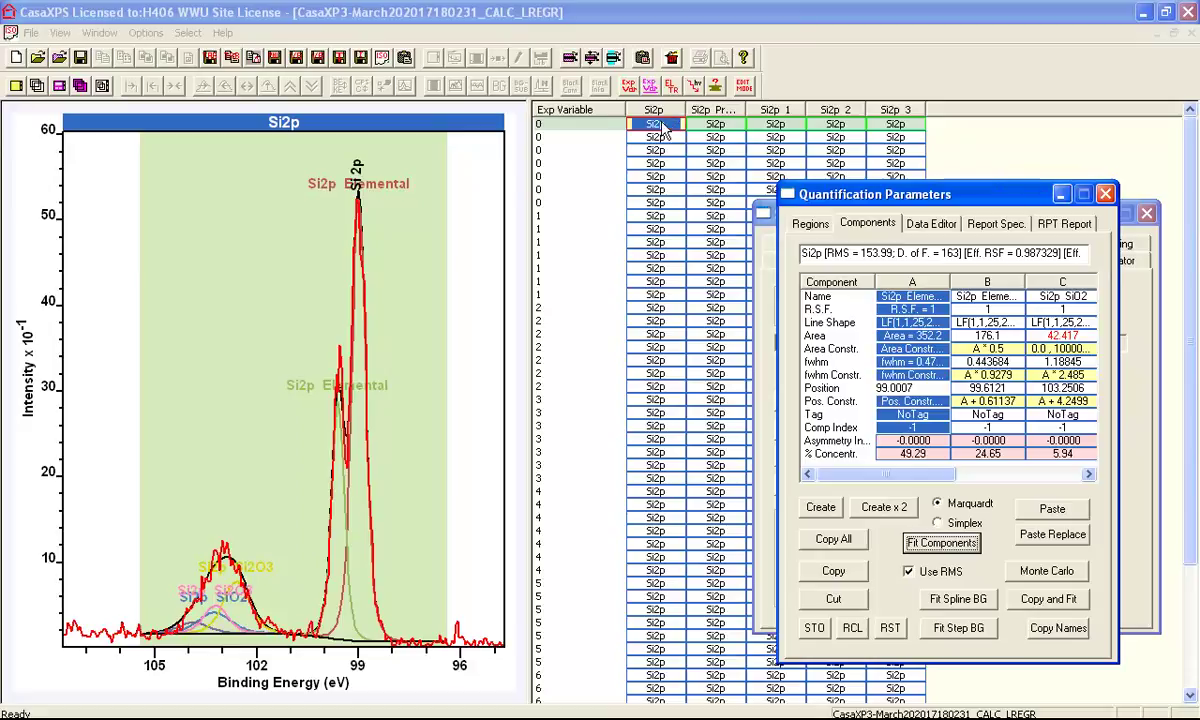
{"action": "left_click", "coordinate": [660, 126]}
{"action": "left_click", "coordinate": [910, 430]}
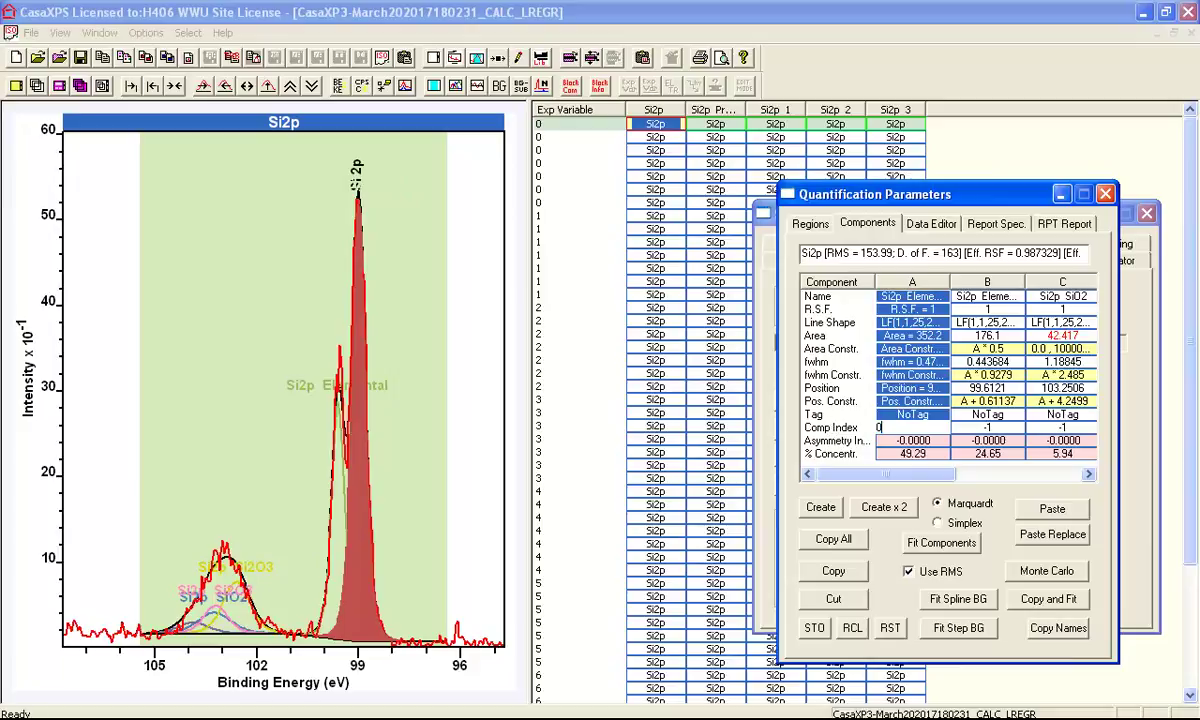
{"action": "type", "text": "0"}
{"action": "key", "text": "Return"}
{"action": "left_click", "coordinate": [993, 425]}
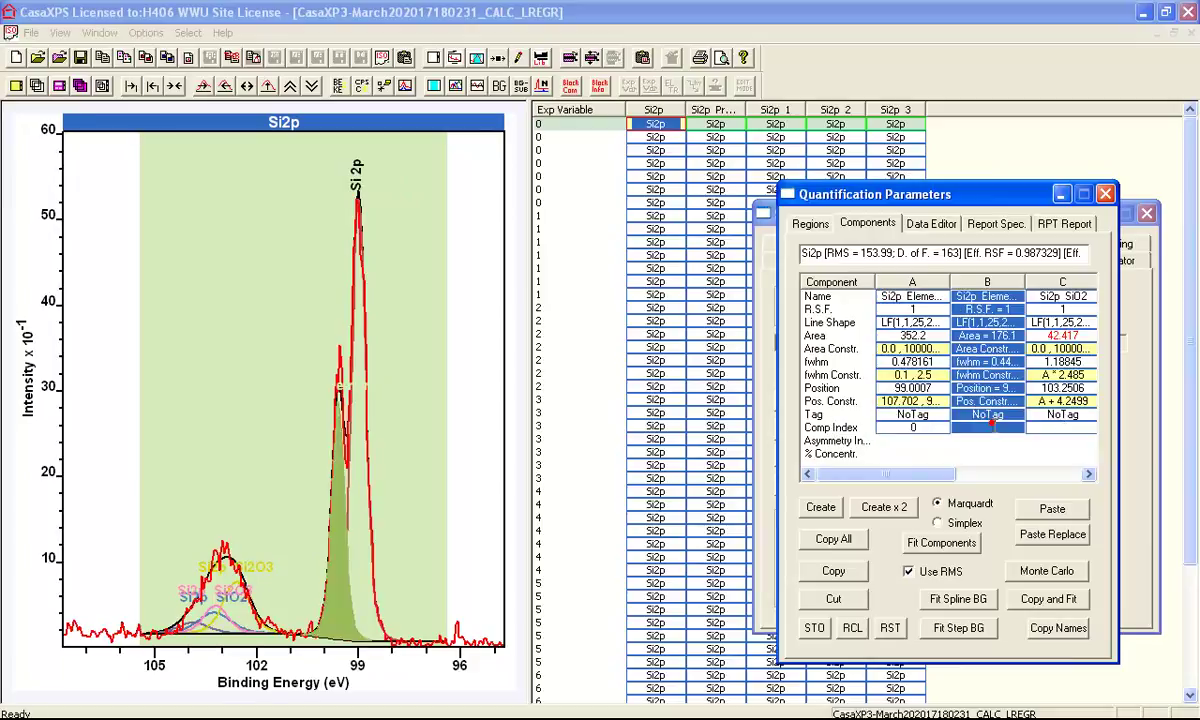
{"action": "type", "text": "0"}
{"action": "key", "text": "Return"}
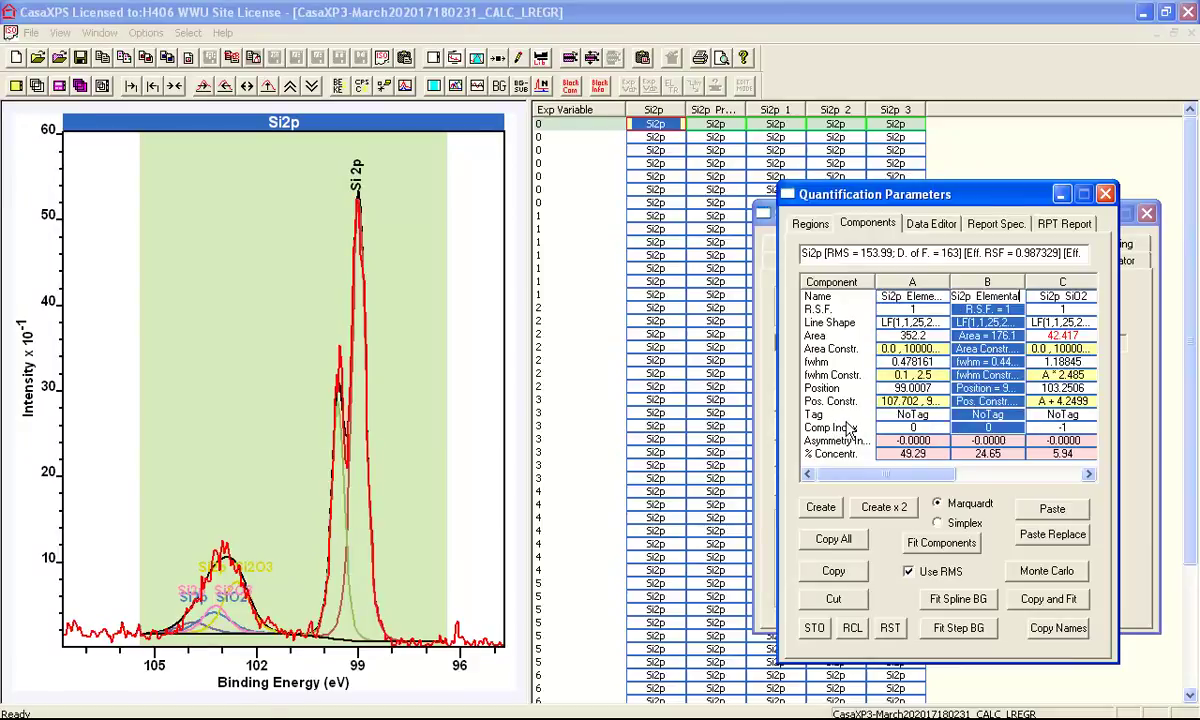
- Link the SiO2 doublet by setting the comp index of components C and D to 1
{"action": "left_click_drag", "start_coordinate": [917, 475], "coordinate": [969, 476]}
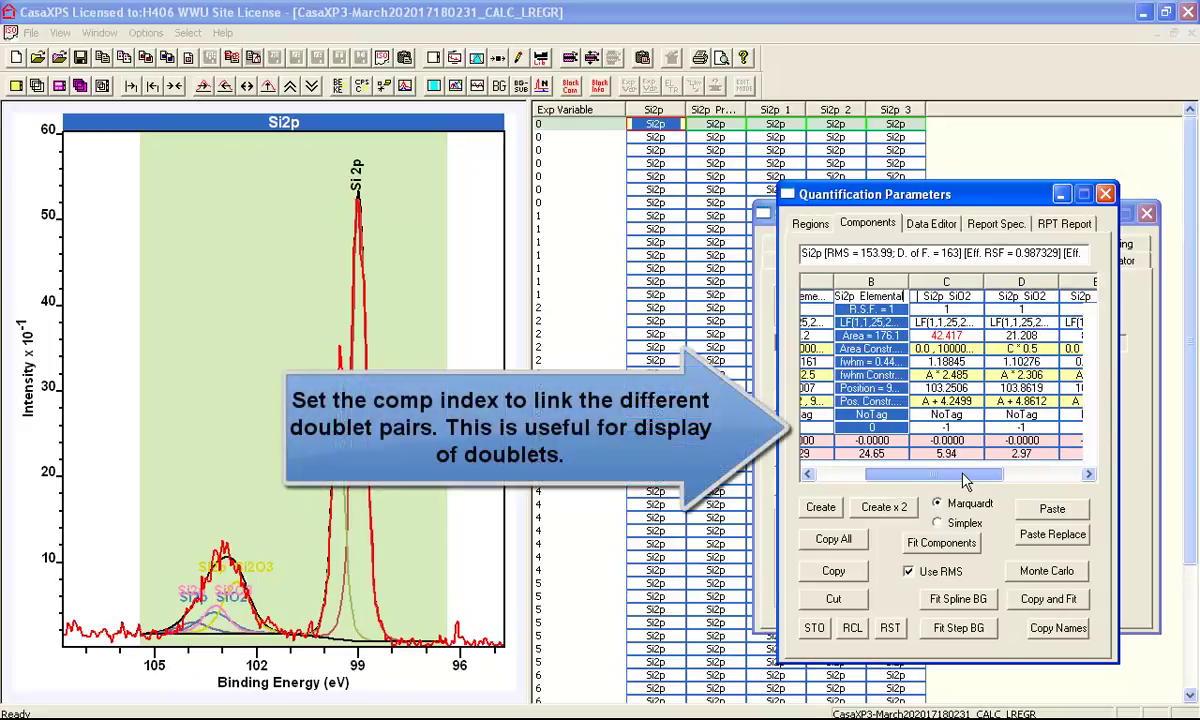
{"action": "left_click", "coordinate": [953, 428]}
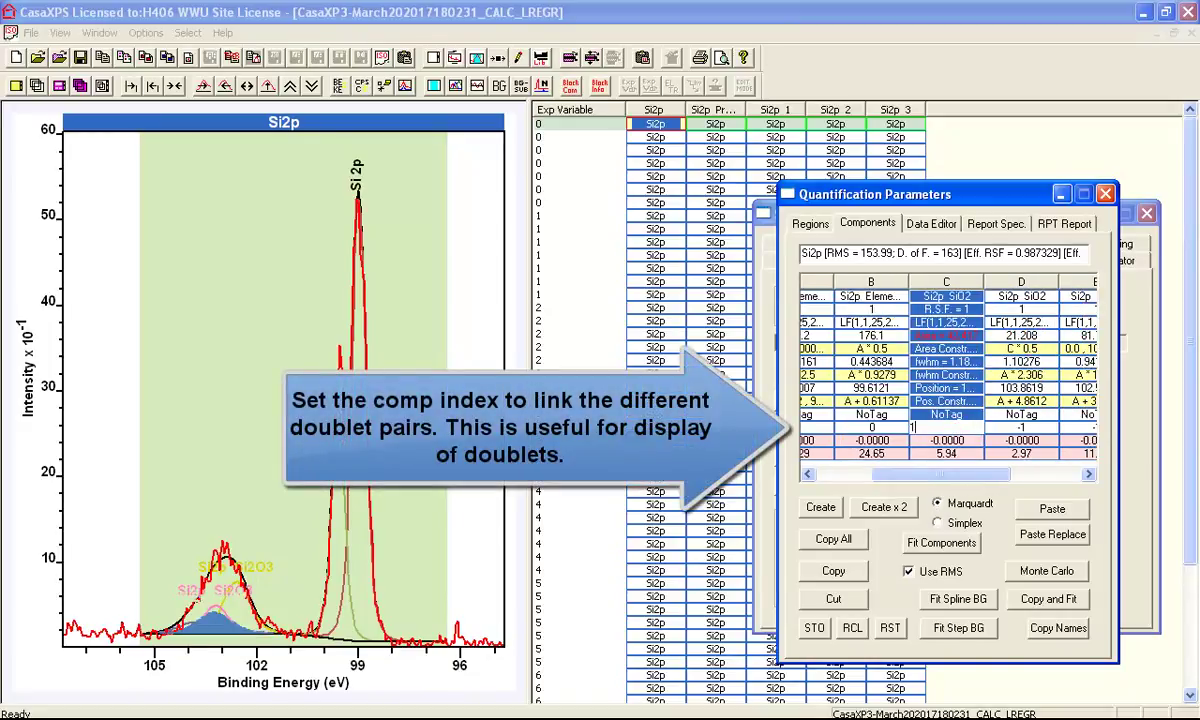
{"action": "type", "text": "1"}
{"action": "key", "text": "Return"}
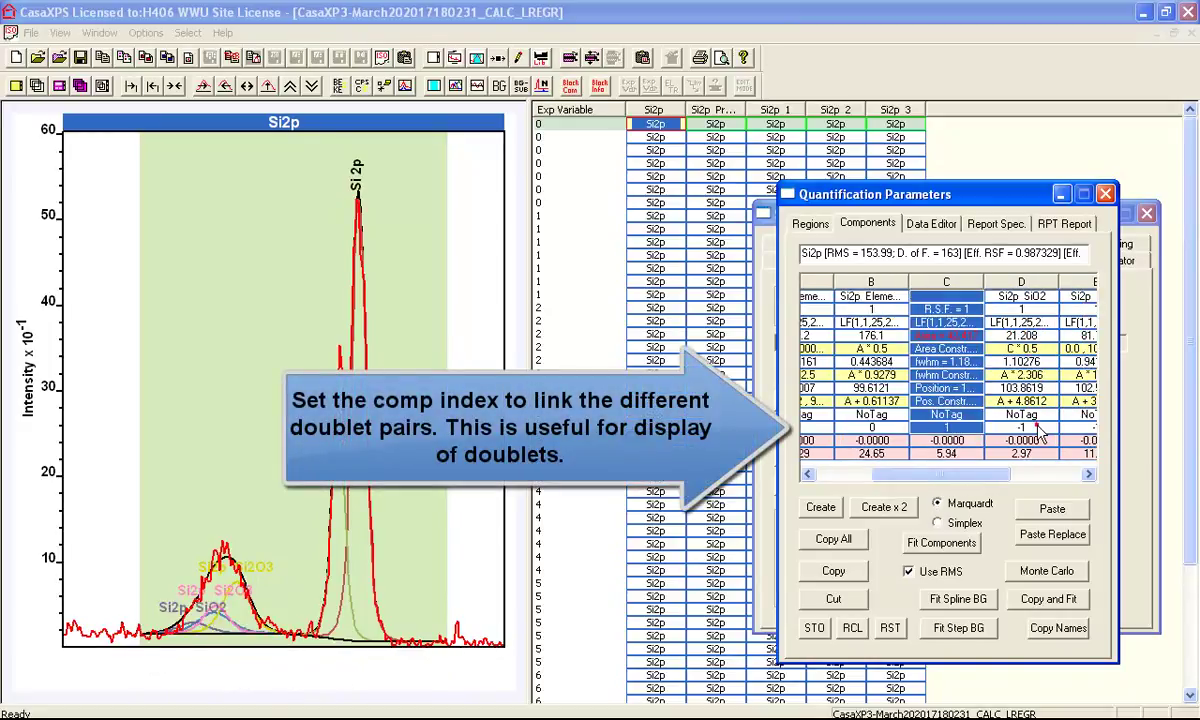
{"action": "left_click", "coordinate": [992, 425]}
{"action": "type", "text": "1"}
{"action": "key", "text": "Return"}
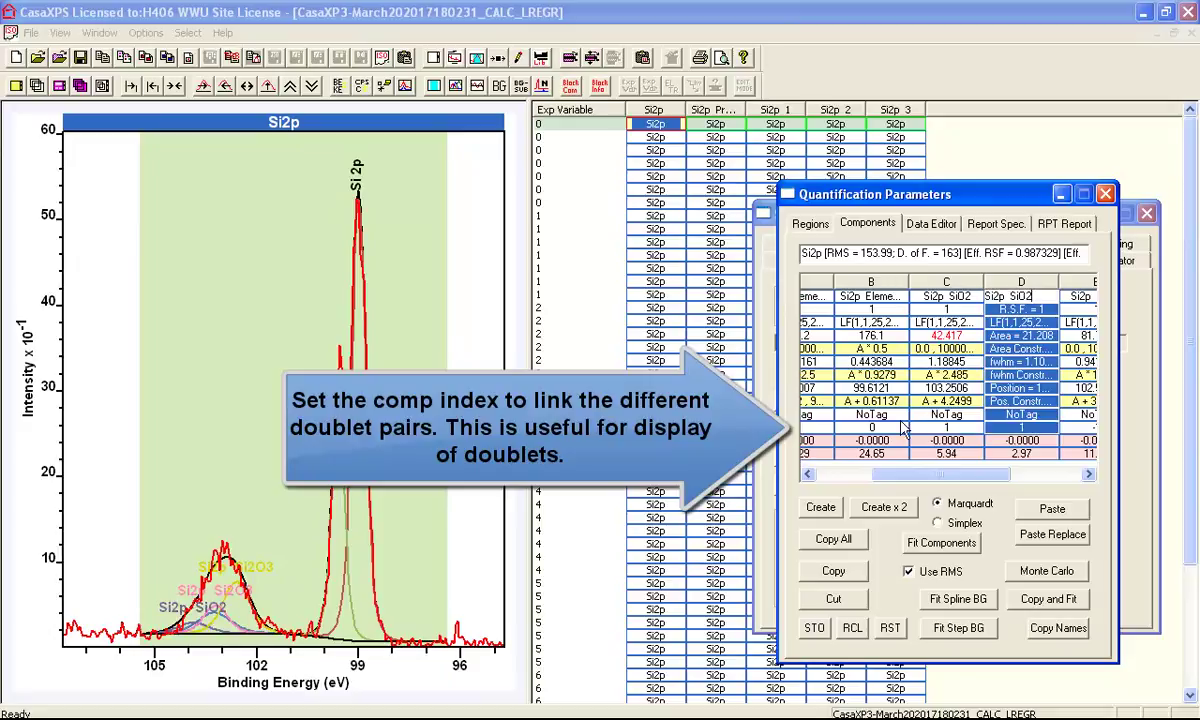
- Link the Si2O3 doublet by setting the comp index of components E and F to 2
{"action": "left_click_drag", "start_coordinate": [958, 474], "coordinate": [996, 474]}
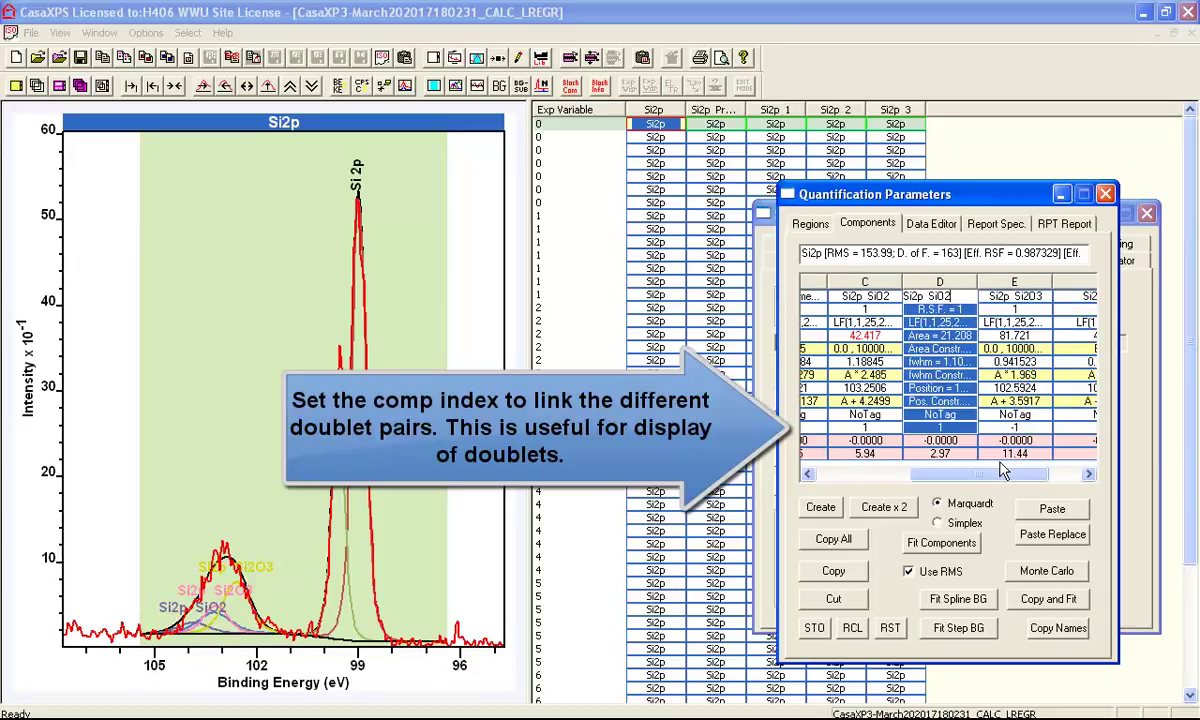
{"action": "left_click", "coordinate": [1015, 427]}
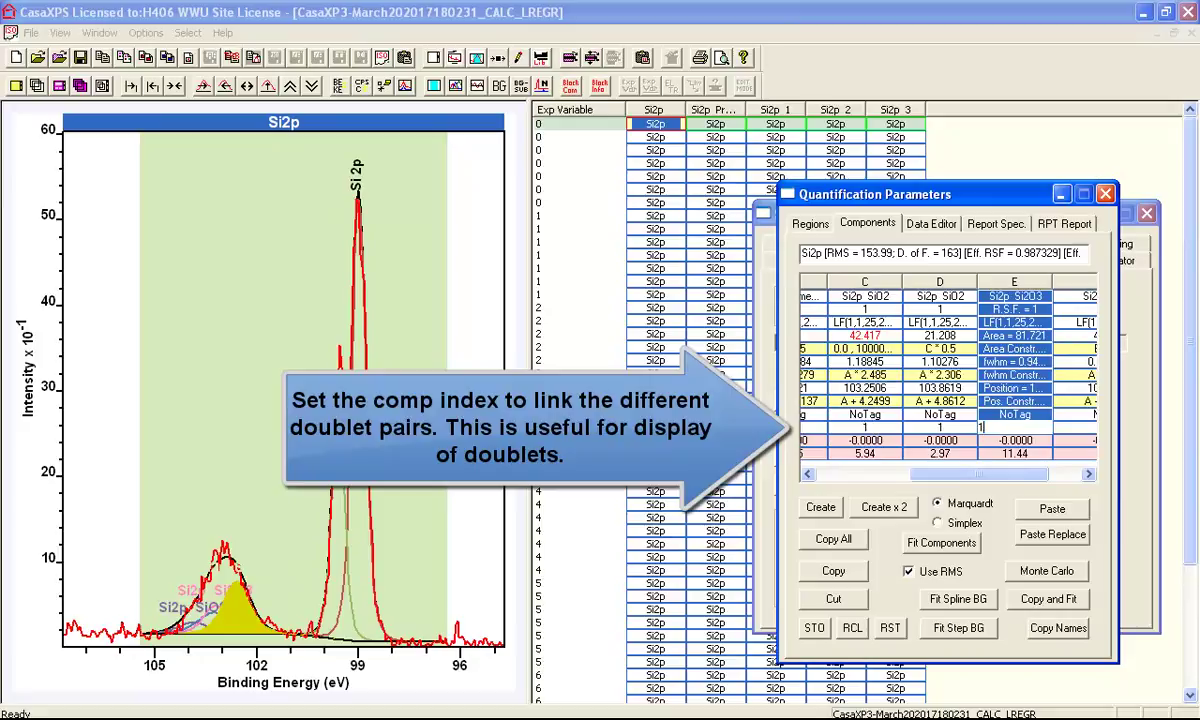
{"action": "key", "text": "Return"}
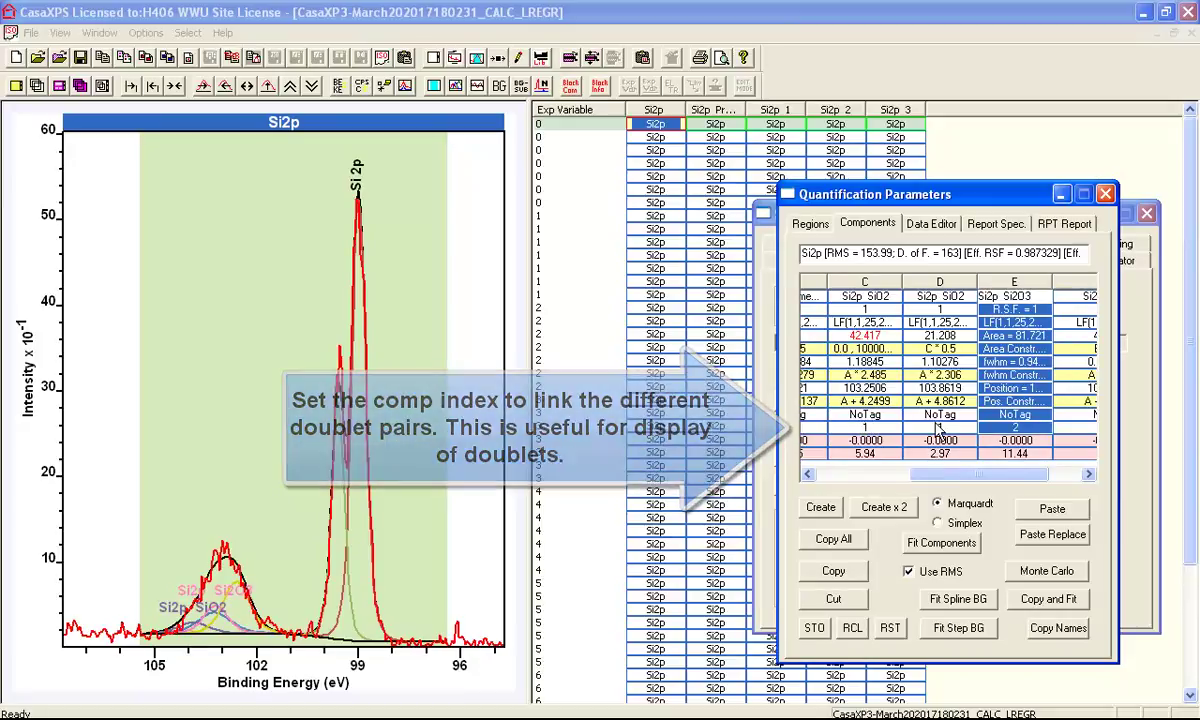
{"action": "scroll", "coordinate": [988, 481], "scroll_direction": "down", "scroll_amount": 1}
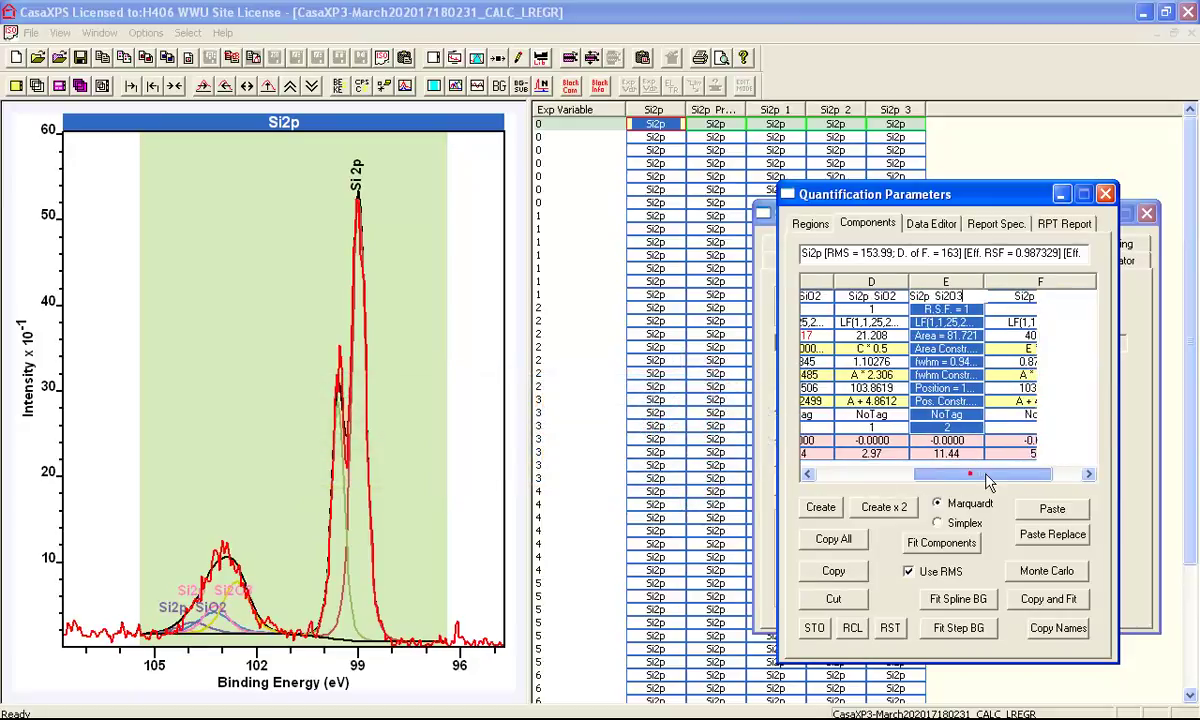
{"action": "left_click", "coordinate": [1029, 426]}
{"action": "type", "text": "2"}
{"action": "key", "text": "Return"}
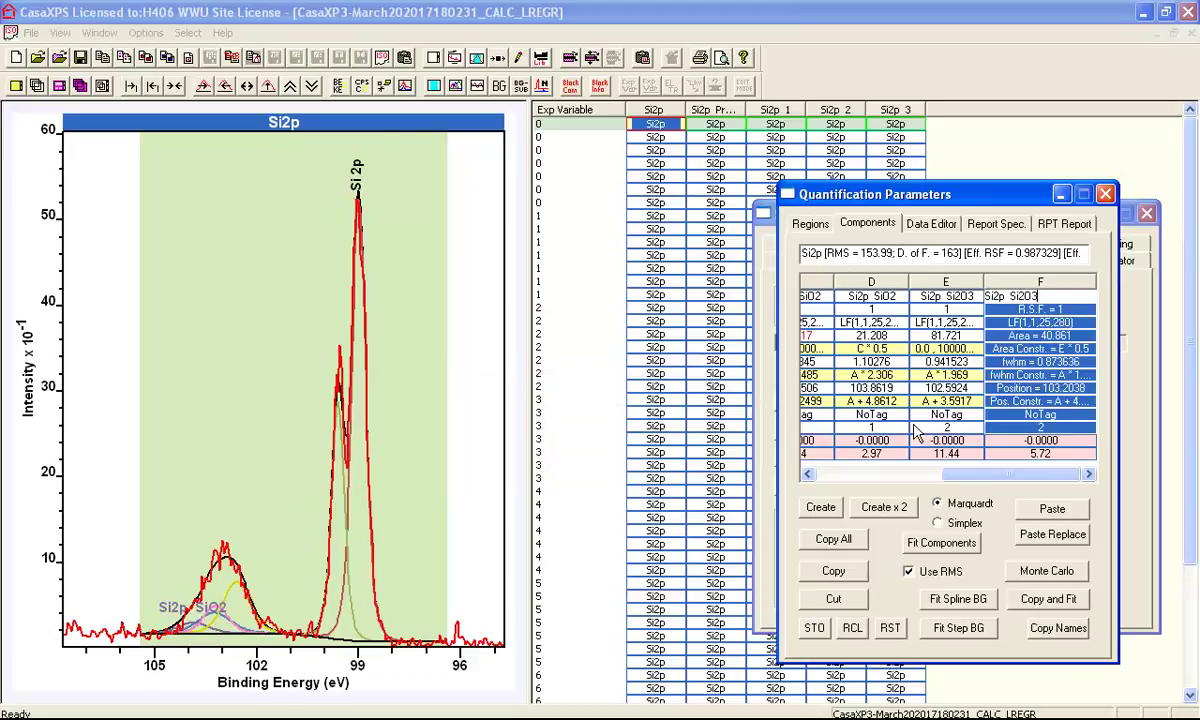
- Annotate the raw Si2p spectrum with a comp index table of the linked components
{"action": "left_click", "coordinate": [461, 140]}
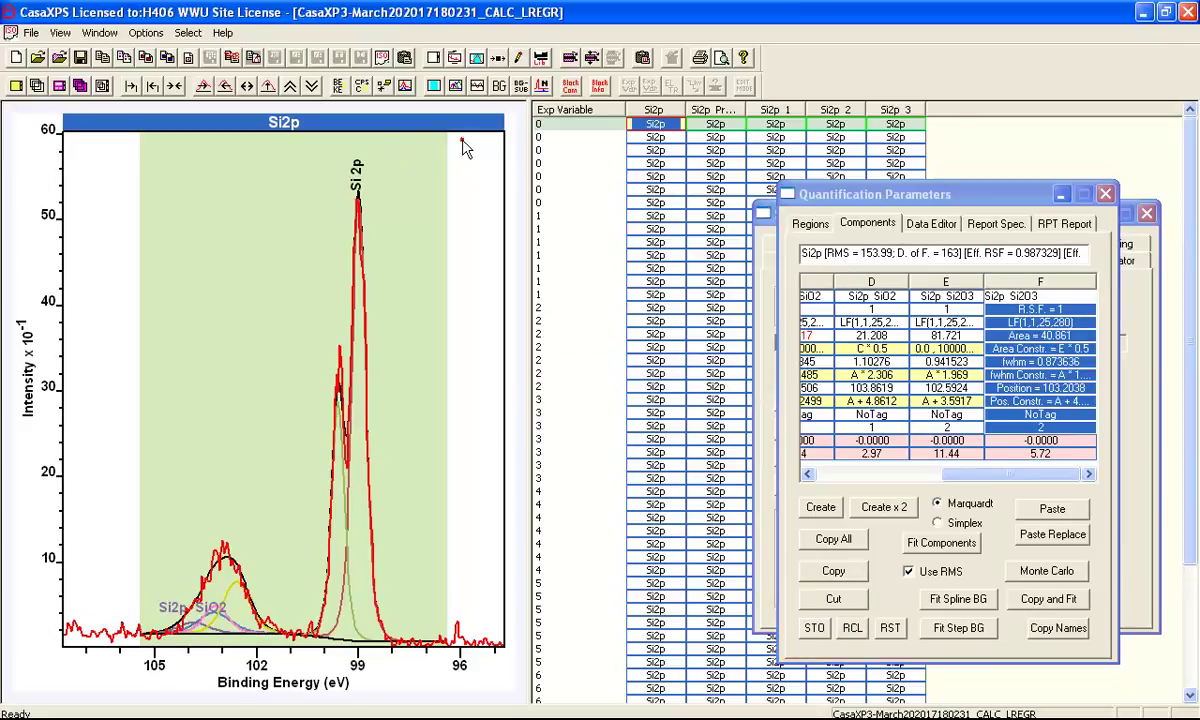
{"action": "left_click", "coordinate": [517, 57]}
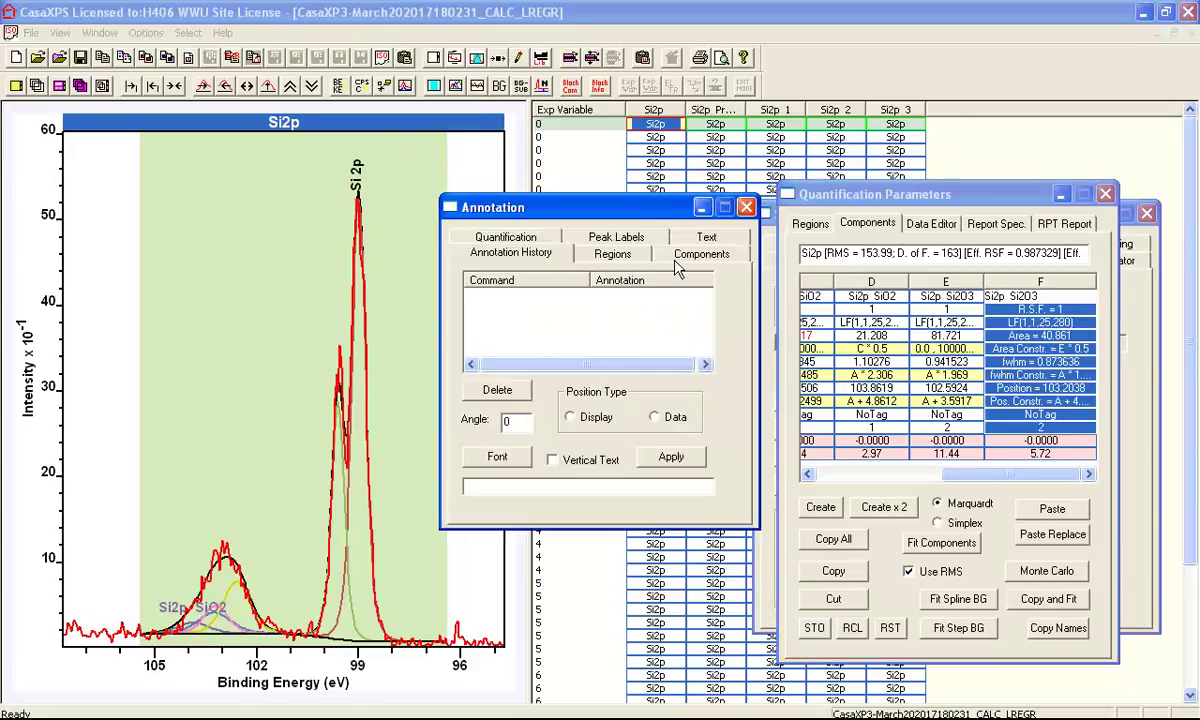
{"action": "left_click", "coordinate": [684, 257]}
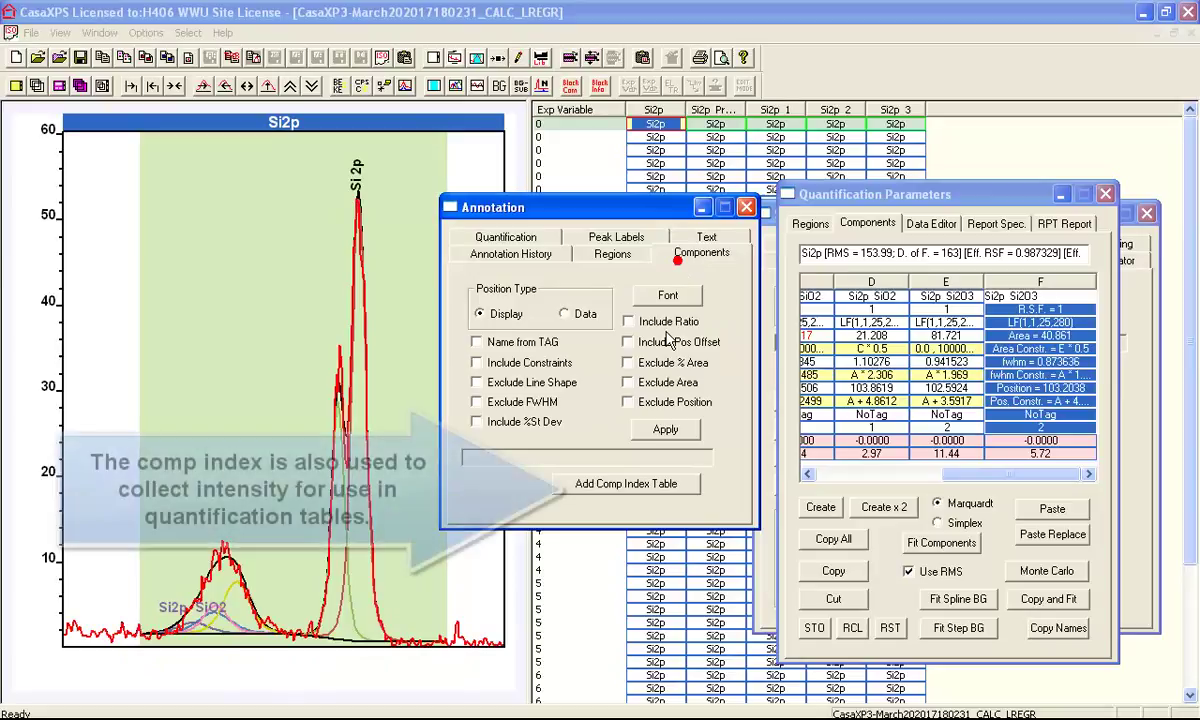
{"action": "left_click", "coordinate": [620, 485]}
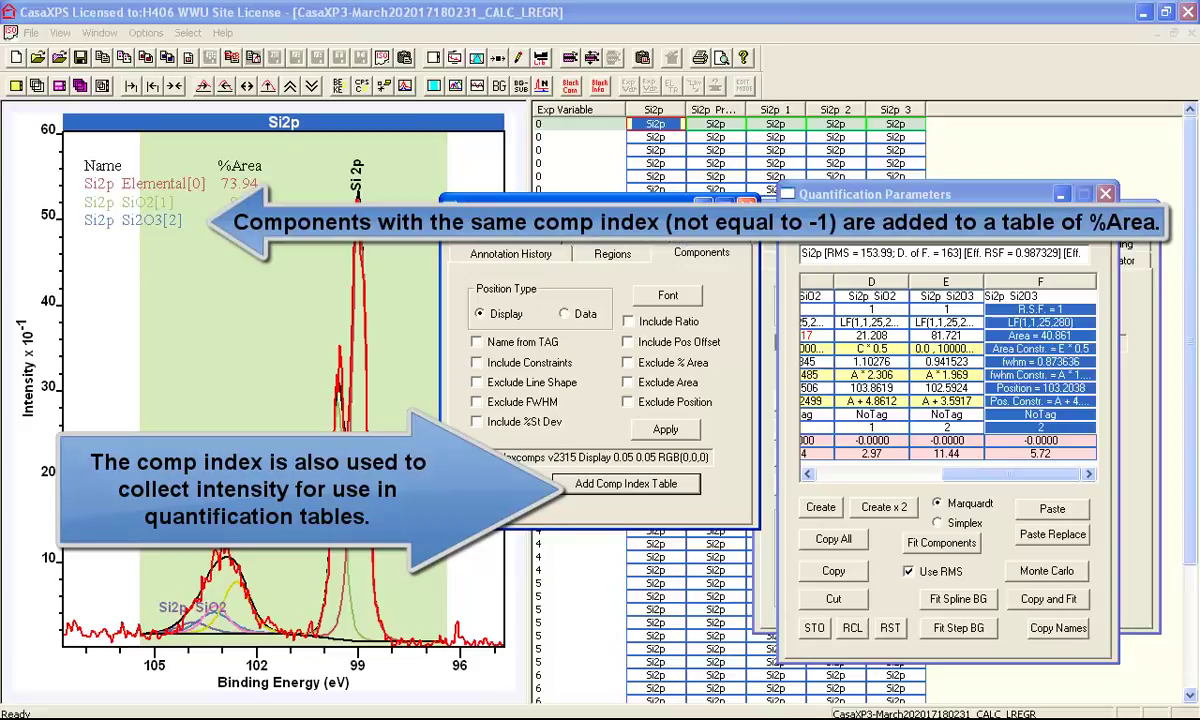
{"action": "left_click", "coordinate": [746, 201]}
- Change the tile's colour options so each doublet is drawn as one filled peak grouped by comp index
{"action": "left_click", "coordinate": [455, 58]}
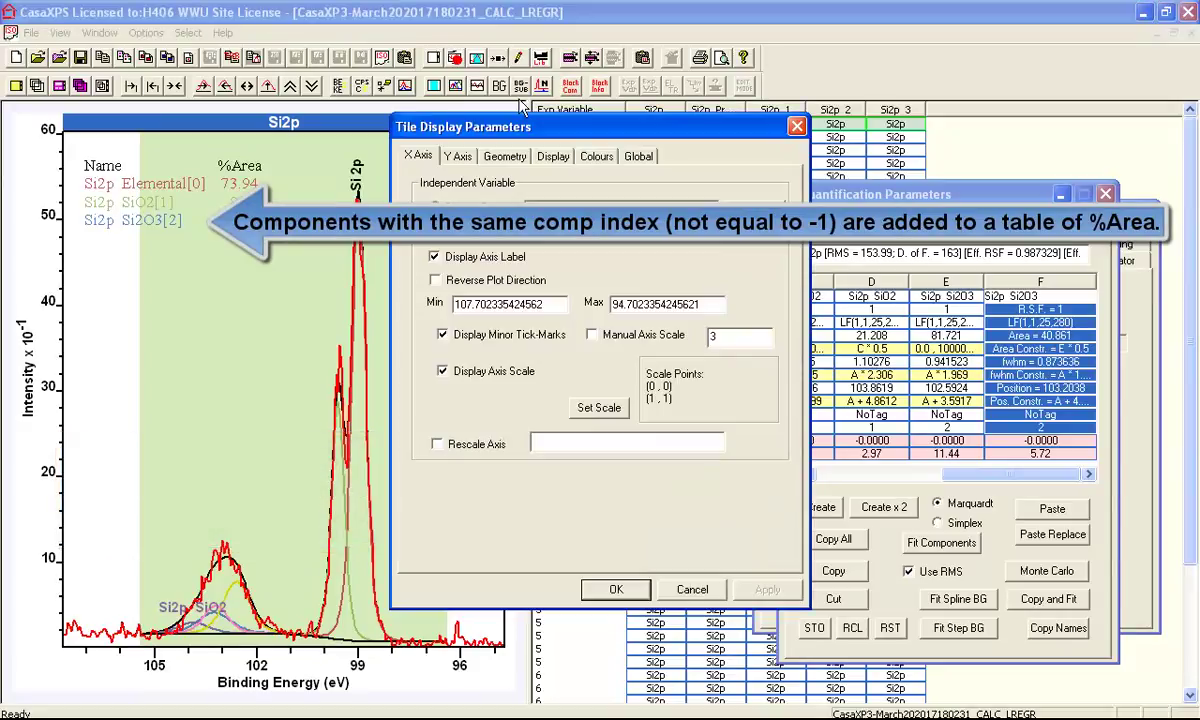
{"action": "left_click", "coordinate": [596, 156]}
{"action": "left_click", "coordinate": [465, 346]}
{"action": "left_click", "coordinate": [465, 395]}
{"action": "left_click", "coordinate": [616, 589]}
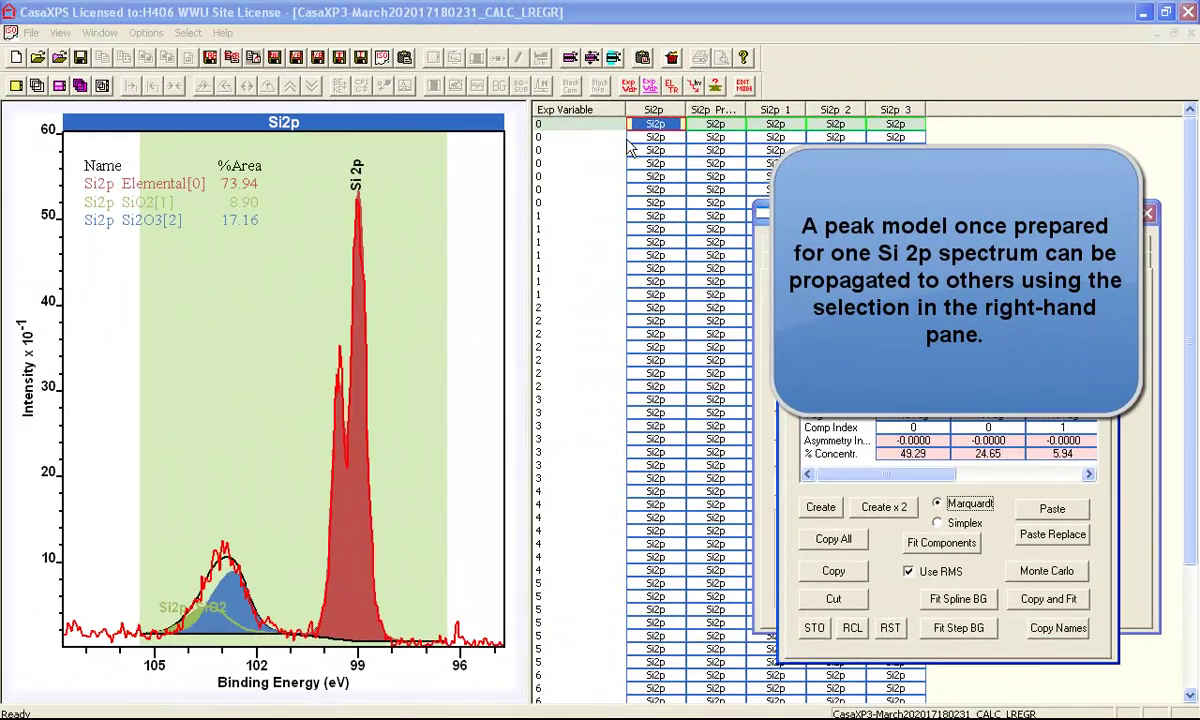
- Propagate the first Si2p spectrum's regions and components, with Auto Fit Comps enabled, to the other five Si2p spectra of experimental variable 0
{"action": "left_click", "coordinate": [631, 140]}
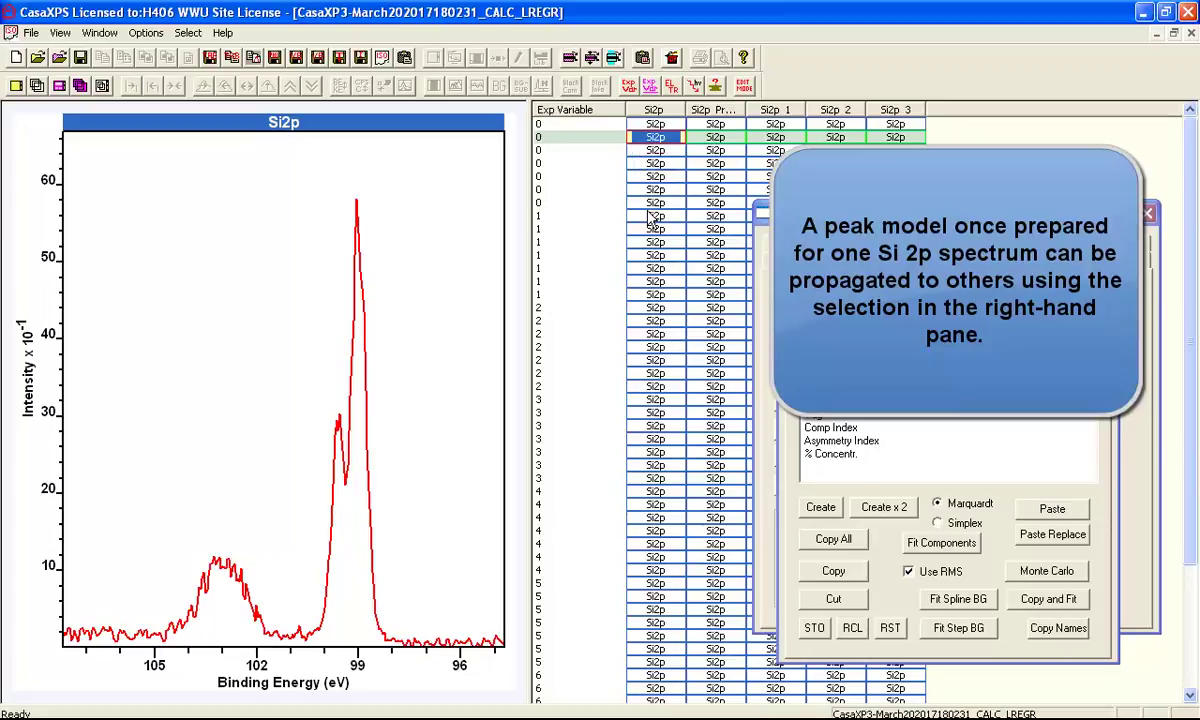
{"action": "left_click", "coordinate": [652, 203]}
{"action": "left_click", "coordinate": [652, 124]}
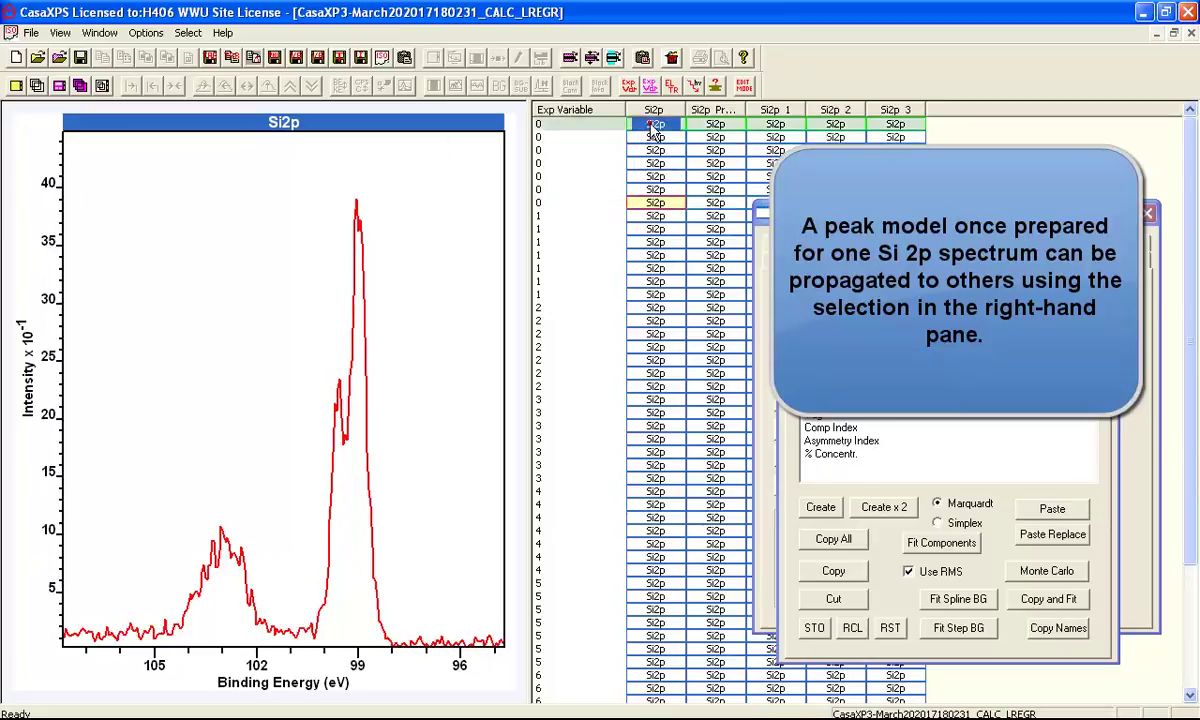
{"action": "left_click", "coordinate": [652, 137]}
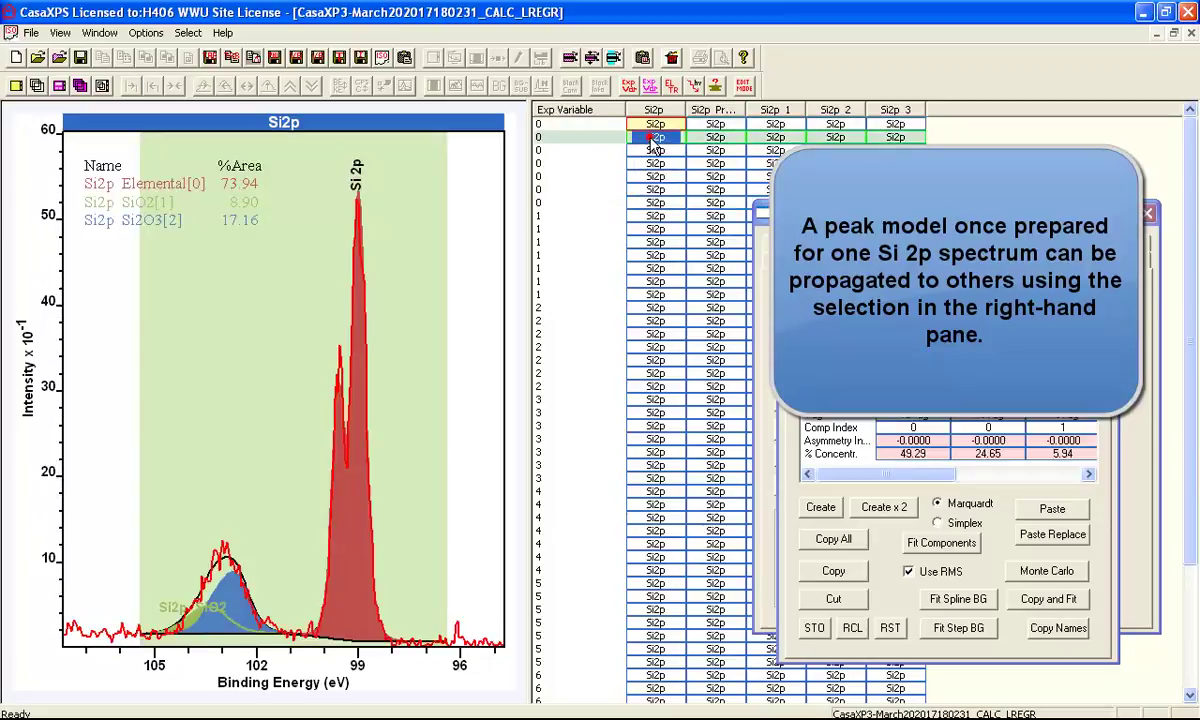
{"action": "left_click", "coordinate": [650, 203], "text": "shift"}
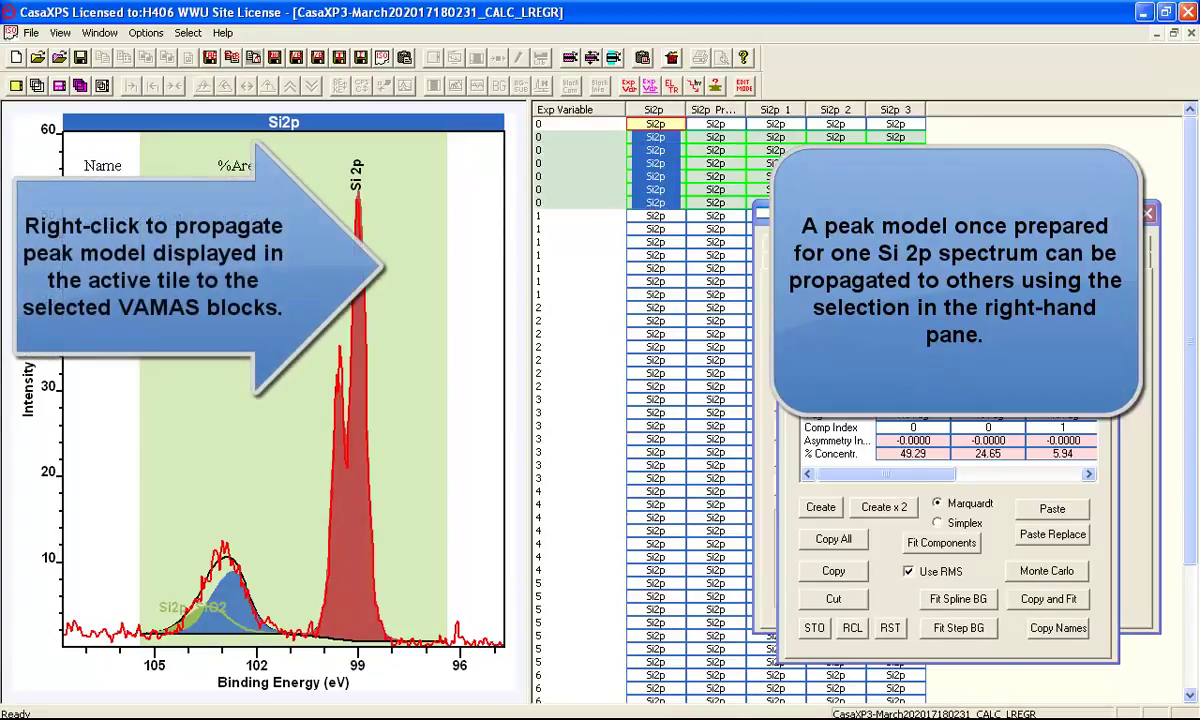
{"action": "right_click", "coordinate": [650, 203]}
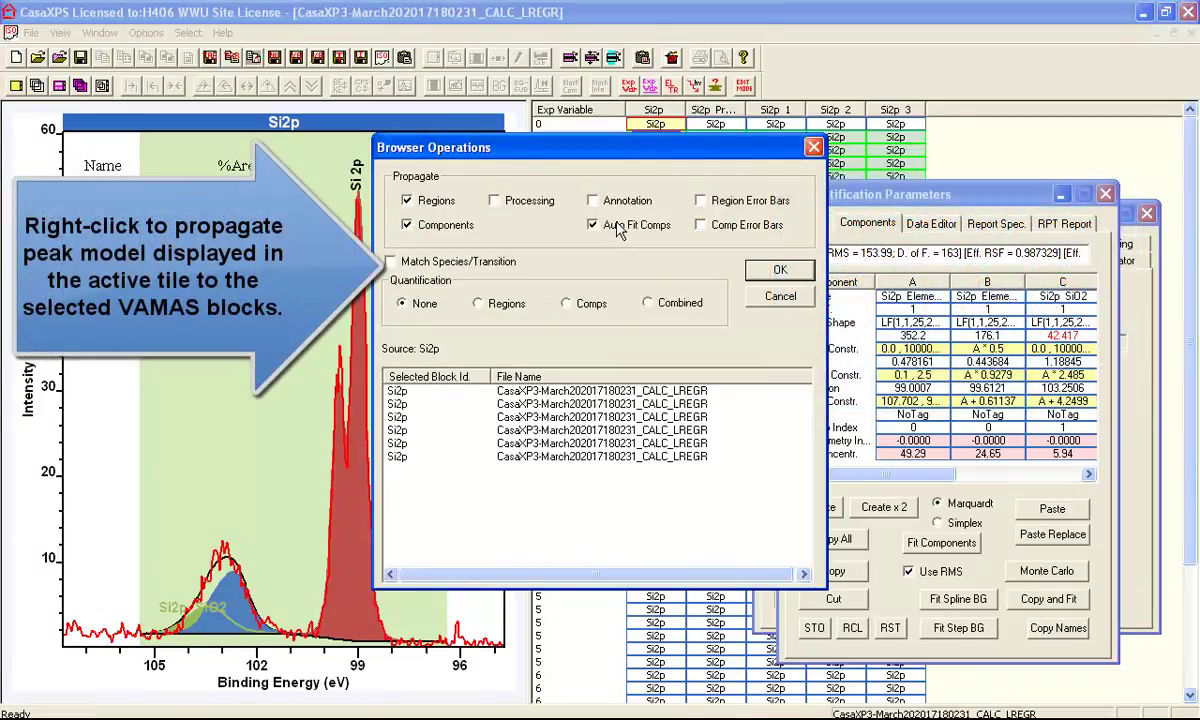
{"action": "left_click", "coordinate": [779, 270]}
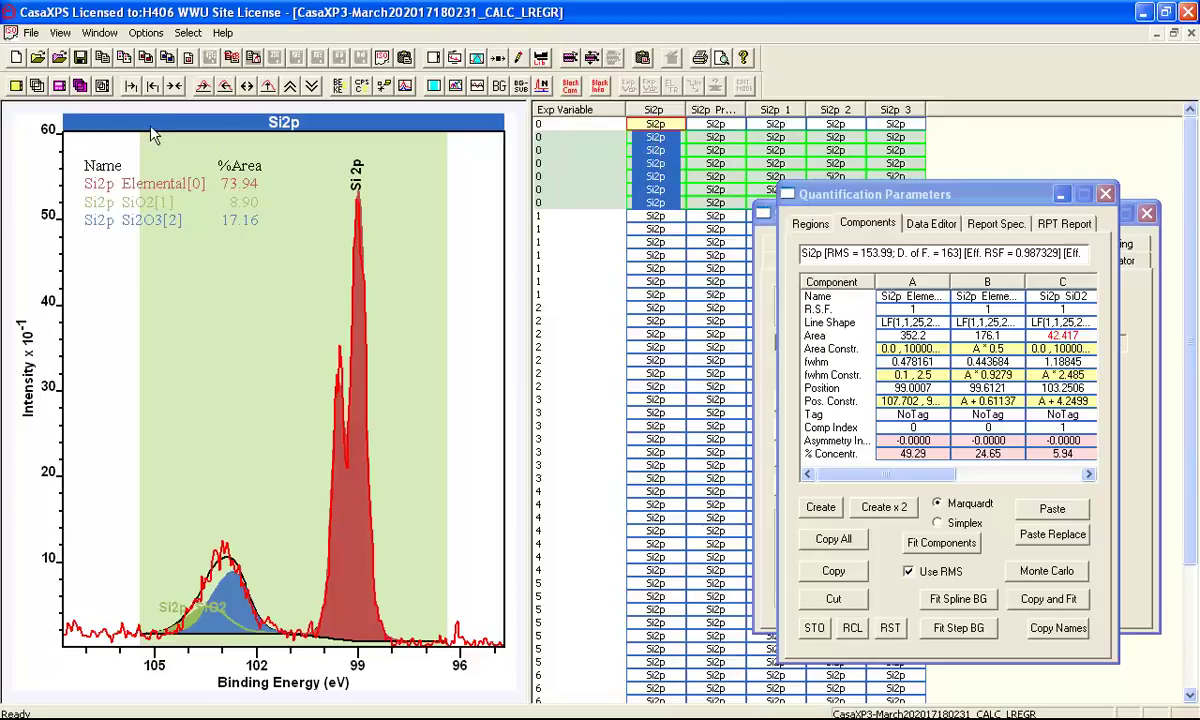
- Select all six fitted Si2p spectra of experimental variable 0 and display each in its own tile
{"action": "left_click", "coordinate": [652, 124]}
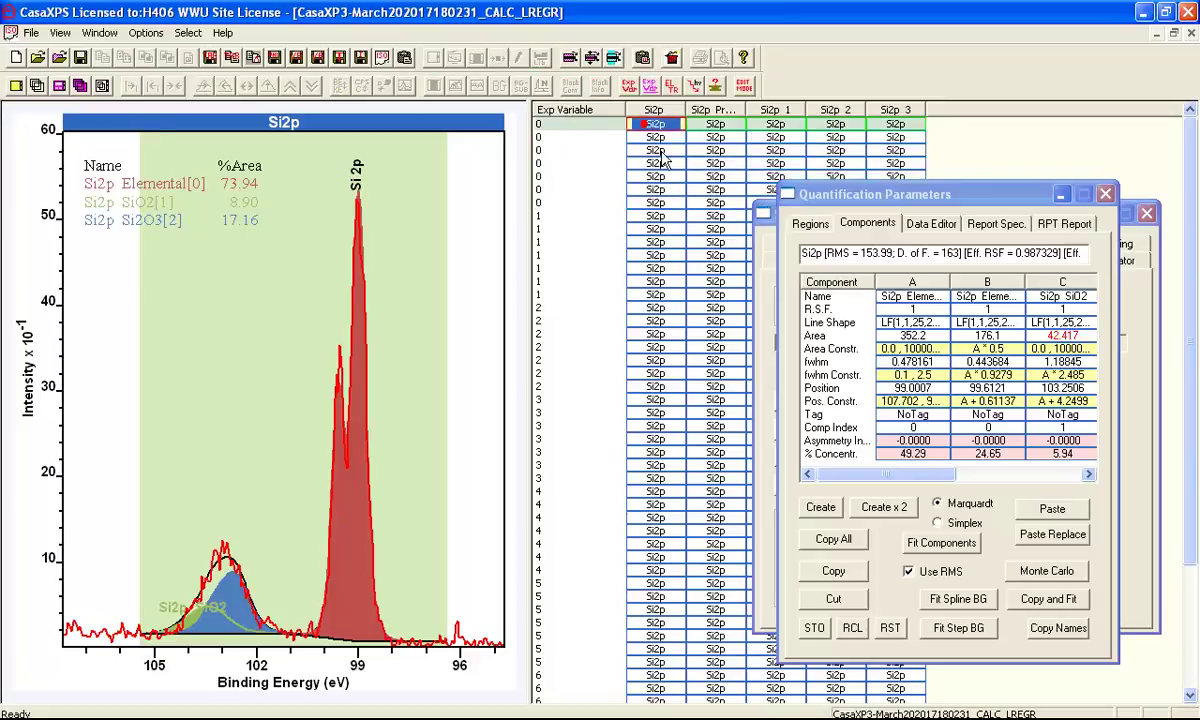
{"action": "left_click", "coordinate": [655, 203], "text": "shift"}
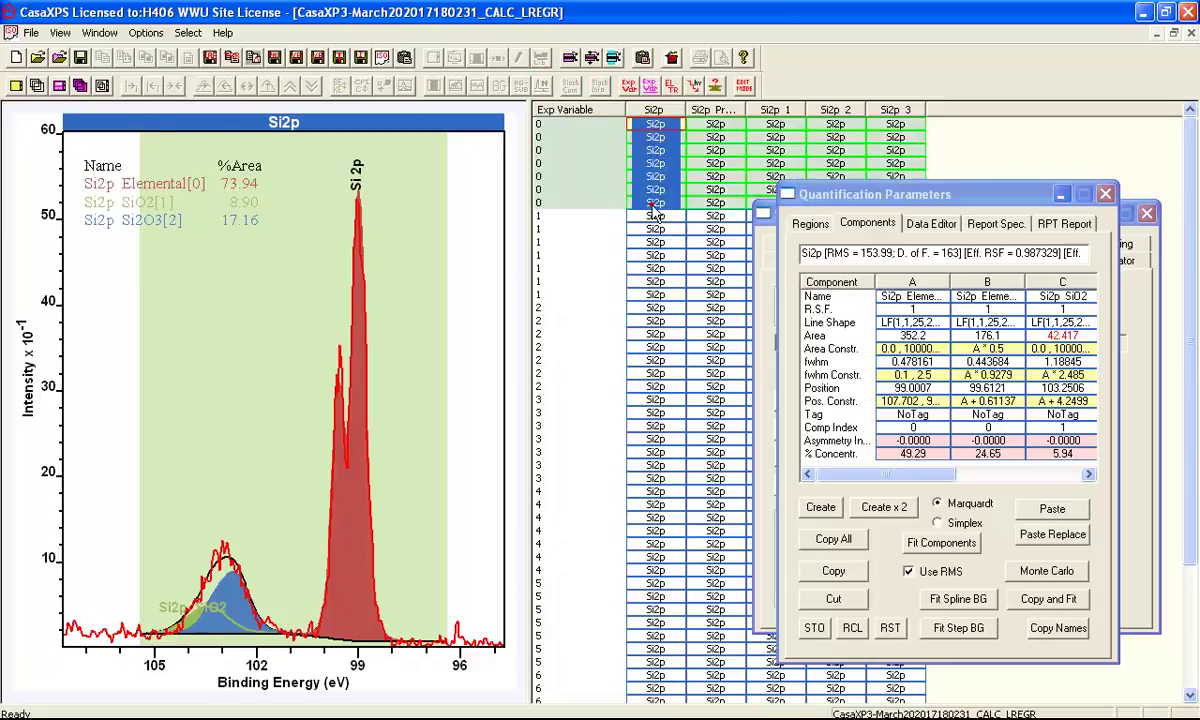
{"action": "left_click", "coordinate": [18, 87]}
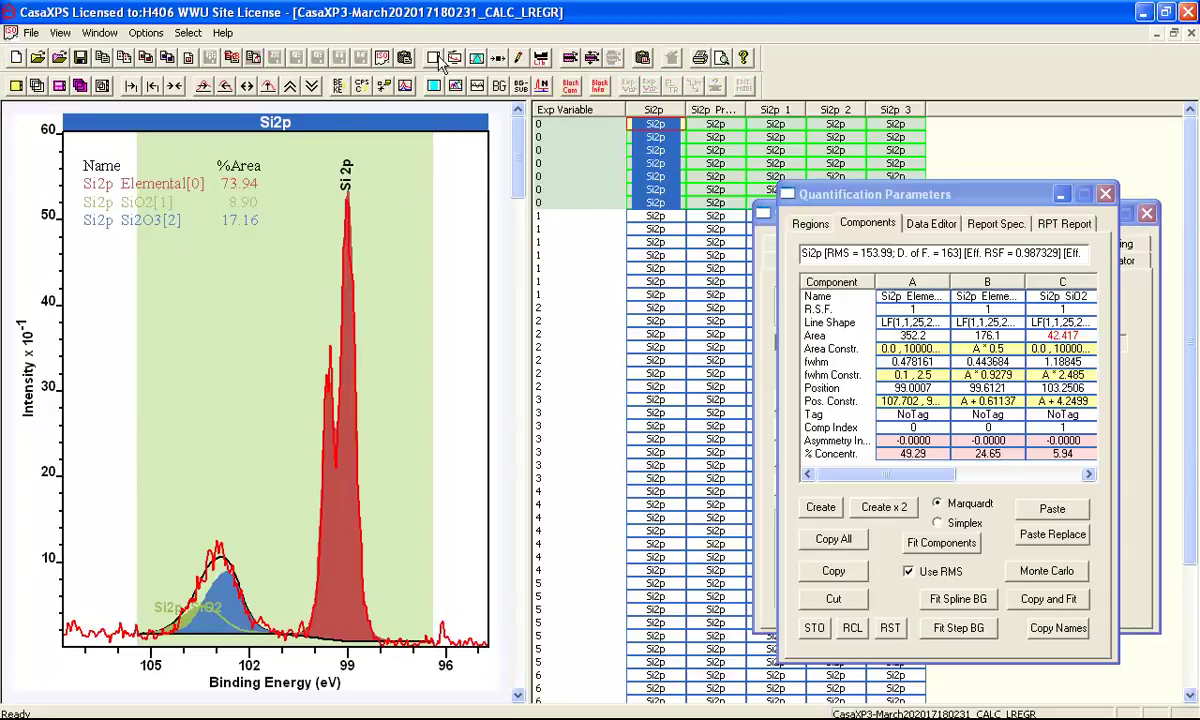
- Turn on the Use Id Title display option for the spectrum tiles
{"action": "left_click", "coordinate": [454, 58]}
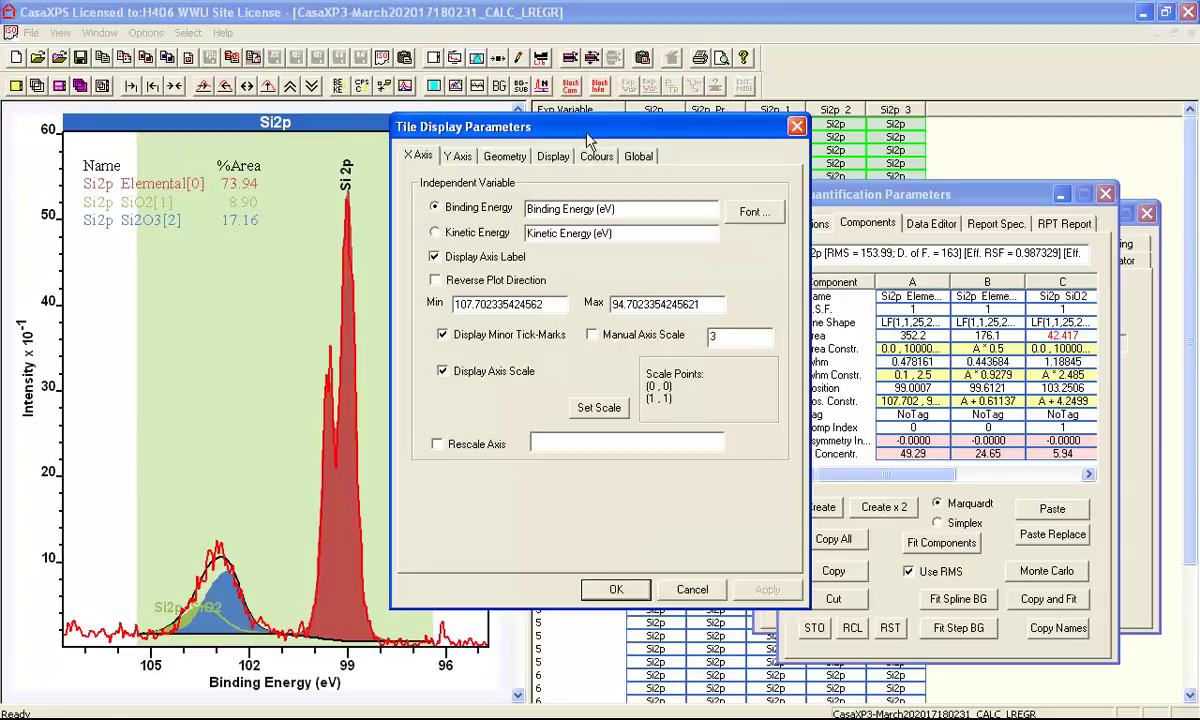
{"action": "left_click", "coordinate": [795, 128]}
{"action": "left_click", "coordinate": [551, 157]}
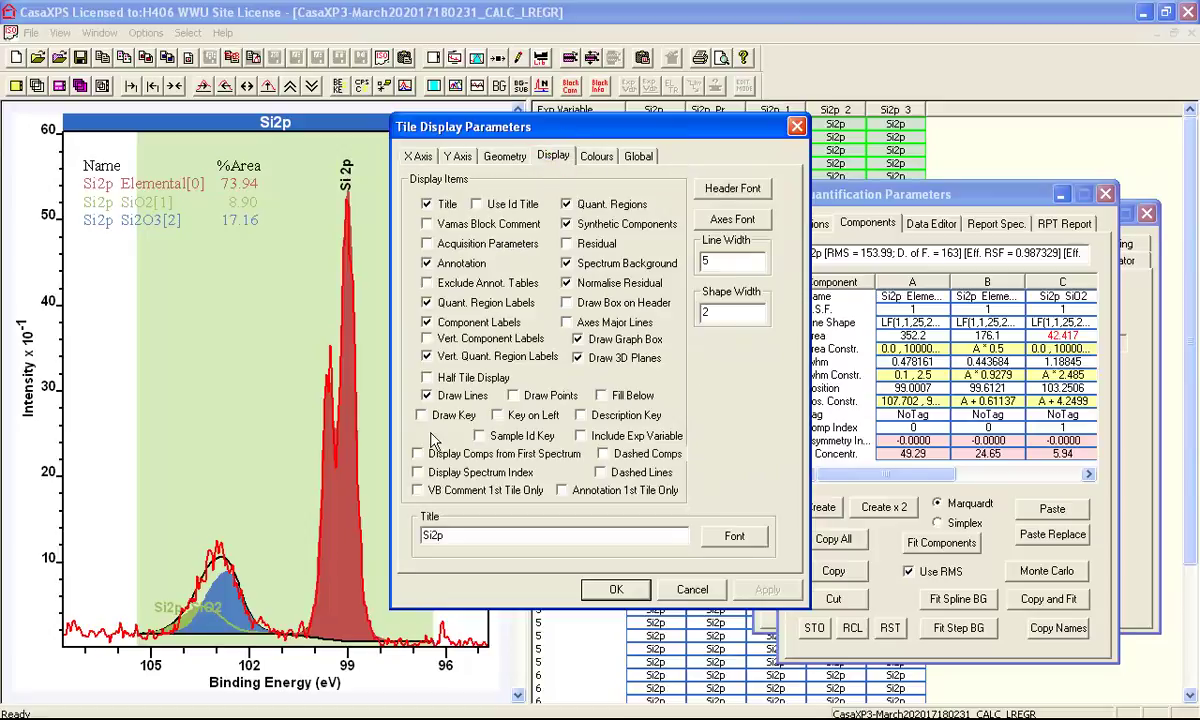
{"action": "left_click", "coordinate": [495, 204]}
{"action": "left_click", "coordinate": [616, 589]}
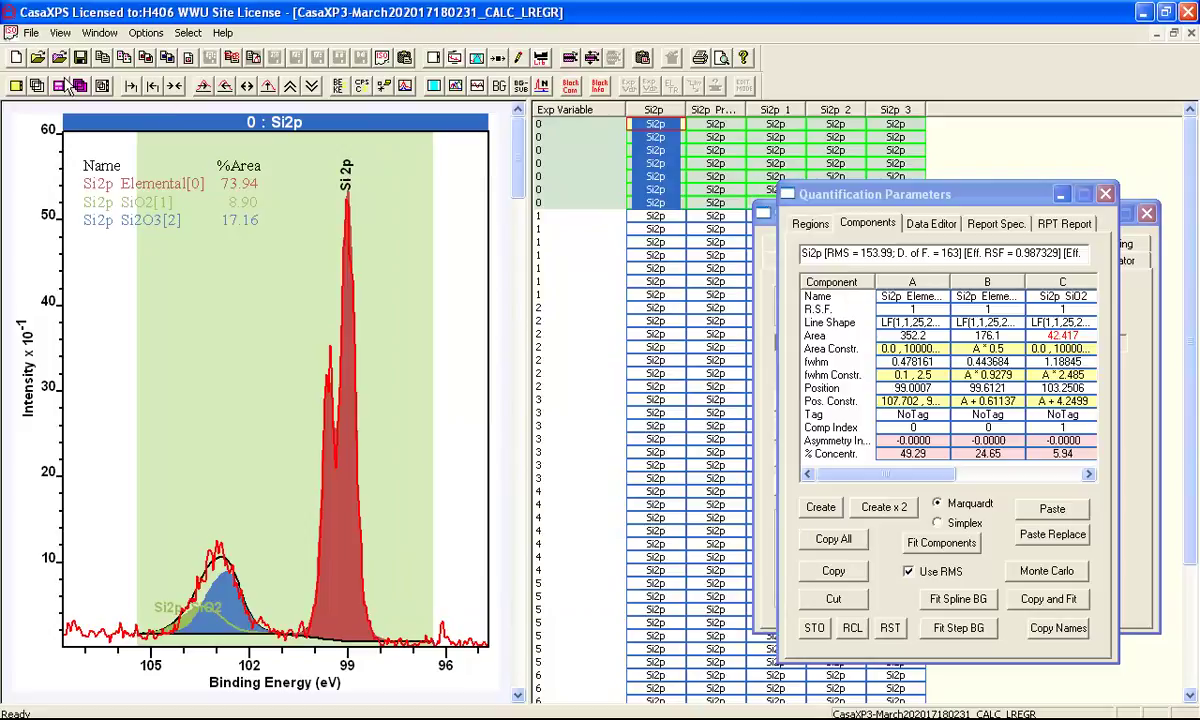
- Redisplay the selected Si2p spectra with a page tile format of six tiles per page
{"action": "left_click", "coordinate": [18, 84]}
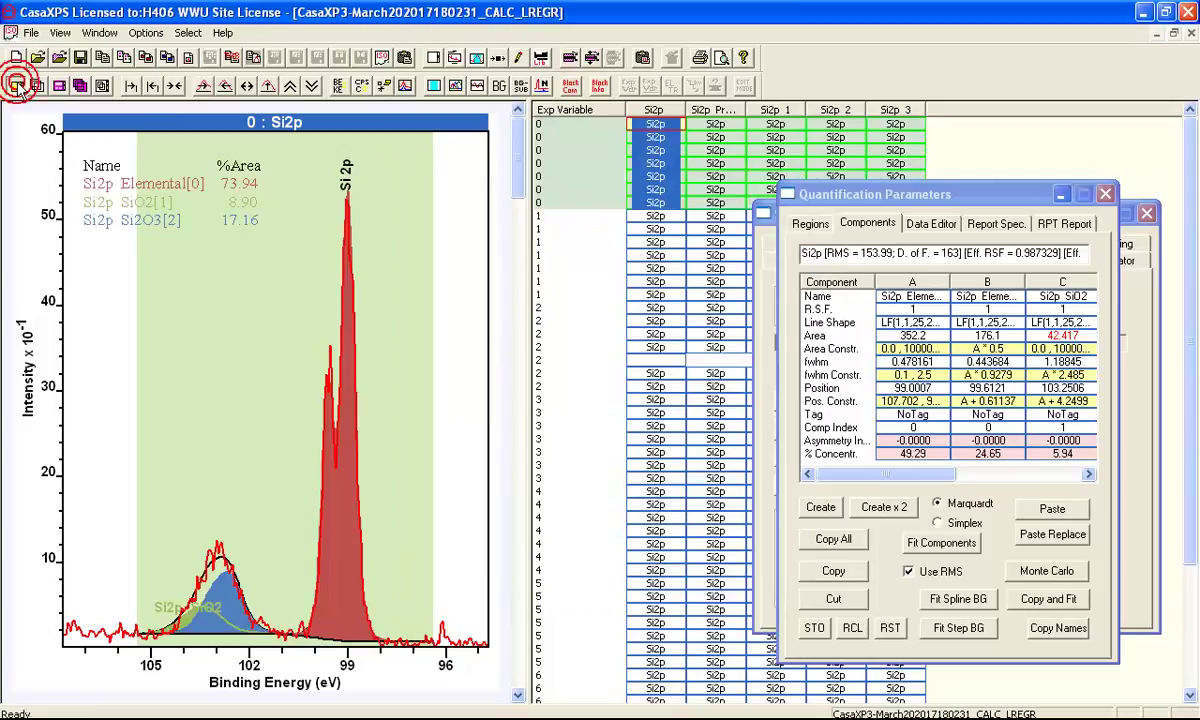
{"action": "left_click", "coordinate": [432, 58]}
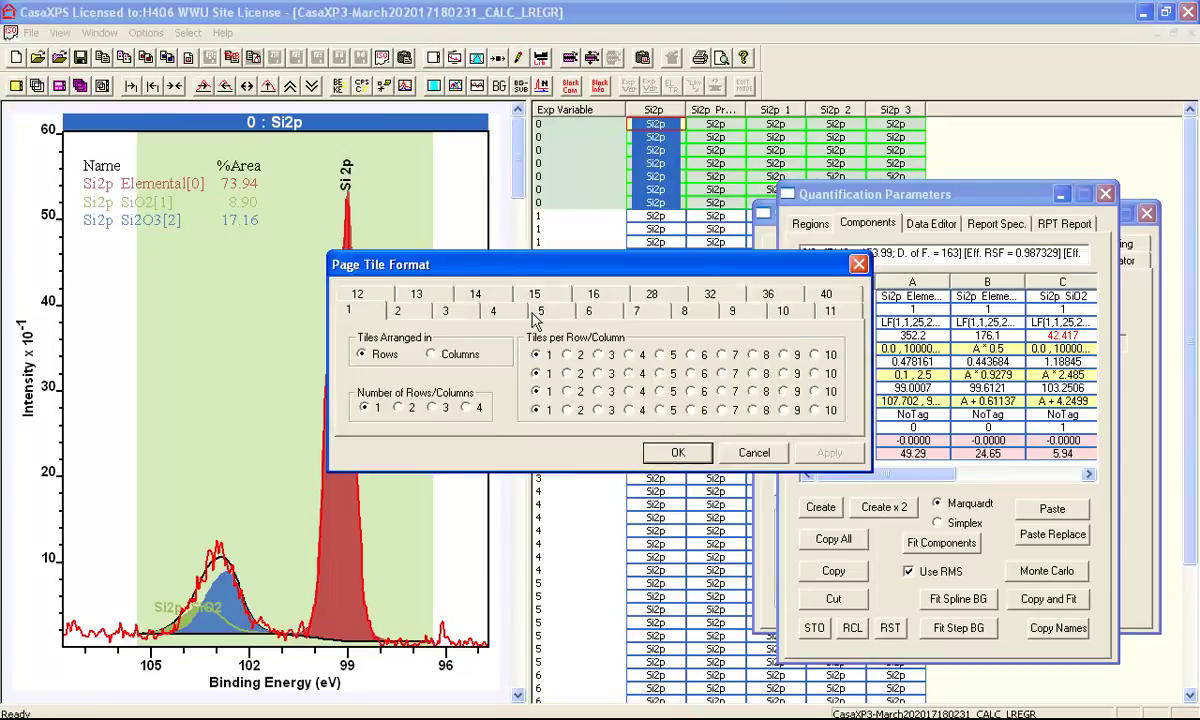
{"action": "left_click", "coordinate": [589, 311]}
{"action": "left_click", "coordinate": [678, 452]}
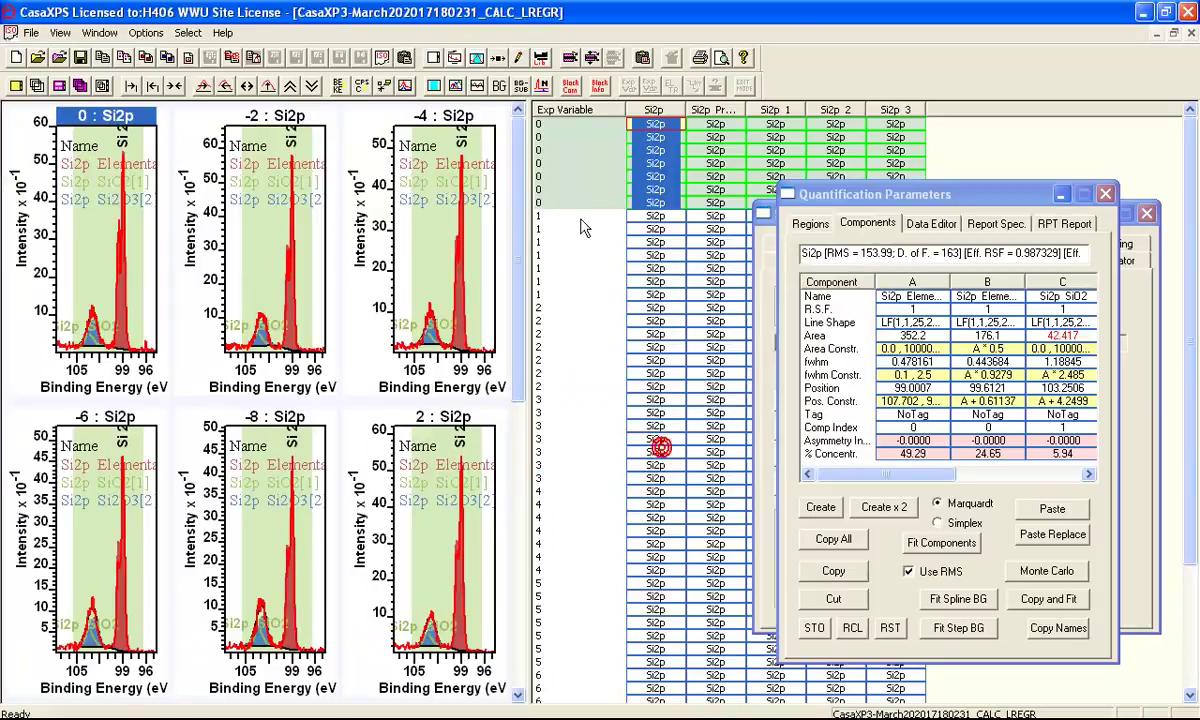
- Widen the spectrum pane across the window and close the Quantification Parameters window and the dialog behind it
{"action": "left_click_drag", "start_coordinate": [525, 190], "coordinate": [1115, 193]}
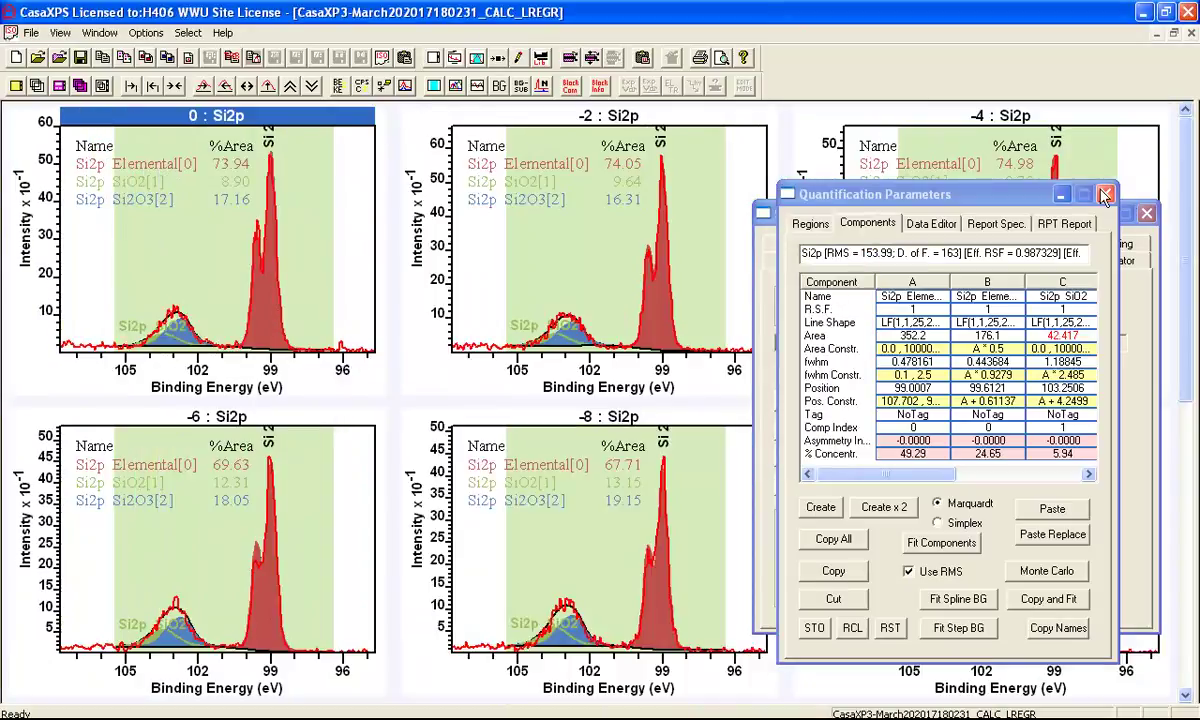
{"action": "left_click", "coordinate": [1106, 195]}
{"action": "left_click", "coordinate": [1146, 213]}
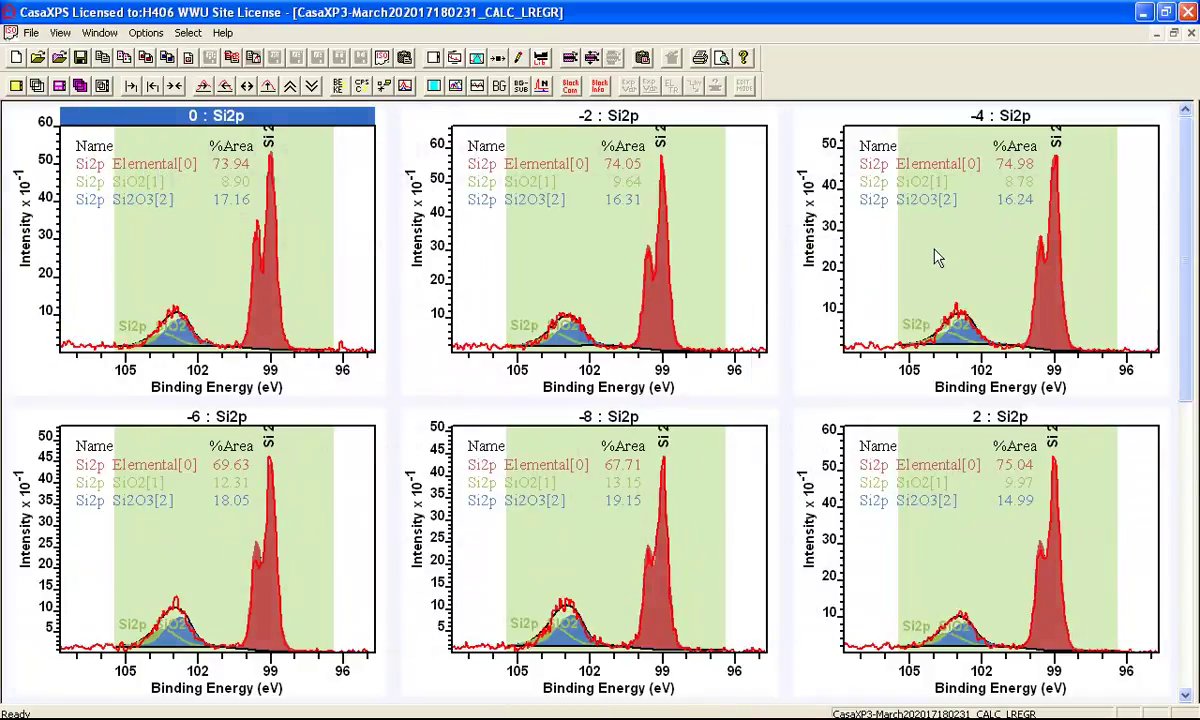